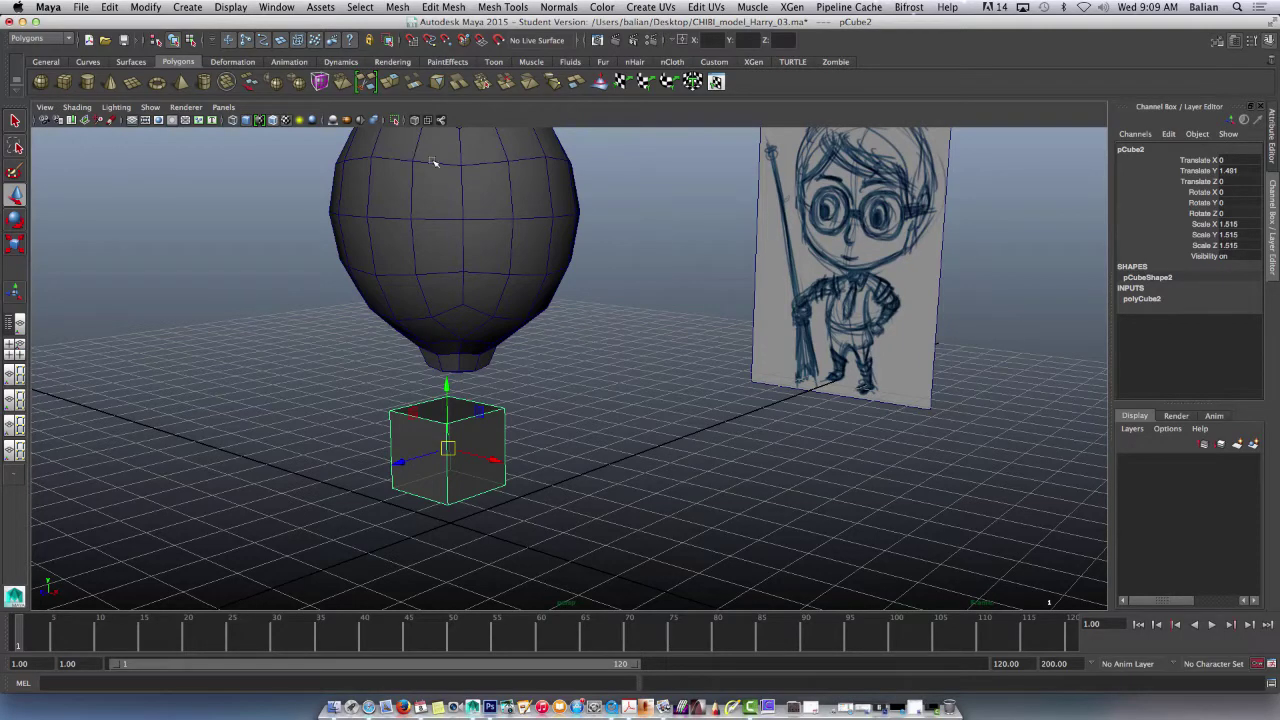
Step: Examine the cube below the head model and compare it with the character reference sketch
{"action": "scroll", "coordinate": [467, 397], "scroll_direction": "up", "scroll_amount": 3}
{"action": "scroll", "coordinate": [467, 397], "scroll_direction": "down", "scroll_amount": 3}
{"action": "left_click_drag", "start_coordinate": [446, 436], "coordinate": [446, 424], "text": "alt"}
{"action": "scroll", "coordinate": [454, 416], "scroll_direction": "up", "scroll_amount": 3}
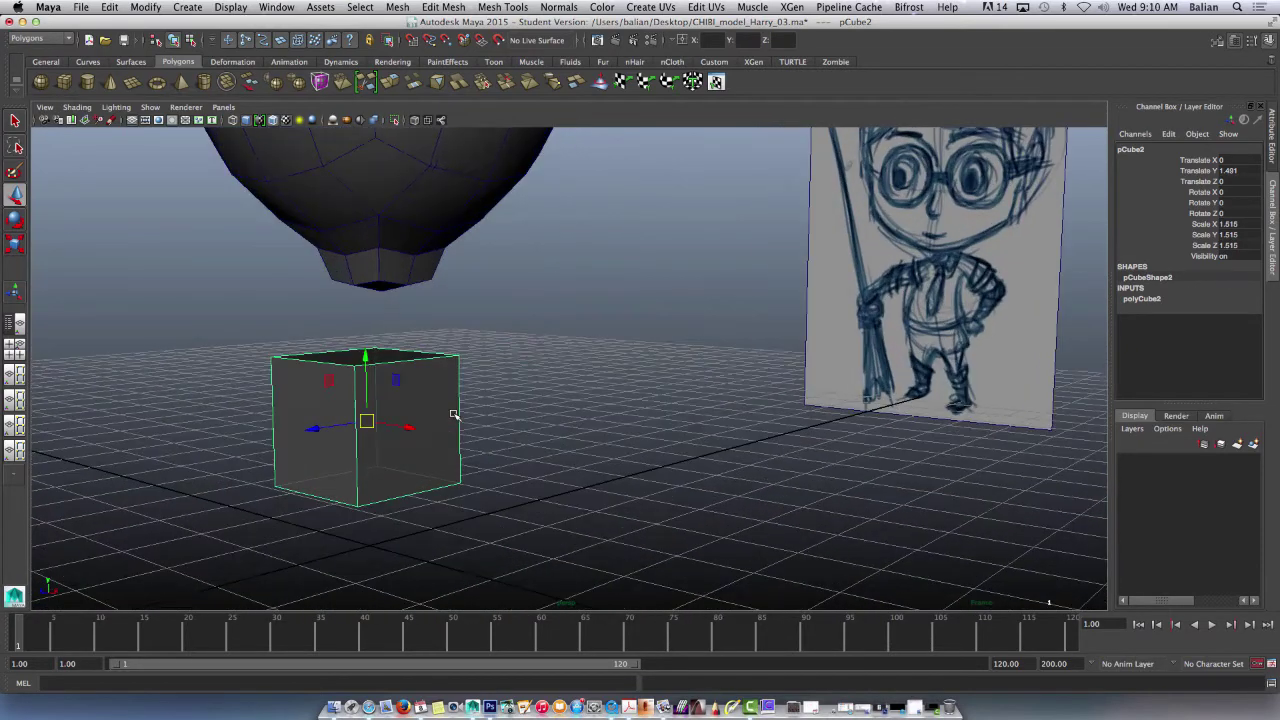
{"action": "scroll", "coordinate": [454, 414], "scroll_direction": "down", "scroll_amount": 3}
{"action": "left_click", "coordinate": [376, 336]}
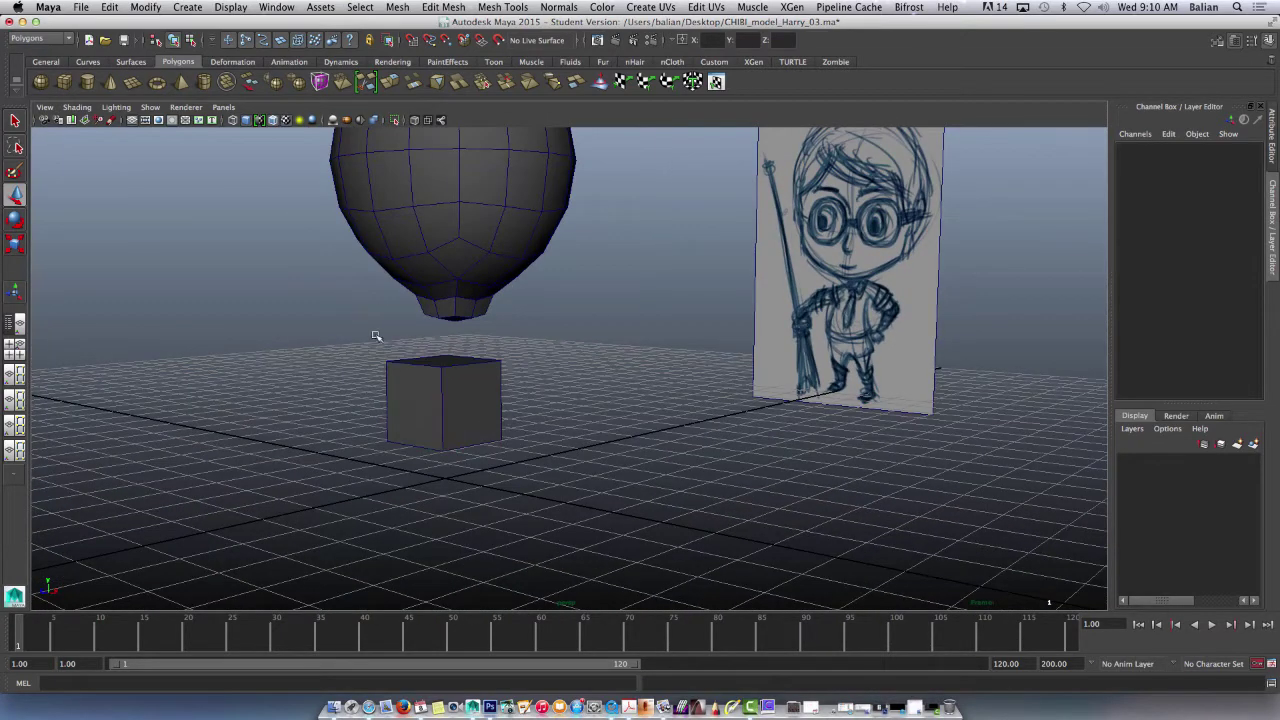
{"action": "left_click", "coordinate": [440, 385]}
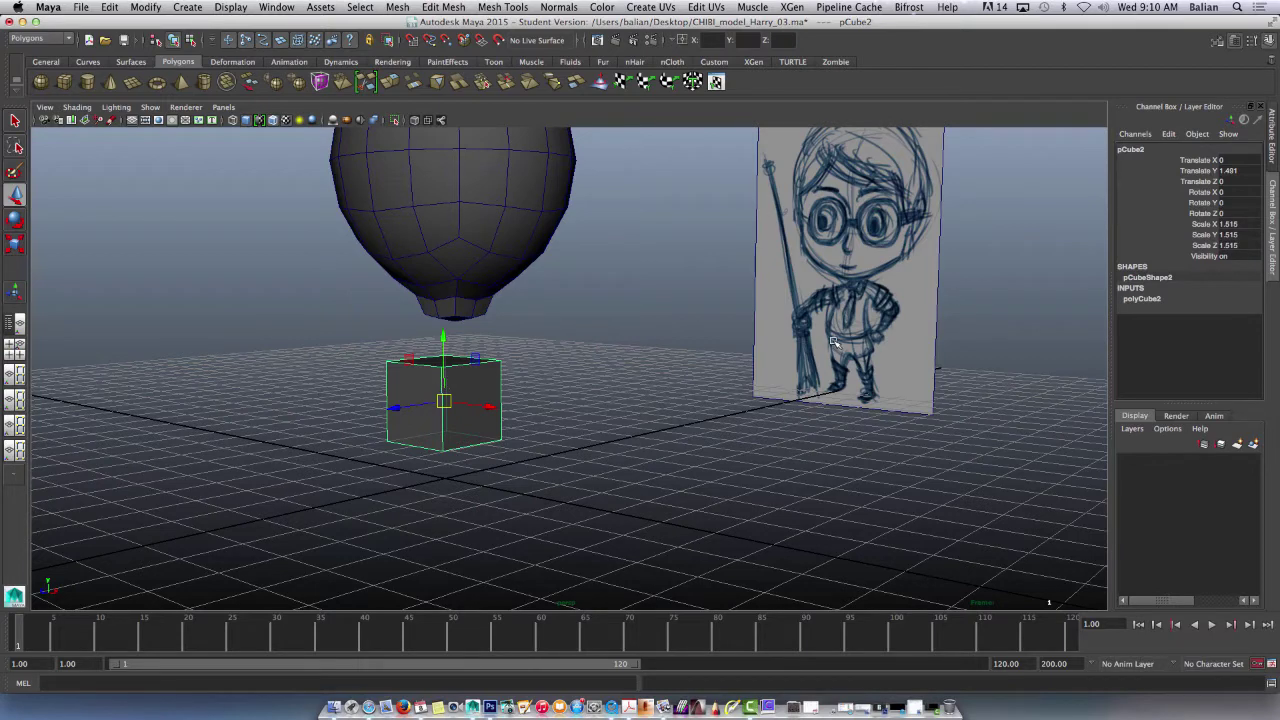
{"action": "scroll", "coordinate": [614, 400], "scroll_direction": "up", "scroll_amount": 2}
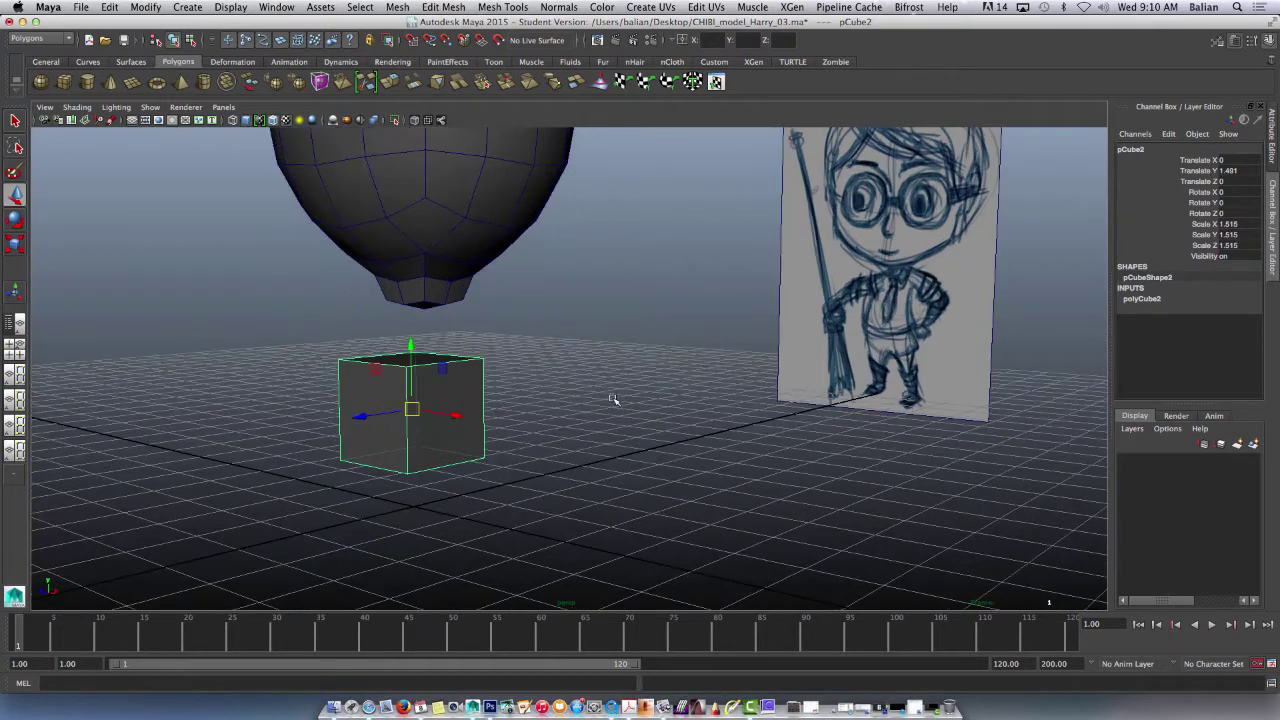
{"action": "scroll", "coordinate": [614, 400], "scroll_direction": "down", "scroll_amount": 2}
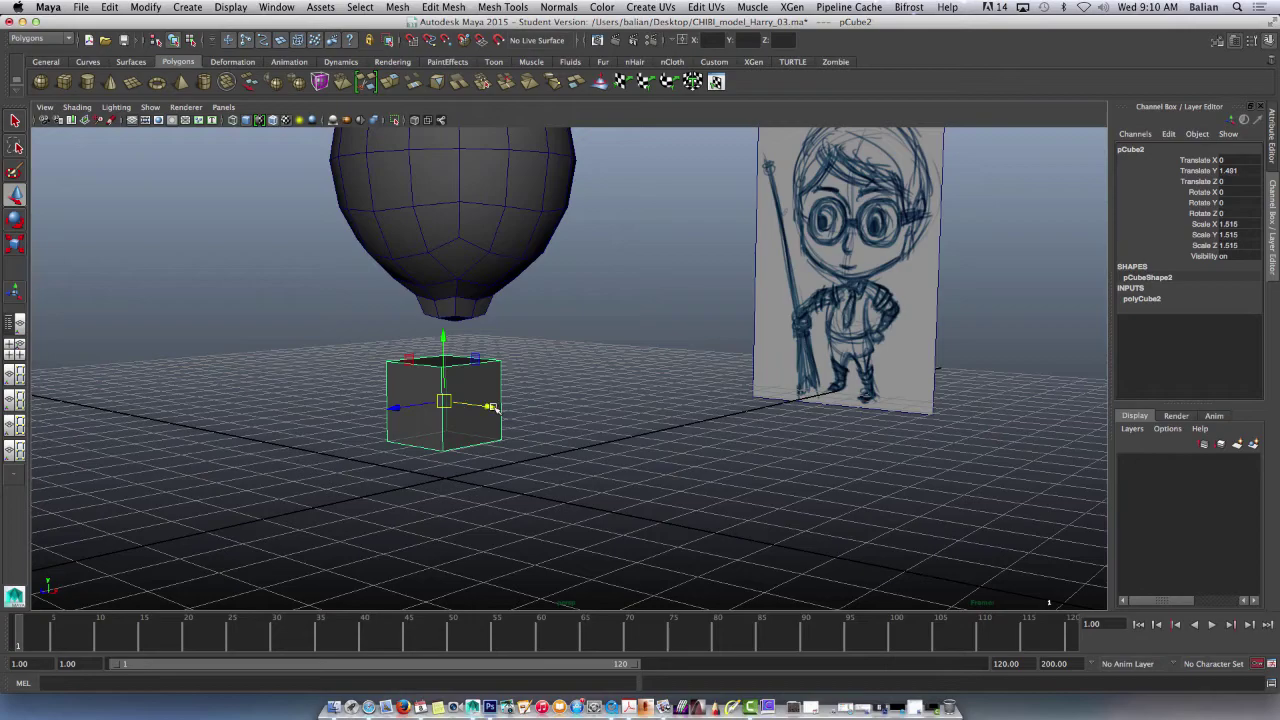
{"action": "mouse_move", "coordinate": [502, 406]}
{"action": "left_mouse_down", "text": "alt"}
{"action": "mouse_move", "coordinate": [400, 437]}
{"action": "mouse_move", "coordinate": [429, 429]}
{"action": "mouse_move", "coordinate": [418, 411]}
{"action": "mouse_move", "coordinate": [409, 420]}
{"action": "mouse_move", "coordinate": [425, 363]}
{"action": "left_mouse_up", "text": "alt"}
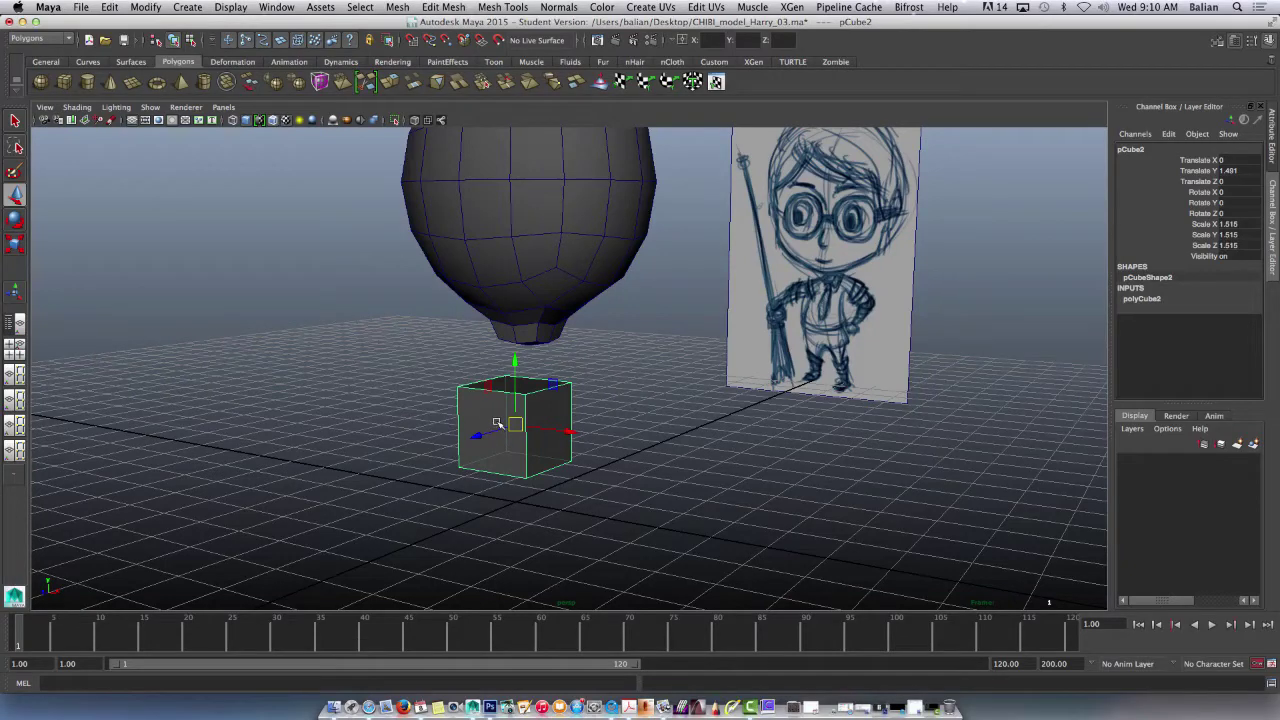
Step: Slightly increase the transparency of the cube's lambert1 material
{"action": "key", "text": "ctrl+a"}
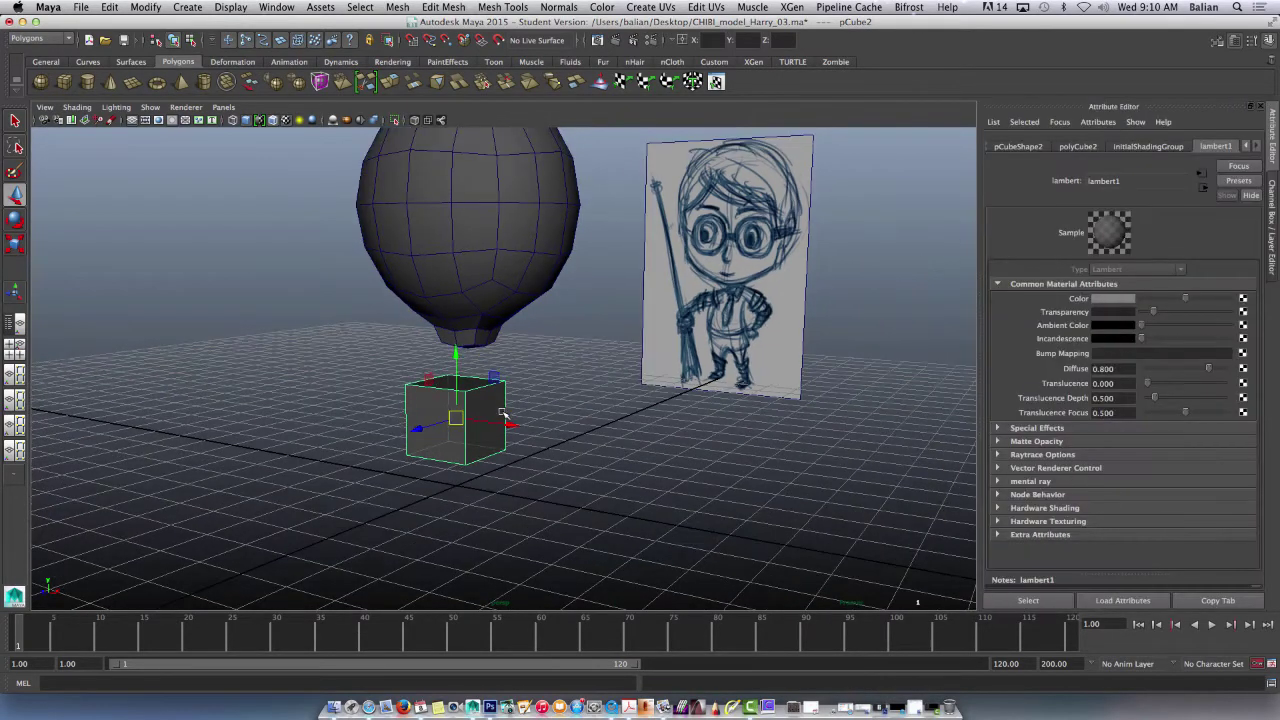
{"action": "left_click_drag", "start_coordinate": [1121, 183], "coordinate": [1083, 180]}
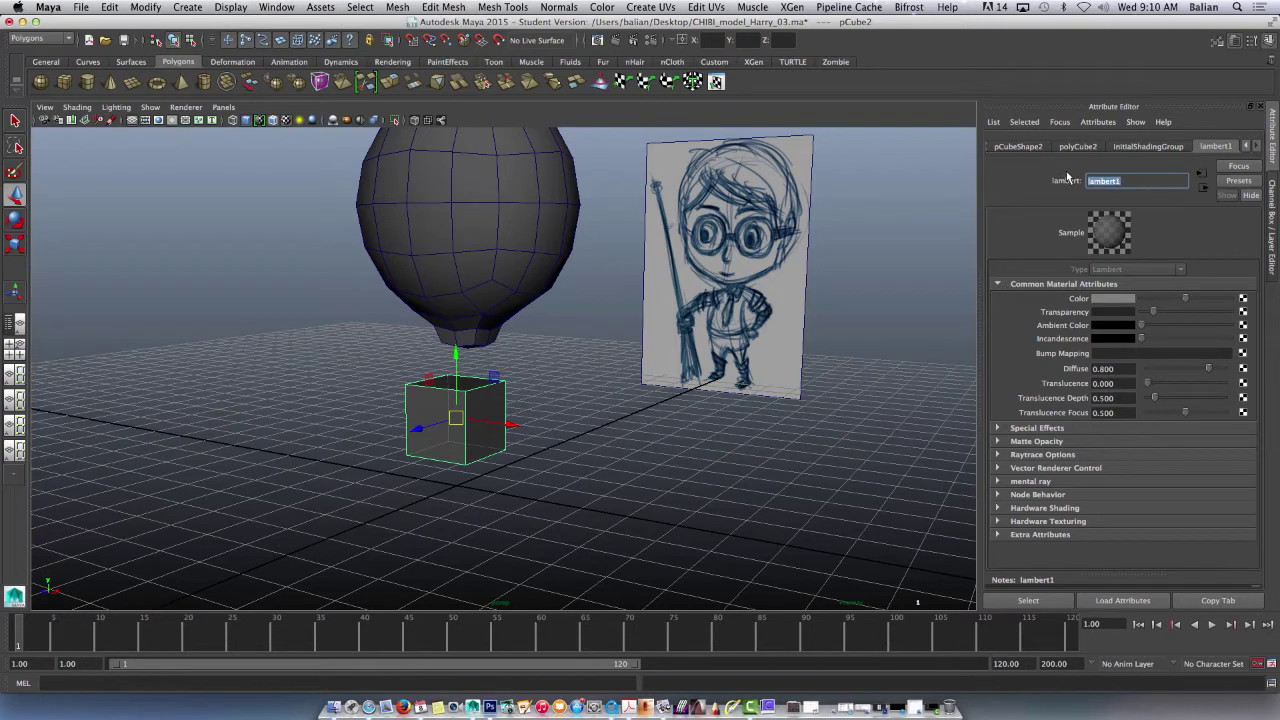
{"action": "left_click", "coordinate": [1067, 176]}
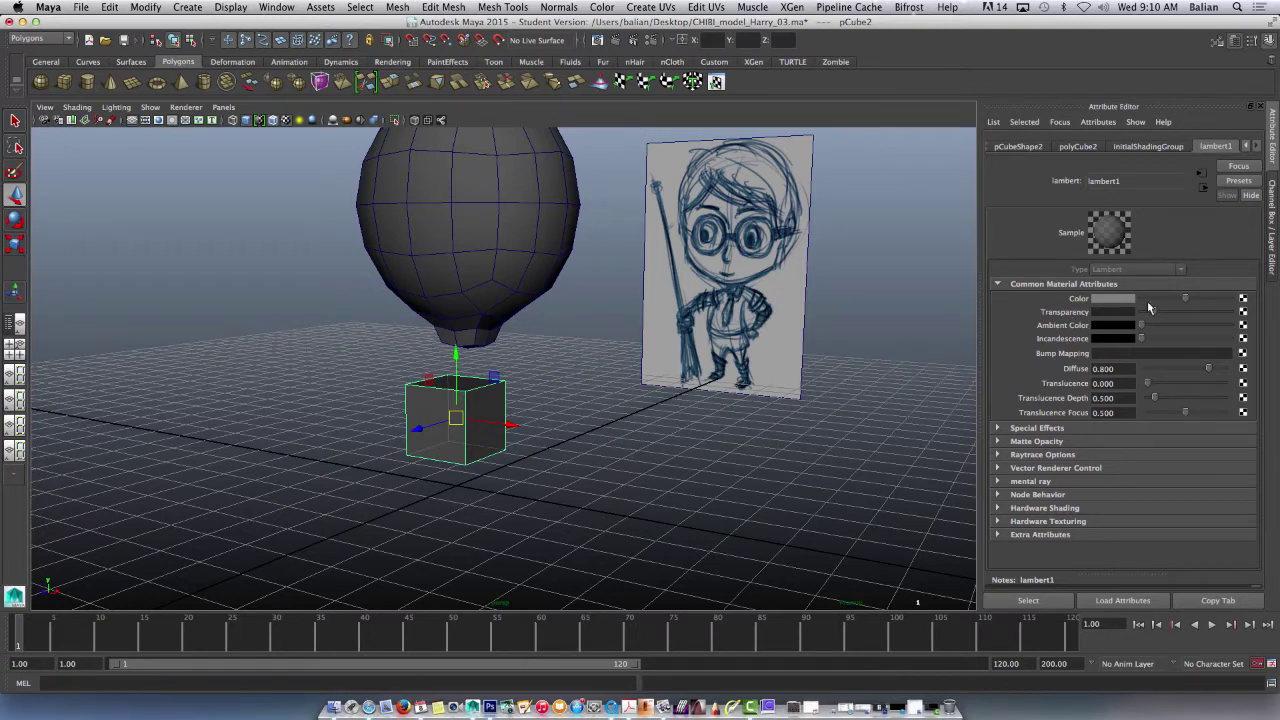
{"action": "left_click_drag", "start_coordinate": [1152, 315], "coordinate": [1157, 316]}
Step: Switch the cube to face selection and move its bottom face down to lengthen it into a taller block
{"action": "right_click_drag", "start_coordinate": [457, 423], "coordinate": [587, 565], "text": "alt"}
{"action": "right_click_drag", "start_coordinate": [336, 490], "coordinate": [273, 380], "text": "alt"}
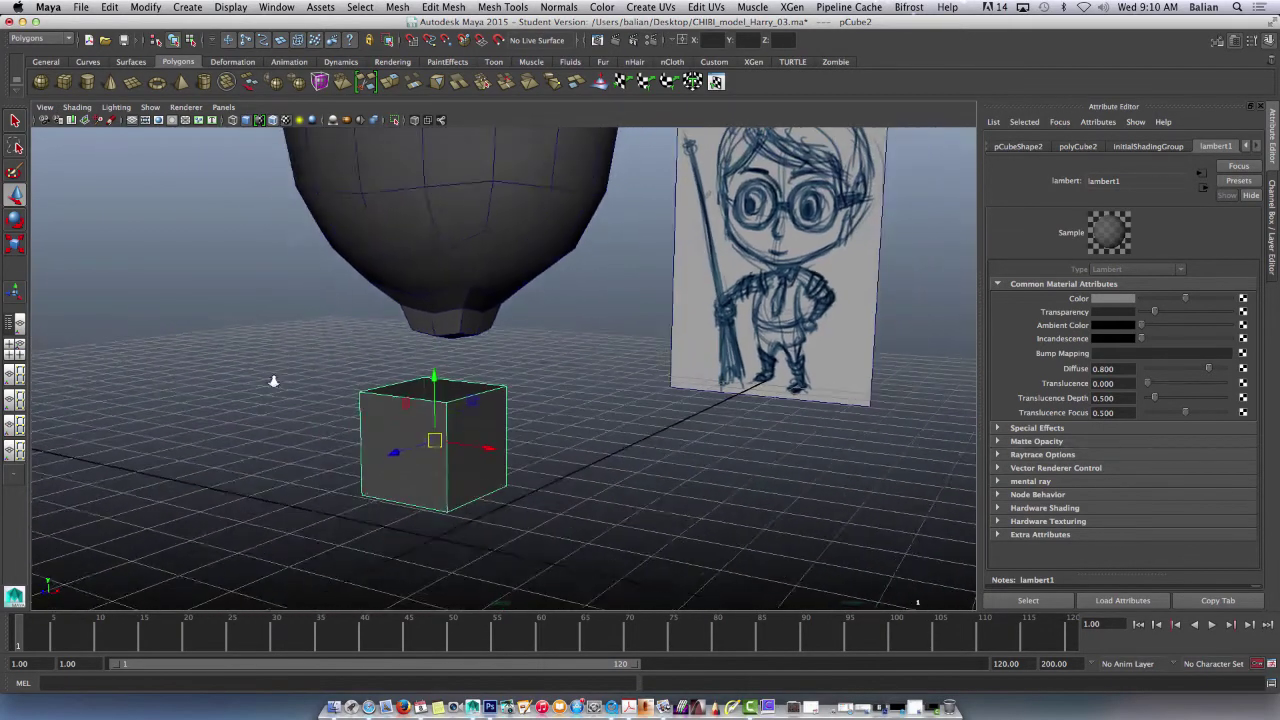
{"action": "mouse_move", "coordinate": [322, 463]}
{"action": "left_mouse_down", "text": "alt"}
{"action": "mouse_move", "coordinate": [303, 464]}
{"action": "mouse_move", "coordinate": [309, 450]}
{"action": "left_mouse_up", "text": "alt"}
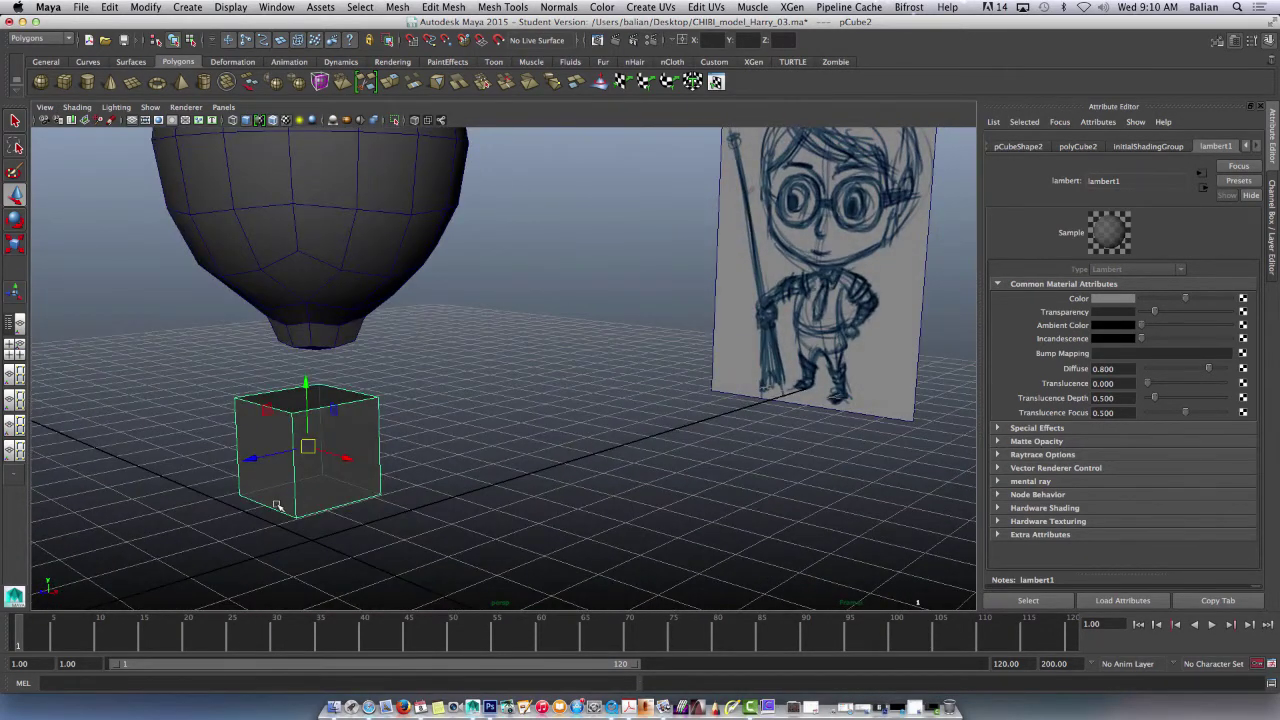
{"action": "middle_click_drag", "start_coordinate": [277, 505], "coordinate": [346, 469], "text": "alt"}
{"action": "left_click_drag", "start_coordinate": [346, 469], "coordinate": [380, 443], "text": "alt"}
{"action": "left_click_drag", "start_coordinate": [481, 432], "coordinate": [481, 465]}
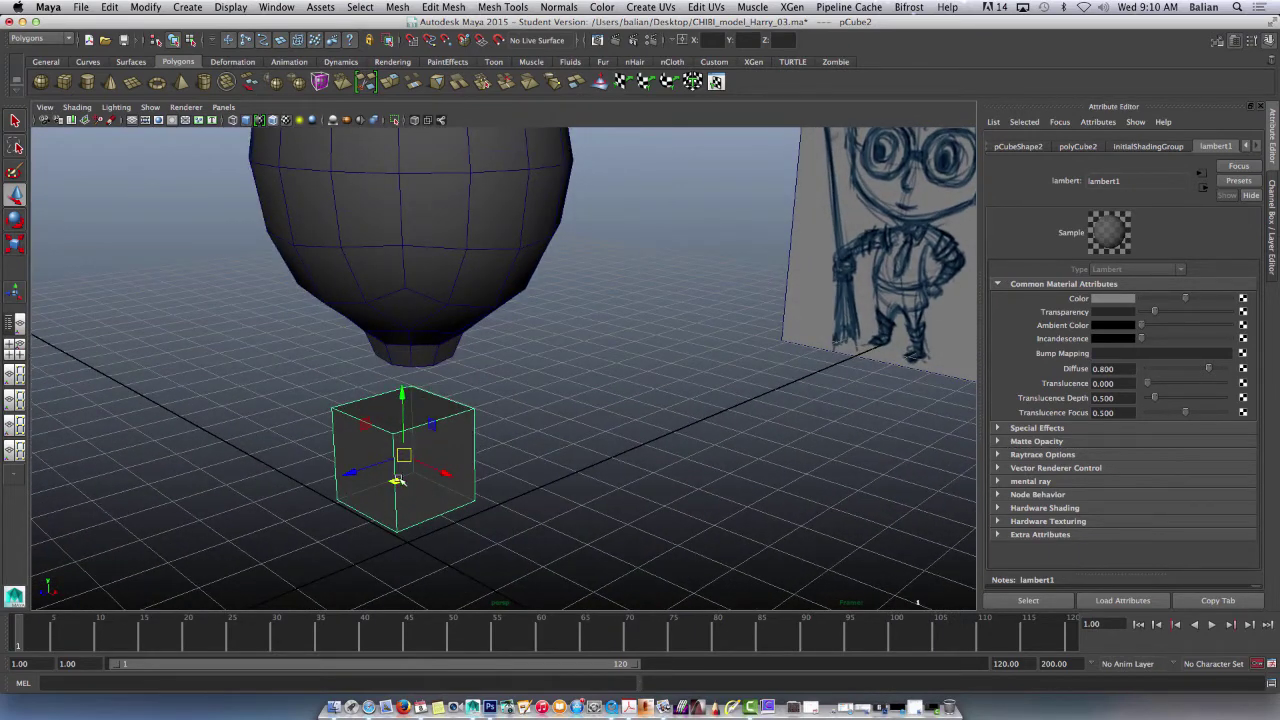
{"action": "right_click_drag", "start_coordinate": [443, 447], "coordinate": [441, 422]}
{"action": "left_click", "coordinate": [452, 454]}
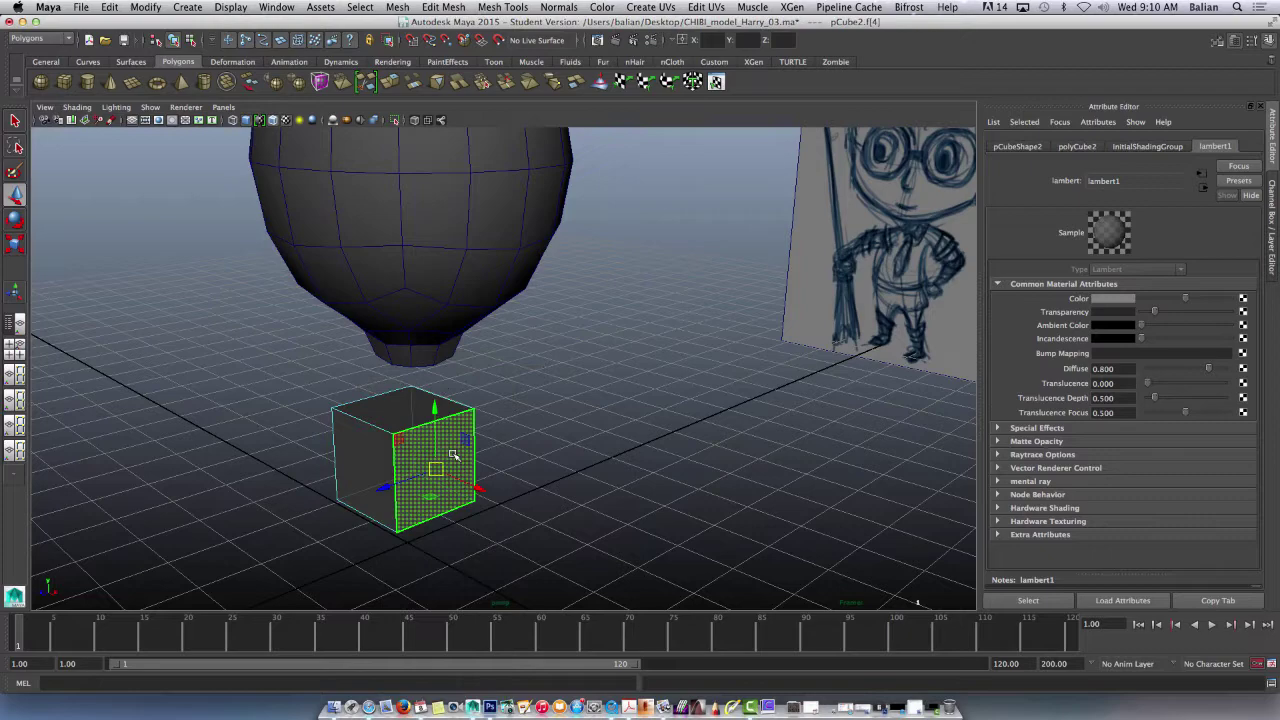
{"action": "left_click_drag", "start_coordinate": [366, 466], "coordinate": [377, 419], "text": "alt"}
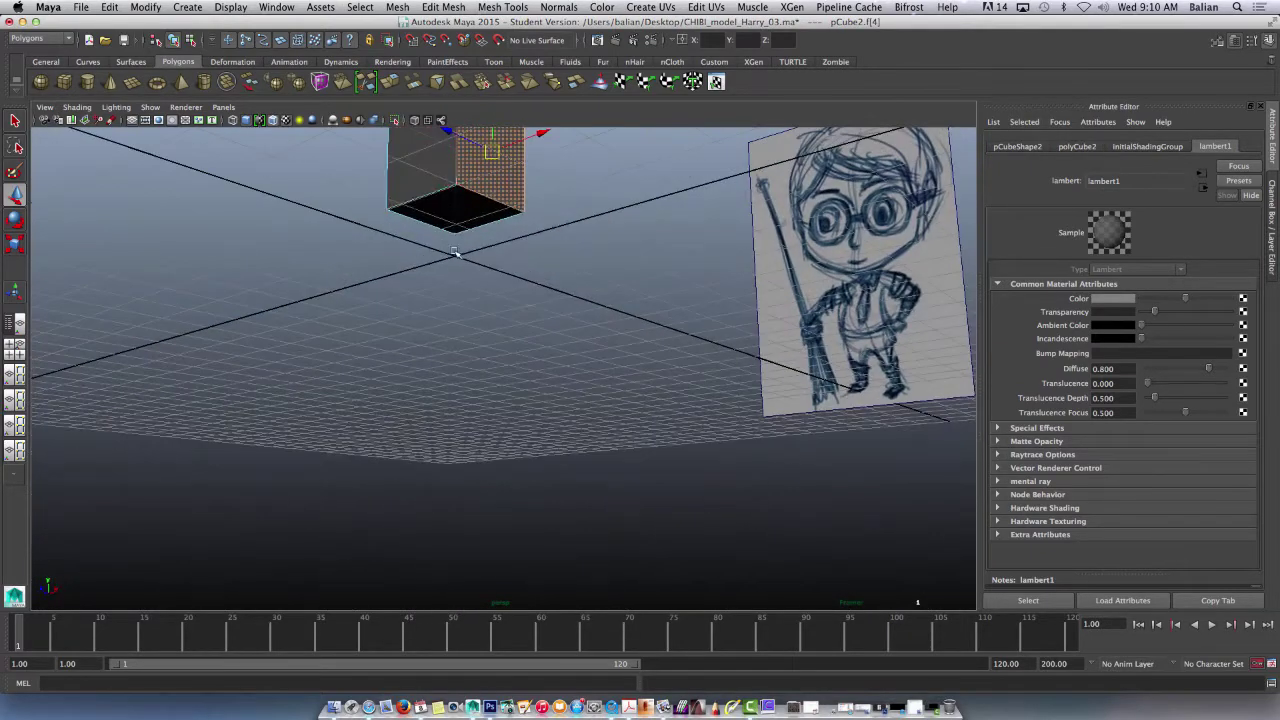
{"action": "left_click", "coordinate": [452, 216]}
{"action": "left_click_drag", "start_coordinate": [457, 163], "coordinate": [457, 205]}
{"action": "left_click_drag", "start_coordinate": [380, 249], "coordinate": [350, 303], "text": "alt"}
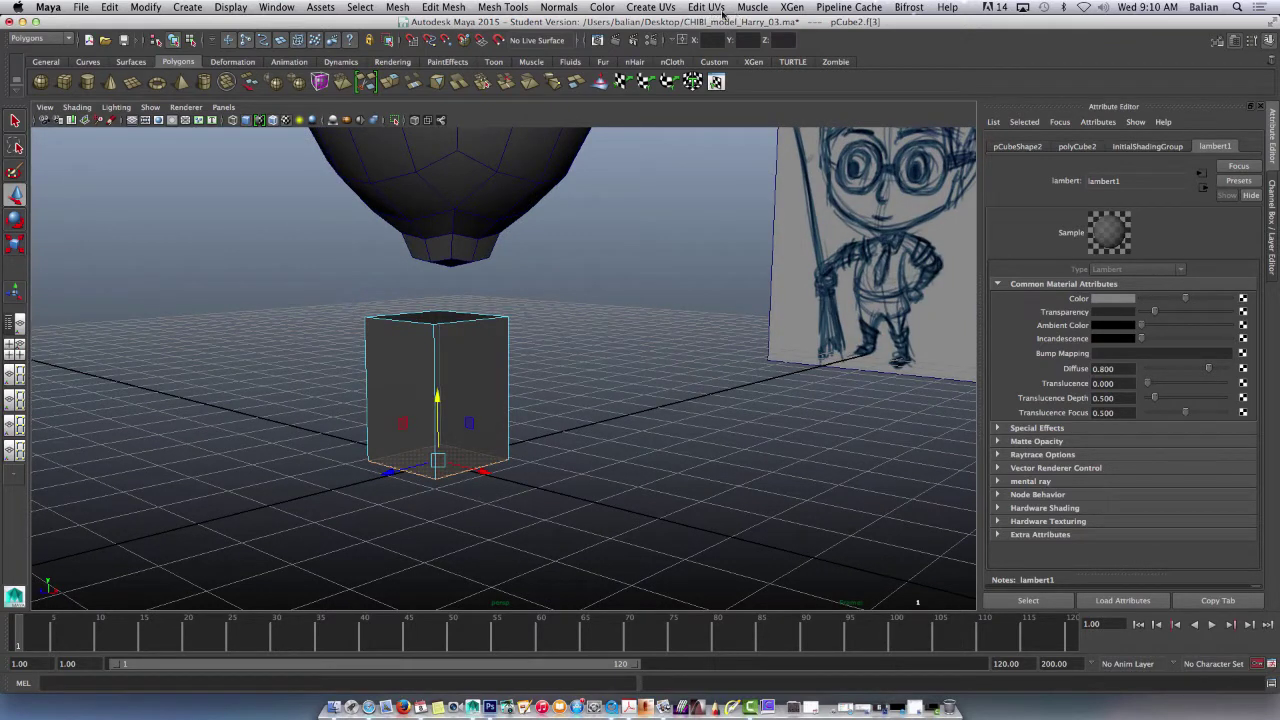
Step: Insert a horizontal edge loop around the lower part of the block with the Insert Edge Loop tool
{"action": "left_click", "coordinate": [20, 40]}
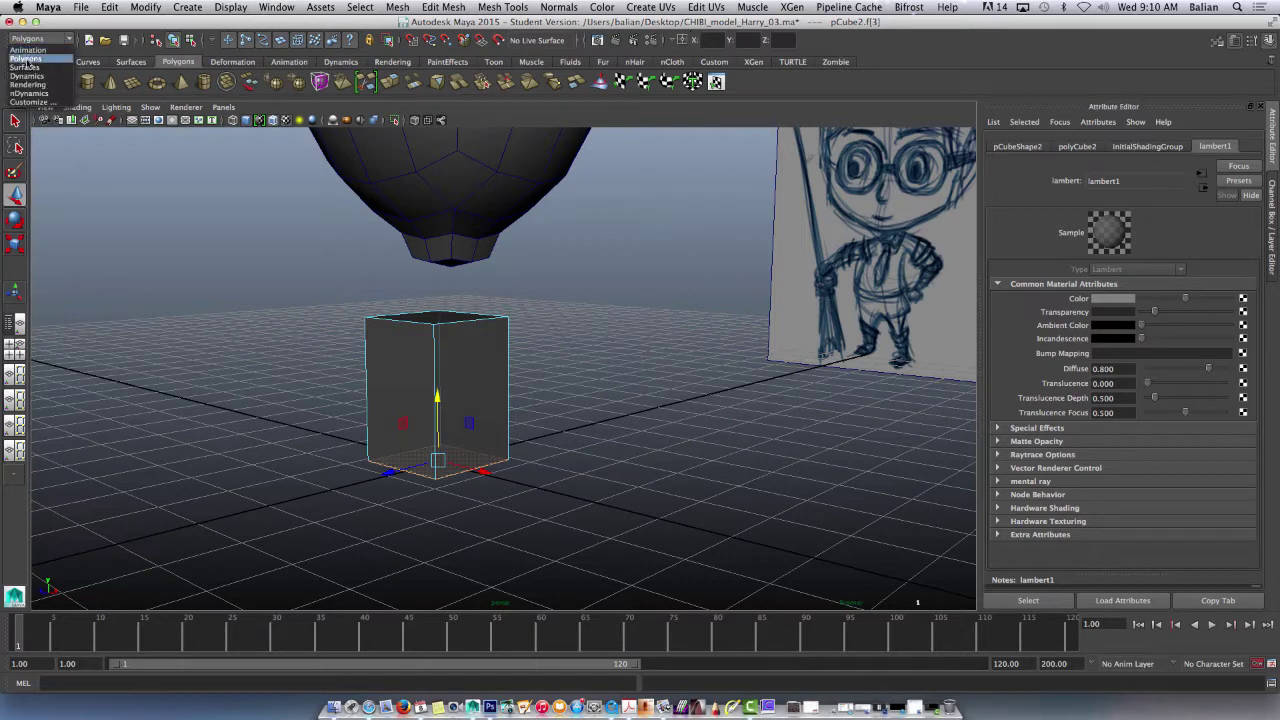
{"action": "left_click", "coordinate": [28, 62]}
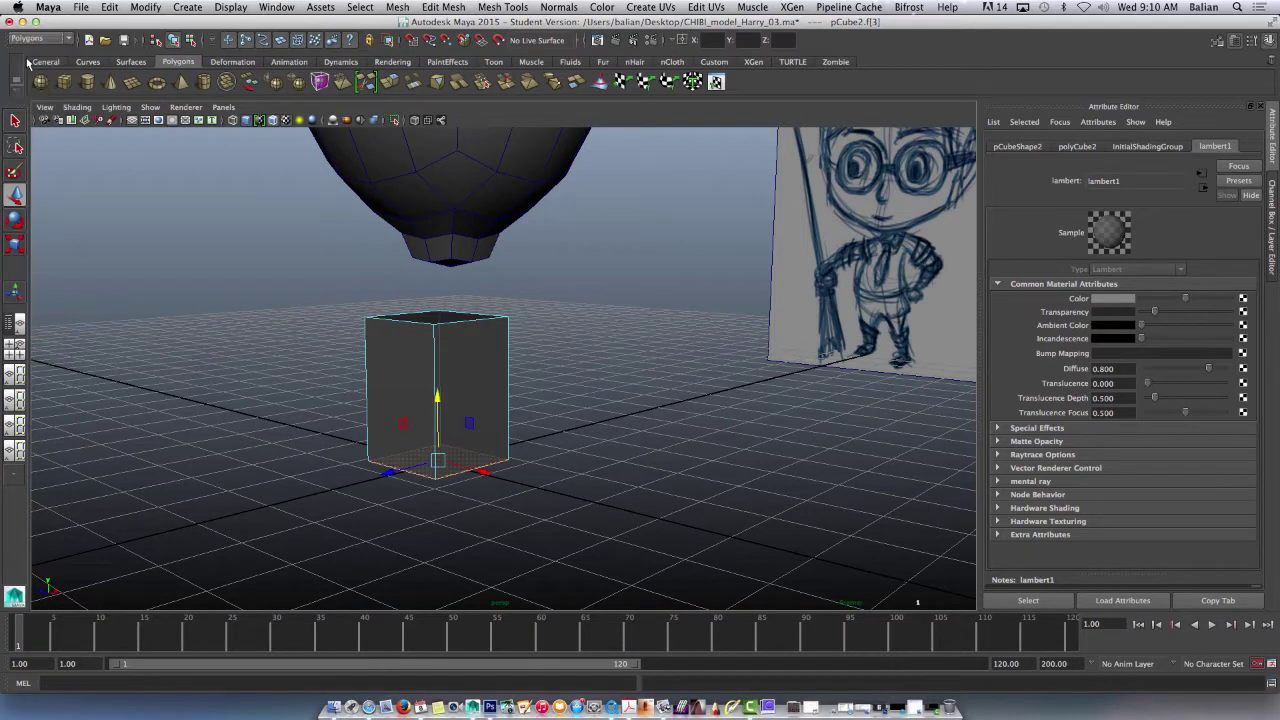
{"action": "left_click", "coordinate": [519, 12]}
{"action": "left_click", "coordinate": [483, 164]}
{"action": "left_click_drag", "start_coordinate": [438, 409], "coordinate": [445, 436]}
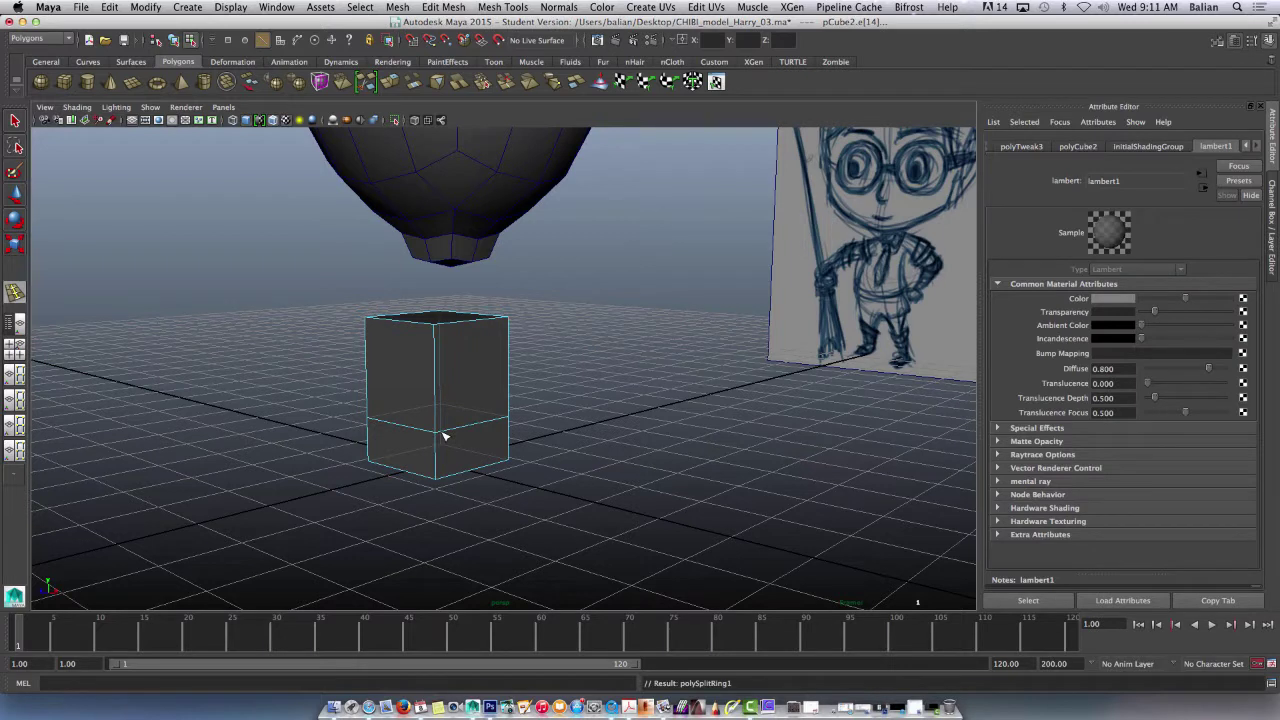
{"action": "key", "text": "w"}
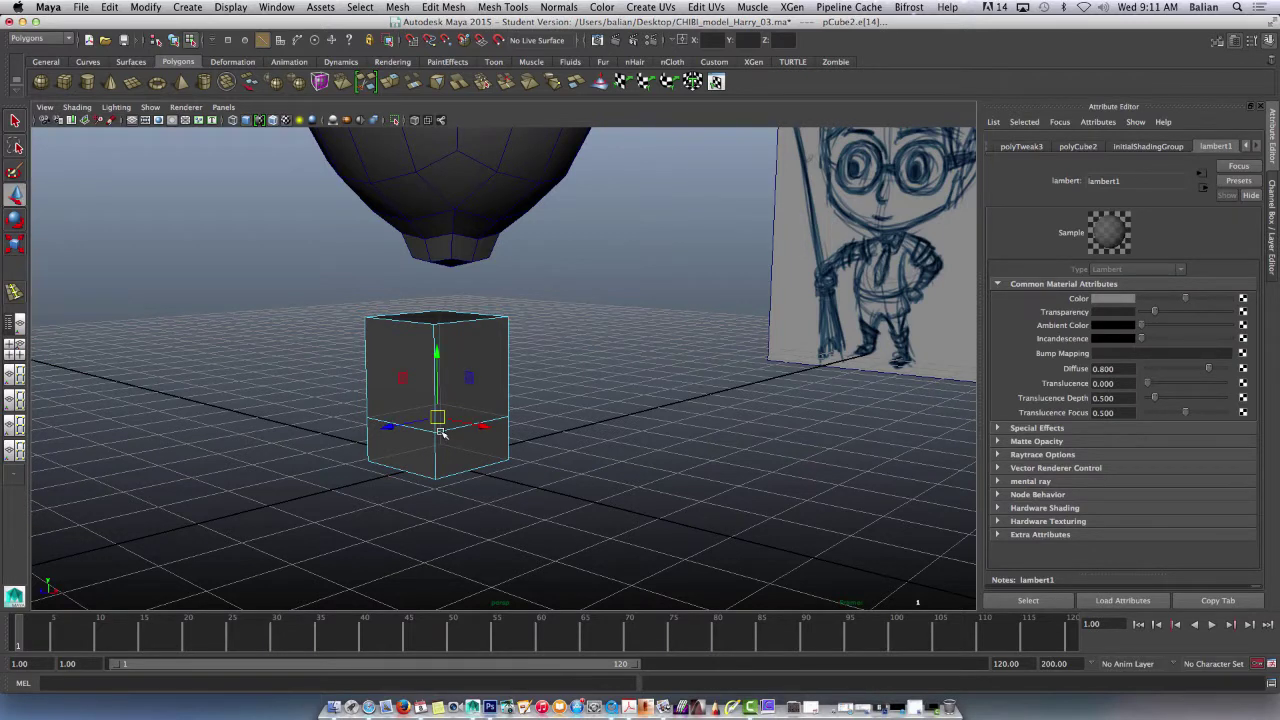
Step: Try to extrude the two opposite upper side faces of the block and scale them inward
{"action": "right_click_drag", "start_coordinate": [460, 358], "coordinate": [461, 391]}
{"action": "left_click", "coordinate": [462, 362]}
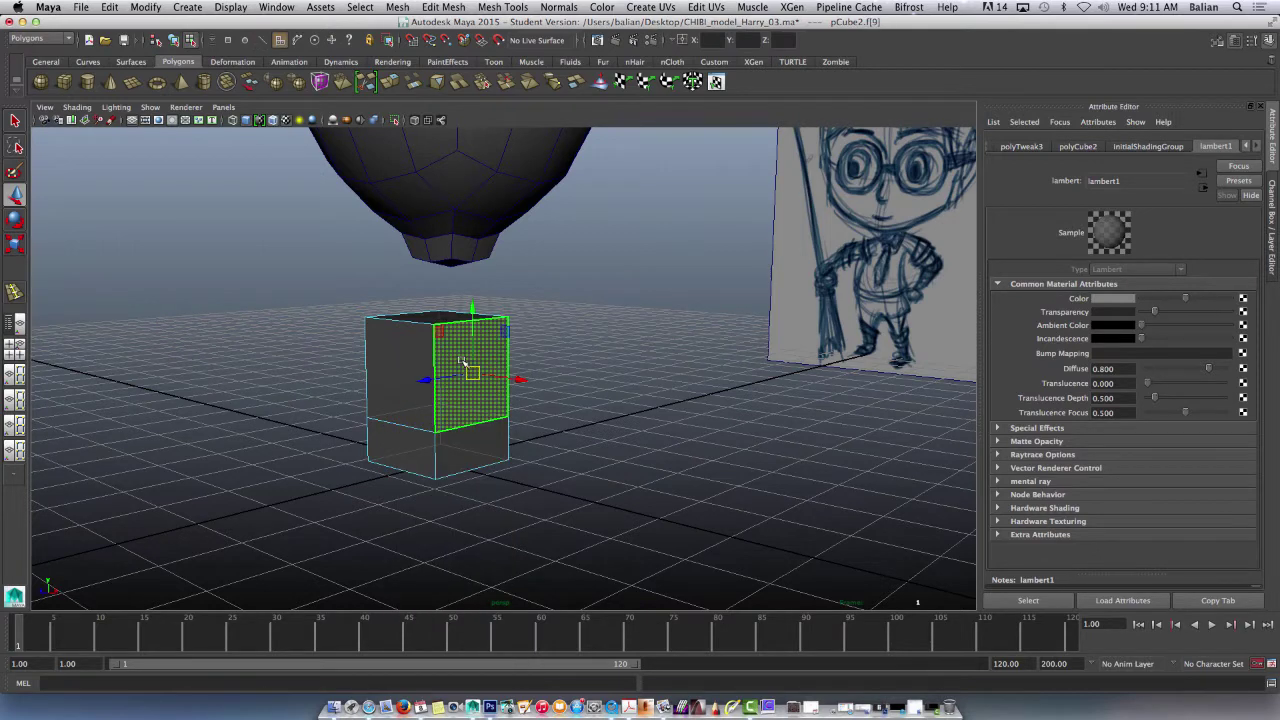
{"action": "mouse_move", "coordinate": [460, 358]}
{"action": "left_mouse_down", "text": "alt"}
{"action": "mouse_move", "coordinate": [386, 366]}
{"action": "mouse_move", "coordinate": [471, 364]}
{"action": "left_mouse_up", "text": "alt"}
{"action": "middle_click_drag", "start_coordinate": [483, 377], "coordinate": [258, 340], "text": "alt"}
{"action": "left_click", "coordinate": [581, 334]}
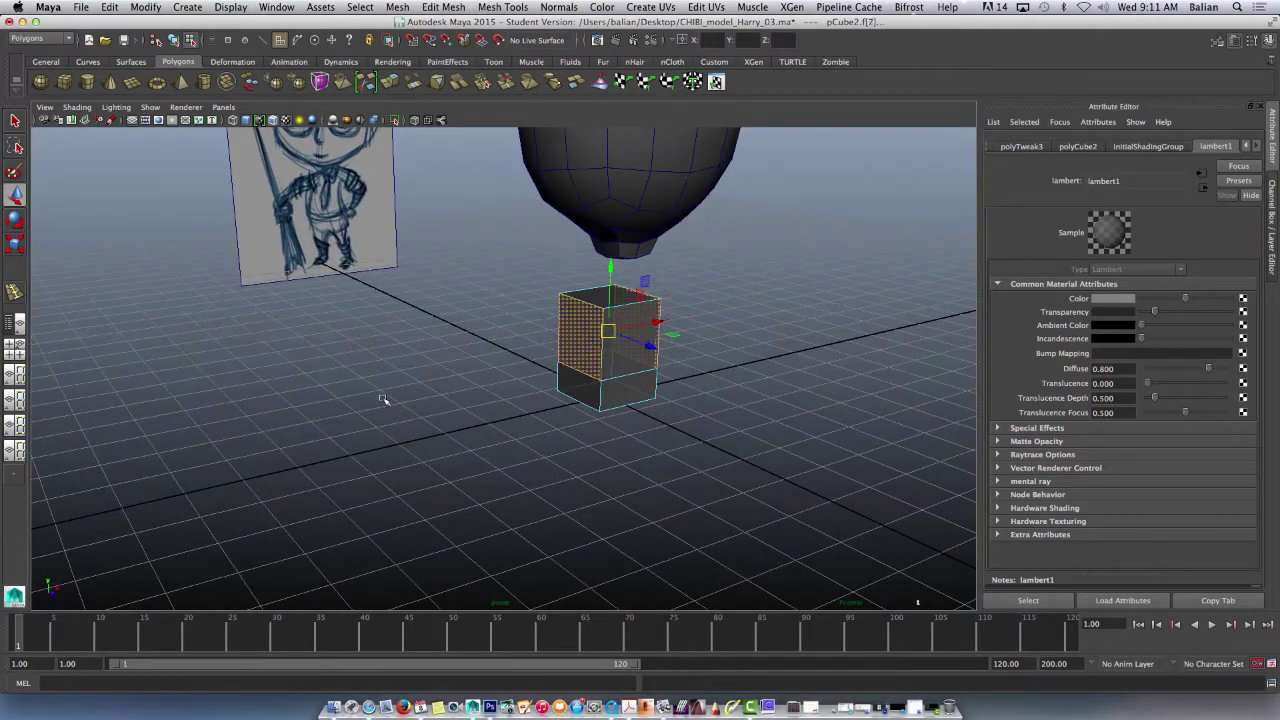
{"action": "mouse_move", "coordinate": [380, 395]}
{"action": "left_mouse_down", "text": "alt"}
{"action": "mouse_move", "coordinate": [268, 398]}
{"action": "mouse_move", "coordinate": [279, 357]}
{"action": "left_mouse_up", "text": "alt"}
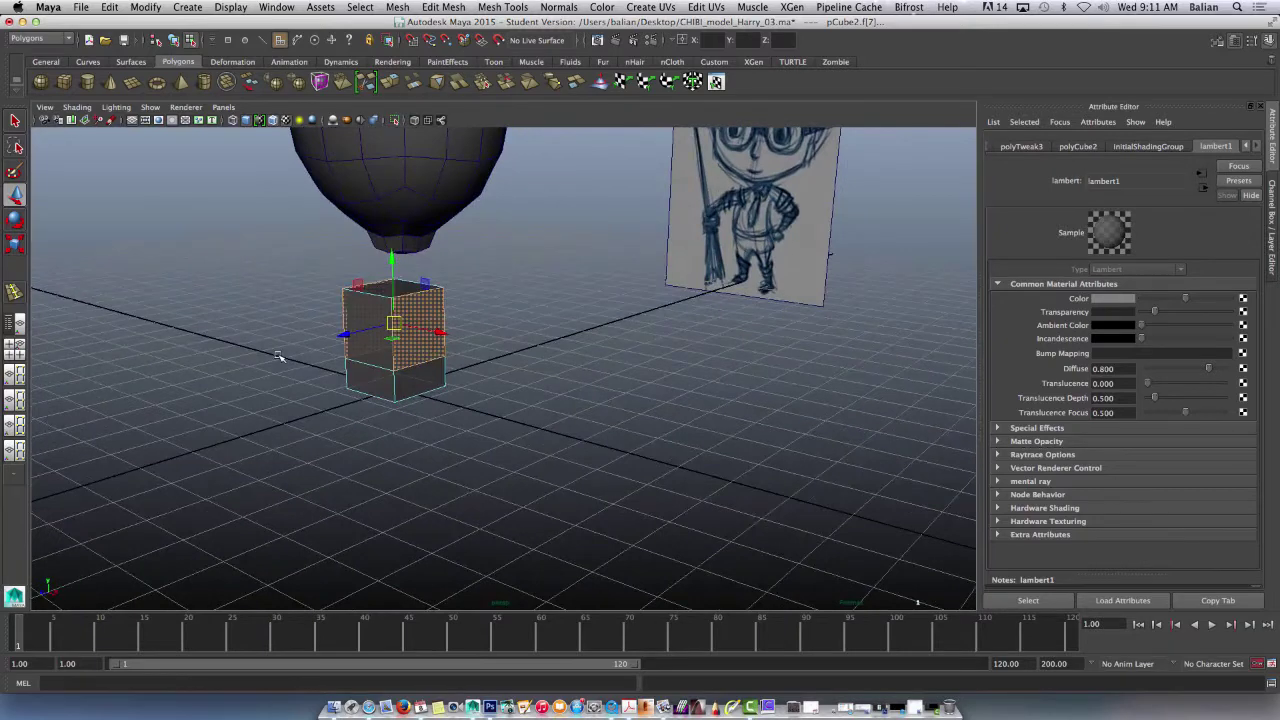
{"action": "left_click", "coordinate": [391, 82]}
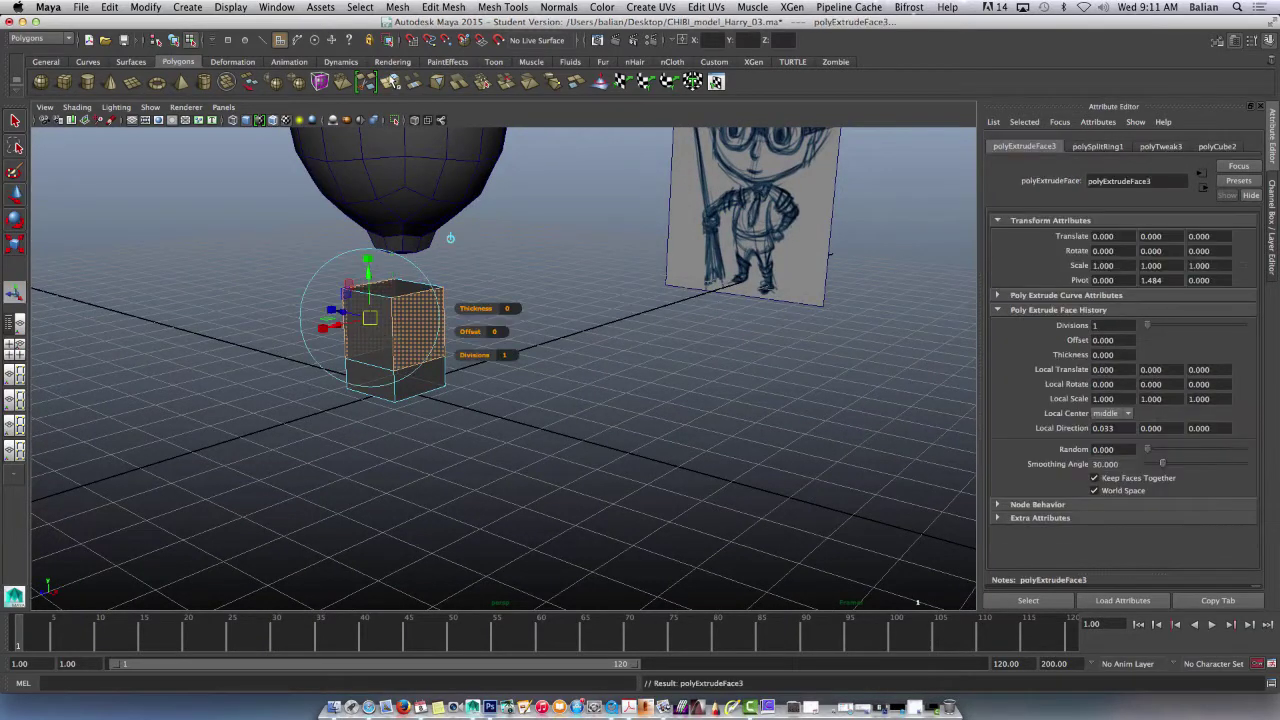
{"action": "key", "text": "r"}
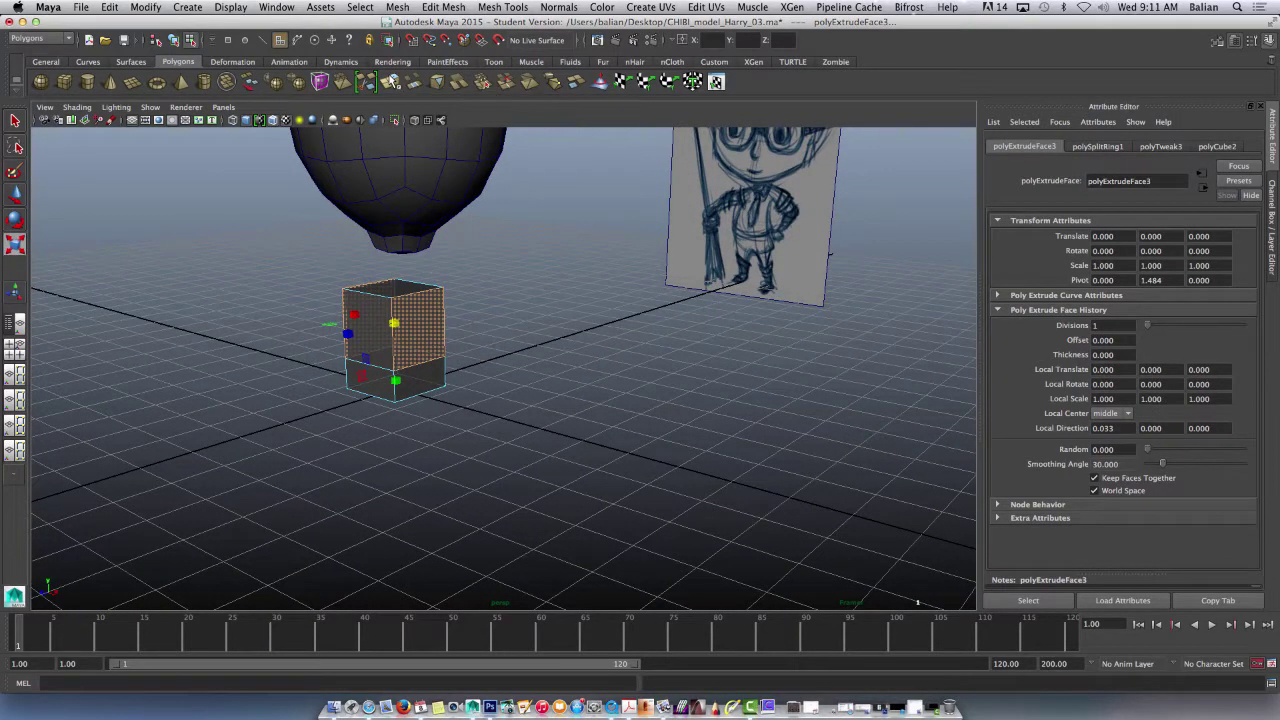
{"action": "left_click_drag", "start_coordinate": [394, 323], "coordinate": [376, 329]}
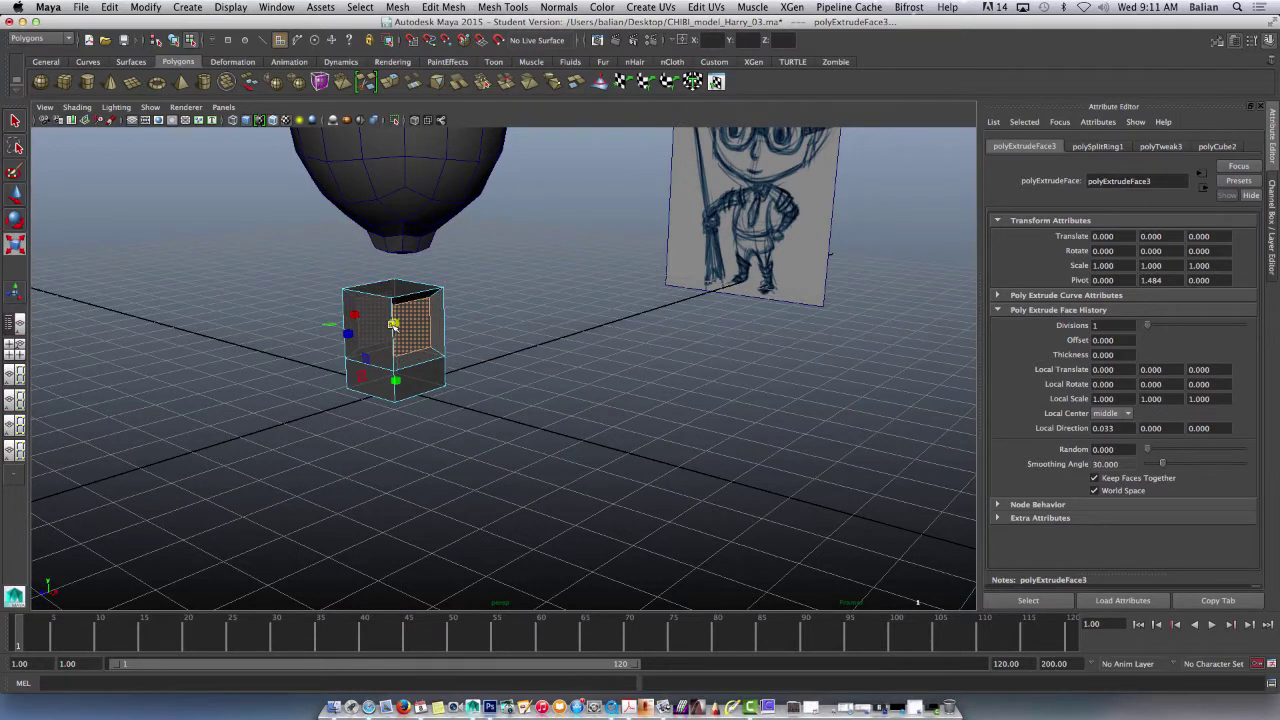
{"action": "mouse_move", "coordinate": [289, 383]}
{"action": "left_mouse_down", "text": "alt"}
{"action": "mouse_move", "coordinate": [443, 414]}
{"action": "mouse_move", "coordinate": [286, 381]}
{"action": "left_mouse_up", "text": "alt"}
Step: Undo the side-face extrusion and the face selection made for it
{"action": "key", "text": "z"}
{"action": "key", "text": "z"}
{"action": "key", "text": "z"}
{"action": "key", "text": "z"}
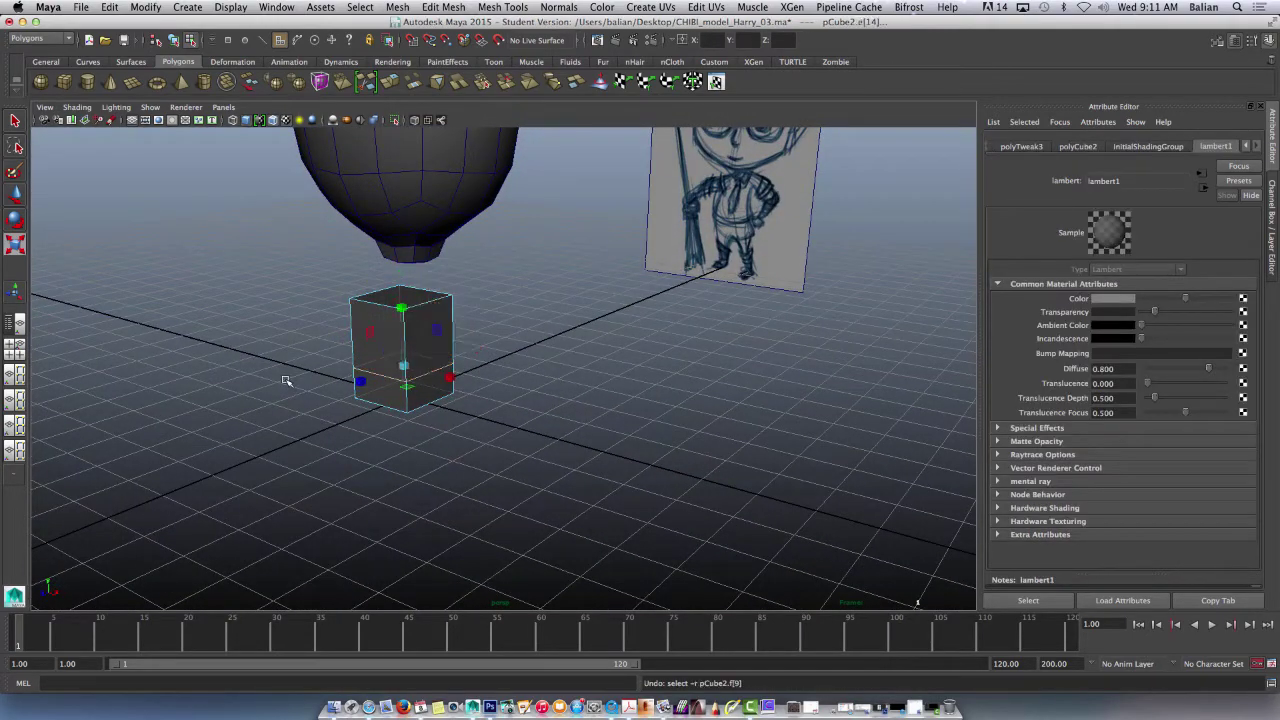
Step: Select the two opposite upper side faces of the block and extrude them with a uniform local scale of 0.5
{"action": "left_click_drag", "start_coordinate": [286, 381], "coordinate": [310, 390], "text": "alt"}
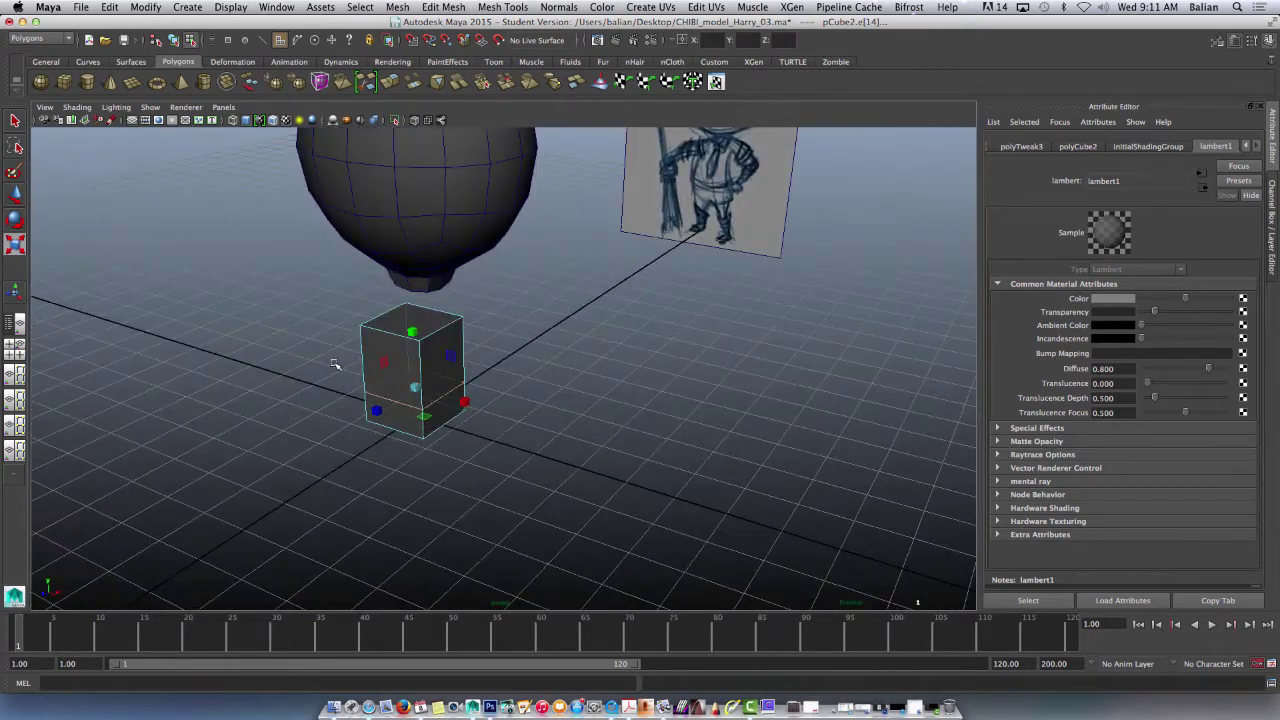
{"action": "right_click_drag", "start_coordinate": [434, 359], "coordinate": [434, 390]}
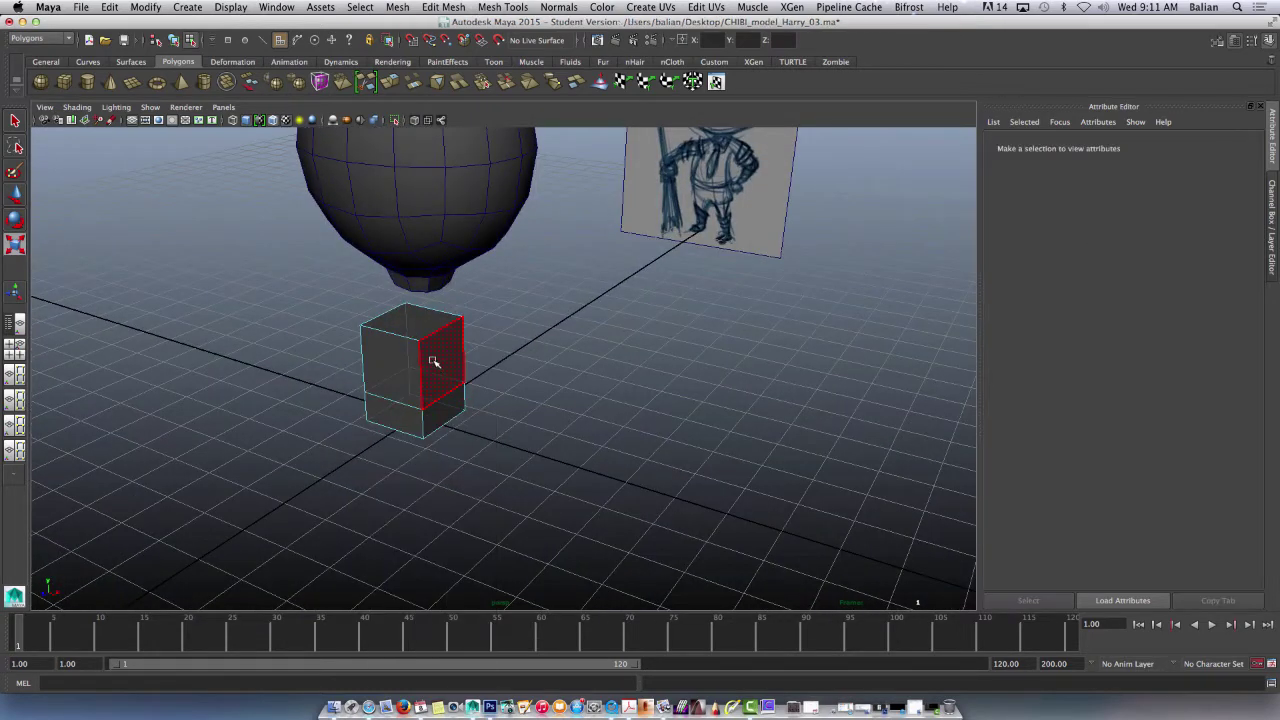
{"action": "left_click", "coordinate": [434, 363]}
{"action": "left_click_drag", "start_coordinate": [254, 423], "coordinate": [488, 380], "text": "alt"}
{"action": "left_click", "coordinate": [575, 368]}
{"action": "left_click_drag", "start_coordinate": [358, 394], "coordinate": [208, 359], "text": "alt"}
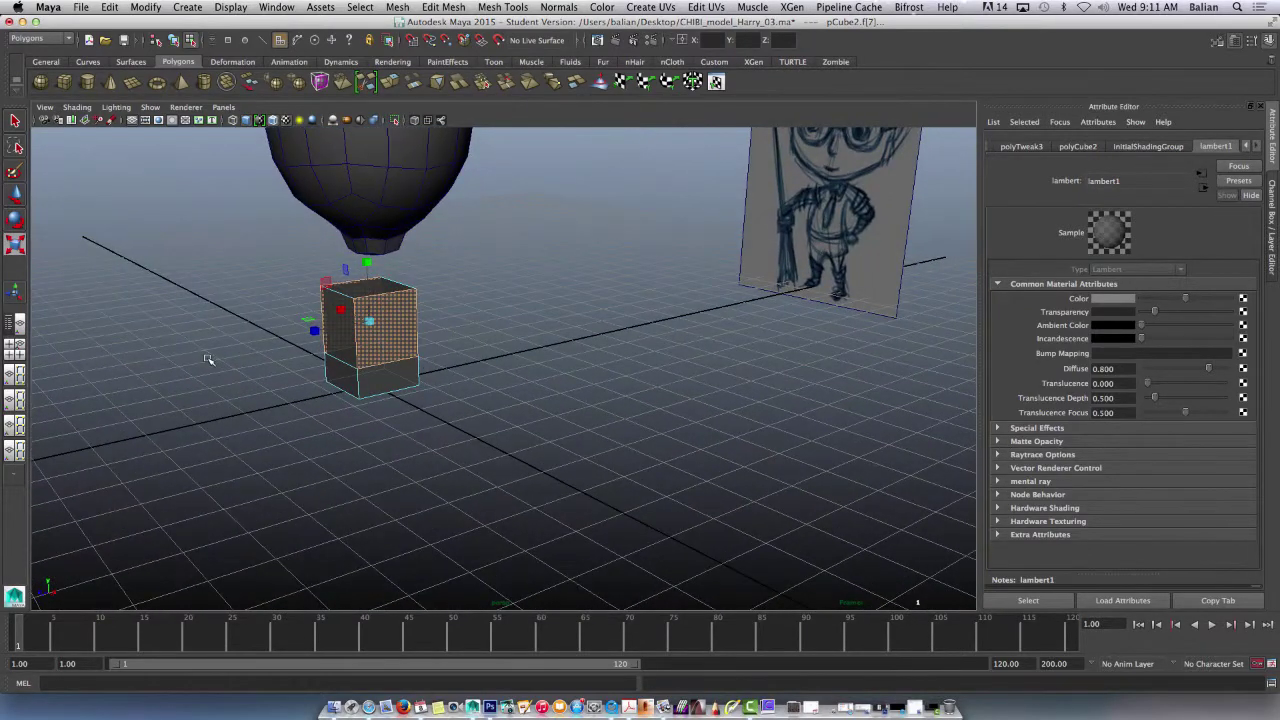
{"action": "left_click", "coordinate": [392, 86]}
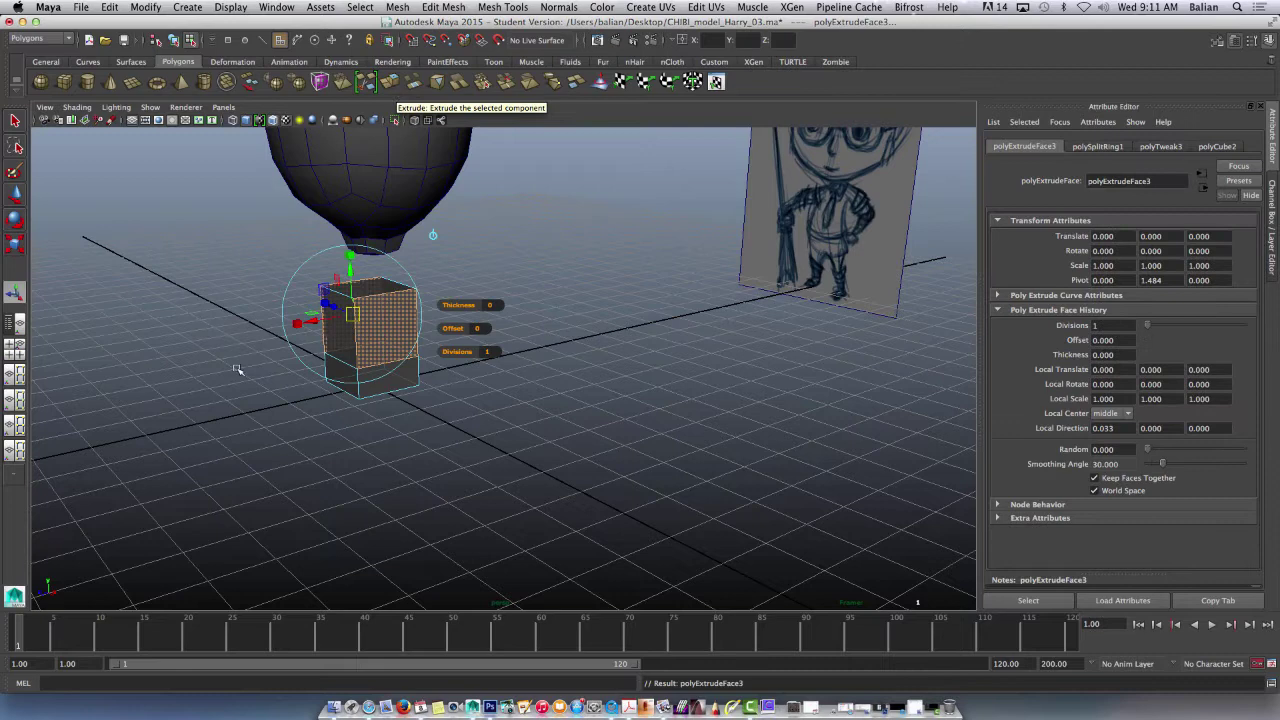
{"action": "left_click_drag", "start_coordinate": [237, 370], "coordinate": [284, 416], "text": "alt"}
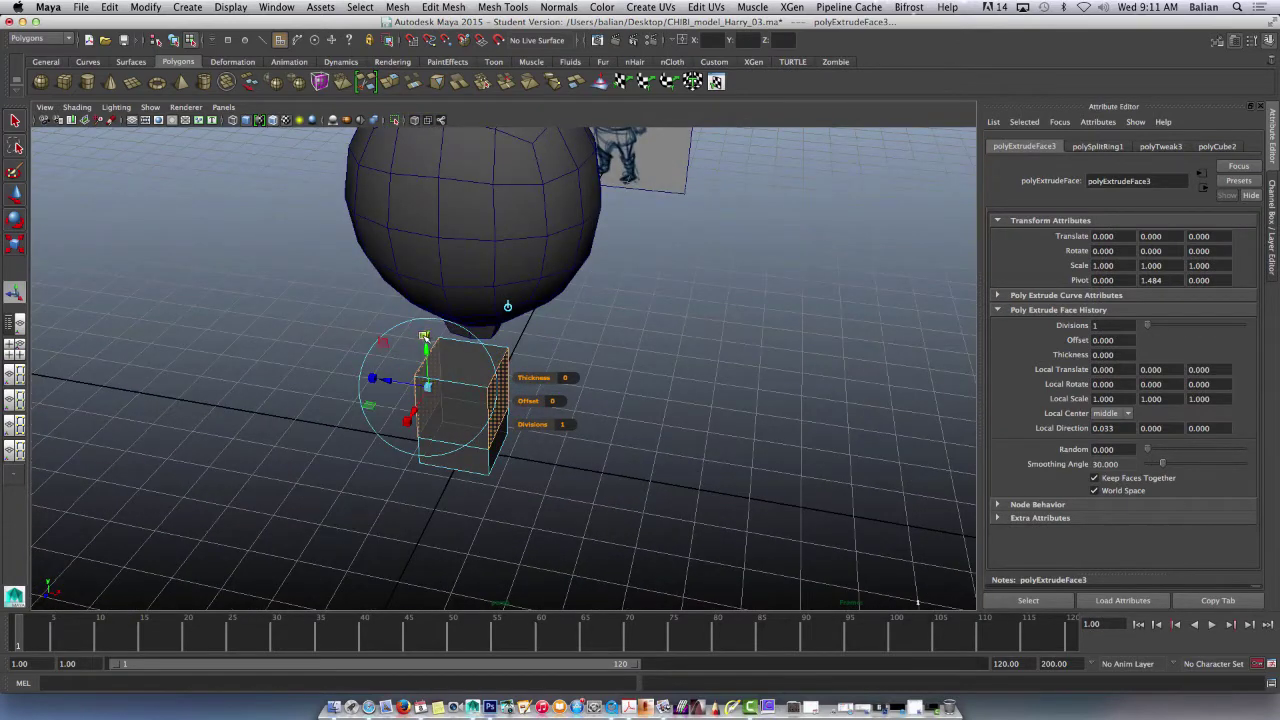
{"action": "left_click_drag", "start_coordinate": [429, 387], "coordinate": [400, 385]}
{"action": "left_click_drag", "start_coordinate": [257, 353], "coordinate": [190, 331], "text": "alt"}
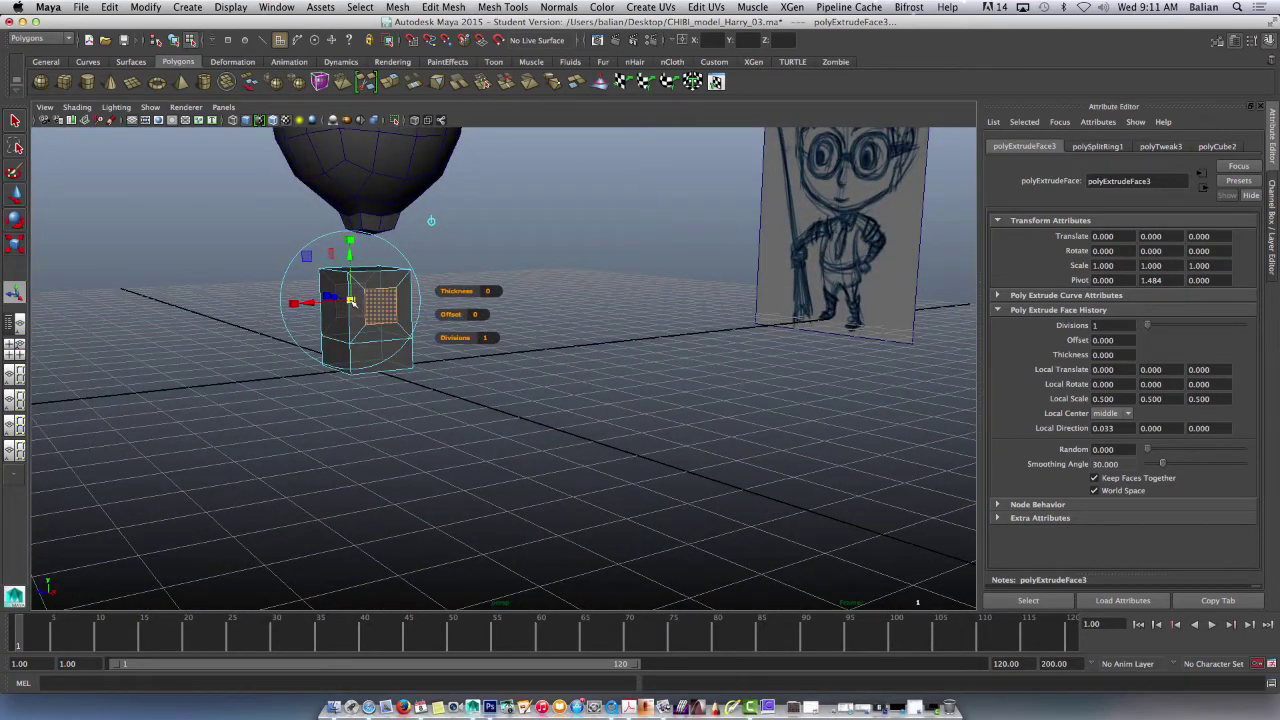
Step: Try to scale the two inset side faces of the block up uniformly by about 1.47
{"action": "key", "text": "w"}
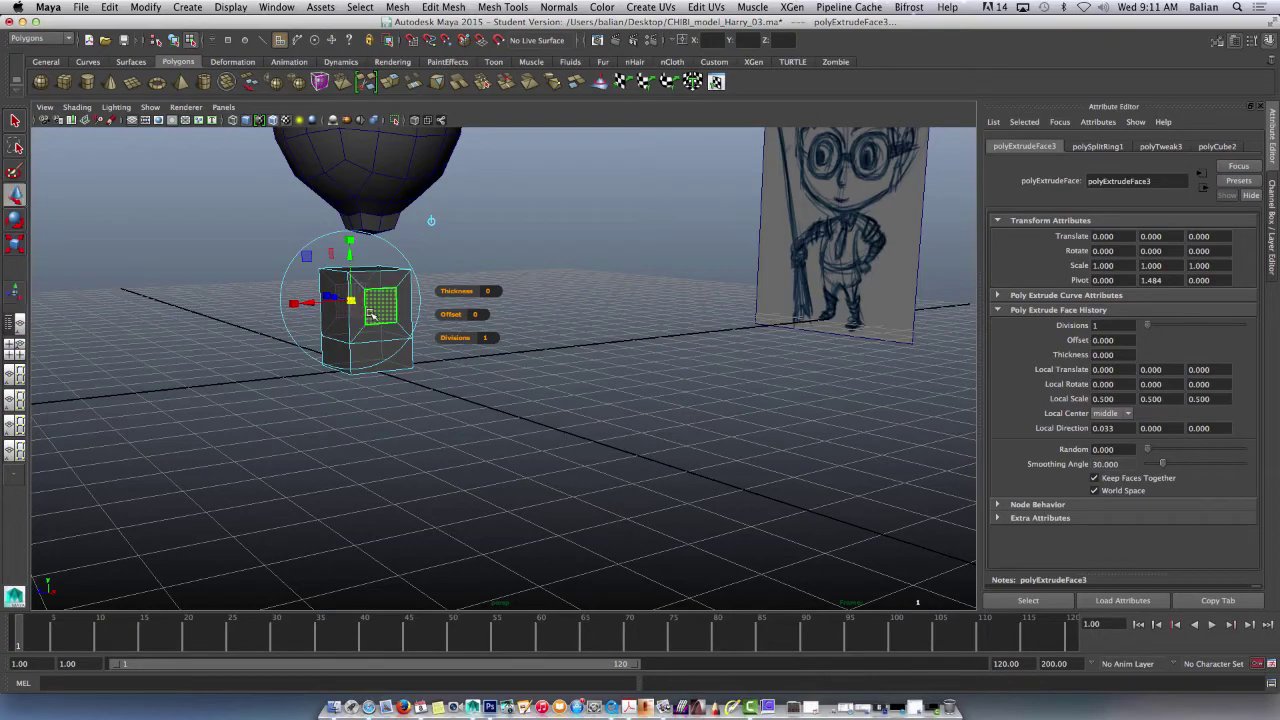
{"action": "left_click_drag", "start_coordinate": [257, 353], "coordinate": [369, 378], "text": "alt"}
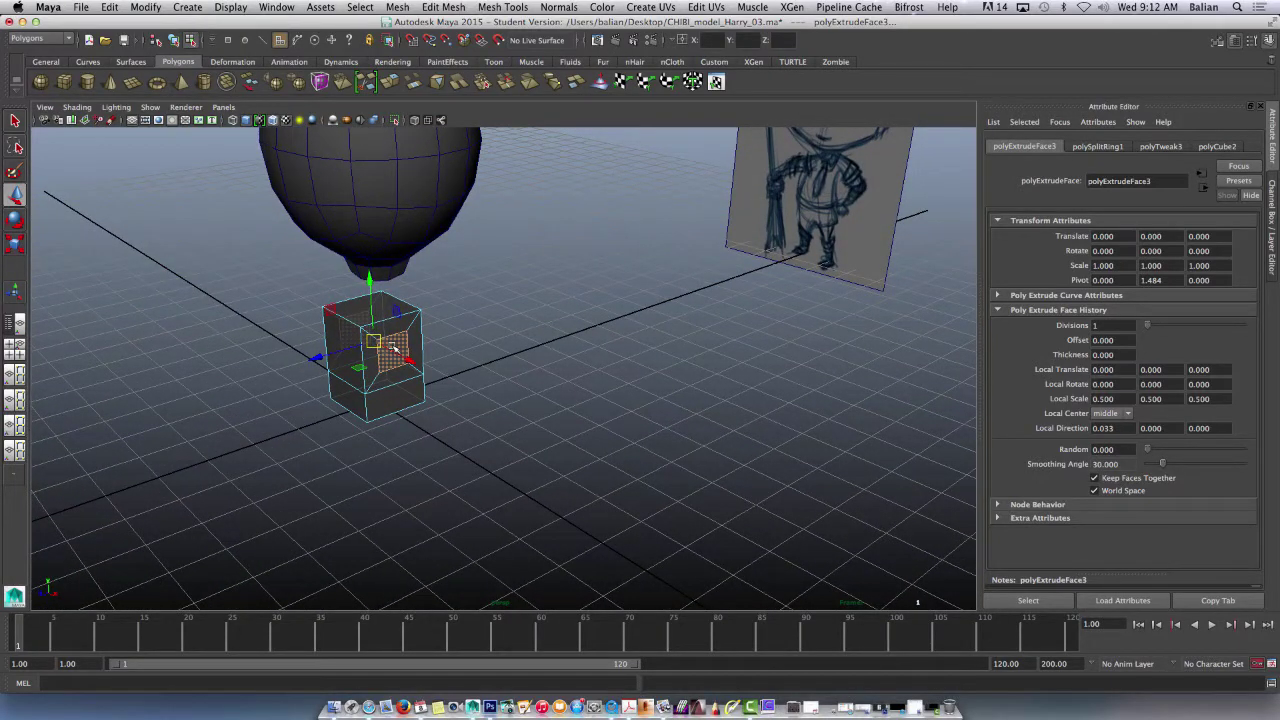
{"action": "key", "text": "r"}
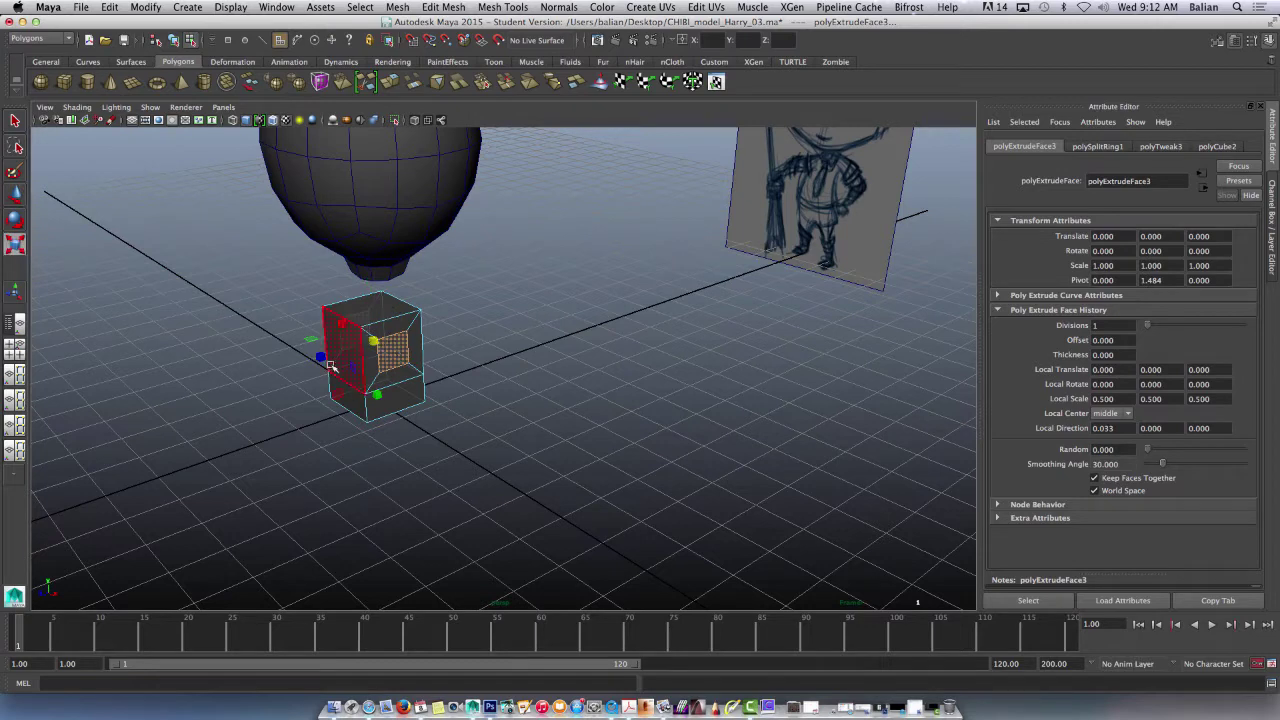
{"action": "mouse_move", "coordinate": [374, 341]}
{"action": "left_mouse_down"}
{"action": "mouse_move", "coordinate": [364, 338]}
{"action": "mouse_move", "coordinate": [400, 352]}
{"action": "mouse_move", "coordinate": [378, 355]}
{"action": "mouse_move", "coordinate": [388, 359]}
{"action": "left_mouse_up"}
{"action": "mouse_move", "coordinate": [242, 398]}
{"action": "left_mouse_down", "text": "alt"}
{"action": "mouse_move", "coordinate": [374, 380]}
{"action": "mouse_move", "coordinate": [217, 386]}
{"action": "left_mouse_up", "text": "alt"}
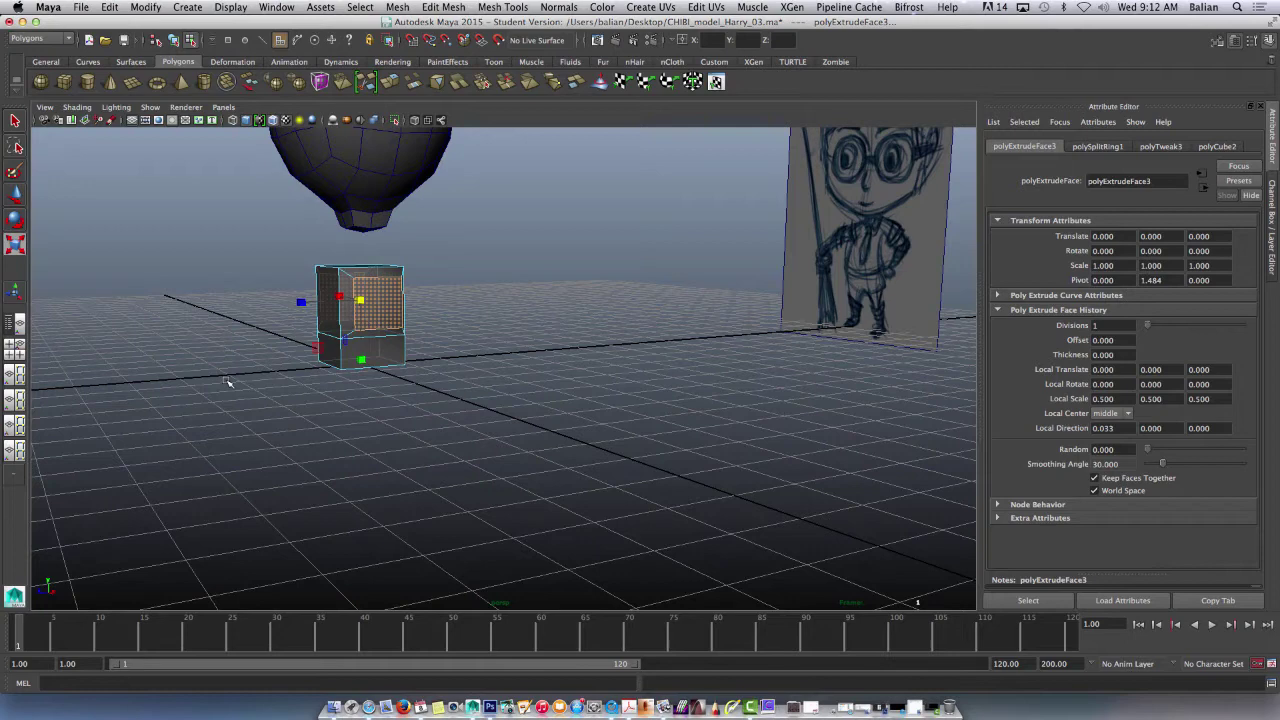
Step: Undo the scaling and inset extrusion of the side faces, along with their face selection
{"action": "key", "text": "ctrl+z"}
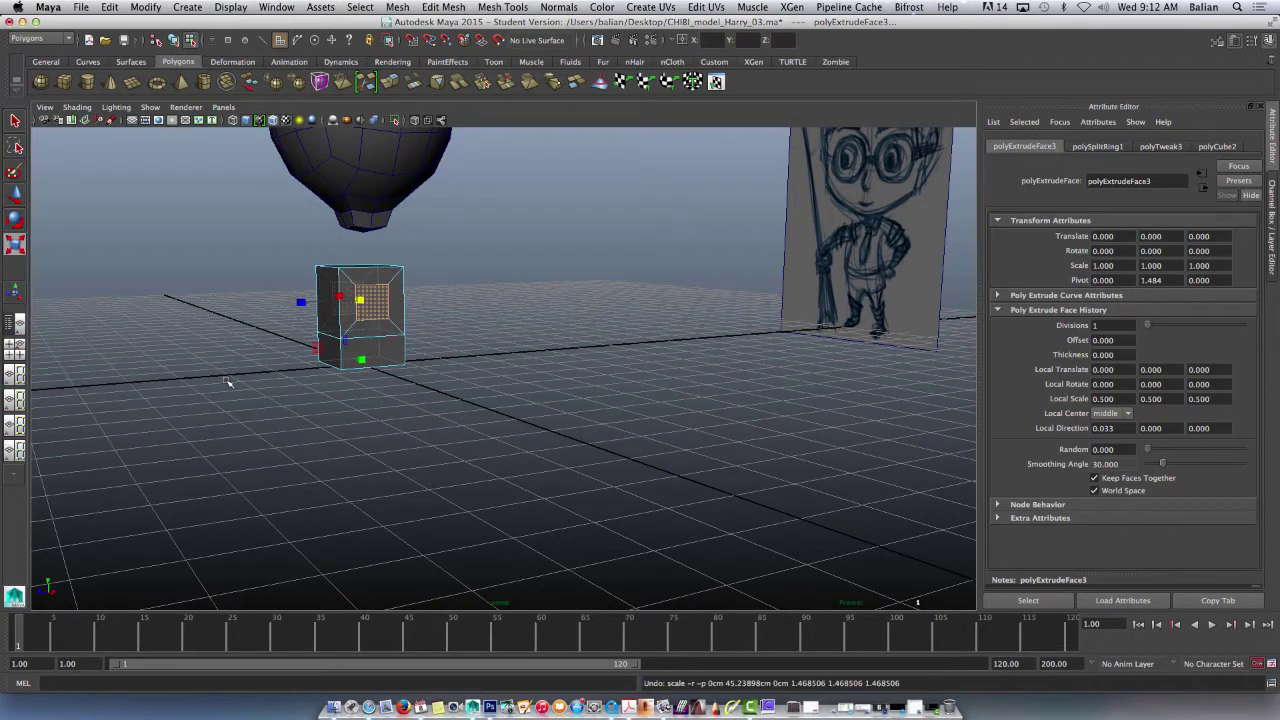
{"action": "key", "text": "ctrl+z"}
{"action": "key", "text": "ctrl+z"}
{"action": "key", "text": "ctrl+z"}
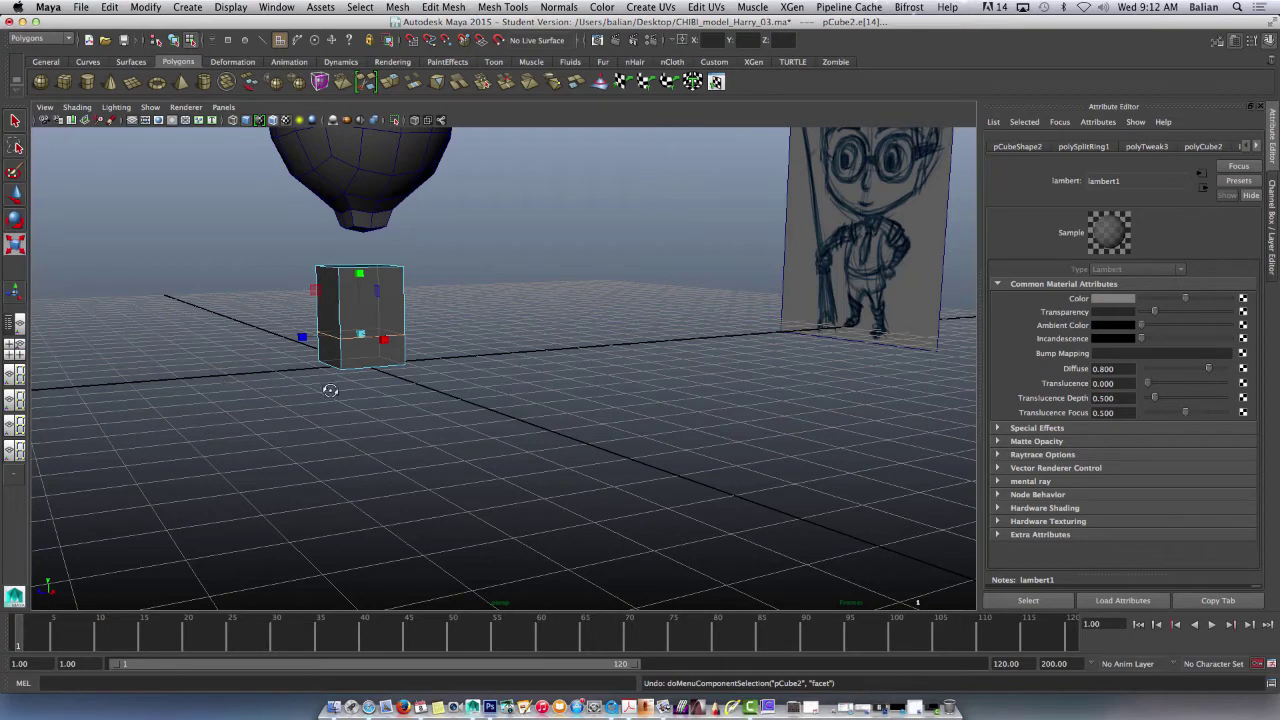
Step: Extrude the block's two opposite upper side faces again, inset with a local scale of 0.700, 0.654, 0.700
{"action": "left_click_drag", "start_coordinate": [330, 390], "coordinate": [367, 397], "text": "alt"}
{"action": "right_click_drag", "start_coordinate": [394, 355], "coordinate": [395, 385]}
{"action": "left_click", "coordinate": [388, 340]}
{"action": "left_click_drag", "start_coordinate": [294, 391], "coordinate": [371, 371], "text": "alt"}
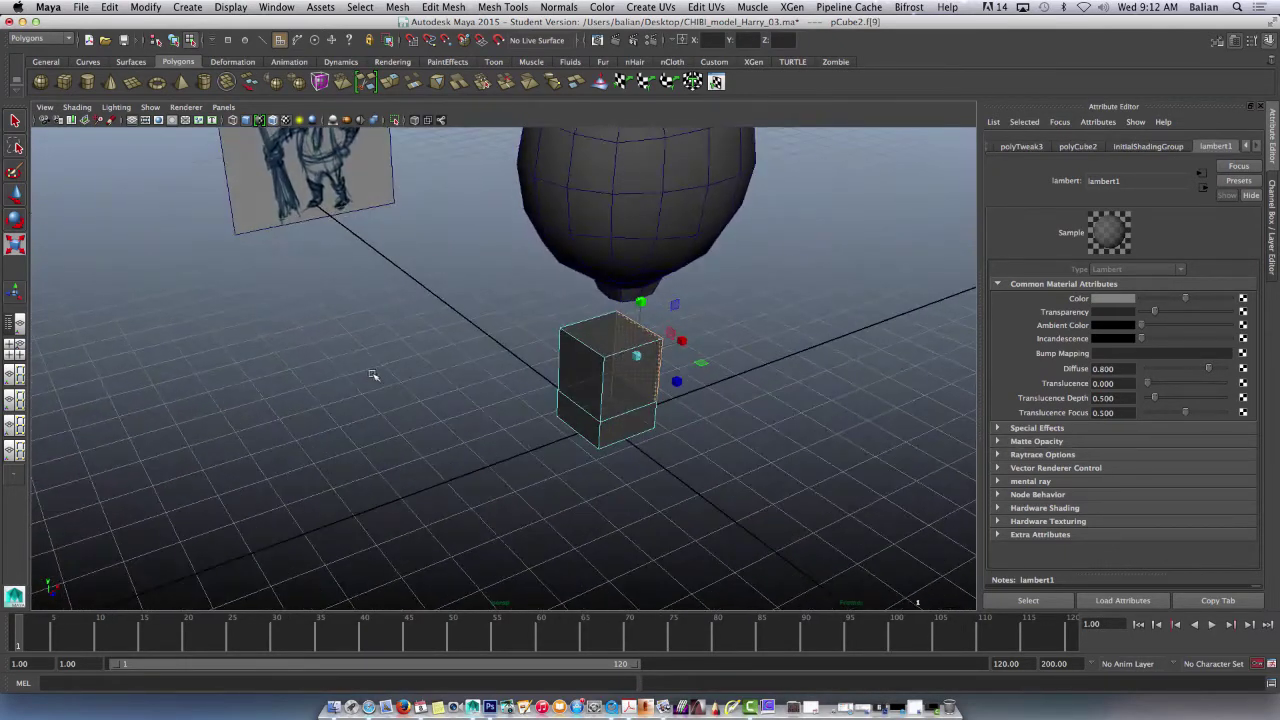
{"action": "left_click", "coordinate": [581, 366]}
{"action": "left_click_drag", "start_coordinate": [581, 366], "coordinate": [279, 374], "text": "alt"}
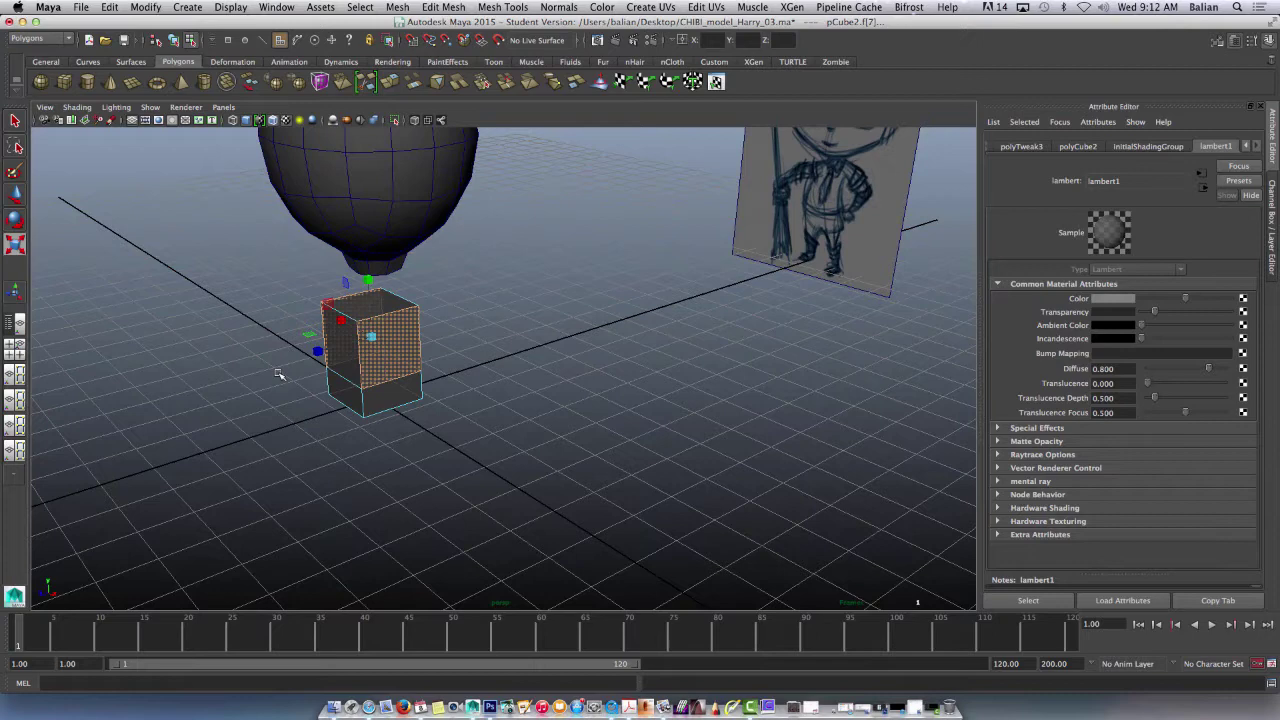
{"action": "left_click", "coordinate": [388, 81]}
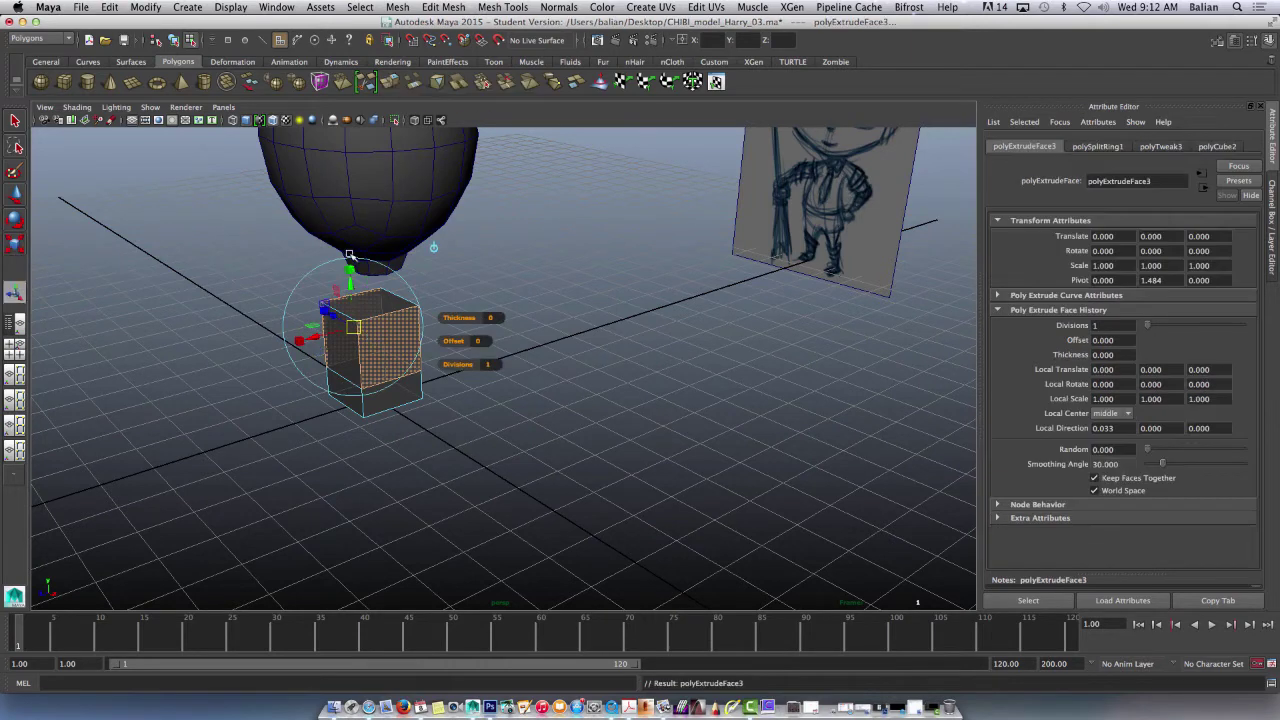
{"action": "left_click_drag", "start_coordinate": [350, 268], "coordinate": [351, 274]}
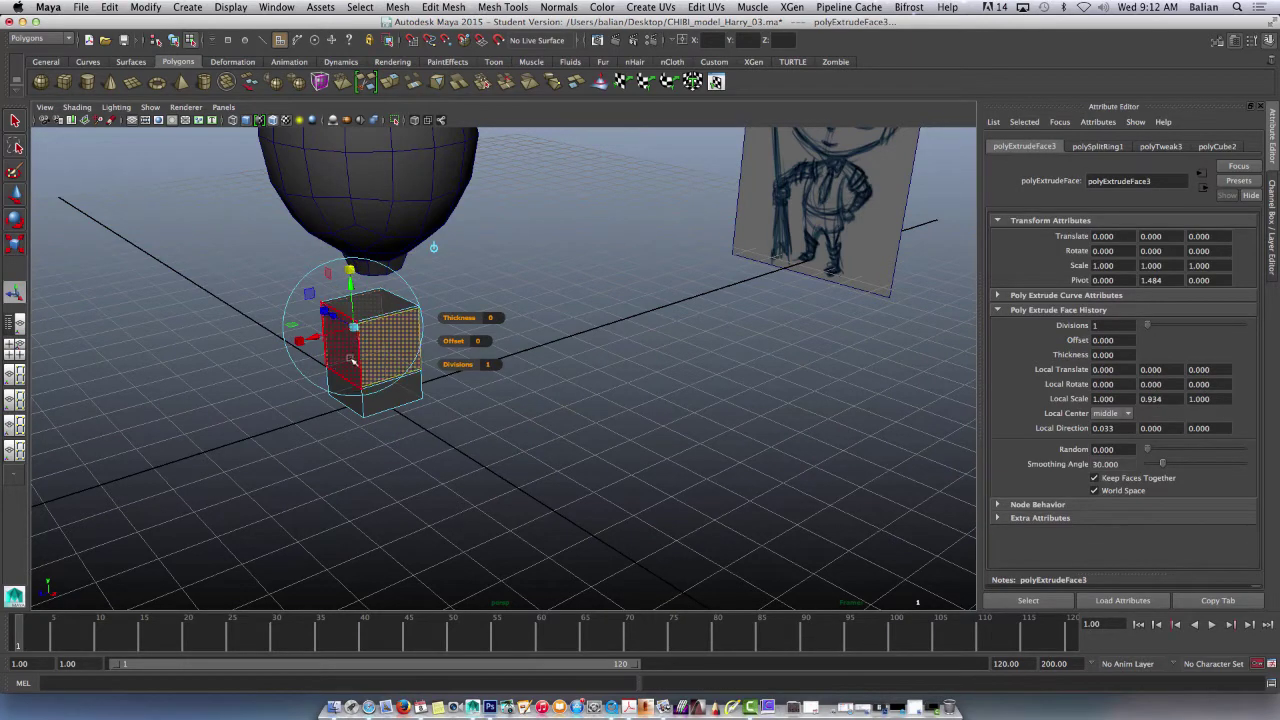
{"action": "left_click_drag", "start_coordinate": [354, 327], "coordinate": [353, 329]}
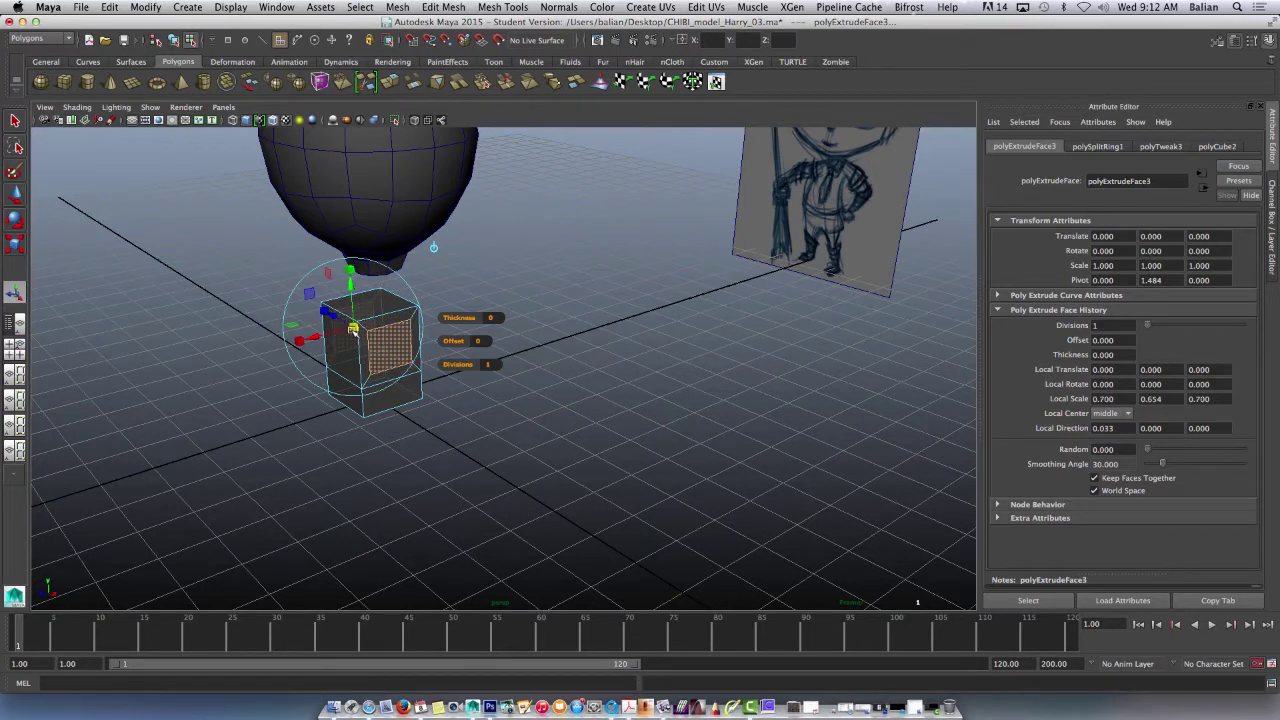
{"action": "key", "text": "w"}
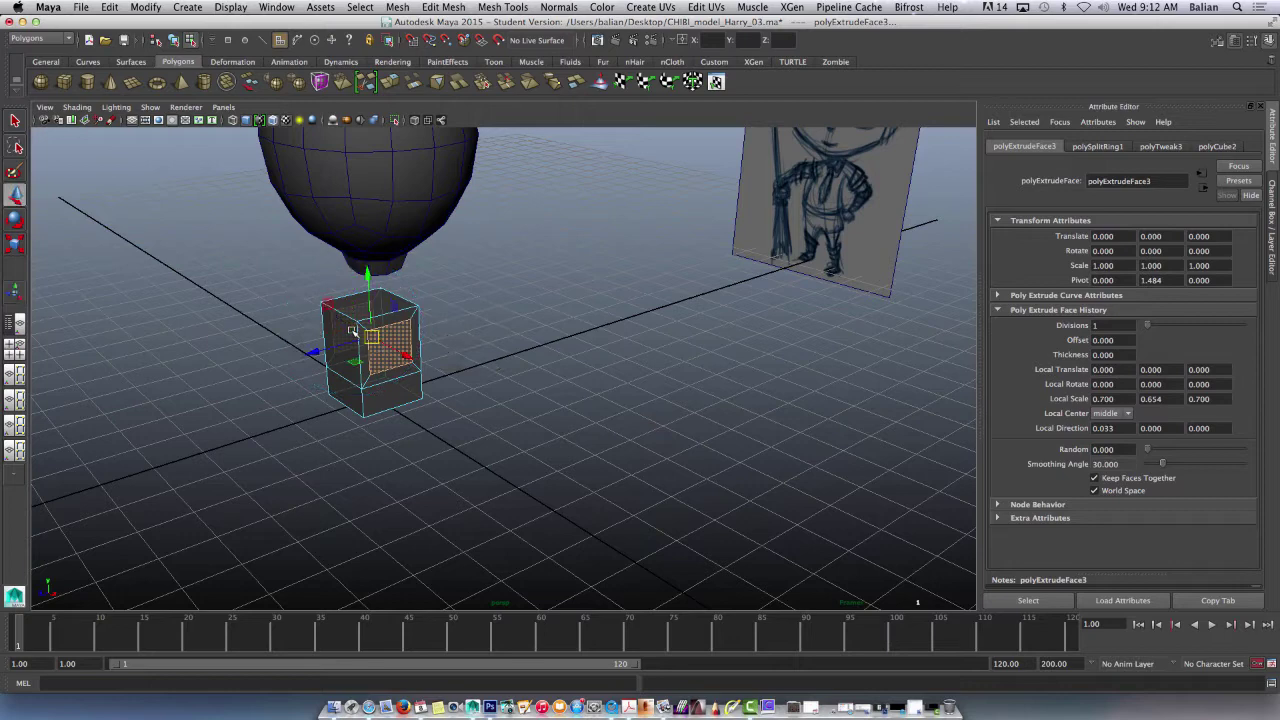
Step: Extrude the two inset side faces outward by 0.537 in local Z to form arm stubs
{"action": "left_click_drag", "start_coordinate": [350, 330], "coordinate": [305, 398], "text": "alt"}
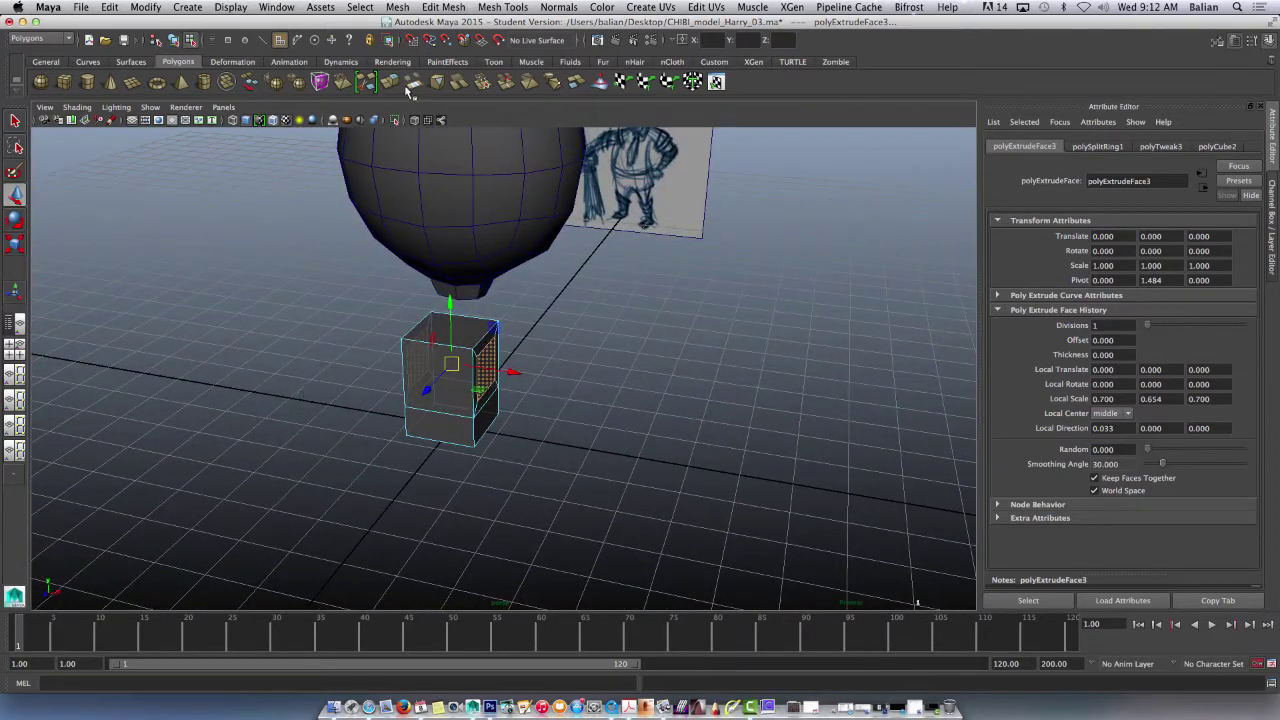
{"action": "left_click", "coordinate": [399, 87]}
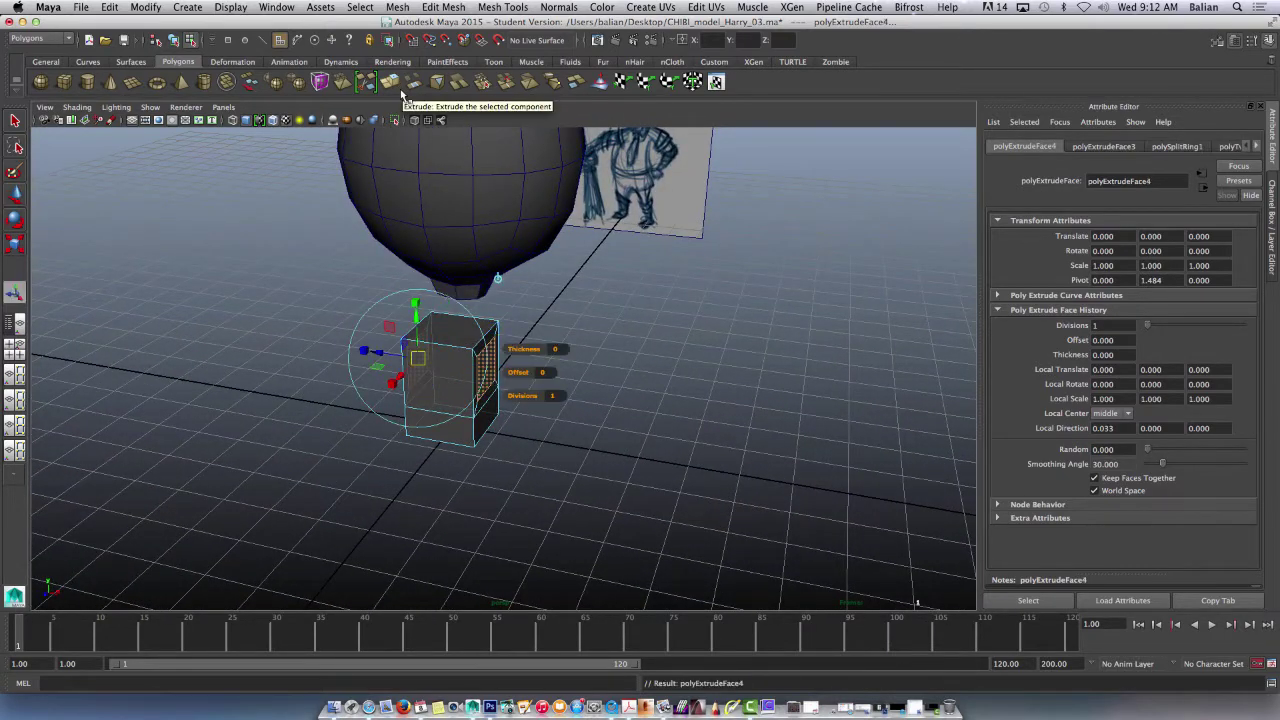
{"action": "left_click_drag", "start_coordinate": [380, 351], "coordinate": [356, 354]}
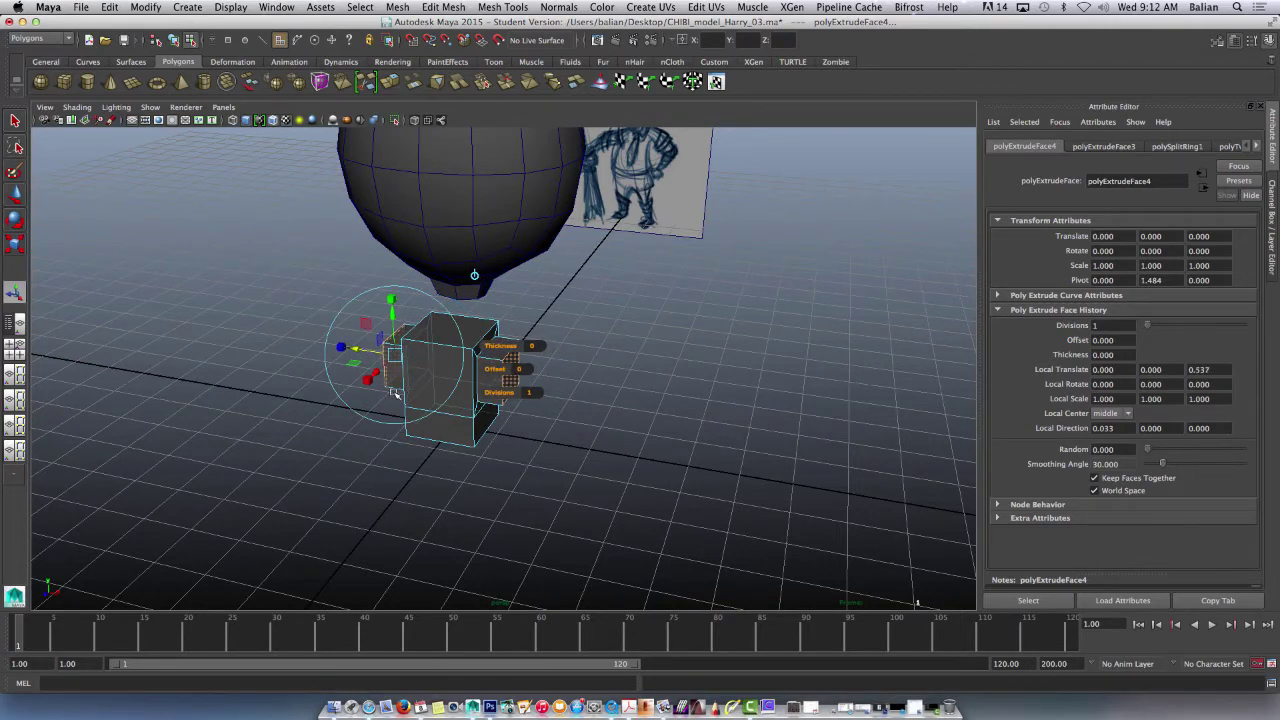
{"action": "left_click_drag", "start_coordinate": [395, 395], "coordinate": [243, 380], "text": "alt"}
Step: Rotate the end face of one arm stub to tilt it and scale the face down to taper the stub
{"action": "left_click", "coordinate": [349, 429]}
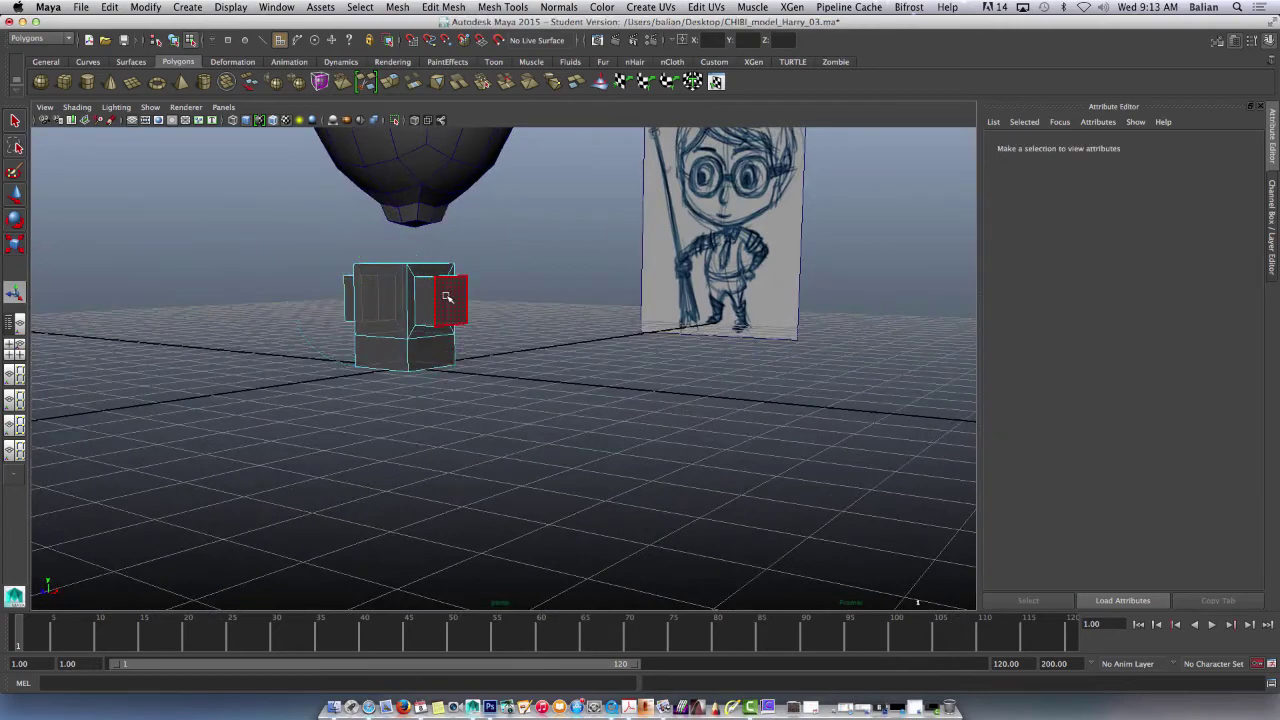
{"action": "left_click", "coordinate": [447, 297]}
{"action": "mouse_move", "coordinate": [229, 291]}
{"action": "left_mouse_down", "text": "alt"}
{"action": "mouse_move", "coordinate": [263, 300]}
{"action": "mouse_move", "coordinate": [283, 283]}
{"action": "mouse_move", "coordinate": [230, 283]}
{"action": "left_mouse_up", "text": "alt"}
{"action": "key", "text": "e"}
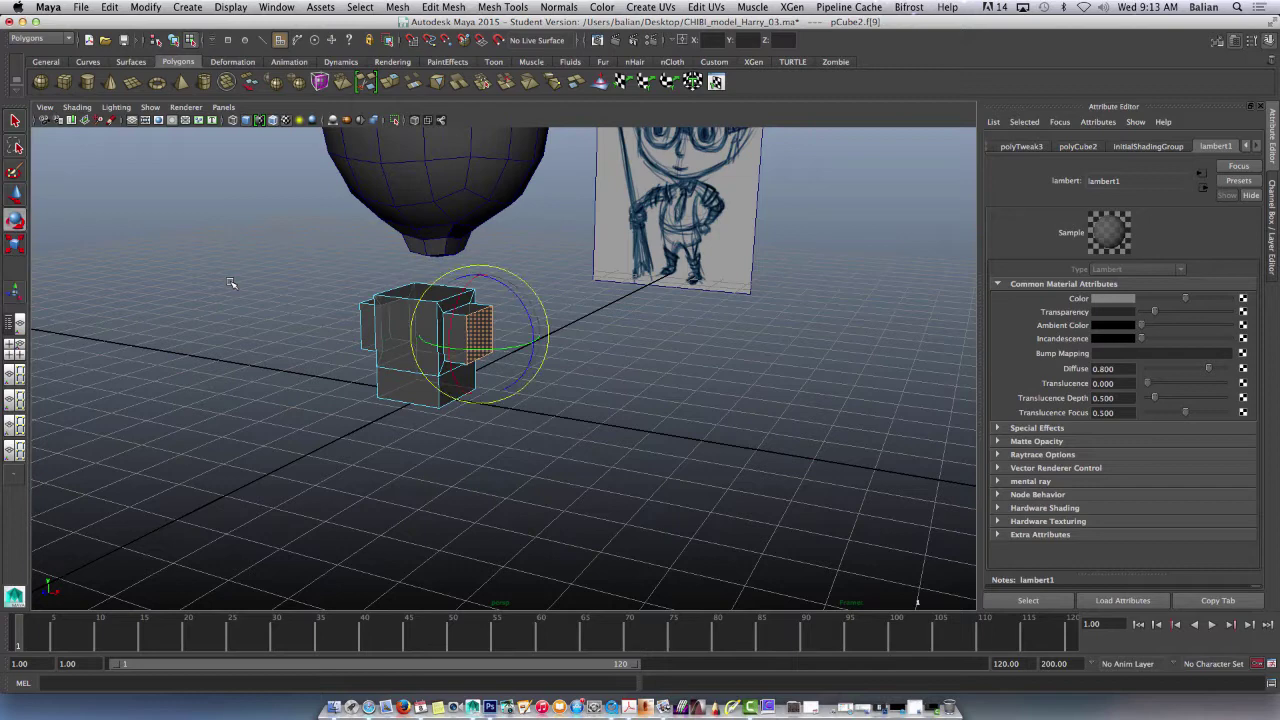
{"action": "mouse_move", "coordinate": [528, 300]}
{"action": "left_mouse_down"}
{"action": "mouse_move", "coordinate": [522, 318]}
{"action": "mouse_move", "coordinate": [464, 321]}
{"action": "mouse_move", "coordinate": [357, 380]}
{"action": "mouse_move", "coordinate": [400, 380]}
{"action": "mouse_move", "coordinate": [254, 359]}
{"action": "left_mouse_up"}
{"action": "key", "text": "r"}
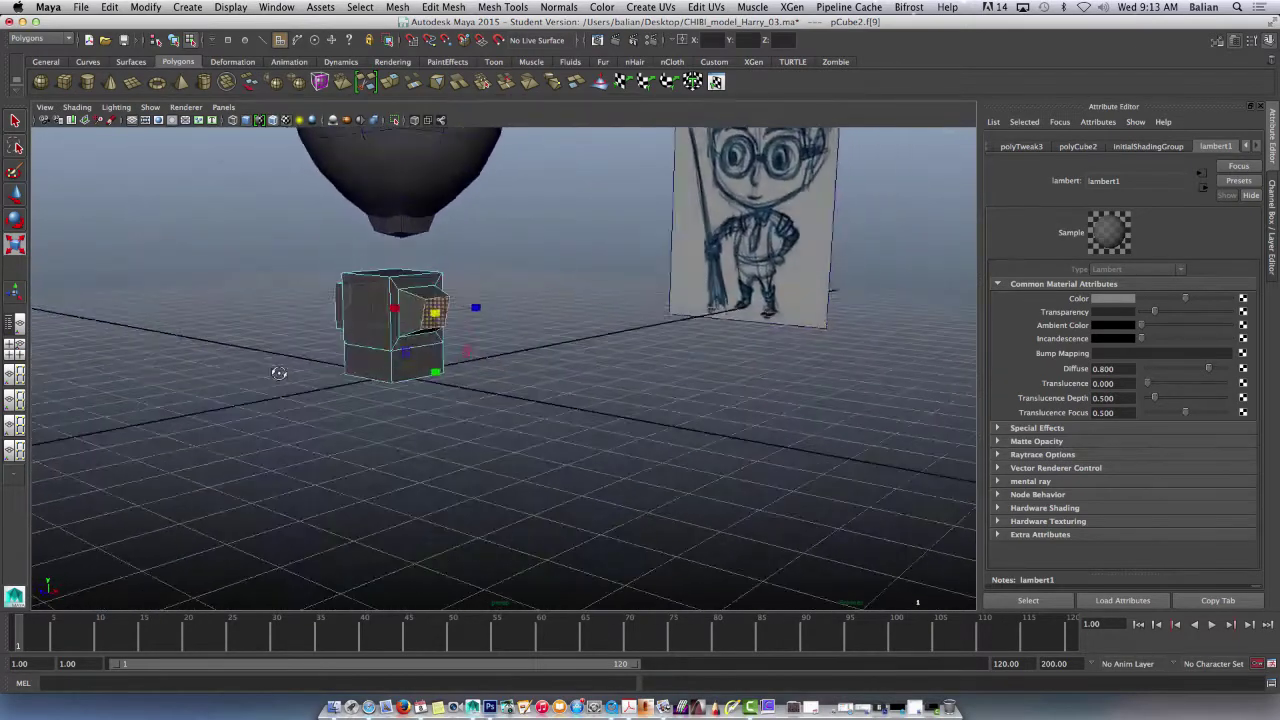
{"action": "left_click_drag", "start_coordinate": [279, 372], "coordinate": [352, 363], "text": "alt"}
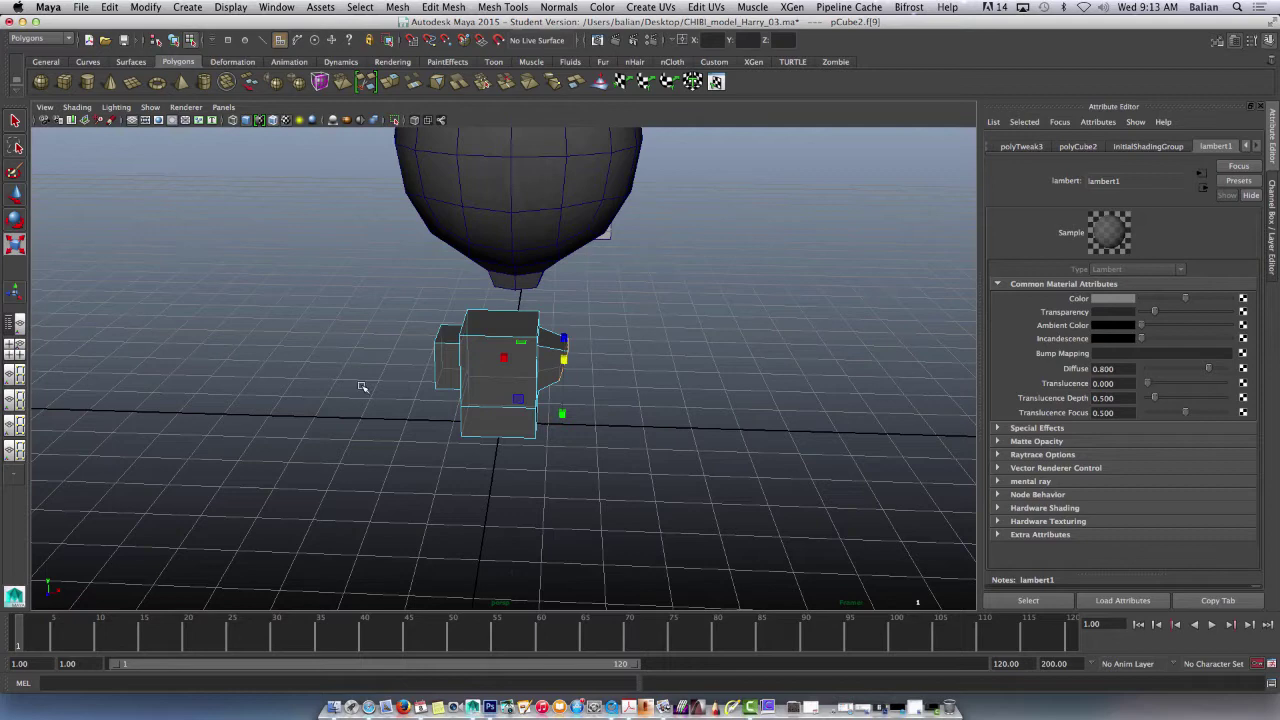
{"action": "mouse_move", "coordinate": [362, 387]}
{"action": "left_mouse_down", "text": "alt"}
{"action": "mouse_move", "coordinate": [320, 403]}
{"action": "mouse_move", "coordinate": [347, 389]}
{"action": "left_mouse_up", "text": "alt"}
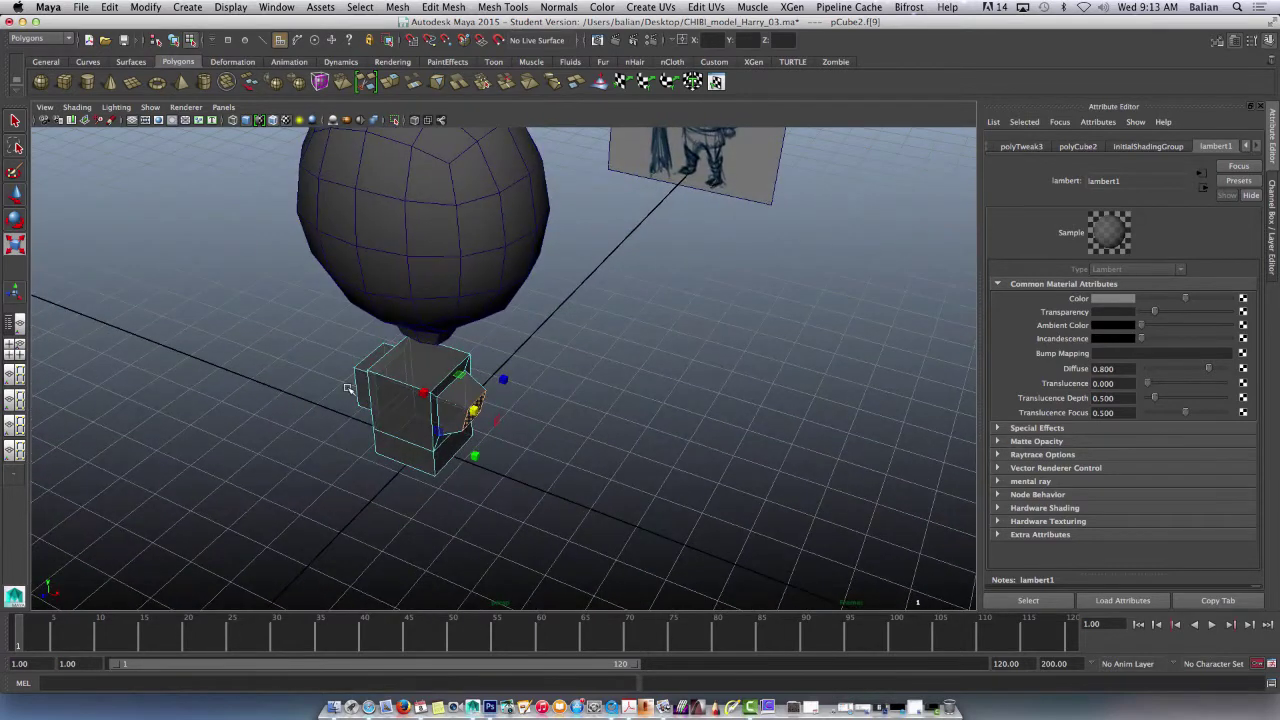
Step: Extrude the top face of the body inward with a local scale of 0.417, 0.417, 0.421
{"action": "right_click", "coordinate": [414, 366]}
{"action": "left_click", "coordinate": [421, 367]}
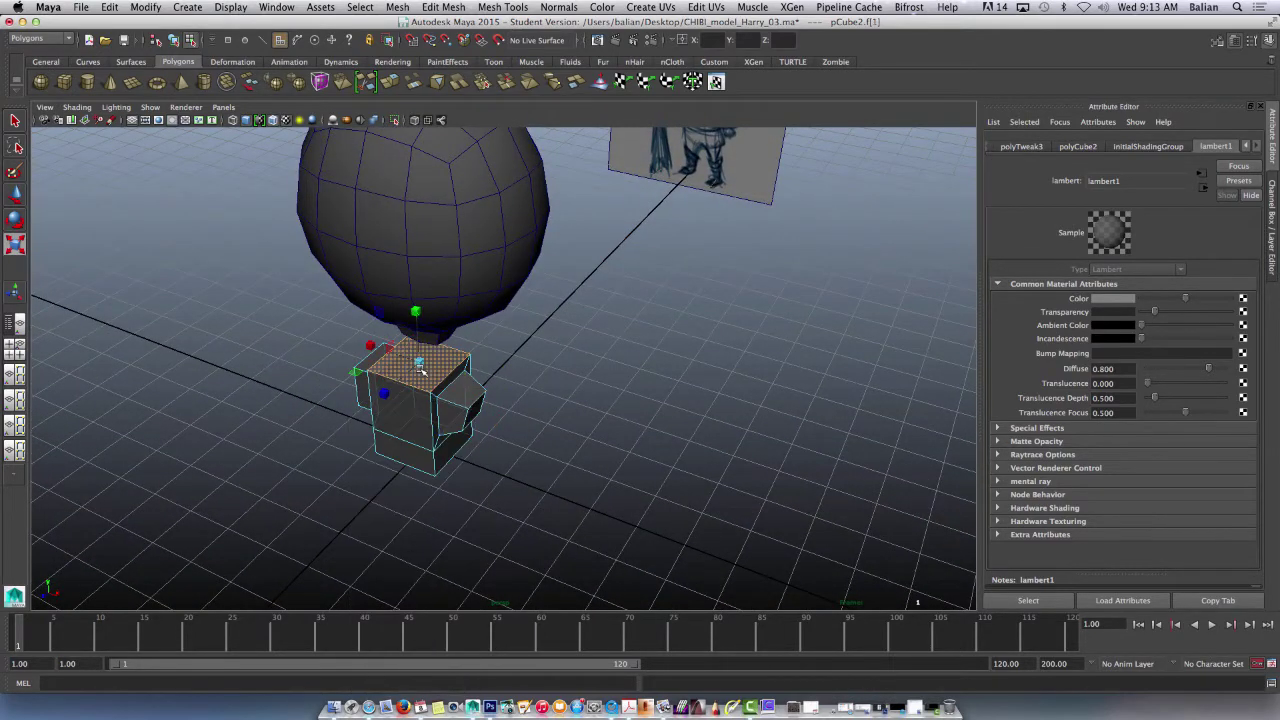
{"action": "left_click", "coordinate": [390, 82]}
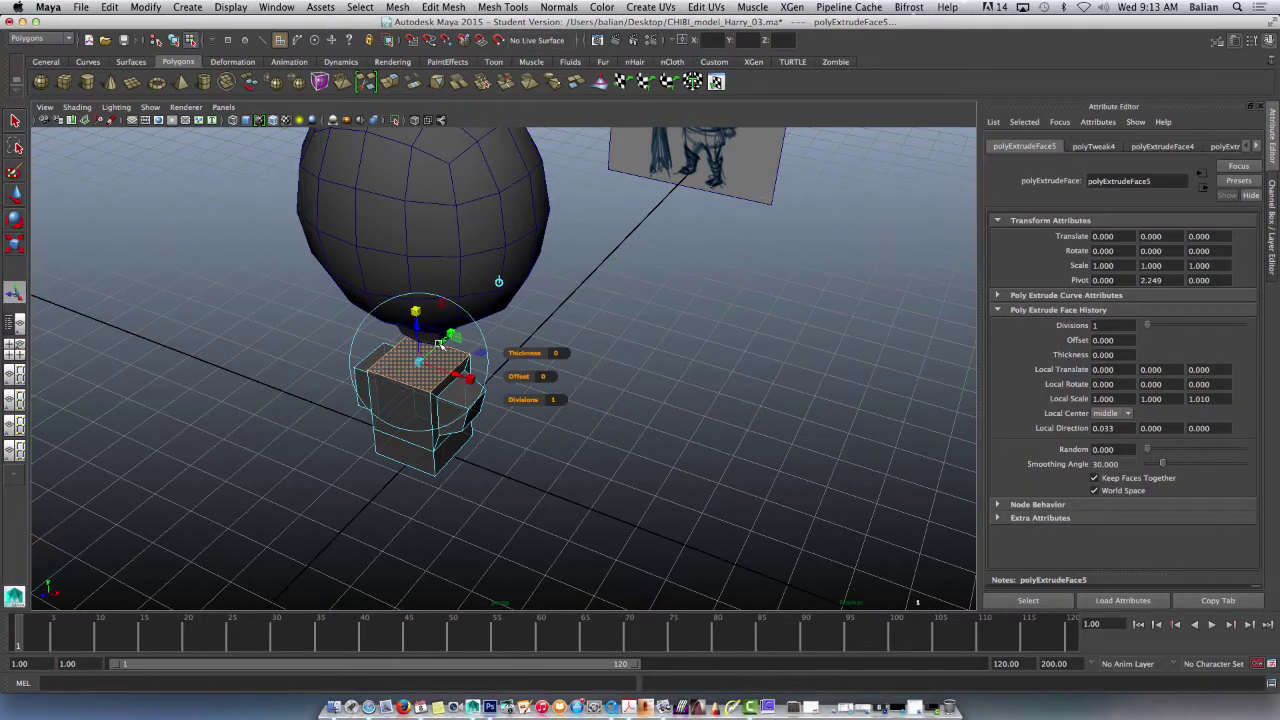
{"action": "left_click_drag", "start_coordinate": [420, 360], "coordinate": [396, 365]}
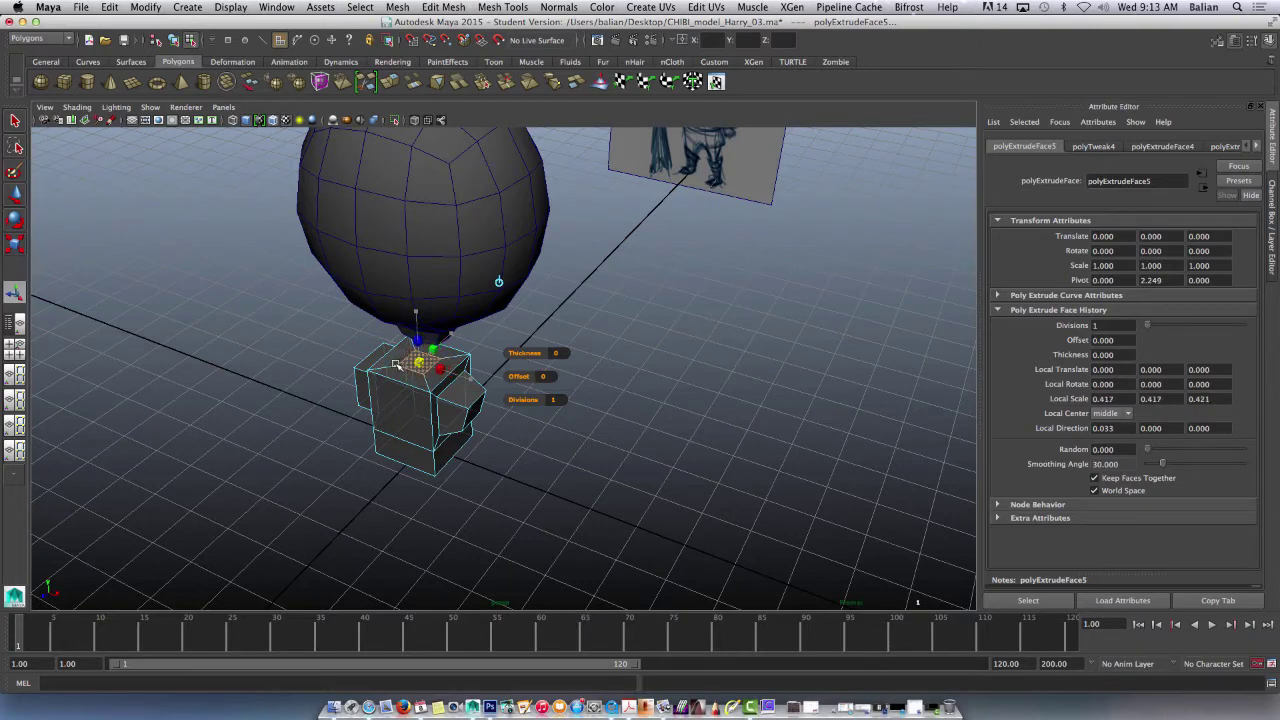
{"action": "left_click", "coordinate": [419, 374]}
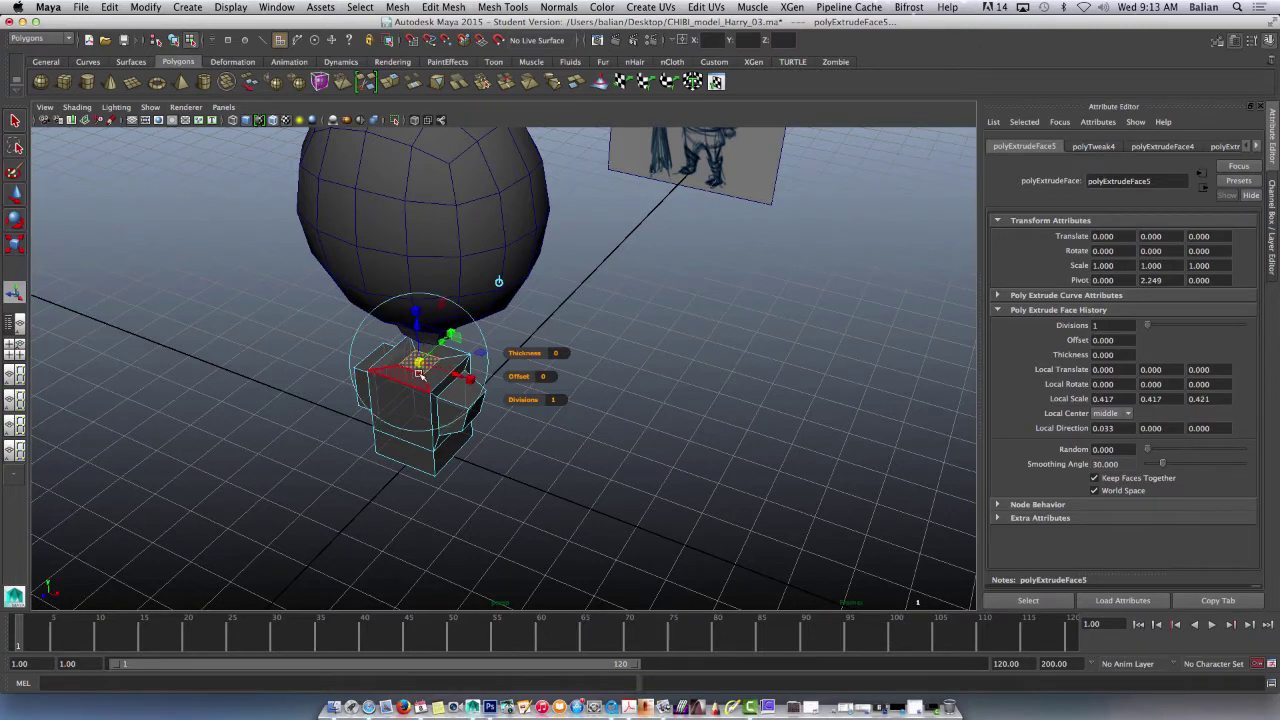
{"action": "mouse_move", "coordinate": [286, 329]}
{"action": "left_mouse_down", "text": "alt"}
{"action": "mouse_move", "coordinate": [257, 286]}
{"action": "mouse_move", "coordinate": [289, 346]}
{"action": "left_mouse_up", "text": "alt"}
{"action": "key", "text": "w"}
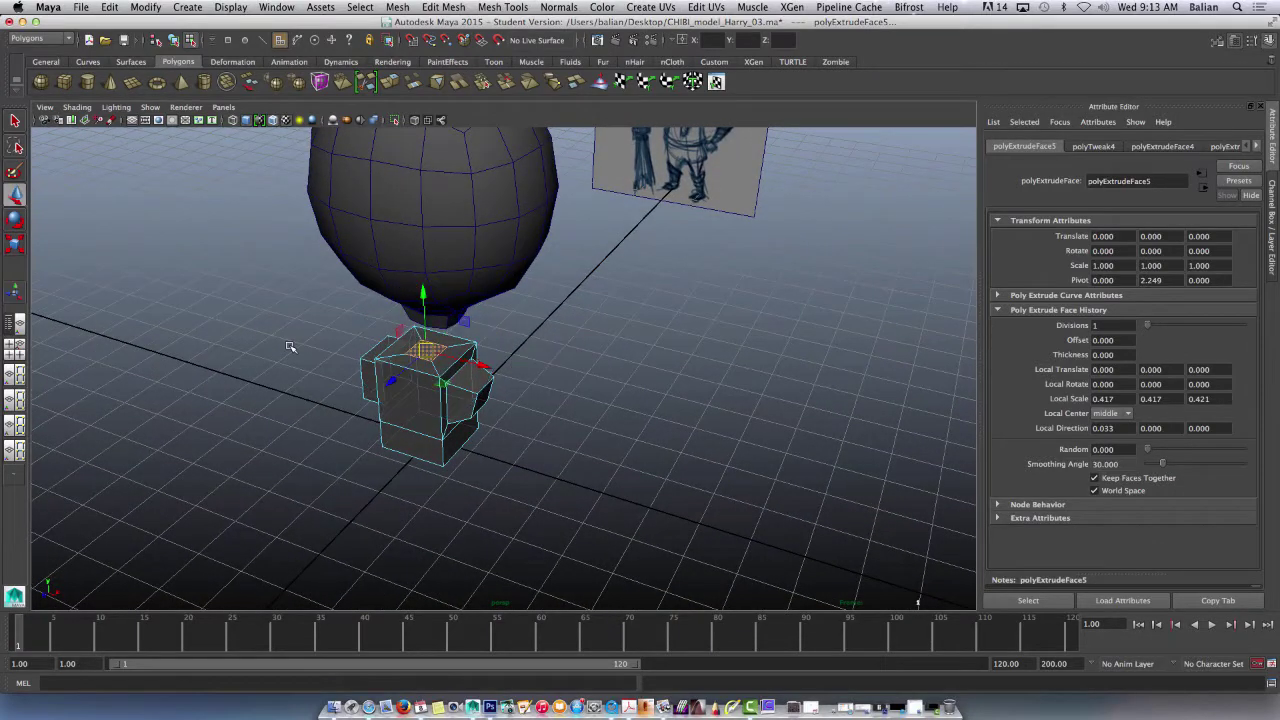
Step: Extrude the inset top face upward by 0.450 in local Z to form the neck, and return to object mode
{"action": "key", "text": "ctrl+e"}
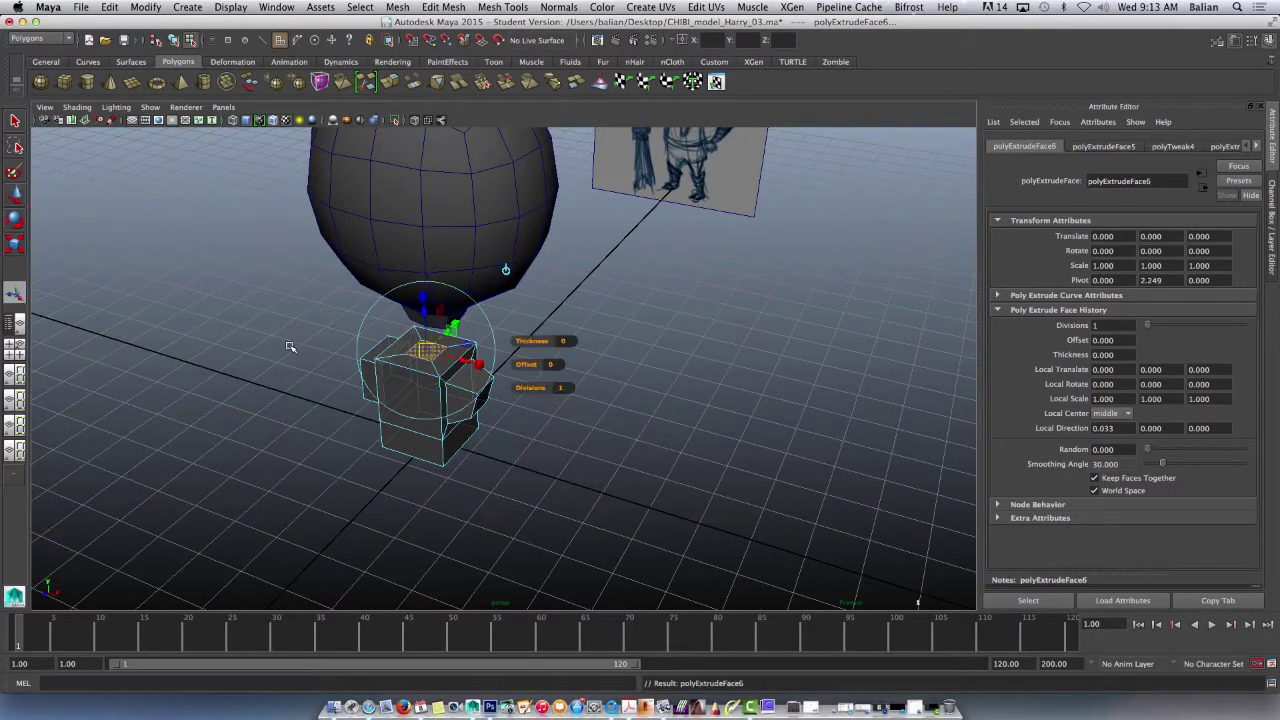
{"action": "left_click_drag", "start_coordinate": [425, 311], "coordinate": [428, 294]}
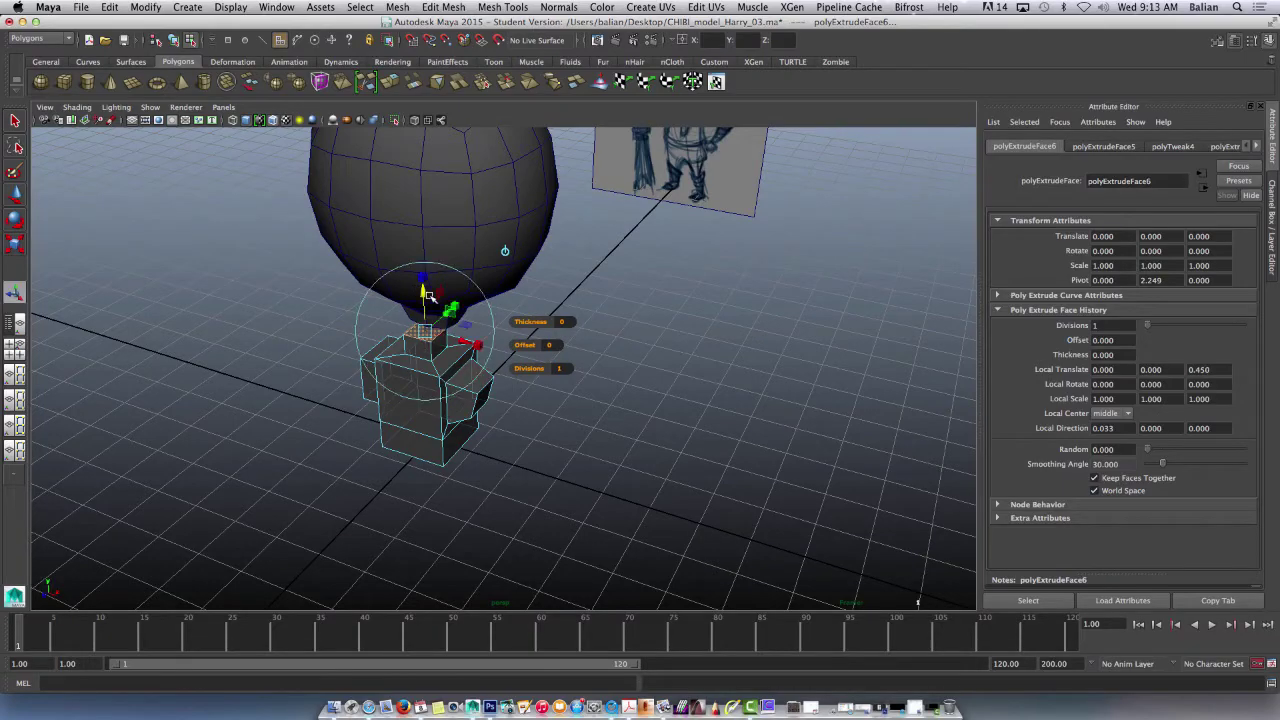
{"action": "mouse_move", "coordinate": [286, 364]}
{"action": "left_mouse_down", "text": "alt"}
{"action": "mouse_move", "coordinate": [249, 323]}
{"action": "mouse_move", "coordinate": [292, 299]}
{"action": "mouse_move", "coordinate": [306, 351]}
{"action": "mouse_move", "coordinate": [286, 346]}
{"action": "left_mouse_up", "text": "alt"}
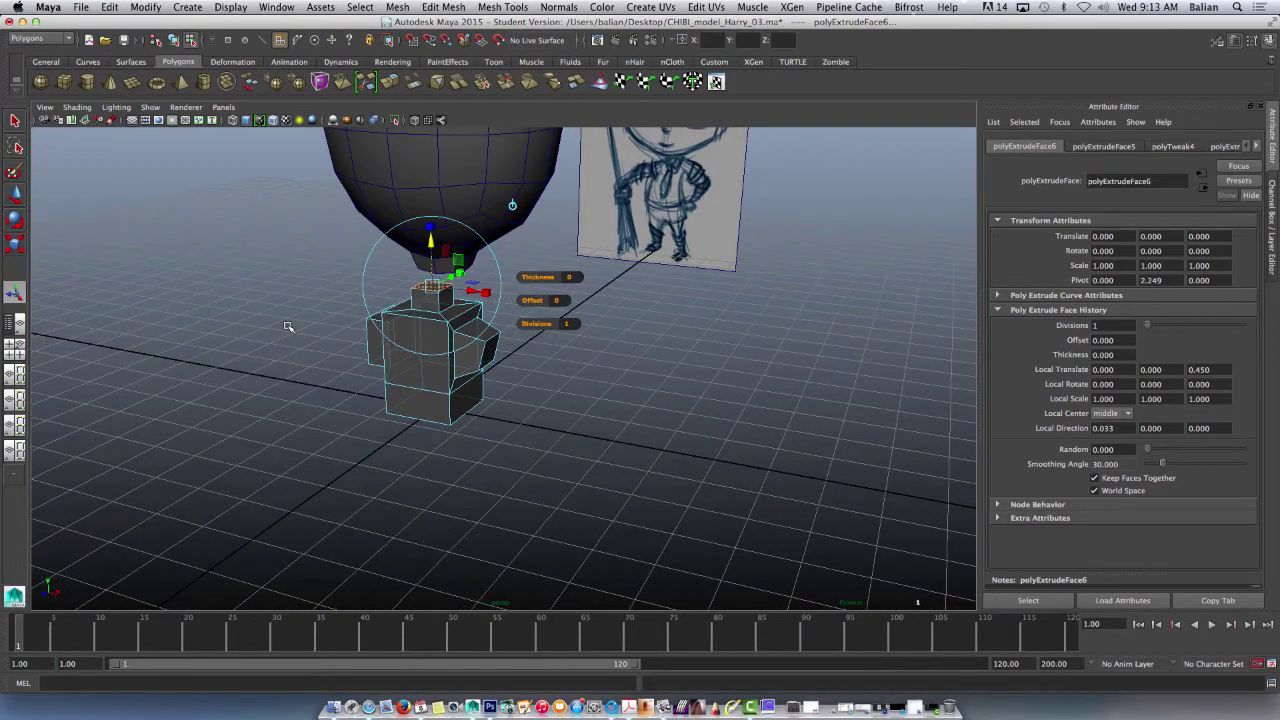
{"action": "left_click_drag", "start_coordinate": [288, 326], "coordinate": [309, 351], "text": "alt"}
{"action": "right_click", "coordinate": [351, 333]}
{"action": "right_click_drag", "start_coordinate": [351, 333], "coordinate": [362, 319]}
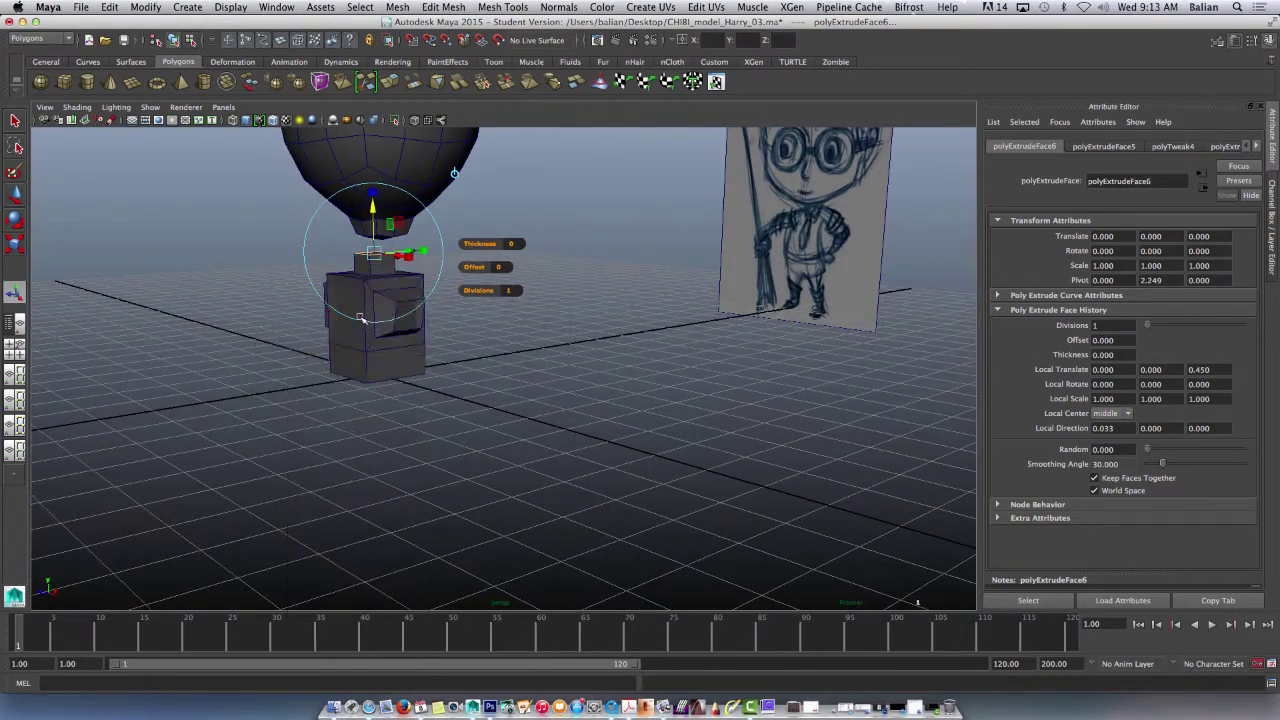
Step: Select the edge at the base of the neck on the body's front side and move it slightly upward
{"action": "left_click_drag", "start_coordinate": [282, 356], "coordinate": [305, 368], "text": "alt"}
{"action": "right_click_drag", "start_coordinate": [405, 337], "coordinate": [487, 461], "text": "alt"}
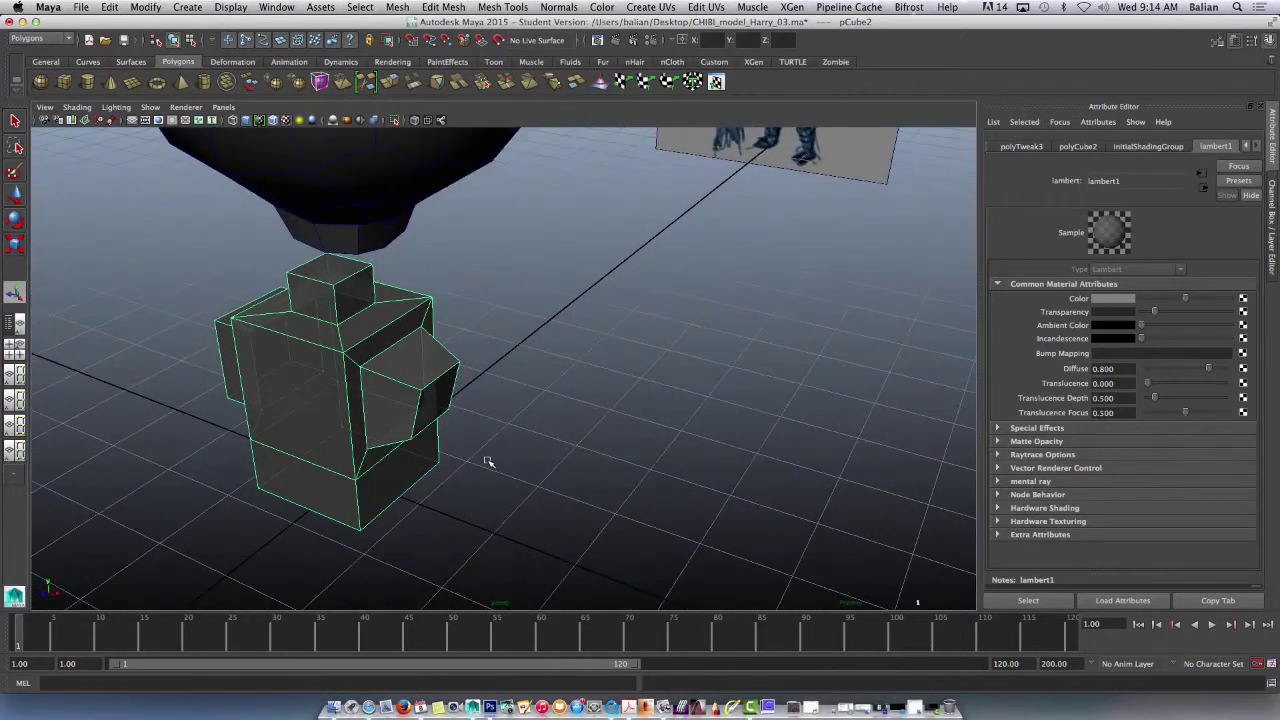
{"action": "right_click_drag", "start_coordinate": [320, 318], "coordinate": [309, 283]}
{"action": "left_click", "coordinate": [318, 318]}
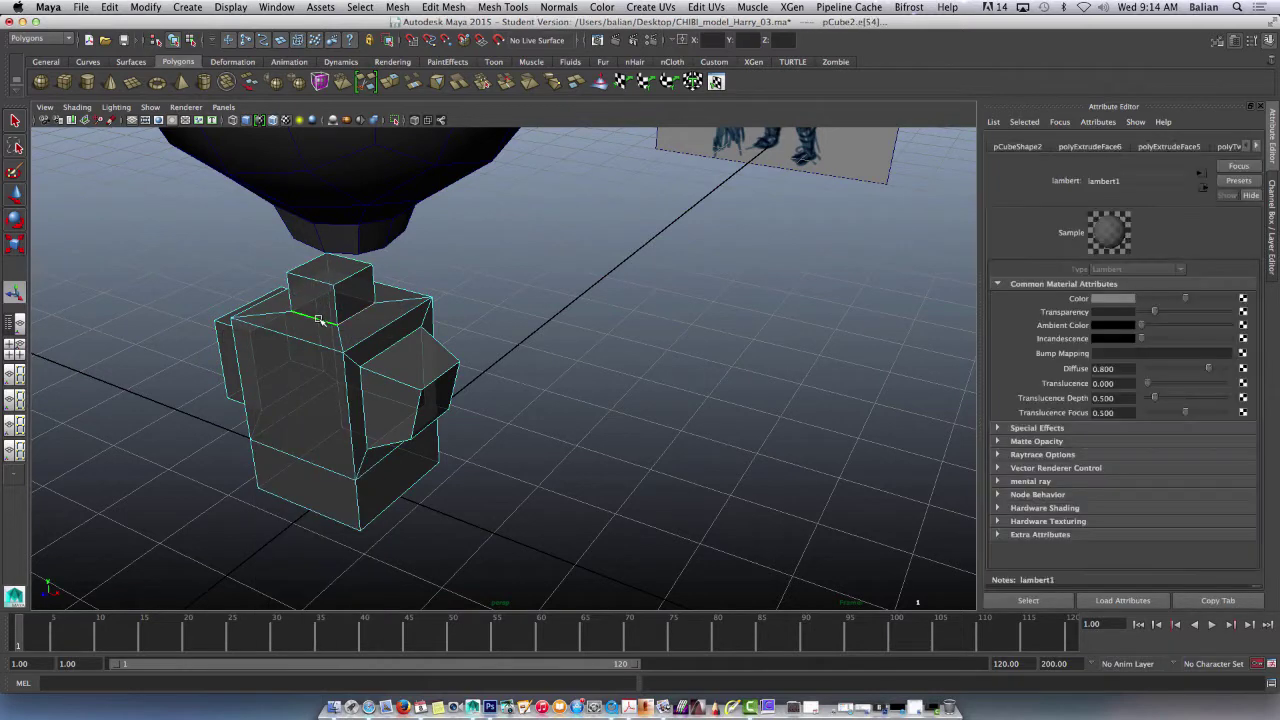
{"action": "left_click_drag", "start_coordinate": [336, 364], "coordinate": [302, 352], "text": "alt"}
{"action": "key", "text": "w"}
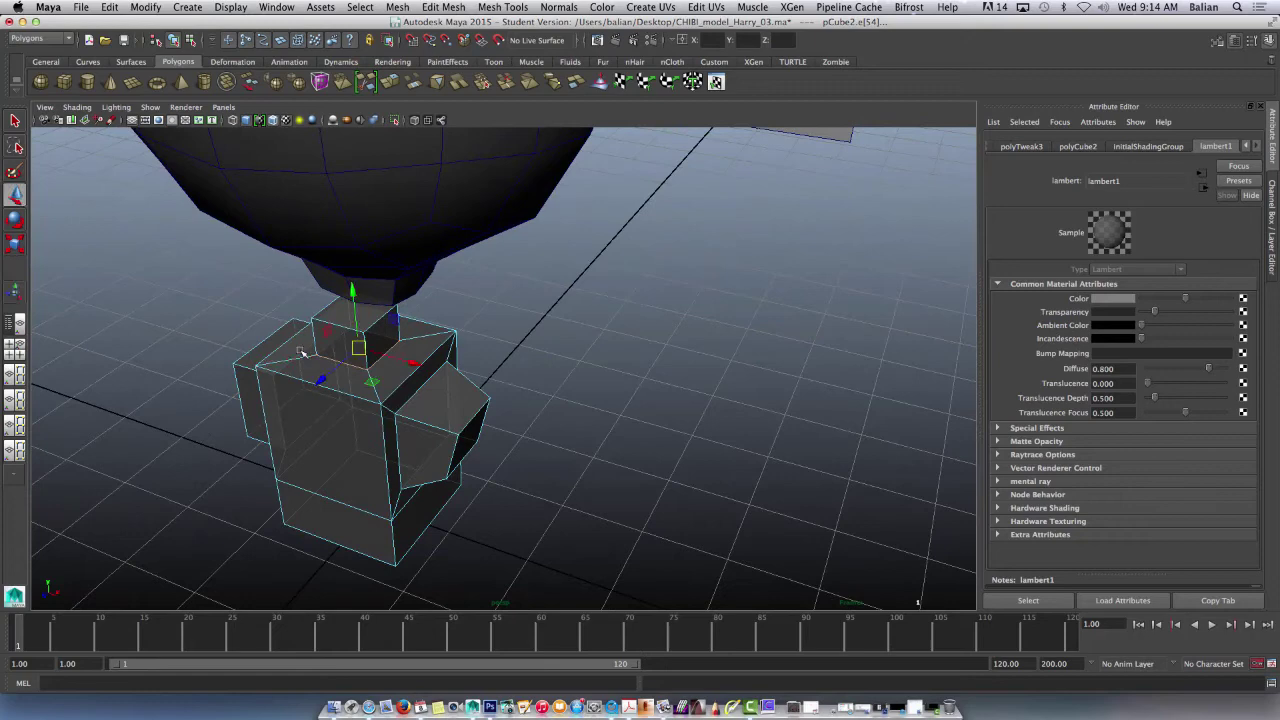
{"action": "left_click_drag", "start_coordinate": [351, 290], "coordinate": [350, 275]}
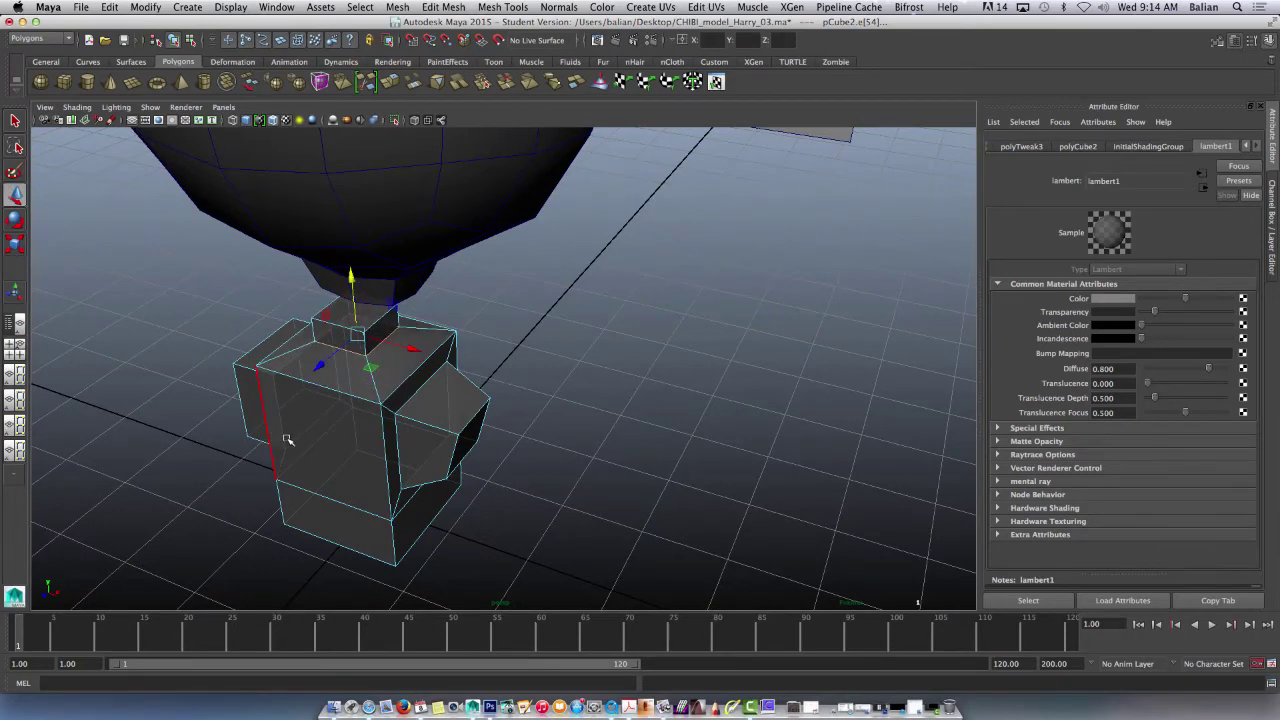
Step: Select the upper edge where the tapered arm stub meets the torso and move it outward and slightly upward
{"action": "mouse_move", "coordinate": [285, 436]}
{"action": "left_mouse_down", "text": "alt"}
{"action": "mouse_move", "coordinate": [286, 406]}
{"action": "mouse_move", "coordinate": [298, 420]}
{"action": "mouse_move", "coordinate": [323, 390]}
{"action": "left_mouse_up", "text": "alt"}
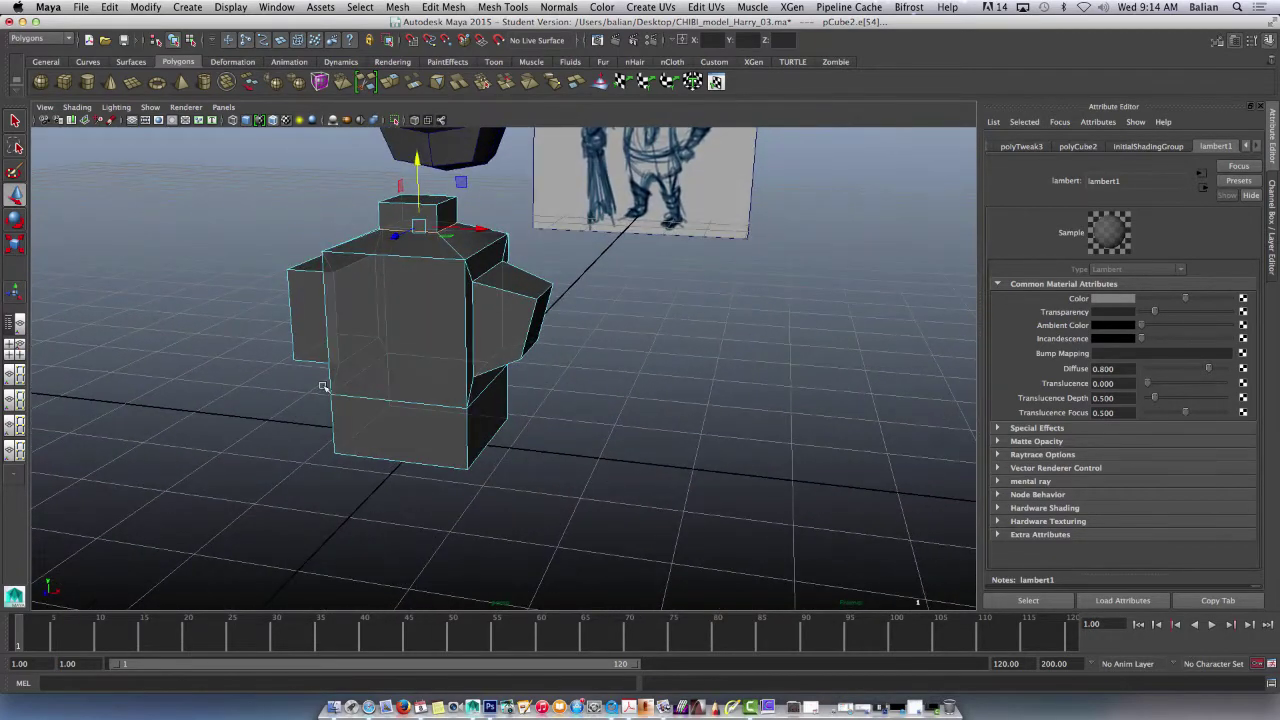
{"action": "left_click", "coordinate": [489, 271]}
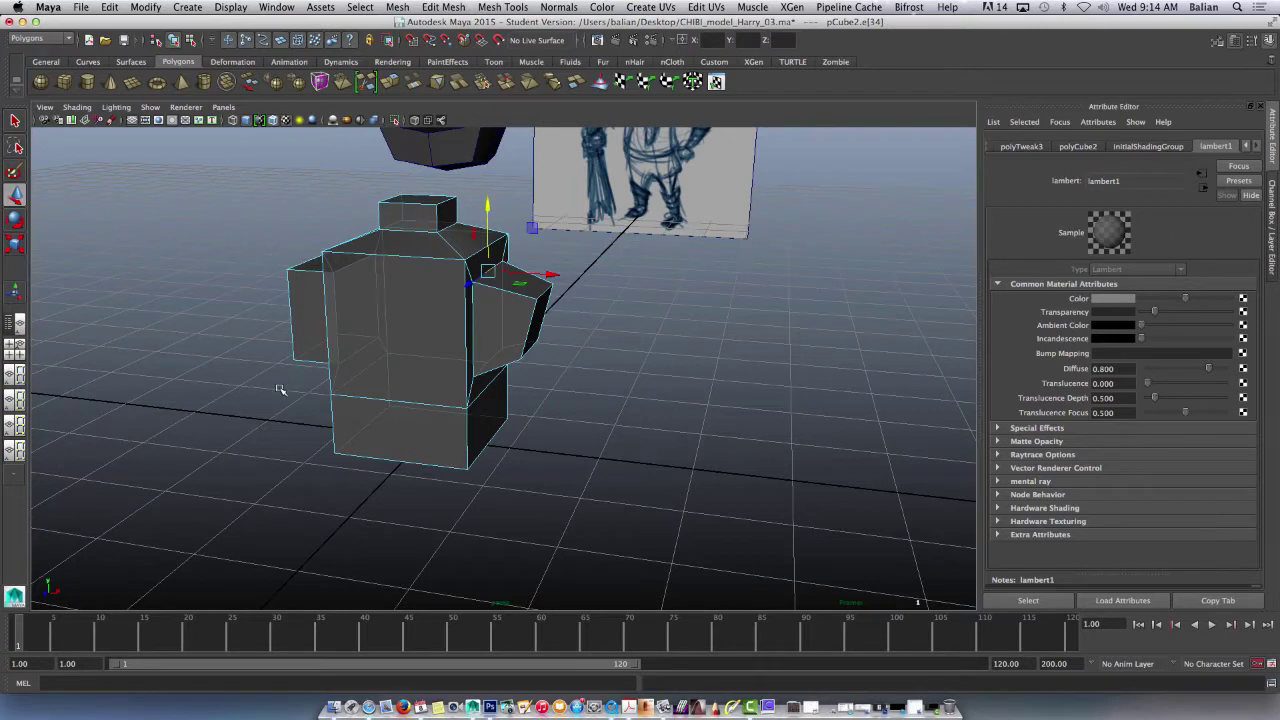
{"action": "left_click_drag", "start_coordinate": [540, 274], "coordinate": [568, 275]}
{"action": "left_click_drag", "start_coordinate": [369, 309], "coordinate": [400, 271], "text": "alt"}
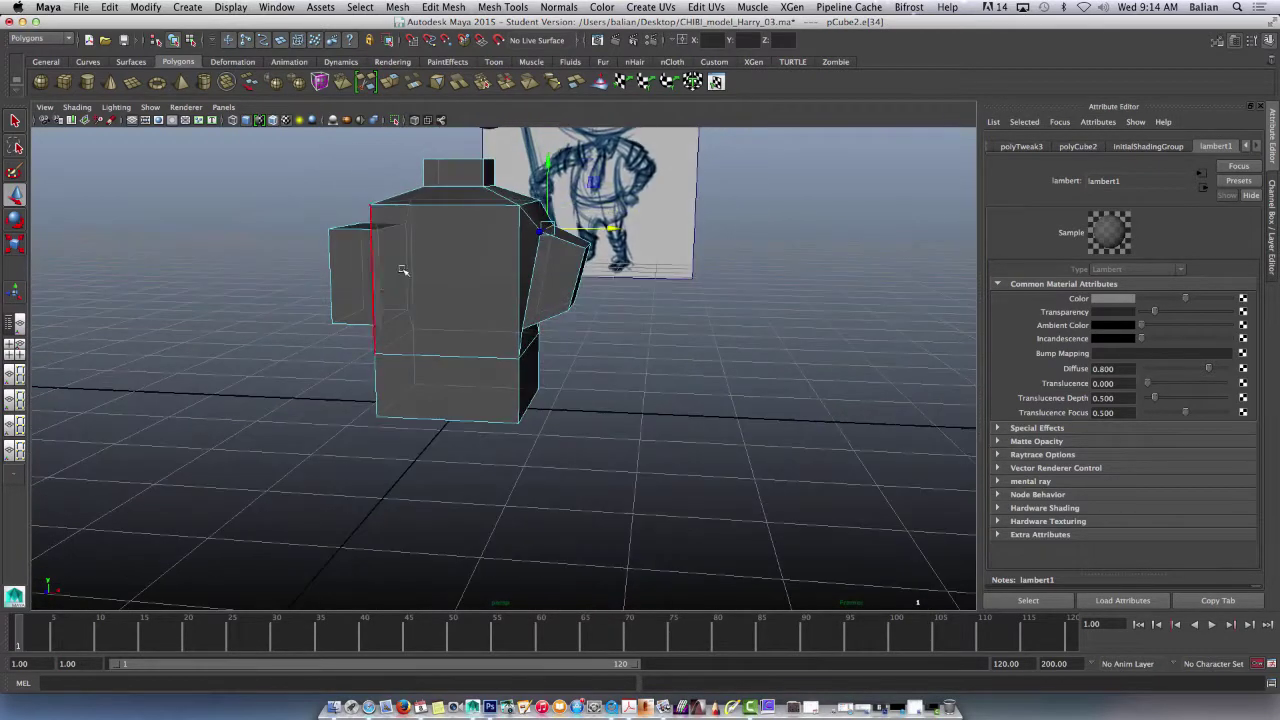
{"action": "left_click_drag", "start_coordinate": [548, 183], "coordinate": [548, 166]}
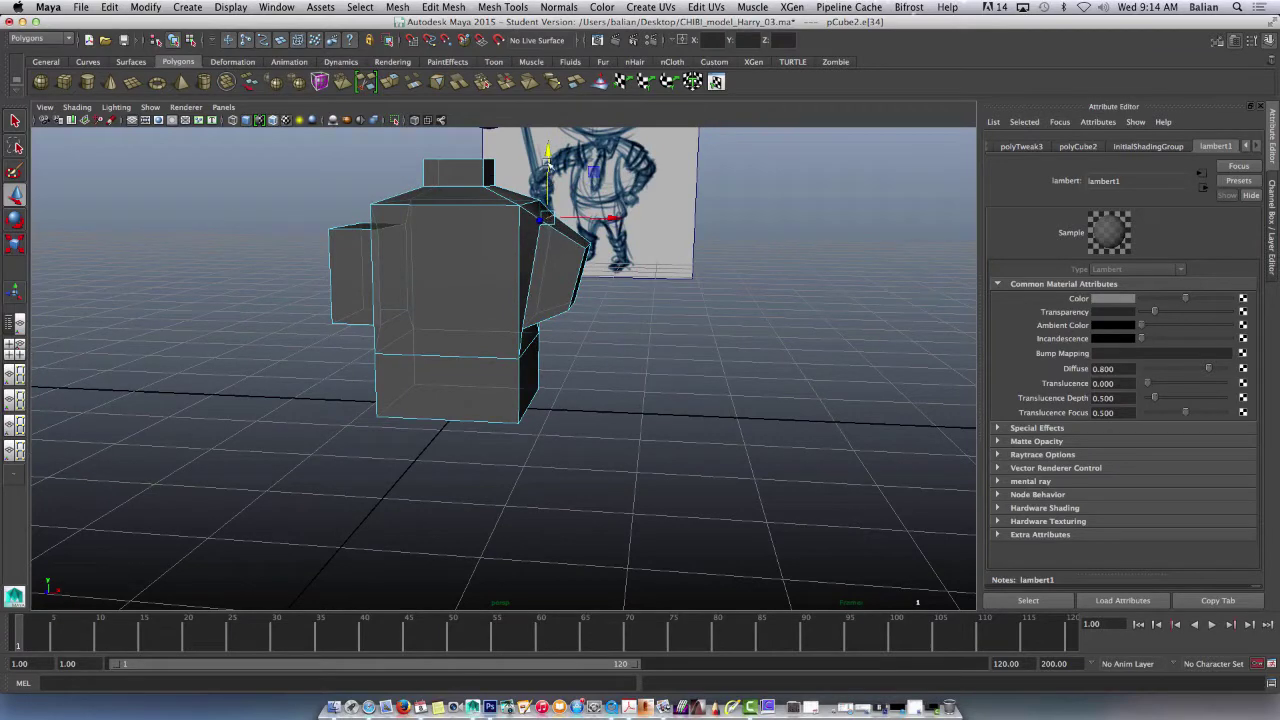
Step: Select the lower edge at the base of the same arm stub and move it slightly outward from the torso
{"action": "left_click_drag", "start_coordinate": [363, 338], "coordinate": [343, 286], "text": "alt"}
{"action": "left_click", "coordinate": [440, 198]}
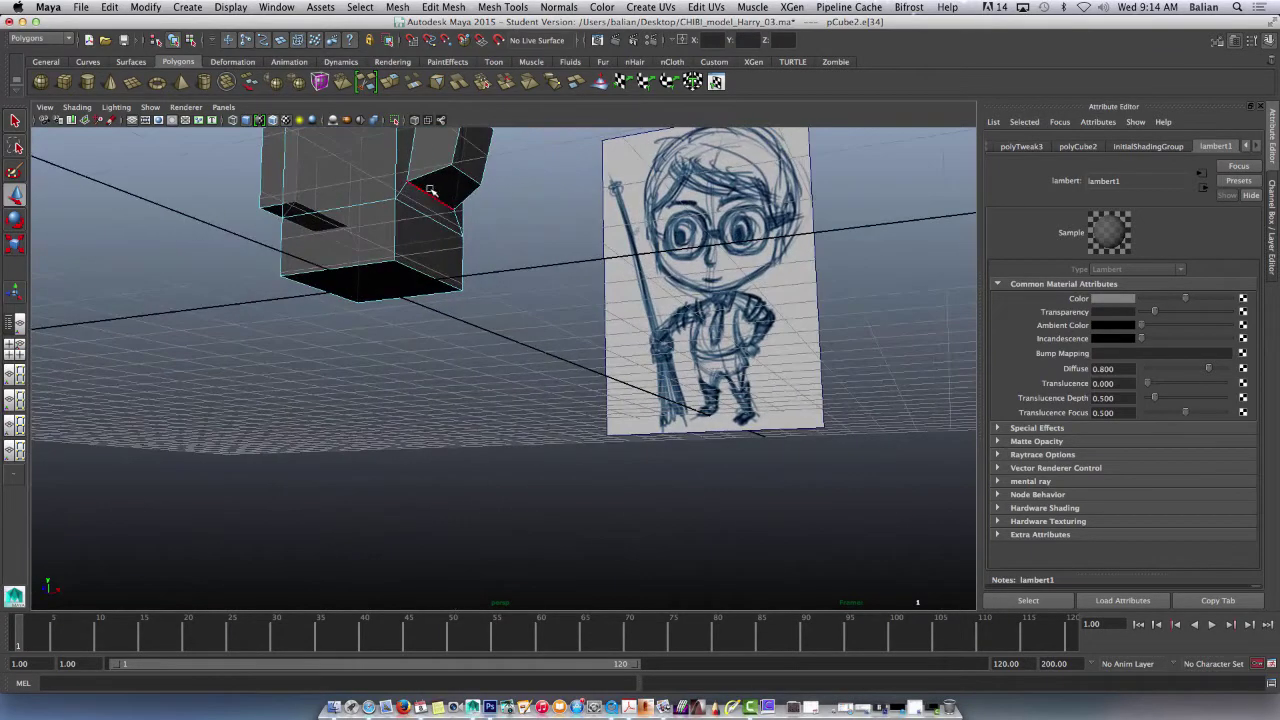
{"action": "left_click_drag", "start_coordinate": [468, 190], "coordinate": [483, 187]}
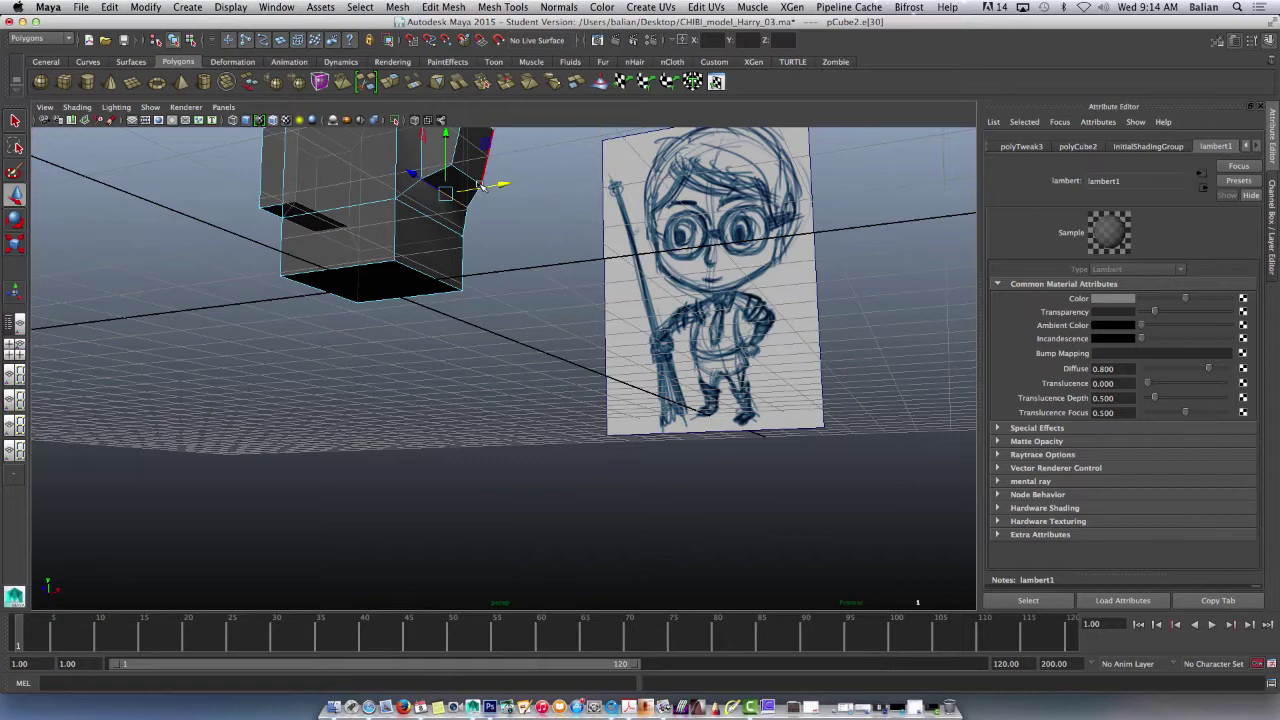
Step: Raise the upper base edge of the opposite arm stub, shift it slightly outward, and clear the selection
{"action": "left_click_drag", "start_coordinate": [345, 290], "coordinate": [430, 340], "text": "alt"}
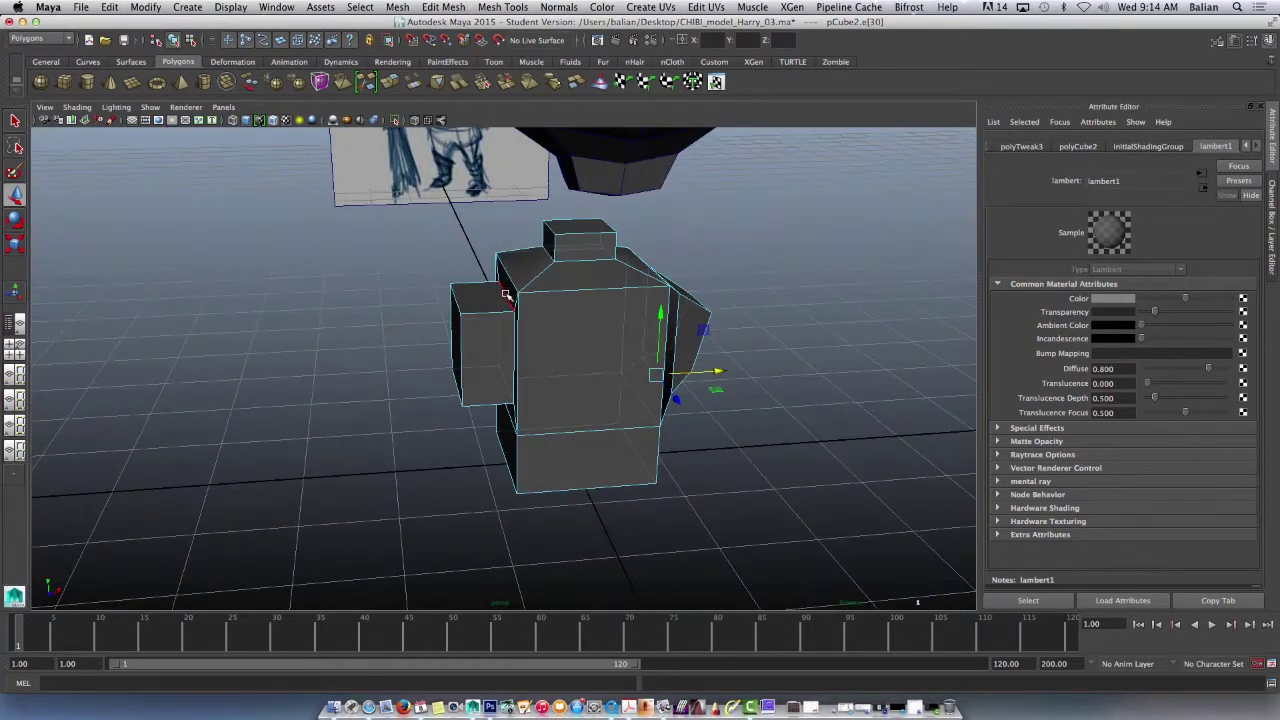
{"action": "left_click", "coordinate": [505, 292]}
{"action": "left_click_drag", "start_coordinate": [507, 250], "coordinate": [507, 241]}
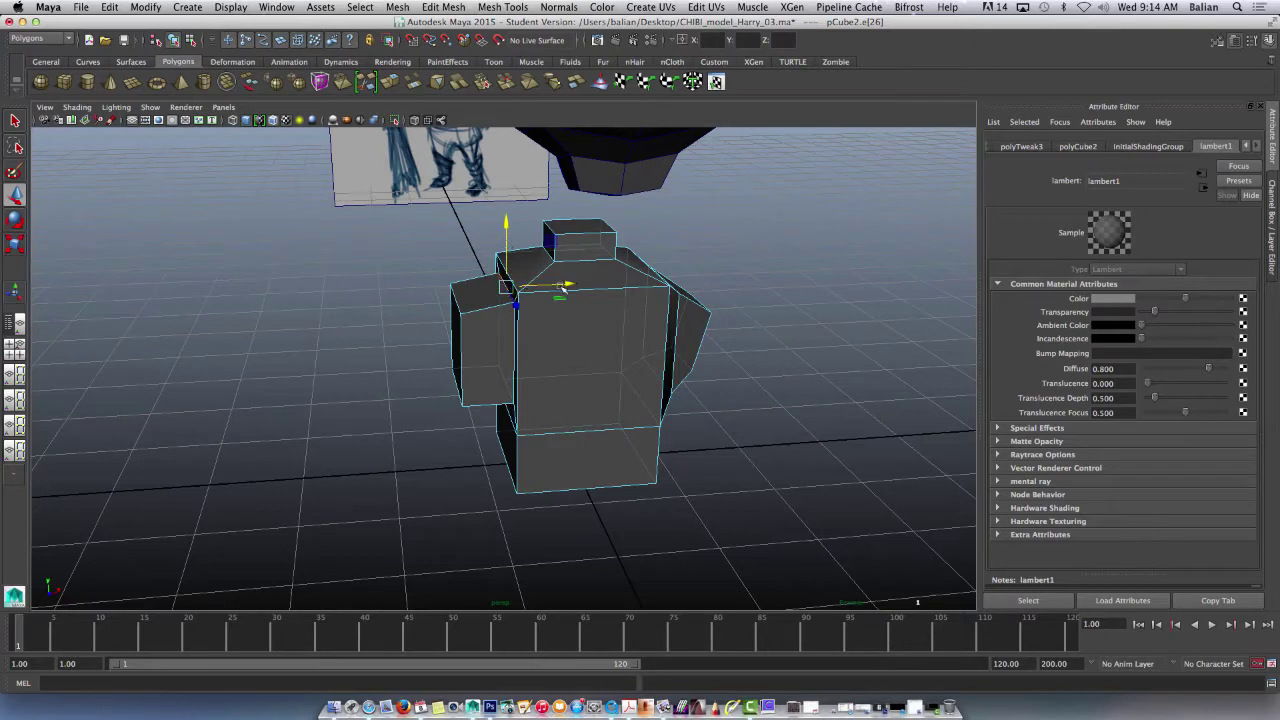
{"action": "left_click_drag", "start_coordinate": [564, 286], "coordinate": [553, 284]}
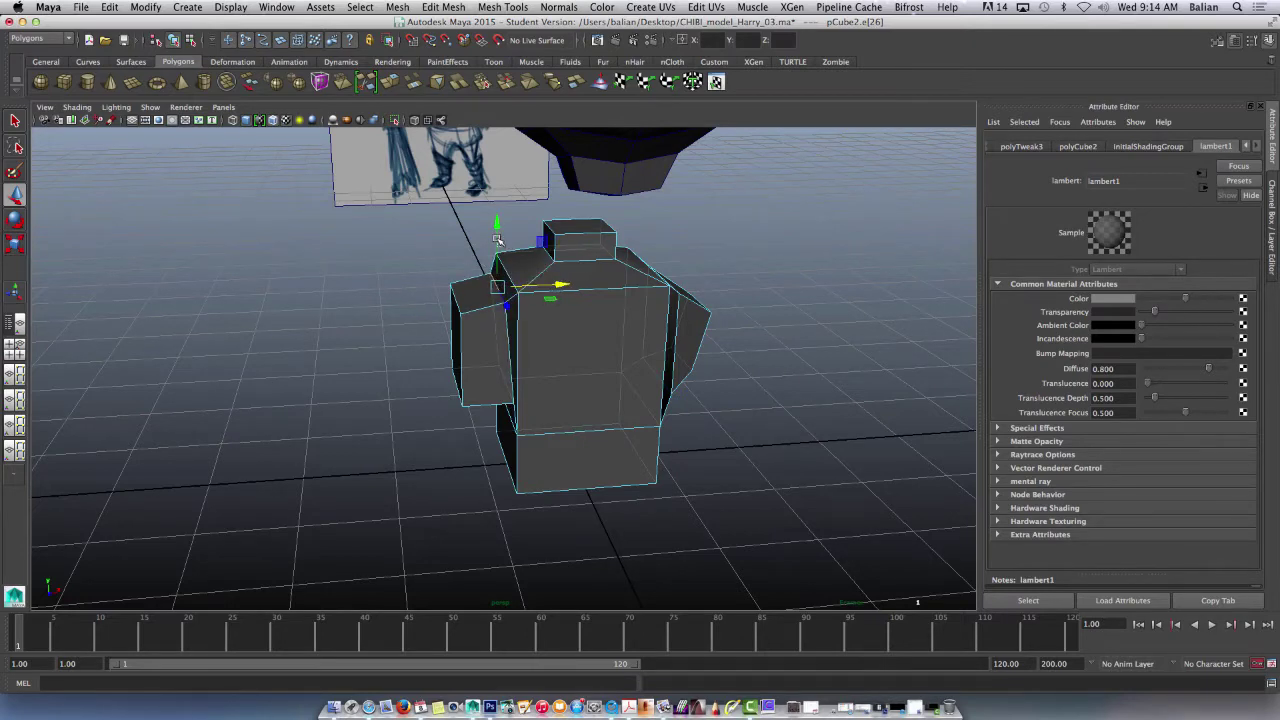
{"action": "left_click", "coordinate": [407, 271]}
Step: In the front view, move the whole body object up and sideways to sit beneath the head over the sketched torso
{"action": "left_click_drag", "start_coordinate": [377, 294], "coordinate": [354, 272], "text": "alt"}
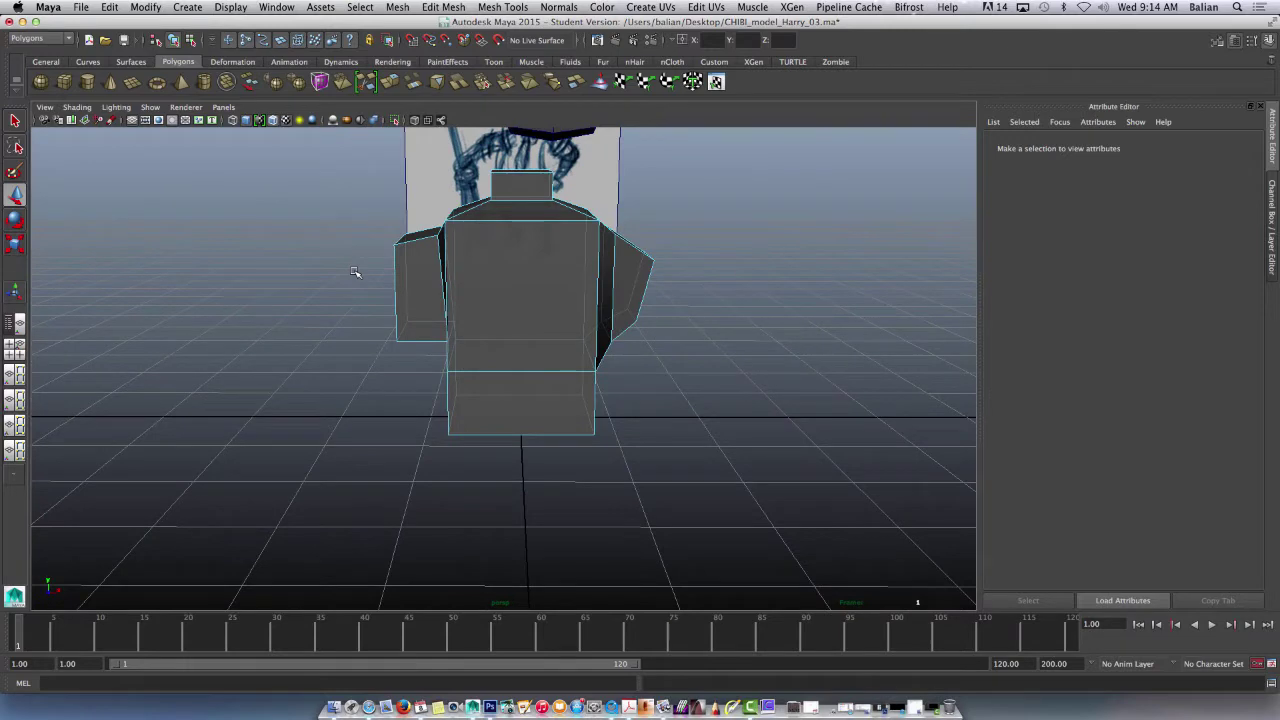
{"action": "key", "text": "space"}
{"action": "left_click_drag", "start_coordinate": [360, 275], "coordinate": [377, 300]}
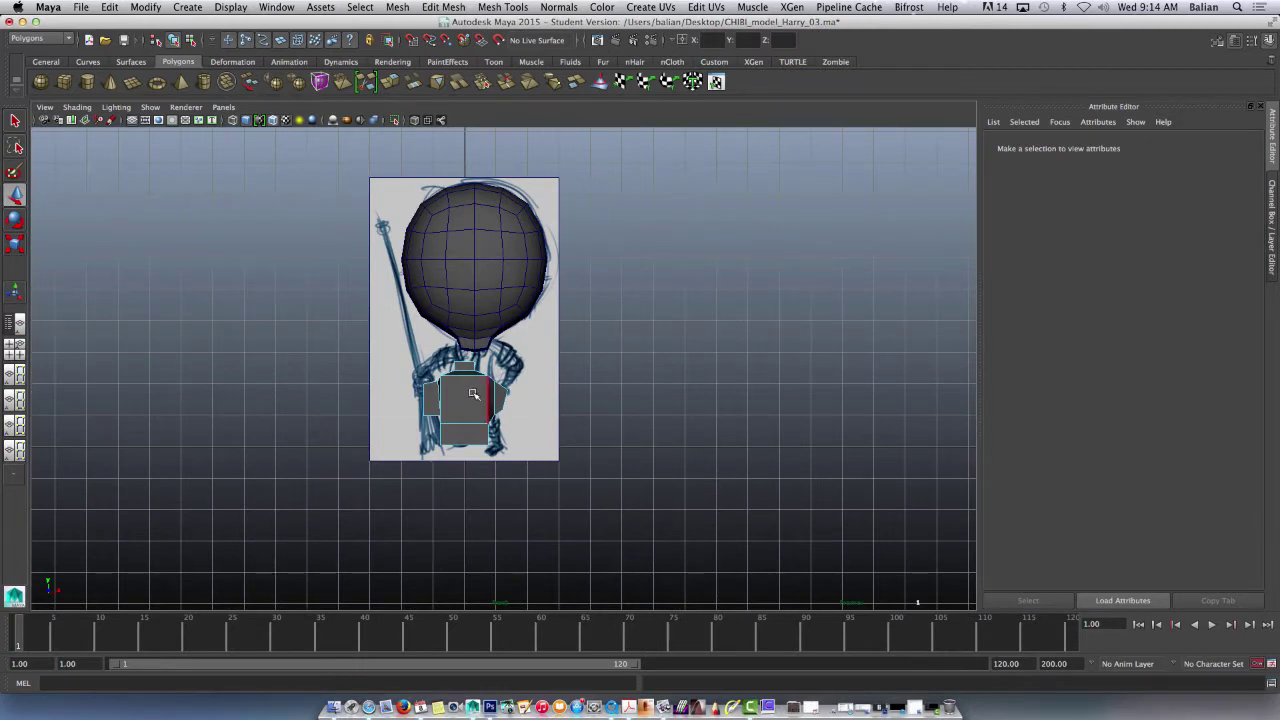
{"action": "right_click_drag", "start_coordinate": [473, 390], "coordinate": [518, 369]}
{"action": "left_click", "coordinate": [464, 423]}
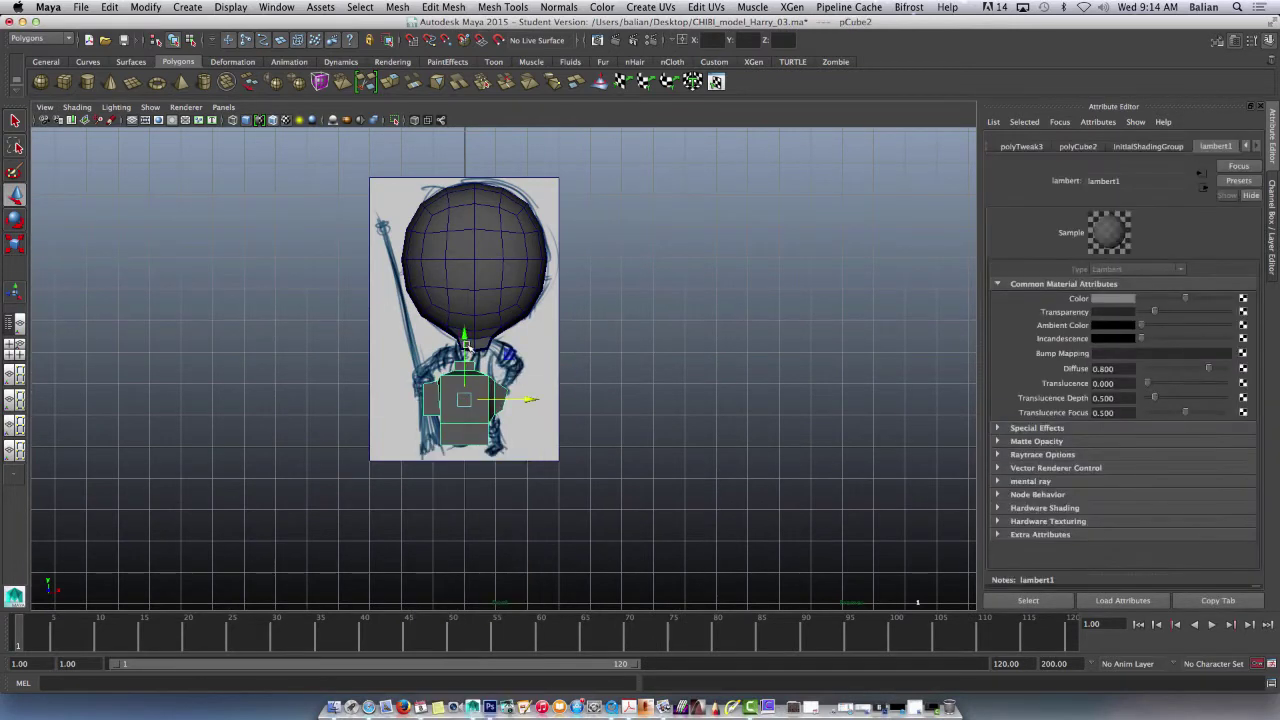
{"action": "left_click_drag", "start_coordinate": [467, 346], "coordinate": [500, 370]}
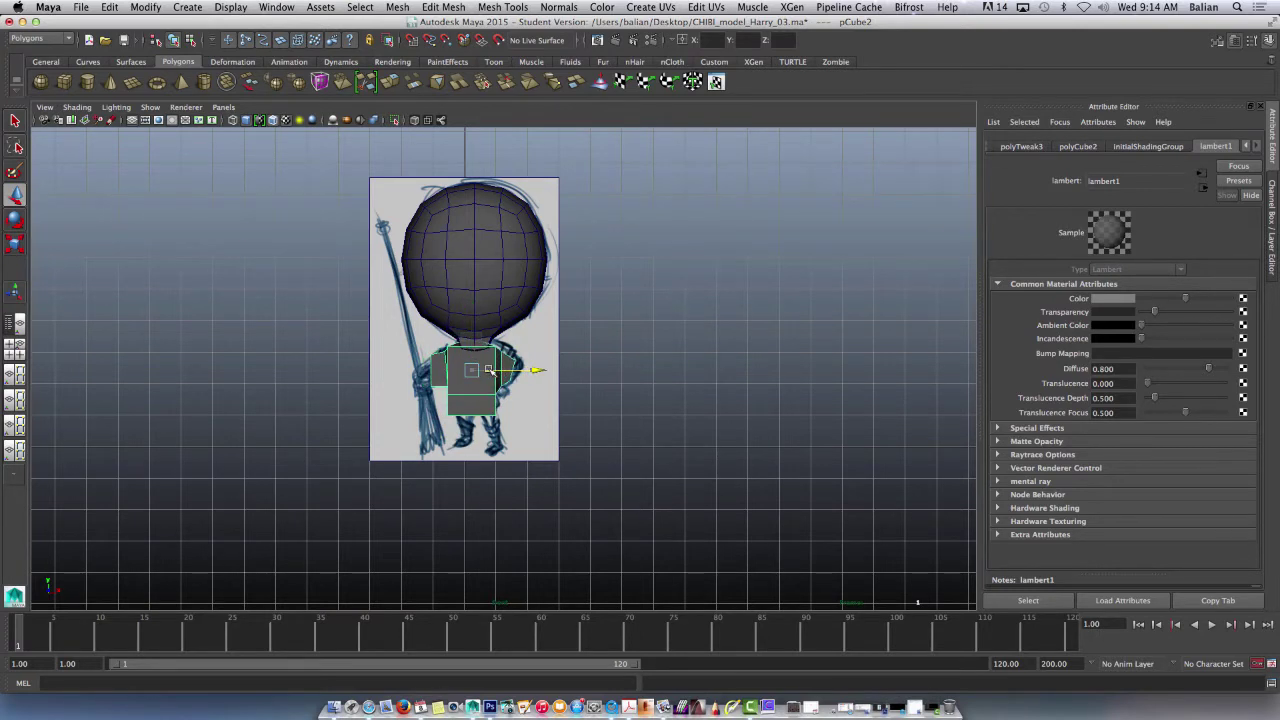
Step: Raise the transparency of the lambert1 material so the reference sketch shows through the model
{"action": "left_click_drag", "start_coordinate": [1155, 316], "coordinate": [1178, 314]}
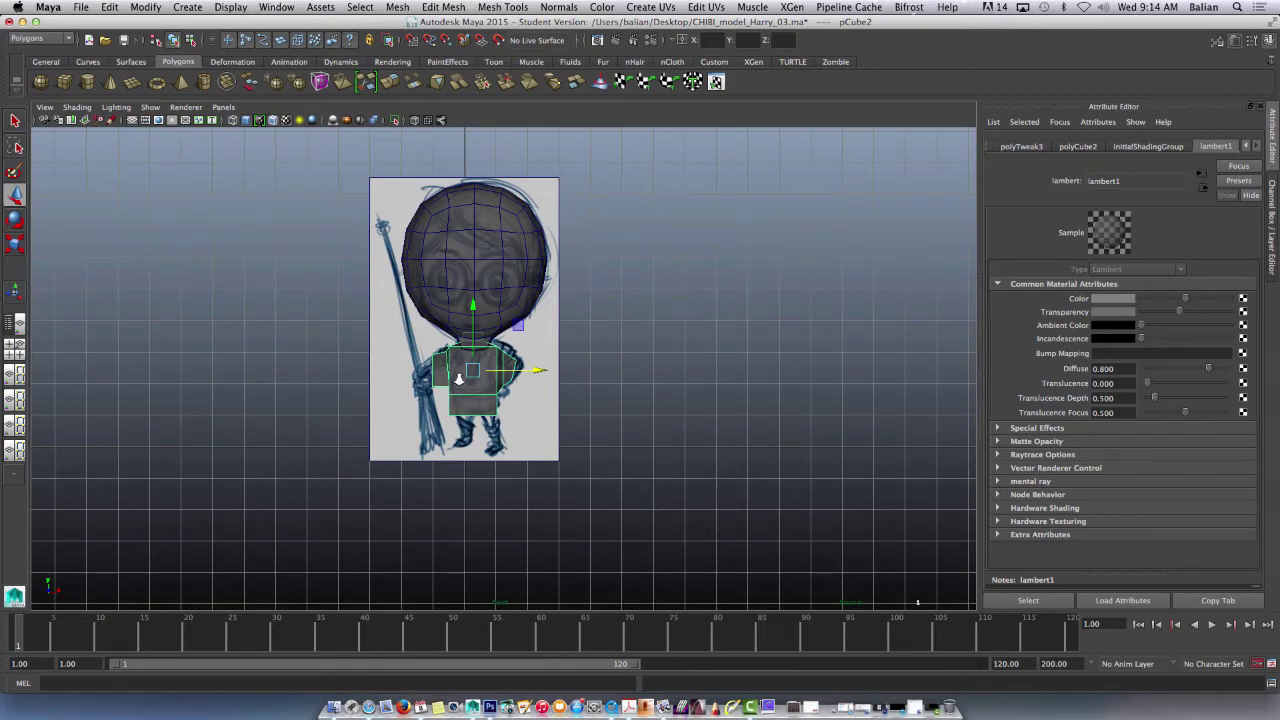
{"action": "scroll", "coordinate": [571, 543], "scroll_direction": "up", "scroll_amount": 8}
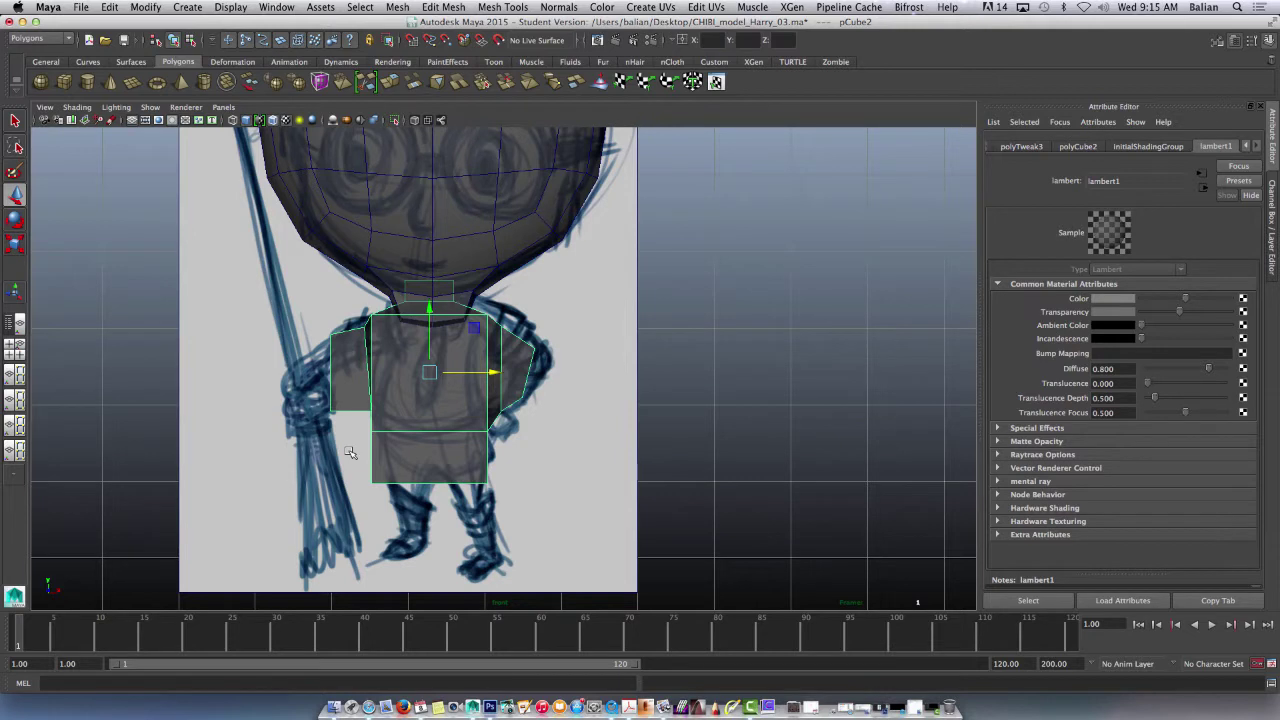
Step: Select the underside vertices of both arm stubs in vertex mode and move them up toward the sketched sleeves
{"action": "right_click", "coordinate": [421, 410]}
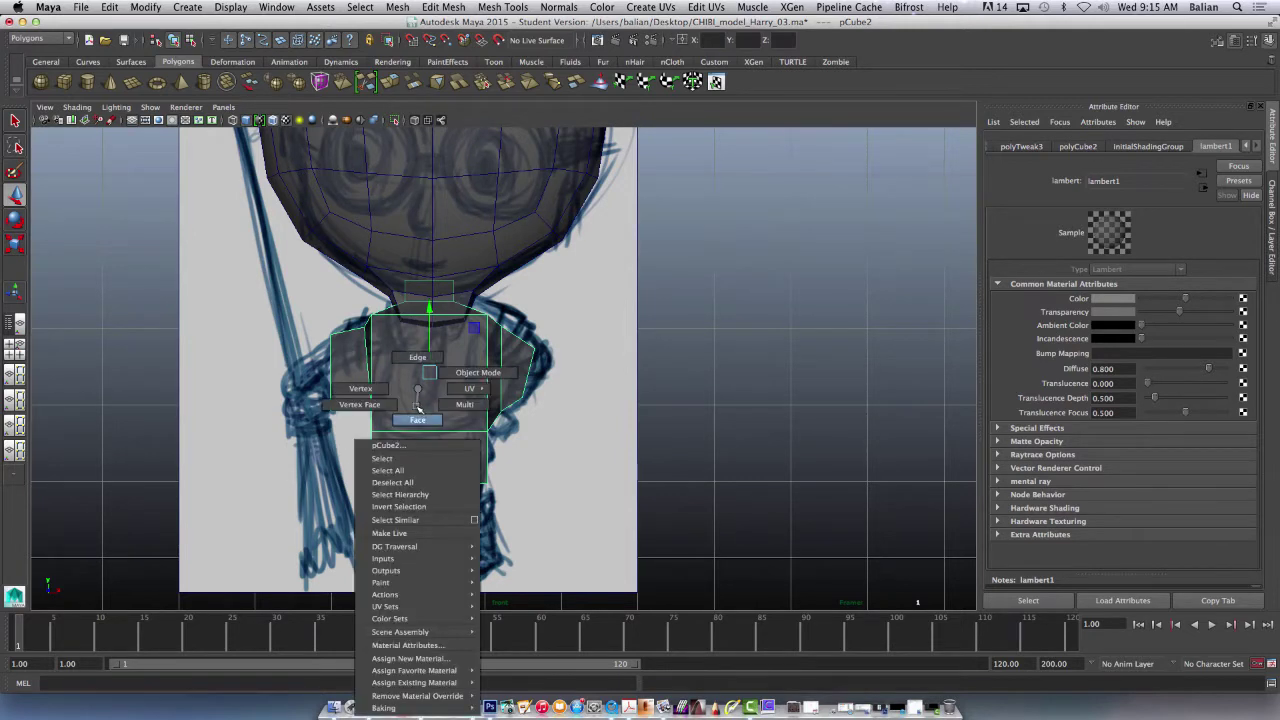
{"action": "right_click_drag", "start_coordinate": [419, 389], "coordinate": [361, 388]}
{"action": "left_click_drag", "start_coordinate": [281, 380], "coordinate": [563, 414]}
{"action": "left_click_drag", "start_coordinate": [427, 366], "coordinate": [425, 336]}
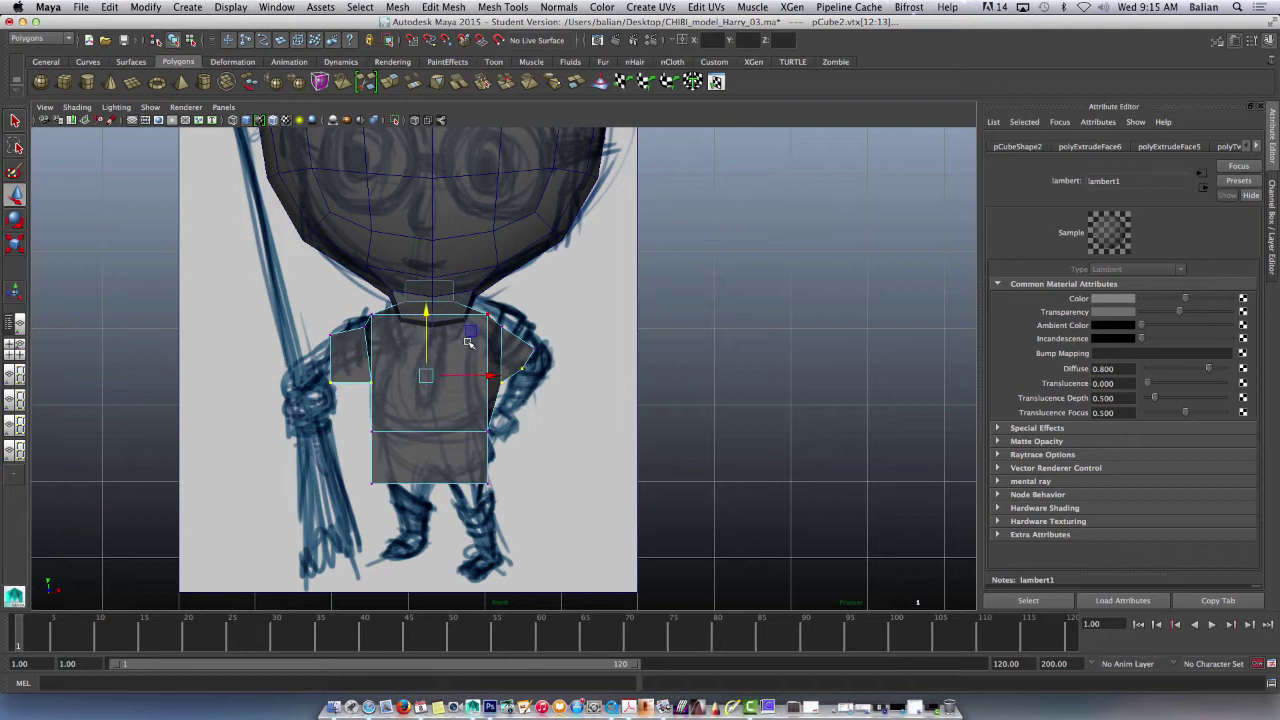
Step: Move the shoulder and upper arm vertices on the hand-on-hip side outward and align them with the sketched shoulder
{"action": "left_click", "coordinate": [489, 316]}
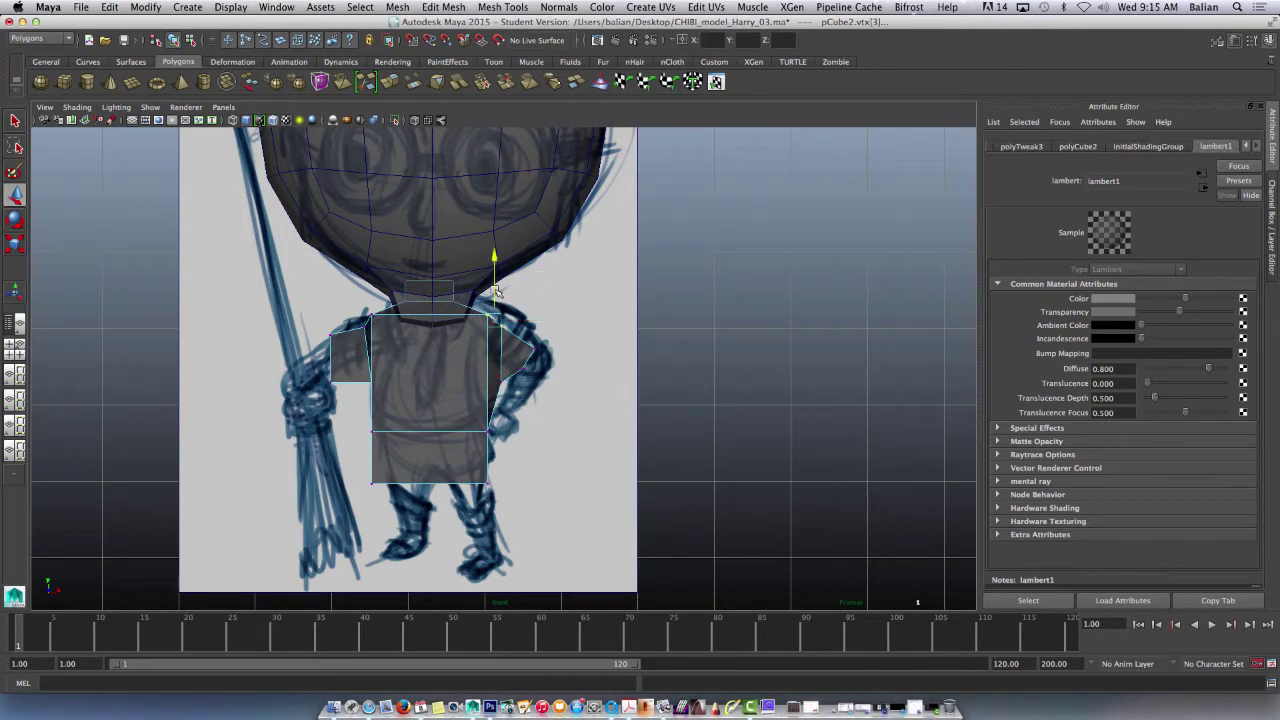
{"action": "left_click_drag", "start_coordinate": [496, 290], "coordinate": [540, 309]}
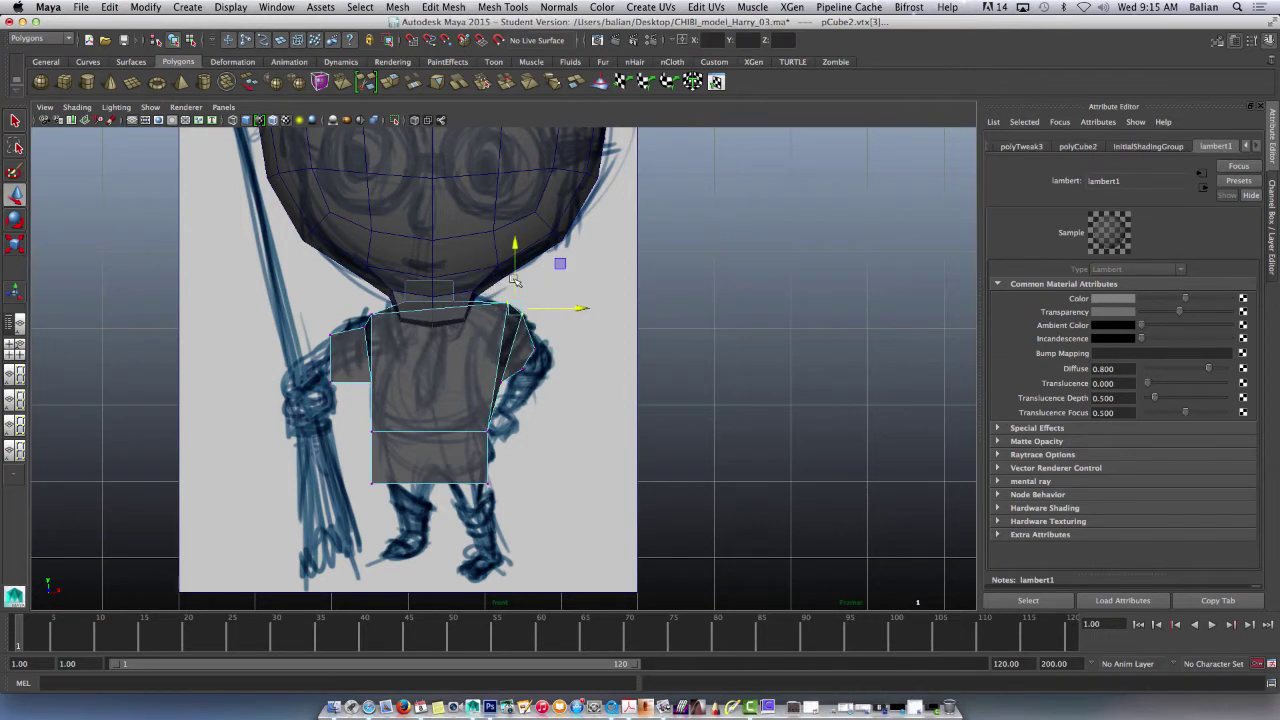
{"action": "left_click_drag", "start_coordinate": [514, 263], "coordinate": [511, 277]}
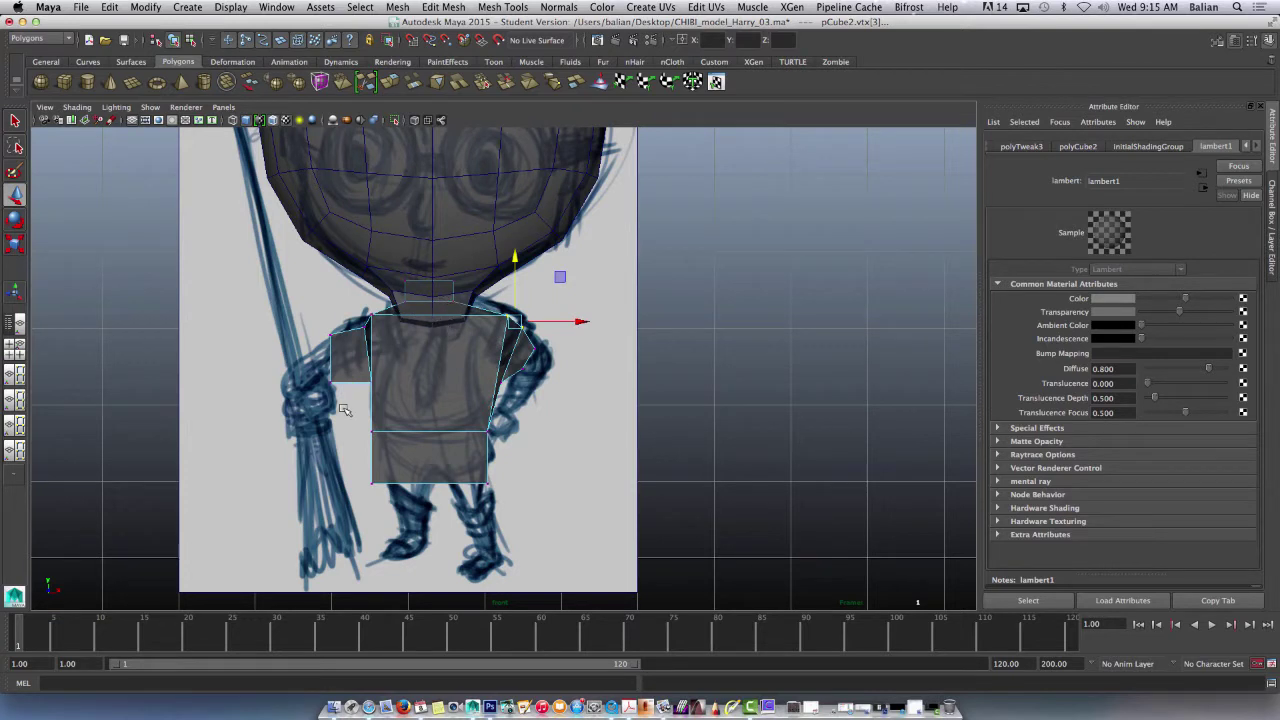
{"action": "left_click_drag", "start_coordinate": [499, 304], "coordinate": [521, 290]}
{"action": "left_click_drag", "start_coordinate": [570, 327], "coordinate": [576, 327]}
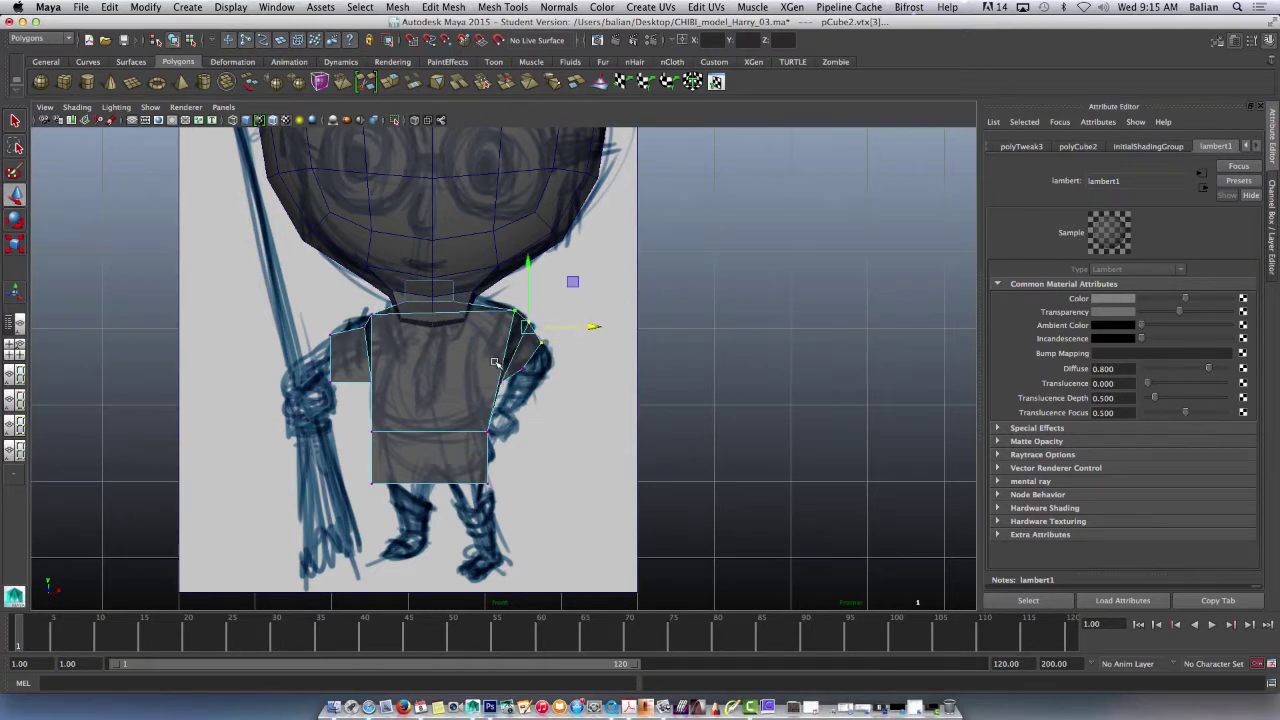
Step: Raise the underarm vertices on the hand-on-hip side and nudge them outward to fit the sketched sleeve
{"action": "left_click_drag", "start_coordinate": [493, 361], "coordinate": [499, 324]}
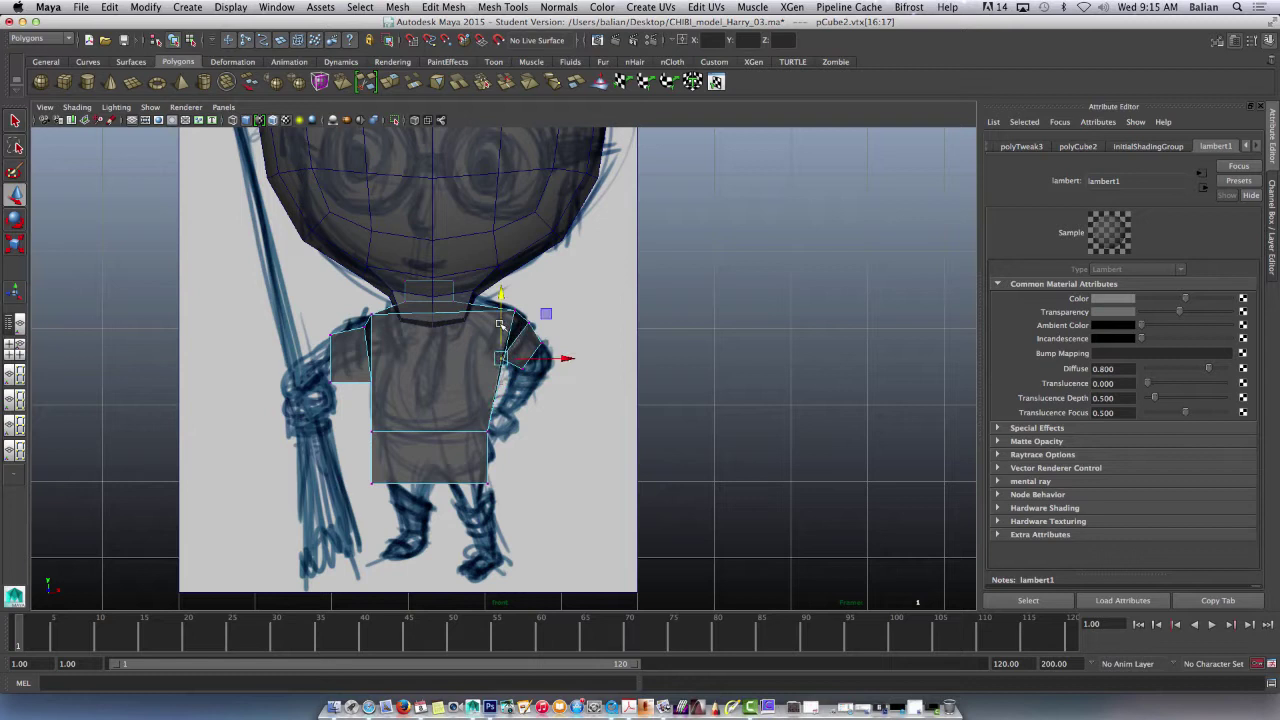
{"action": "left_click", "coordinate": [522, 420]}
{"action": "left_click", "coordinate": [464, 358]}
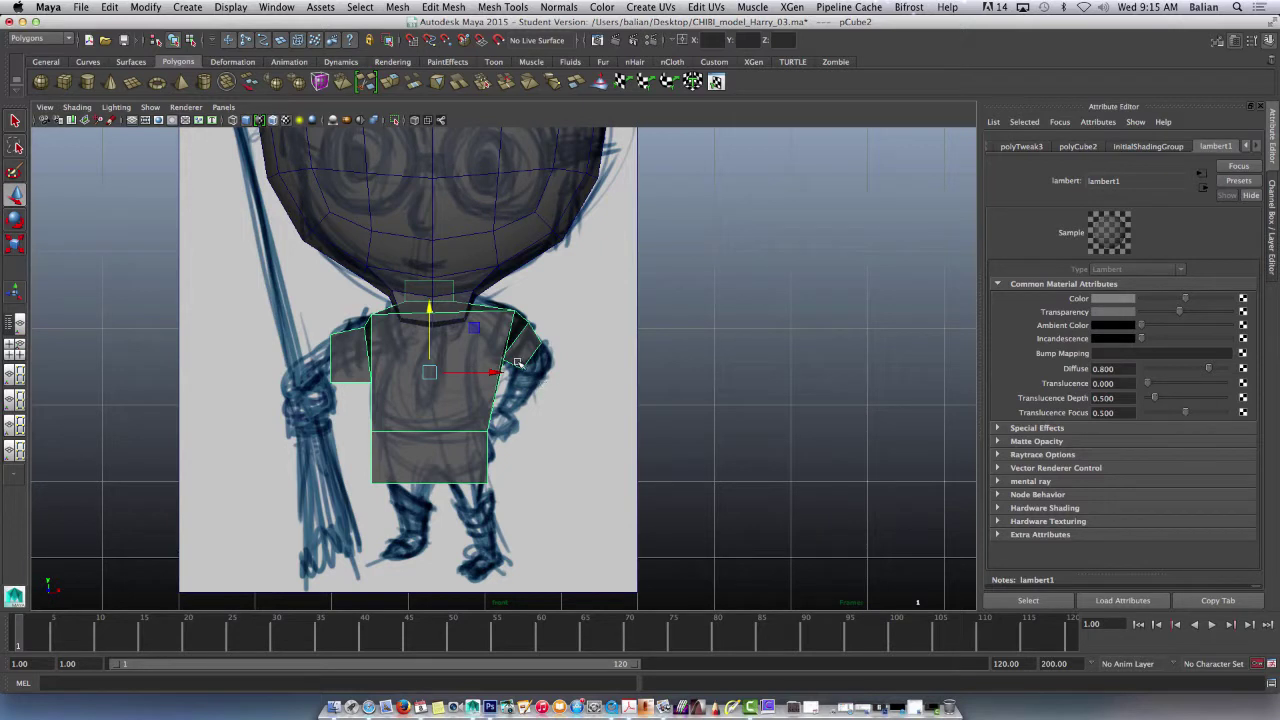
{"action": "right_click_drag", "start_coordinate": [517, 362], "coordinate": [520, 355]}
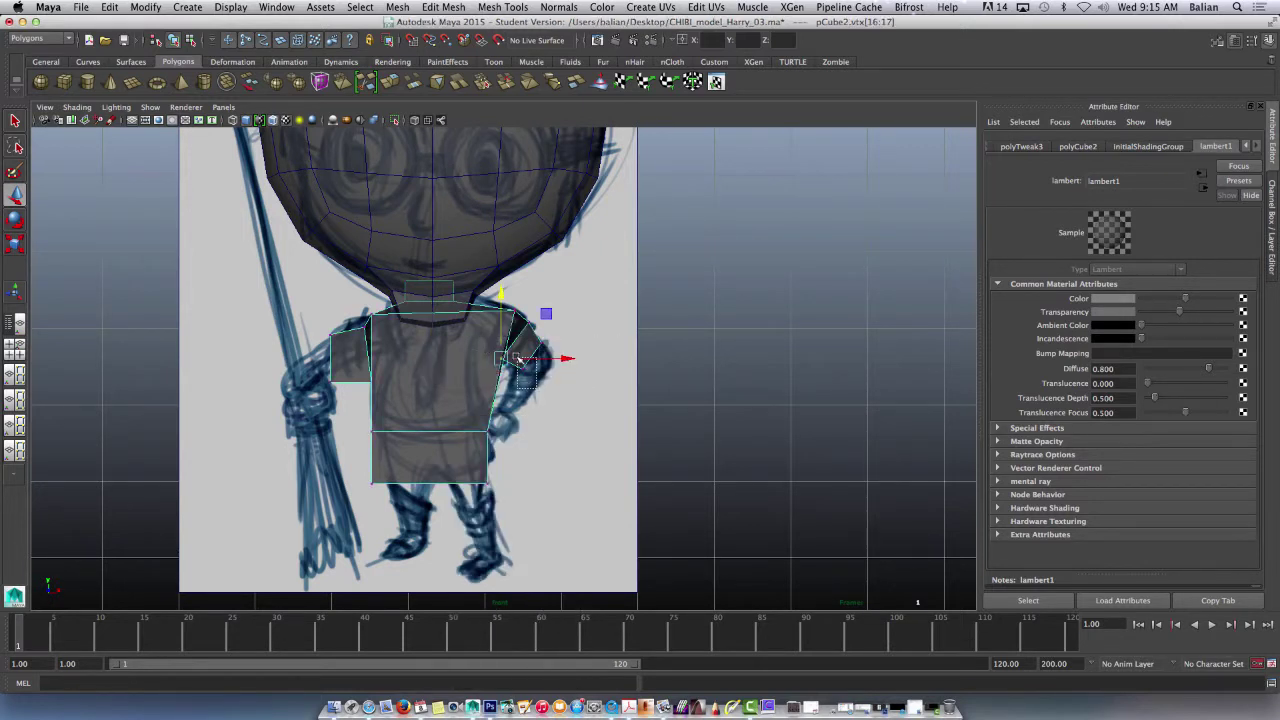
{"action": "mouse_move", "coordinate": [518, 358]}
{"action": "left_mouse_down"}
{"action": "mouse_move", "coordinate": [522, 322]}
{"action": "mouse_move", "coordinate": [546, 360]}
{"action": "mouse_move", "coordinate": [512, 372]}
{"action": "left_mouse_up"}
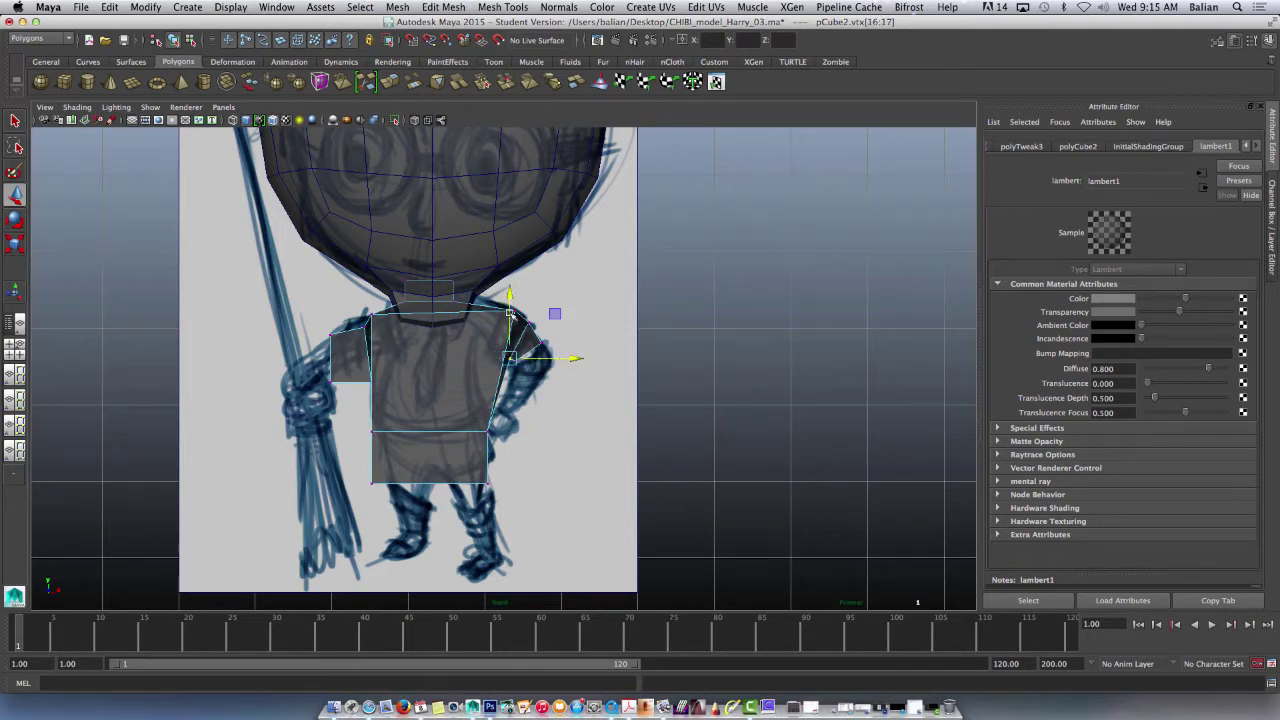
{"action": "left_click_drag", "start_coordinate": [508, 310], "coordinate": [508, 305]}
{"action": "left_click_drag", "start_coordinate": [551, 355], "coordinate": [549, 356]}
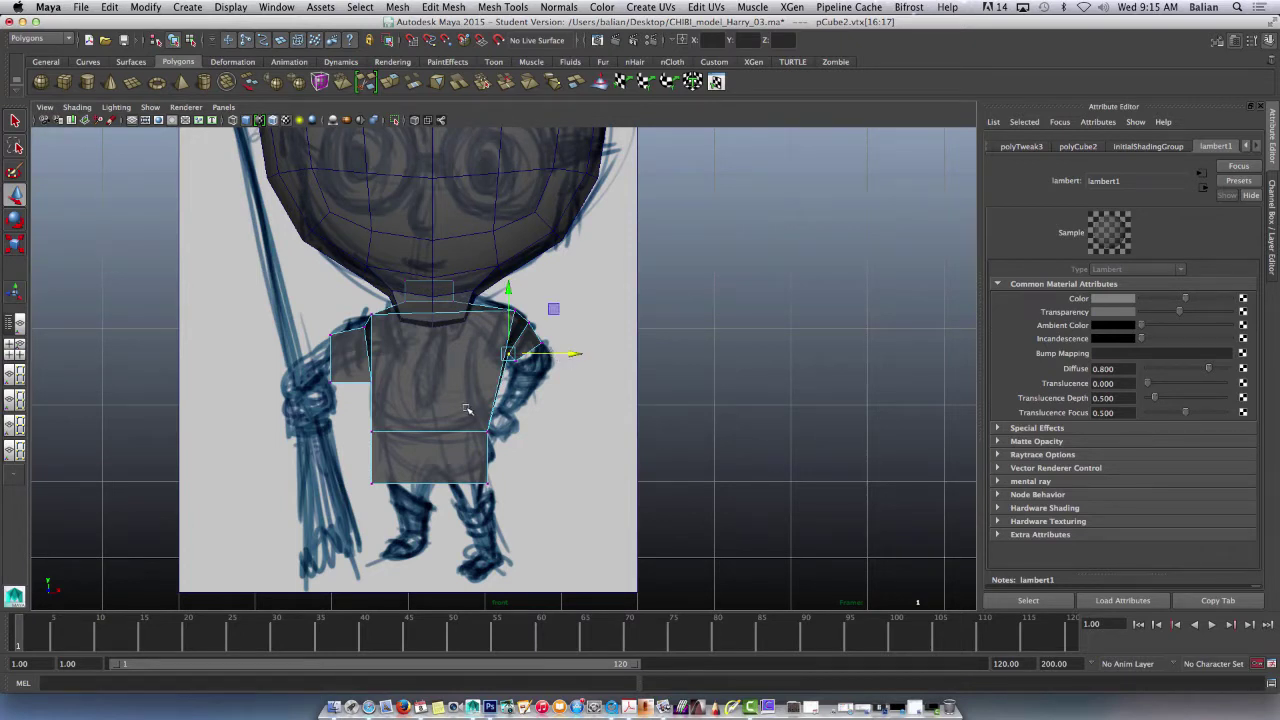
Step: Raise the waist vertices on both sides of the torso and pull the hand-on-hip side slightly inward
{"action": "mouse_move", "coordinate": [470, 404]}
{"action": "left_mouse_down"}
{"action": "mouse_move", "coordinate": [499, 450]}
{"action": "mouse_move", "coordinate": [473, 380]}
{"action": "left_mouse_up"}
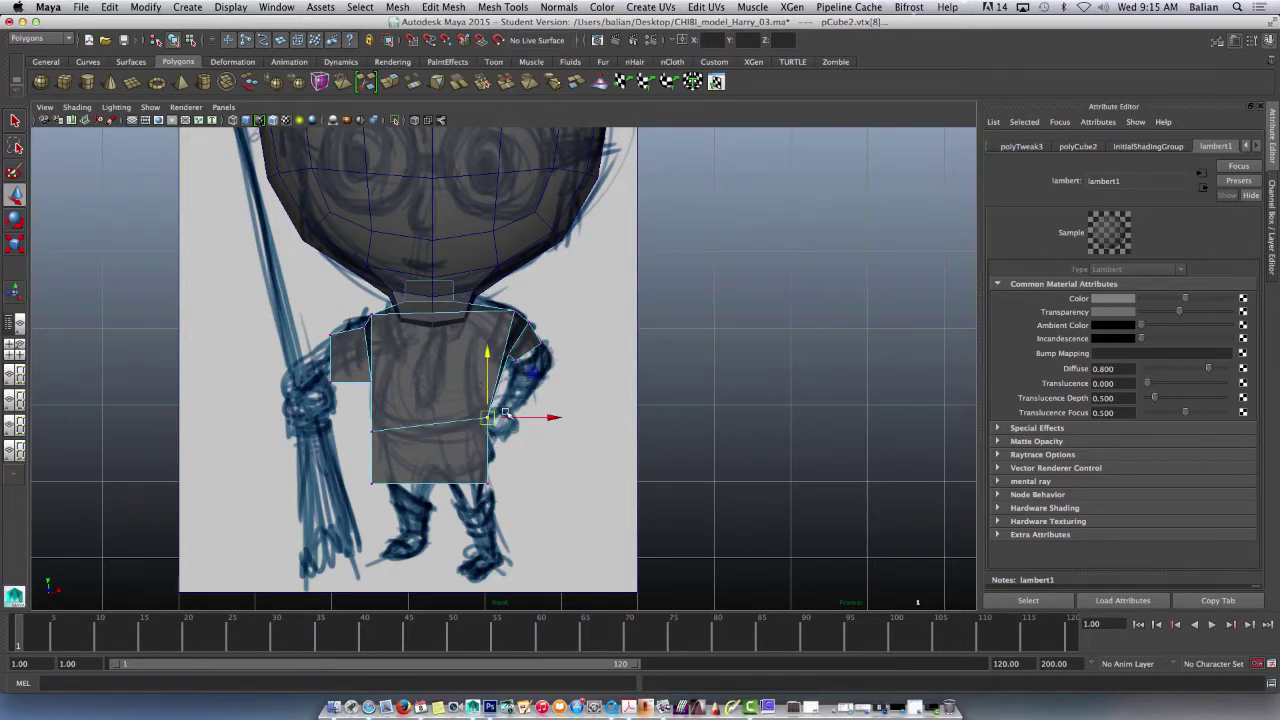
{"action": "left_click_drag", "start_coordinate": [544, 417], "coordinate": [539, 418]}
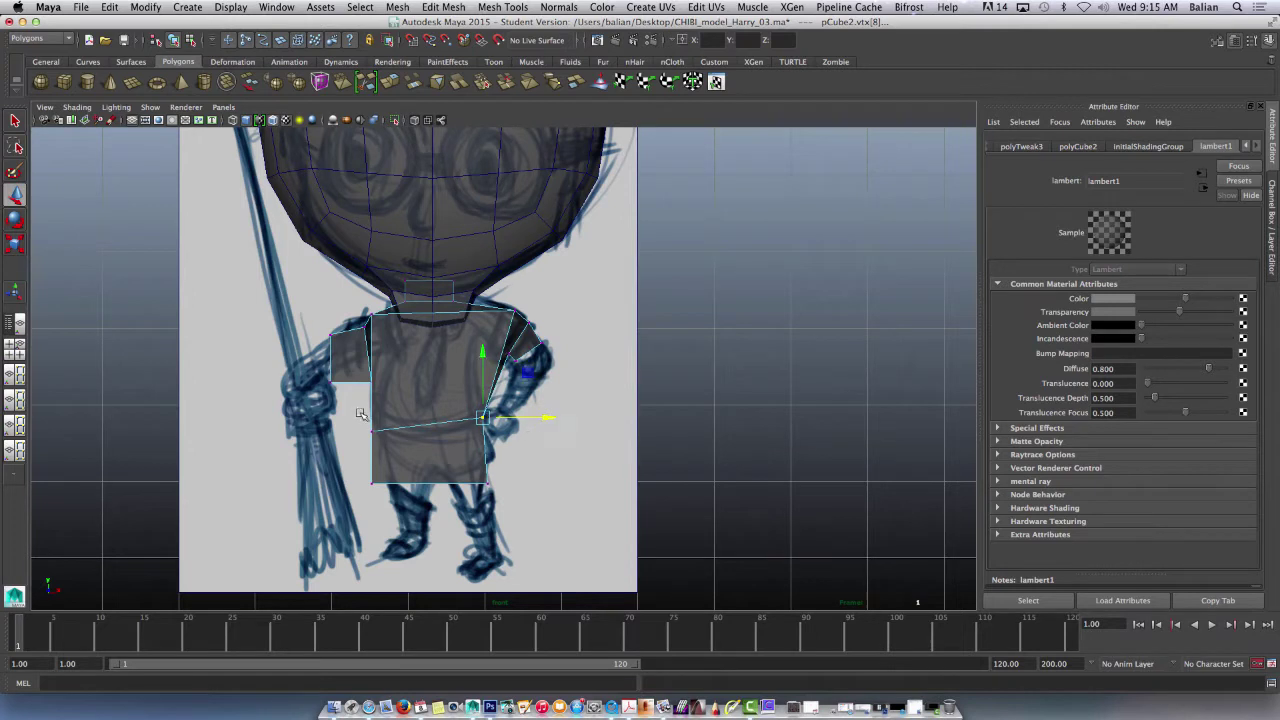
{"action": "mouse_move", "coordinate": [361, 414]}
{"action": "left_mouse_down"}
{"action": "mouse_move", "coordinate": [383, 441]}
{"action": "mouse_move", "coordinate": [371, 399]}
{"action": "left_mouse_up"}
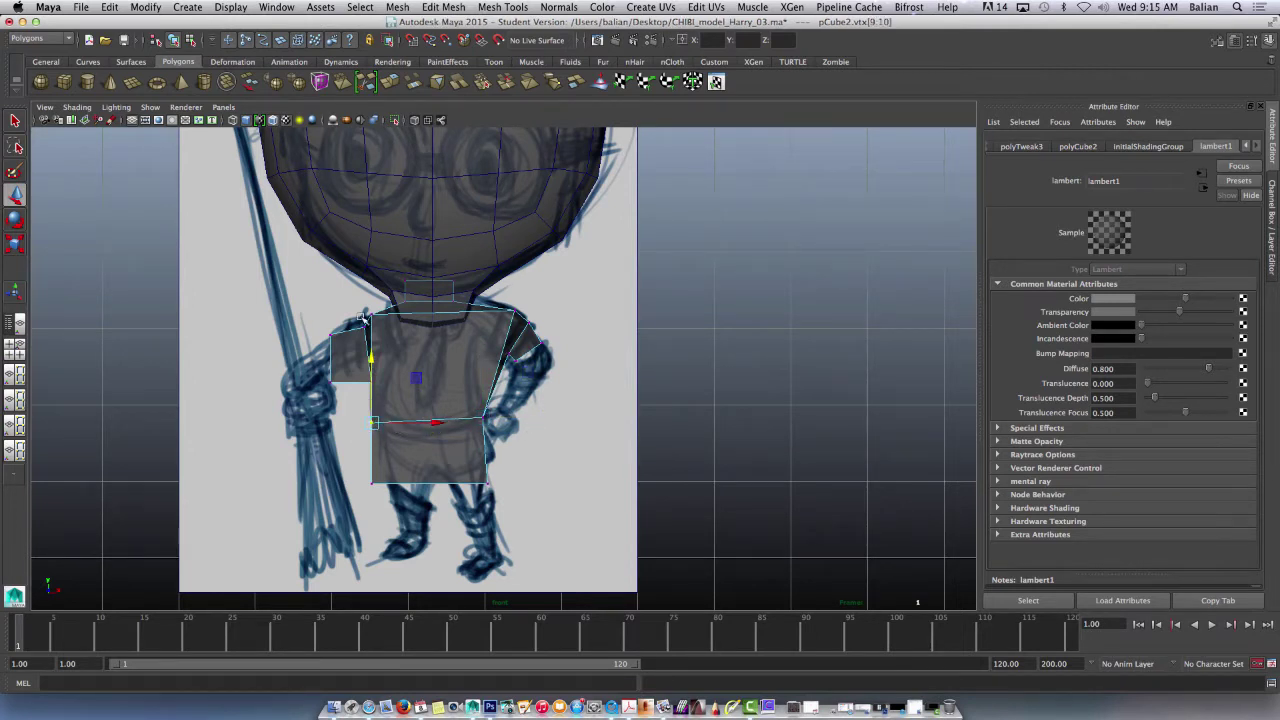
Step: Raise the shoulder and underarm vertices where the broom-side arm stub joins the torso to angle the sleeve like the sketch
{"action": "mouse_move", "coordinate": [355, 312]}
{"action": "left_mouse_down"}
{"action": "mouse_move", "coordinate": [372, 342]}
{"action": "mouse_move", "coordinate": [363, 290]}
{"action": "mouse_move", "coordinate": [392, 320]}
{"action": "mouse_move", "coordinate": [360, 287]}
{"action": "left_mouse_up"}
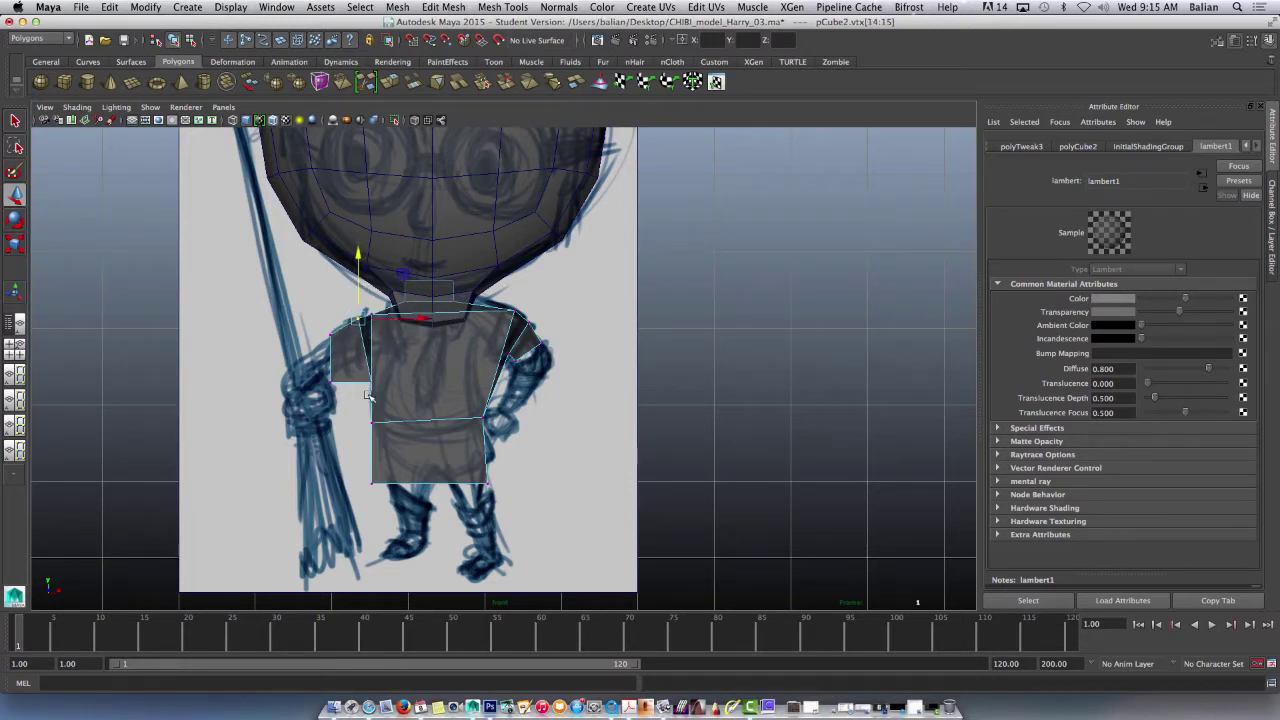
{"action": "left_click_drag", "start_coordinate": [382, 388], "coordinate": [332, 322]}
{"action": "left_click", "coordinate": [386, 359]}
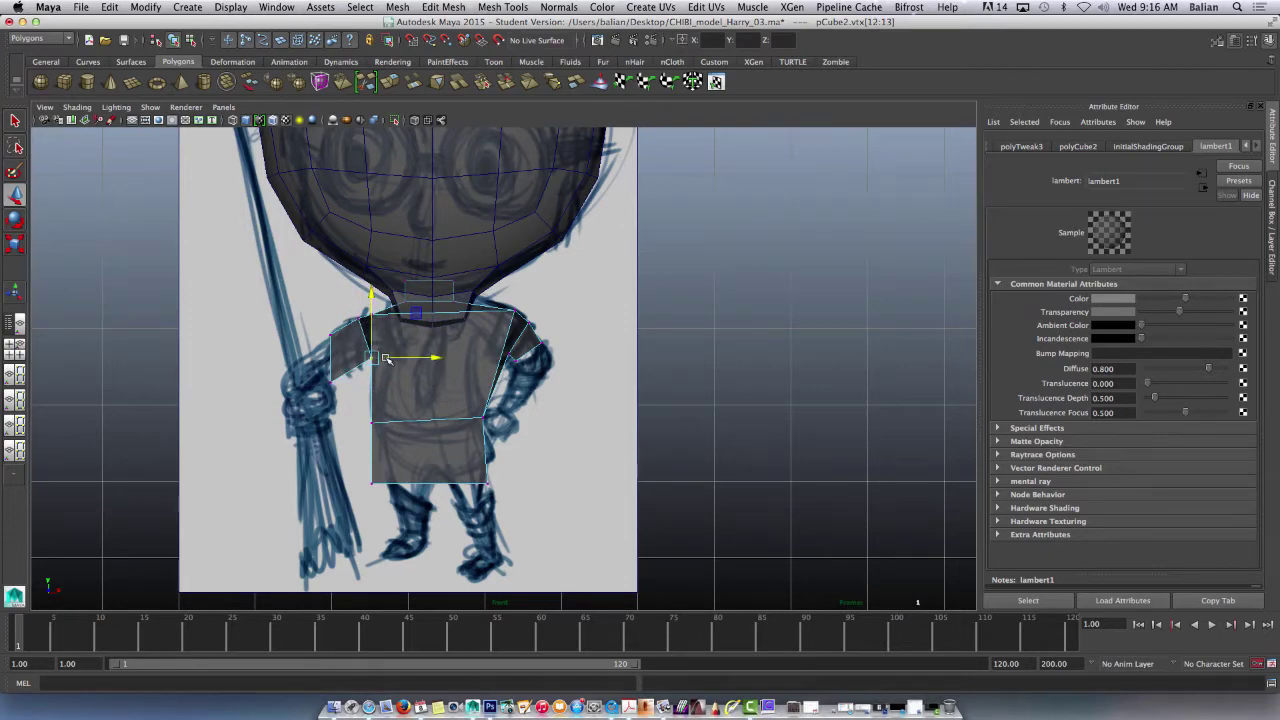
{"action": "left_click", "coordinate": [757, 690]}
{"action": "left_click", "coordinate": [949, 8]}
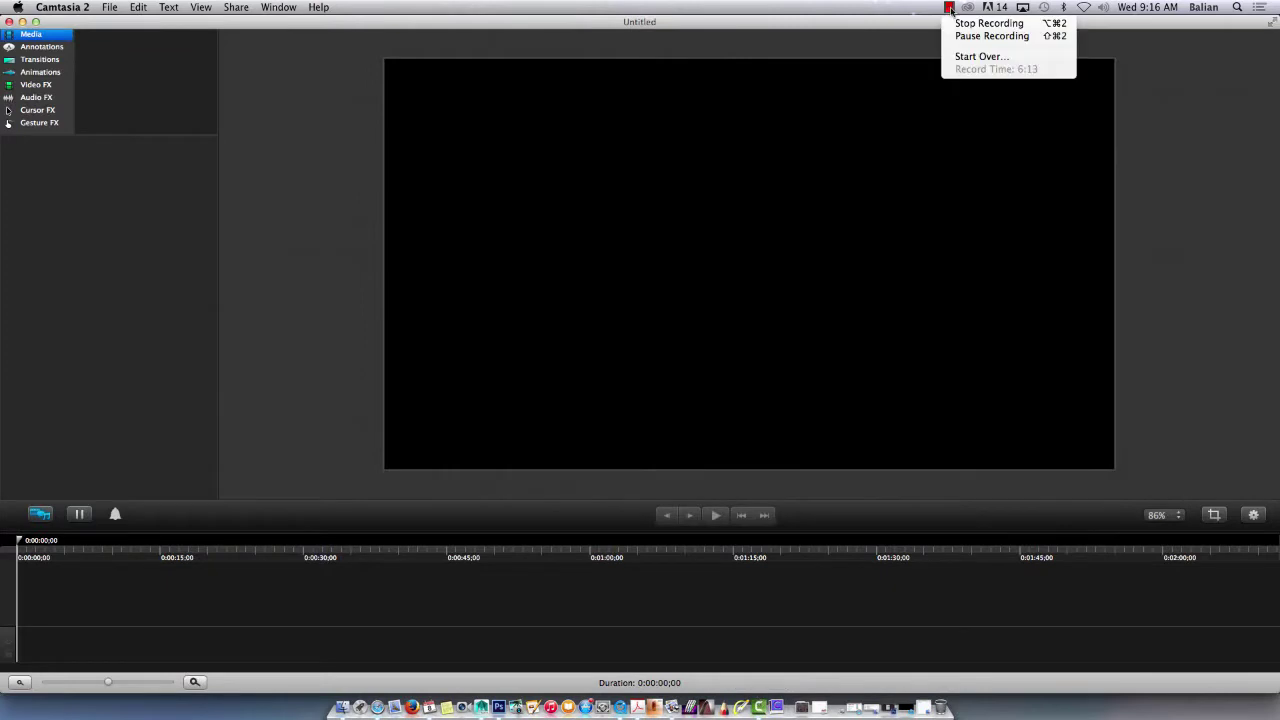
{"action": "left_click", "coordinate": [992, 36]}
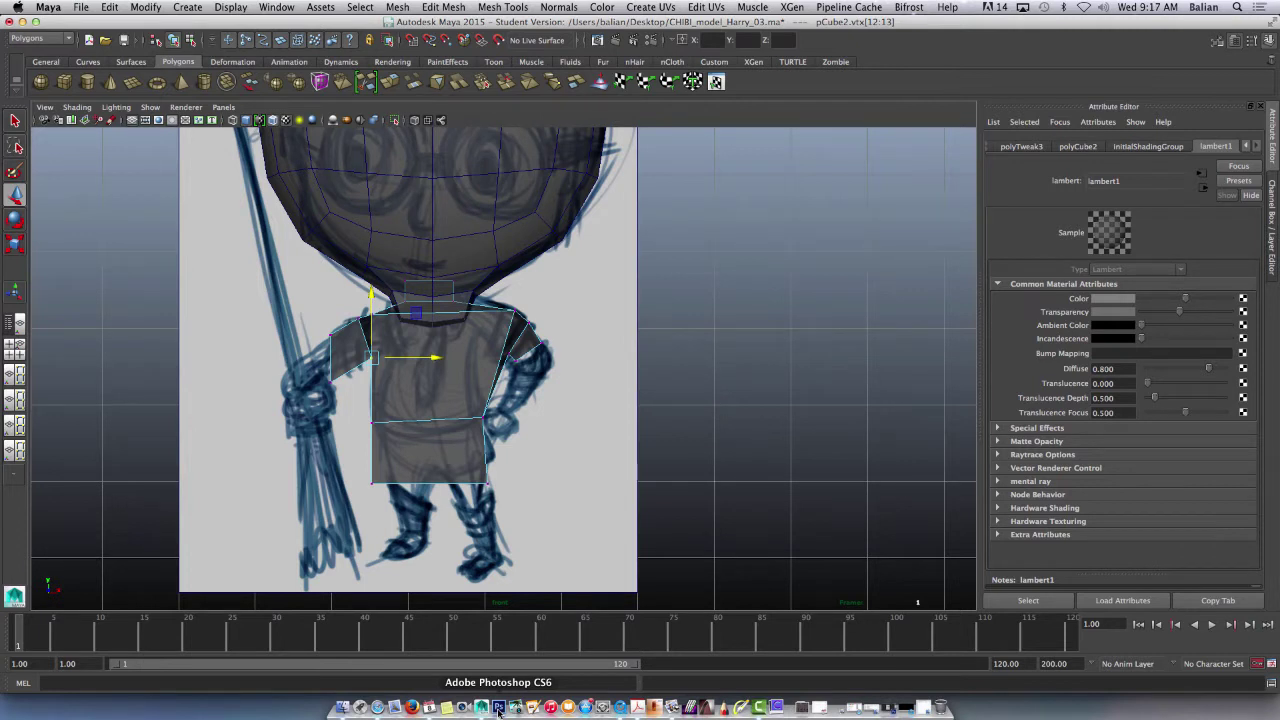
{"action": "left_click_drag", "start_coordinate": [437, 397], "coordinate": [430, 396], "text": "alt"}
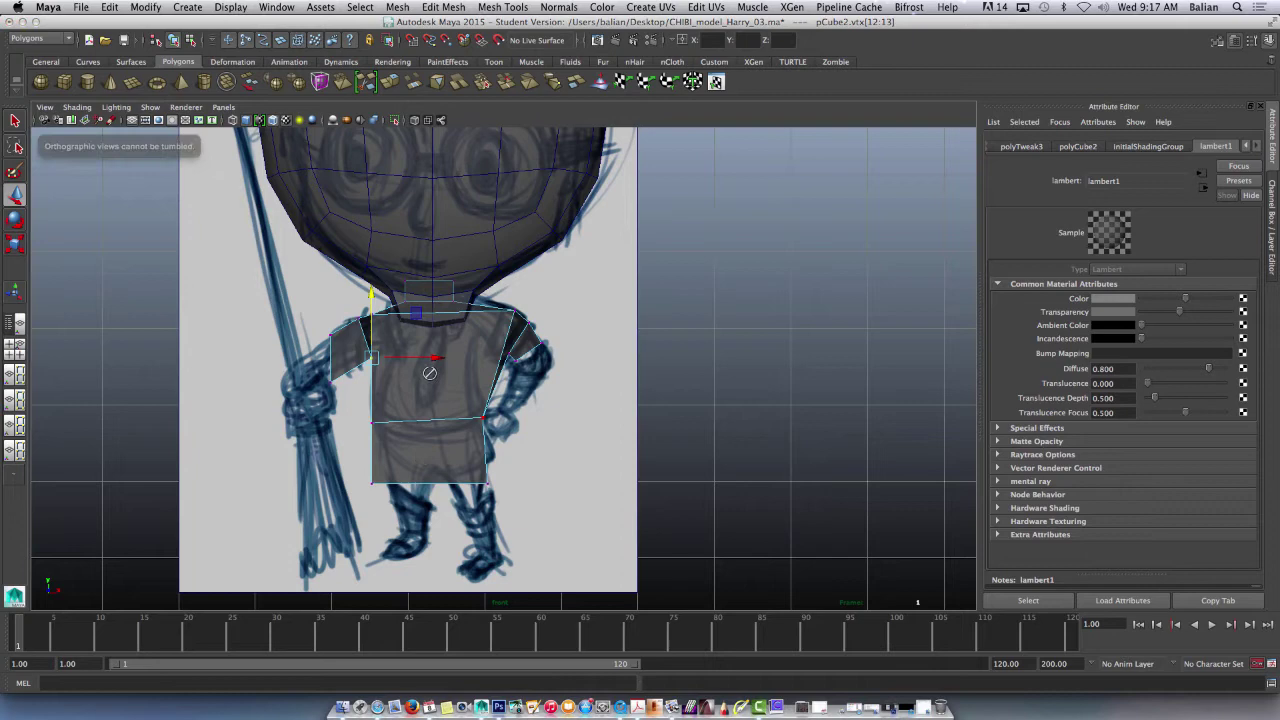
{"action": "middle_click_drag", "start_coordinate": [424, 420], "coordinate": [505, 310], "text": "alt"}
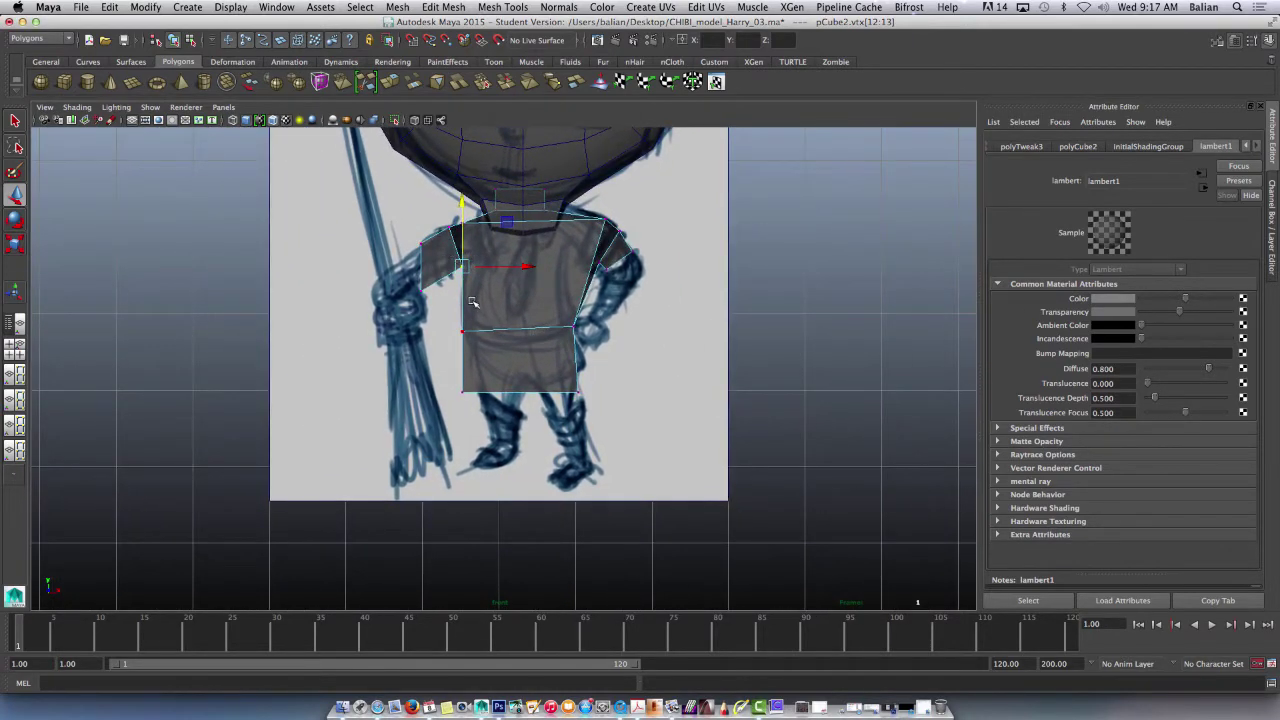
Step: Pull the shoulder, waist and underarm vertices on the broom-holding side of the torso inward to match the sketched tunic outline
{"action": "mouse_move", "coordinate": [486, 267]}
{"action": "left_mouse_down"}
{"action": "mouse_move", "coordinate": [509, 267]}
{"action": "mouse_move", "coordinate": [470, 268]}
{"action": "left_mouse_up"}
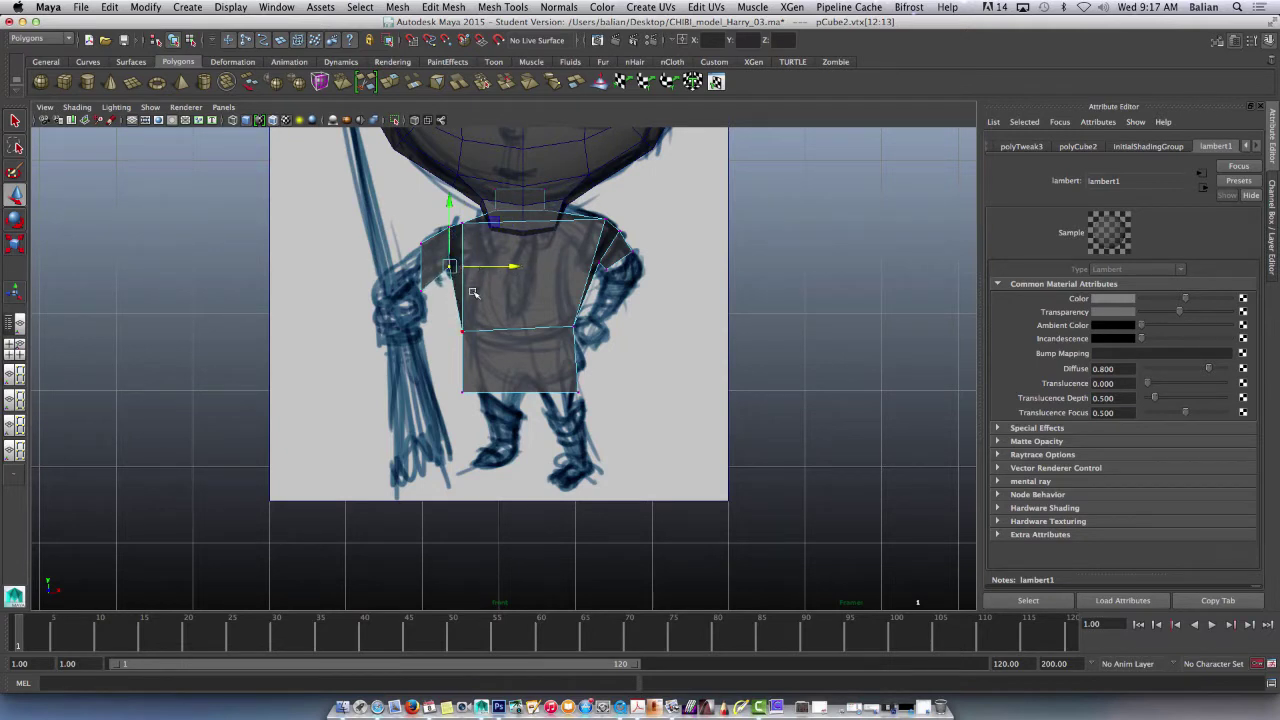
{"action": "left_click", "coordinate": [454, 318]}
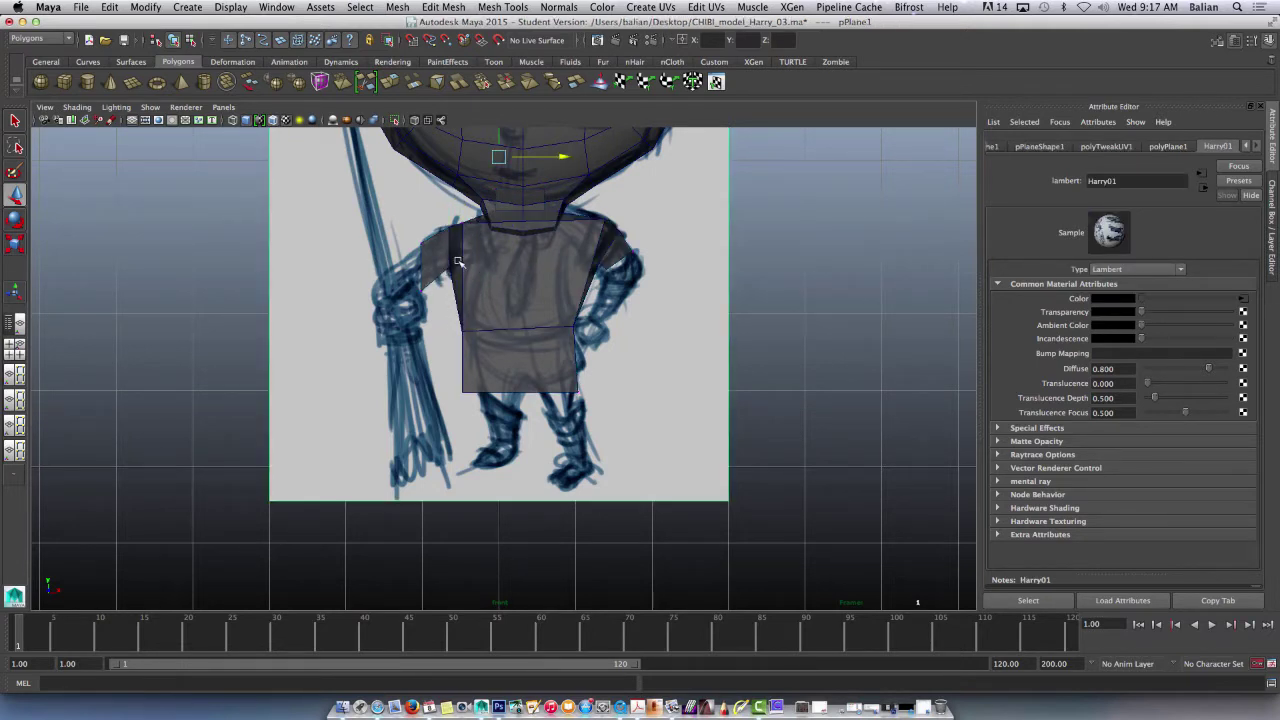
{"action": "right_click", "coordinate": [452, 264]}
{"action": "left_click", "coordinate": [418, 264]}
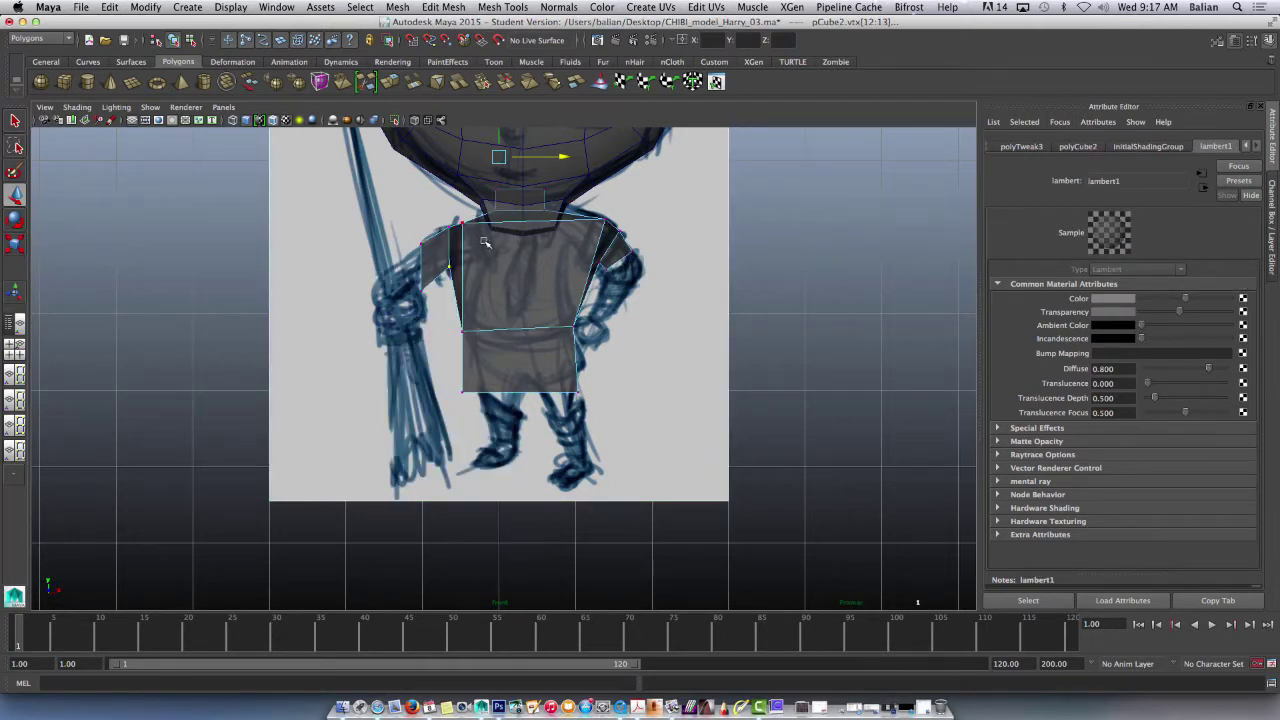
{"action": "left_click_drag", "start_coordinate": [454, 206], "coordinate": [493, 244]}
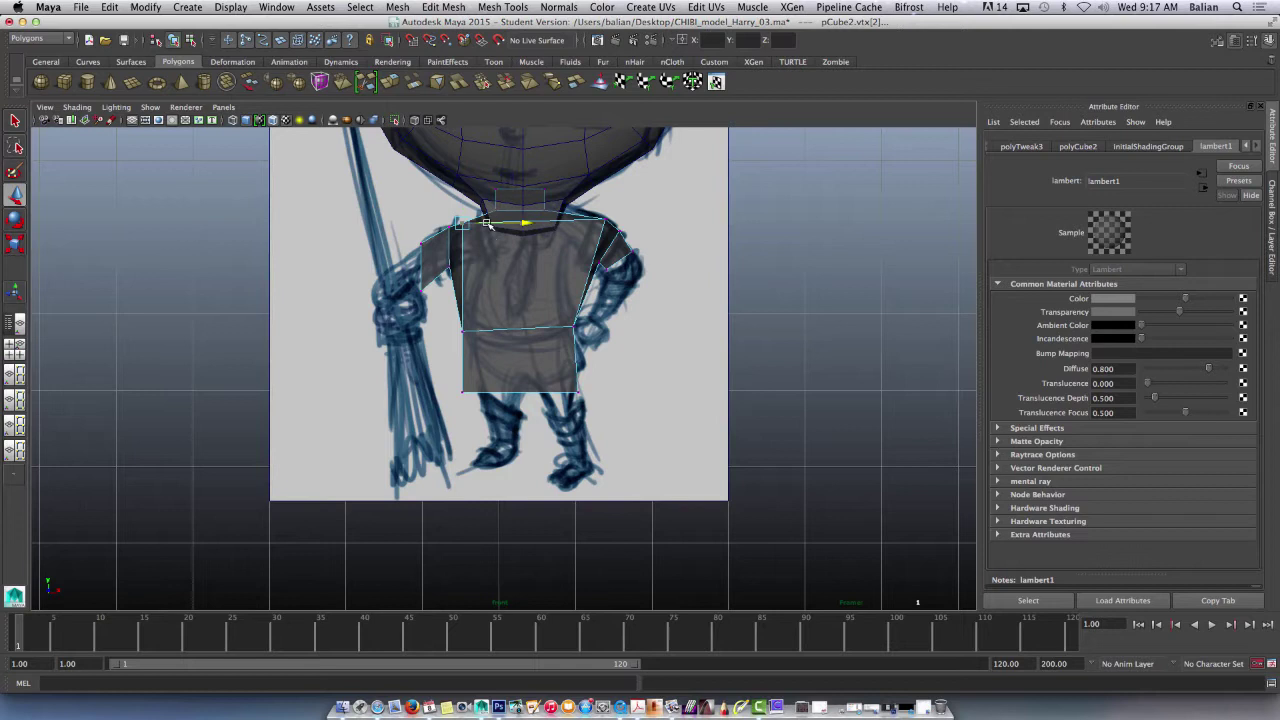
{"action": "left_click_drag", "start_coordinate": [487, 223], "coordinate": [507, 223]}
{"action": "left_click_drag", "start_coordinate": [449, 319], "coordinate": [474, 343]}
{"action": "left_click_drag", "start_coordinate": [443, 290], "coordinate": [480, 263]}
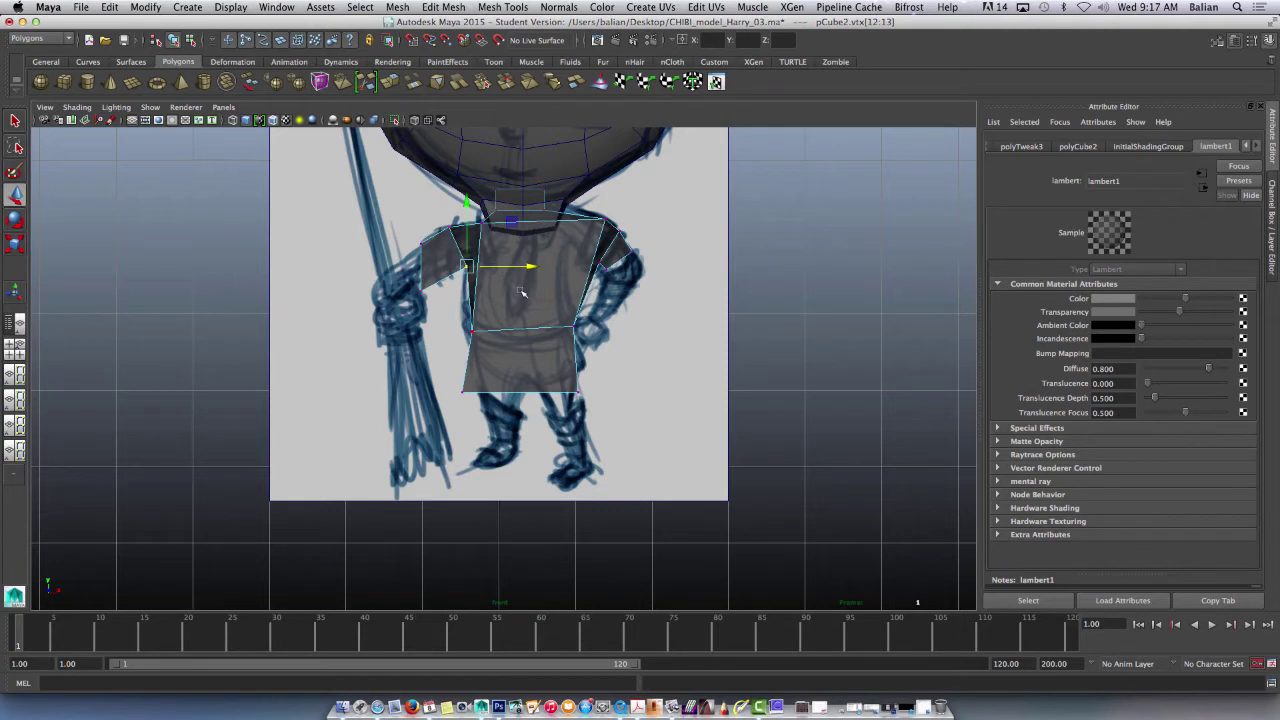
Step: Move the lower sleeve-end vertices on the broom side and the shoulder vertices on the hand-on-hip side inward and up
{"action": "left_click_drag", "start_coordinate": [403, 270], "coordinate": [437, 305]}
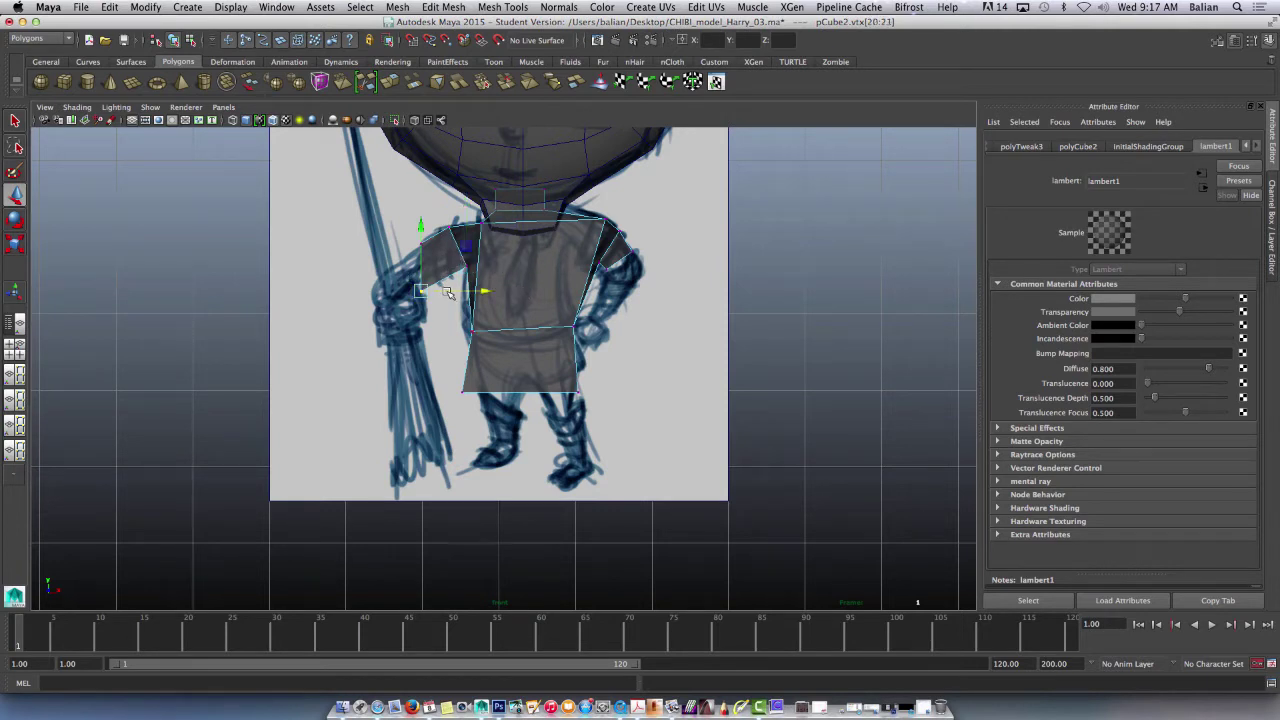
{"action": "left_click_drag", "start_coordinate": [439, 251], "coordinate": [438, 276]}
{"action": "left_click", "coordinate": [596, 218]}
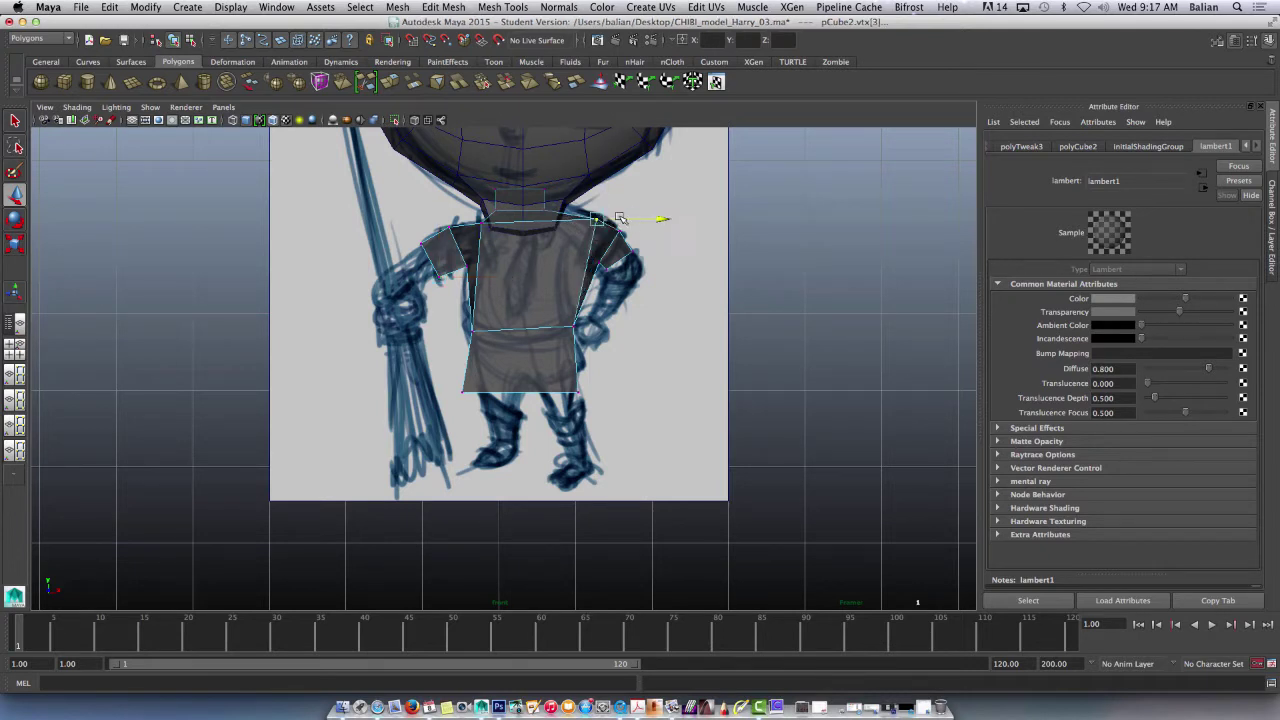
{"action": "left_click_drag", "start_coordinate": [596, 199], "coordinate": [598, 195]}
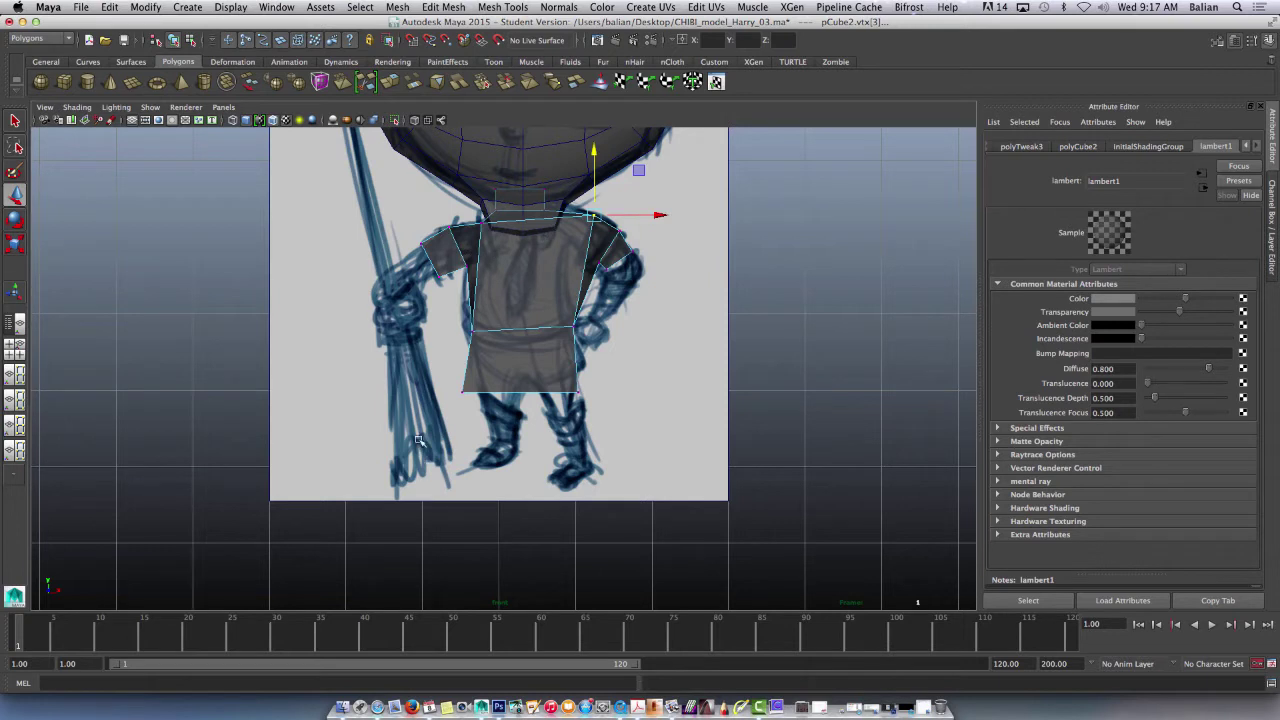
Step: Cut the whole body mesh vertically down the middle of the torso using the Cut Faces tool with an interactive cut line
{"action": "left_click_drag", "start_coordinate": [454, 290], "coordinate": [486, 345]}
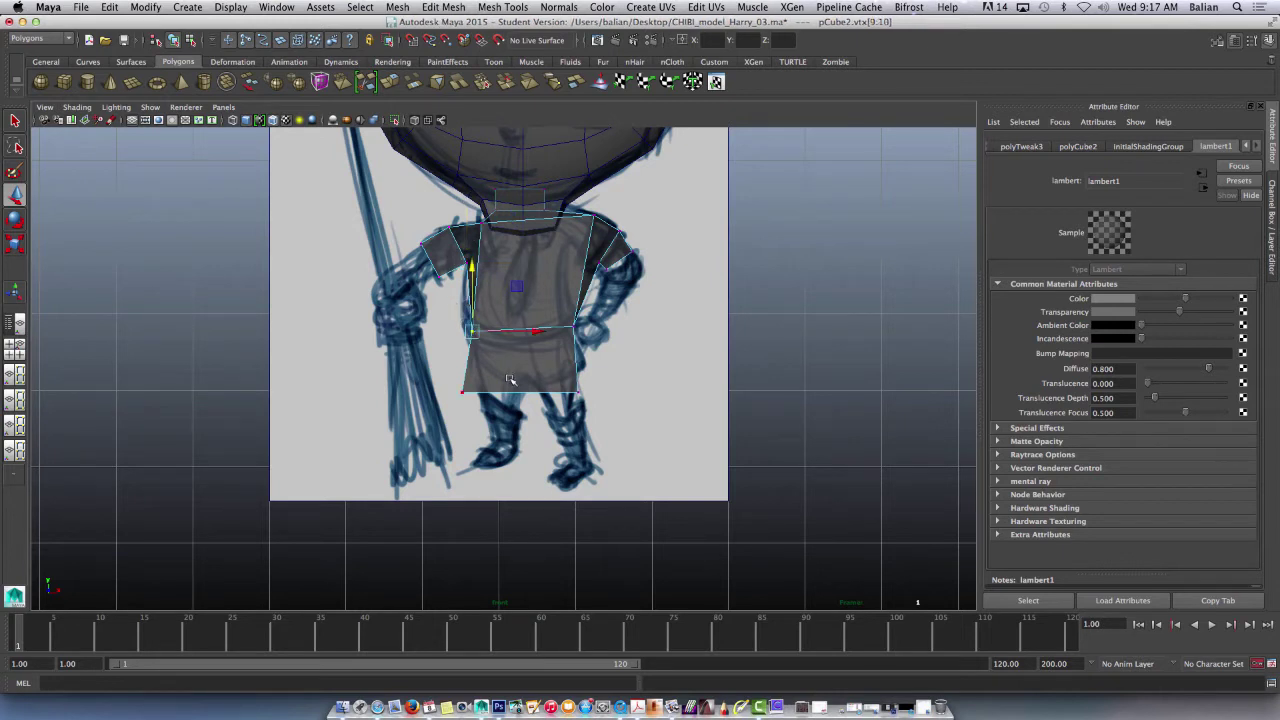
{"action": "left_click", "coordinate": [517, 287]}
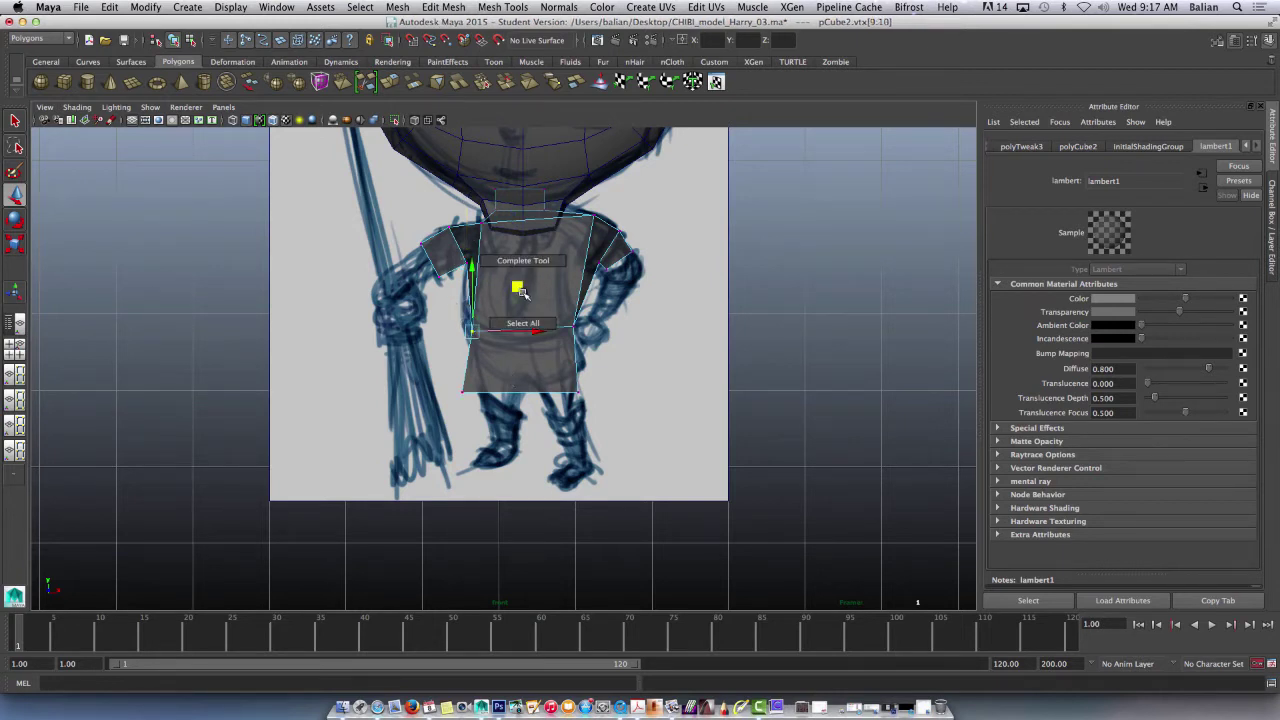
{"action": "right_click_drag", "start_coordinate": [566, 297], "coordinate": [605, 283]}
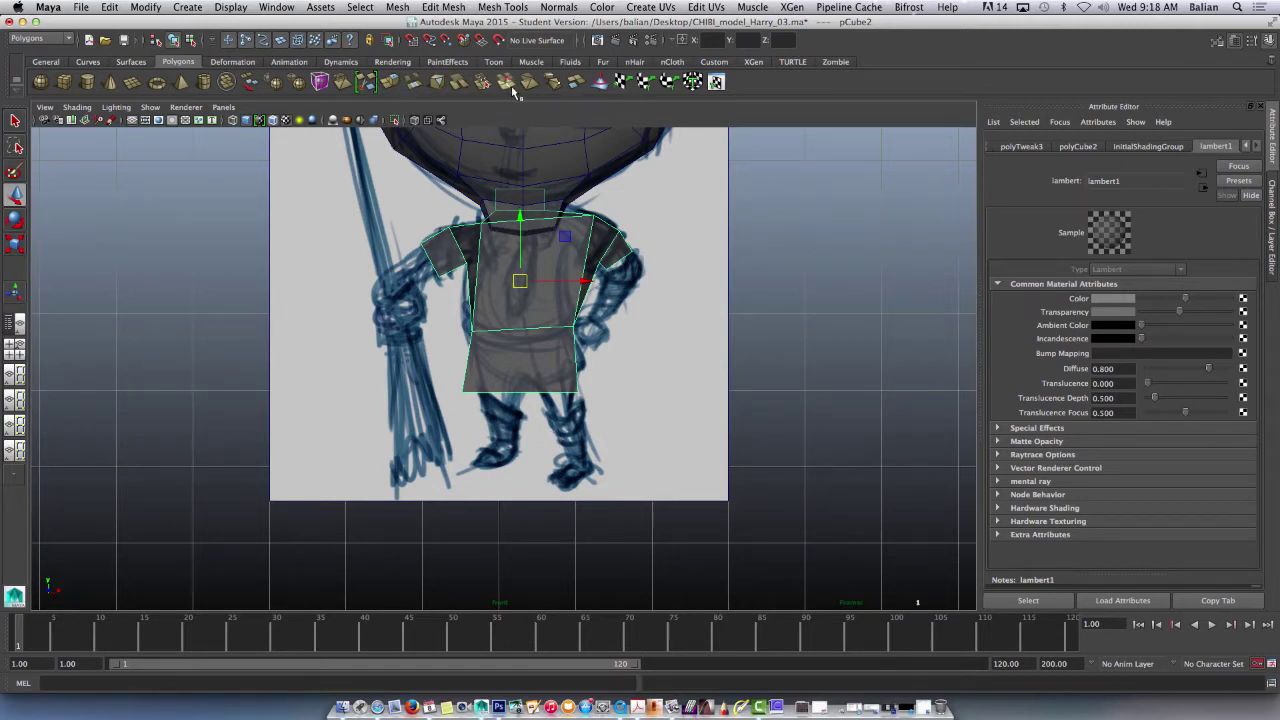
{"action": "double_click", "coordinate": [458, 83]}
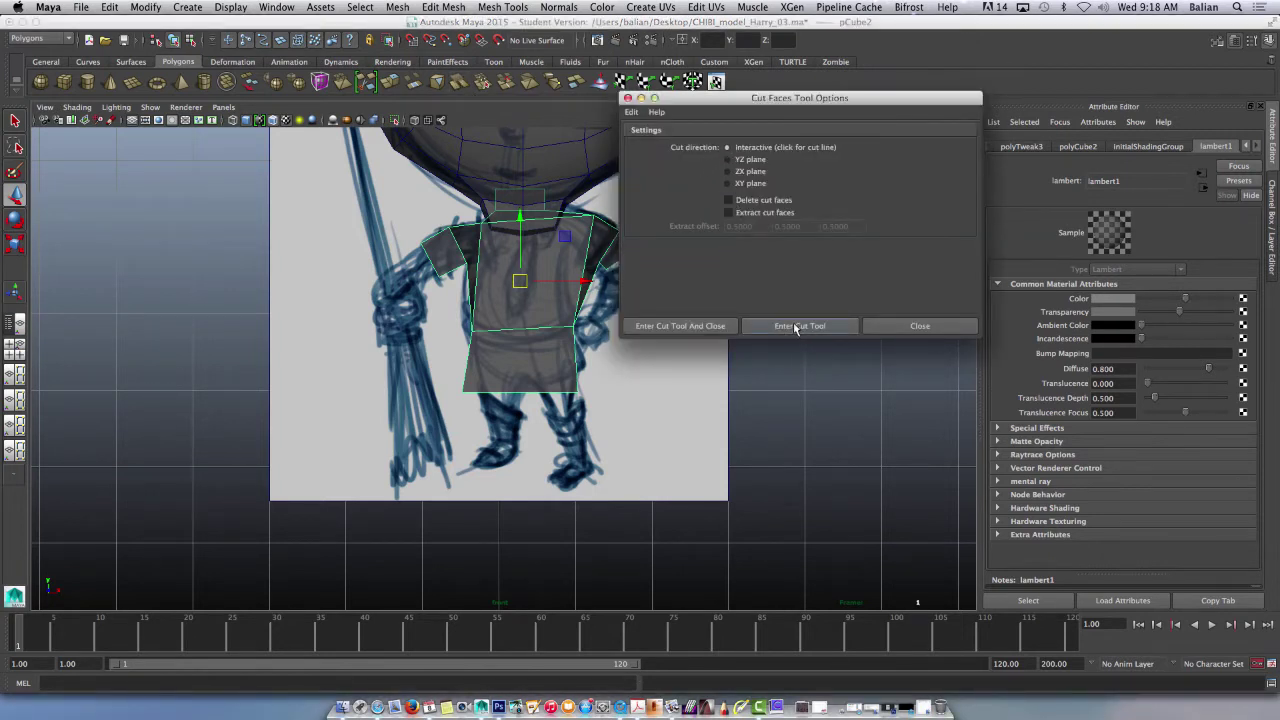
{"action": "left_click", "coordinate": [910, 326]}
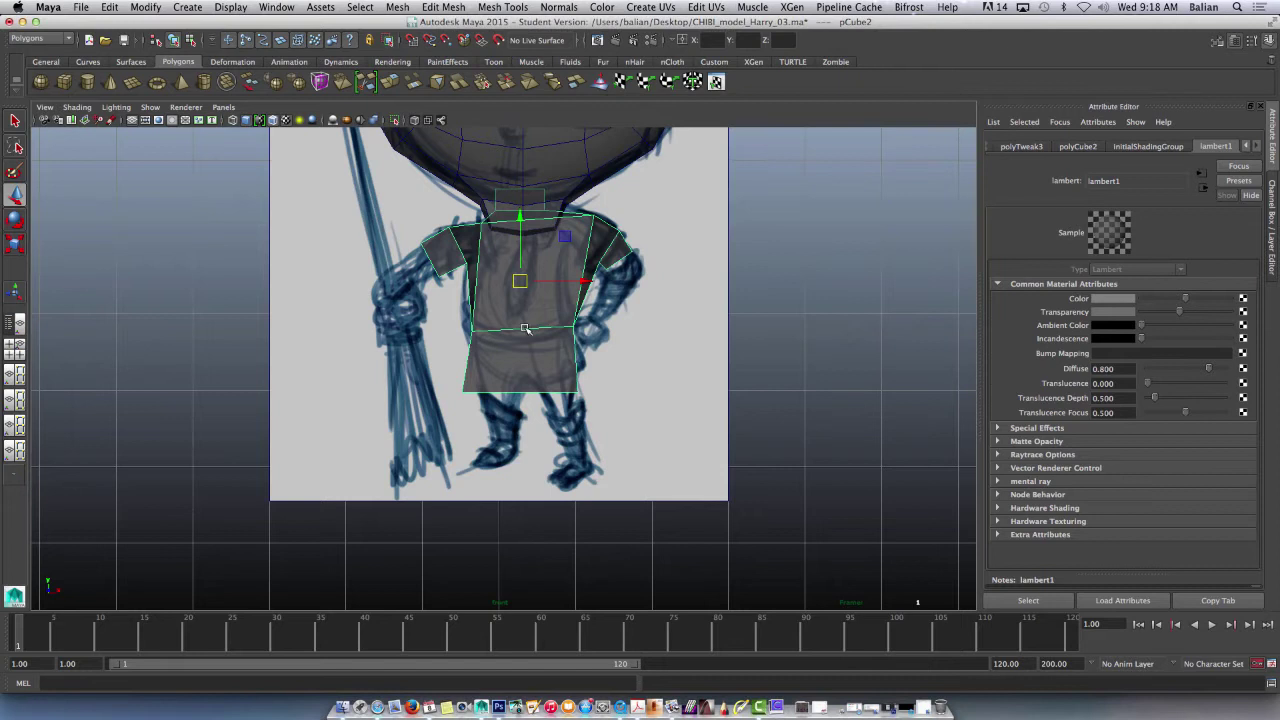
{"action": "left_click", "coordinate": [458, 83]}
{"action": "left_click_drag", "start_coordinate": [521, 334], "coordinate": [525, 345]}
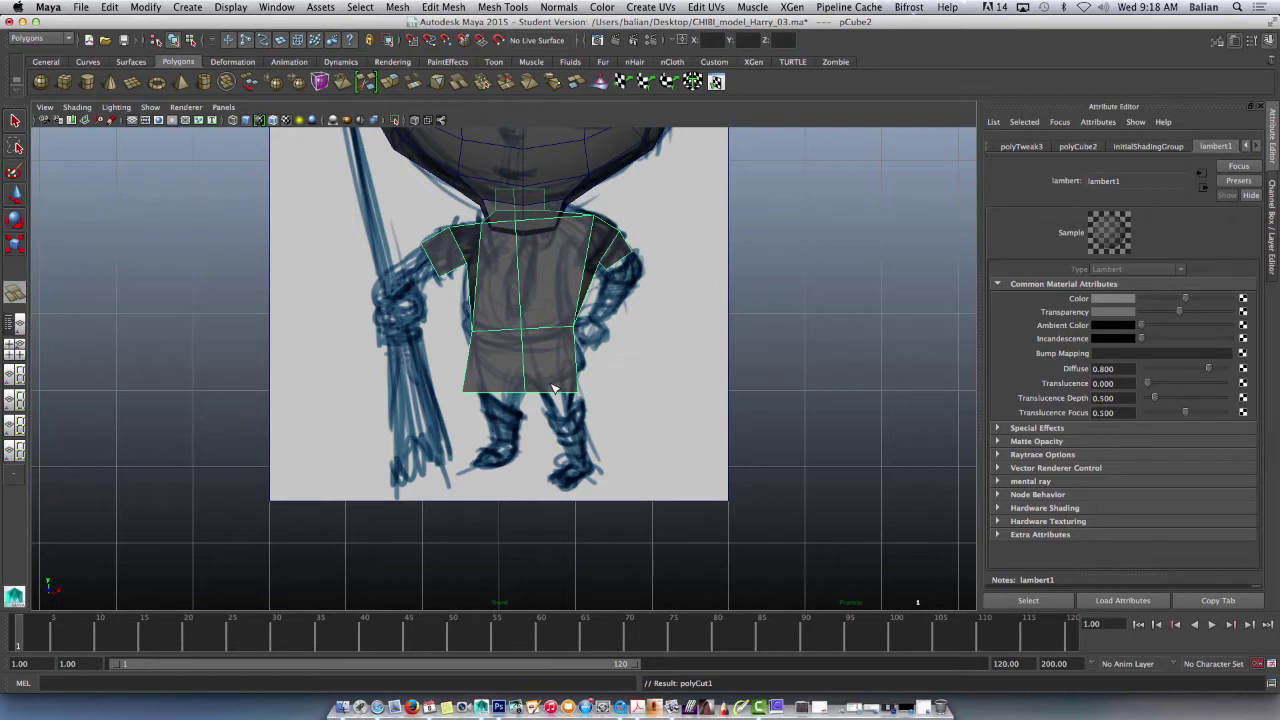
{"action": "key", "text": "w"}
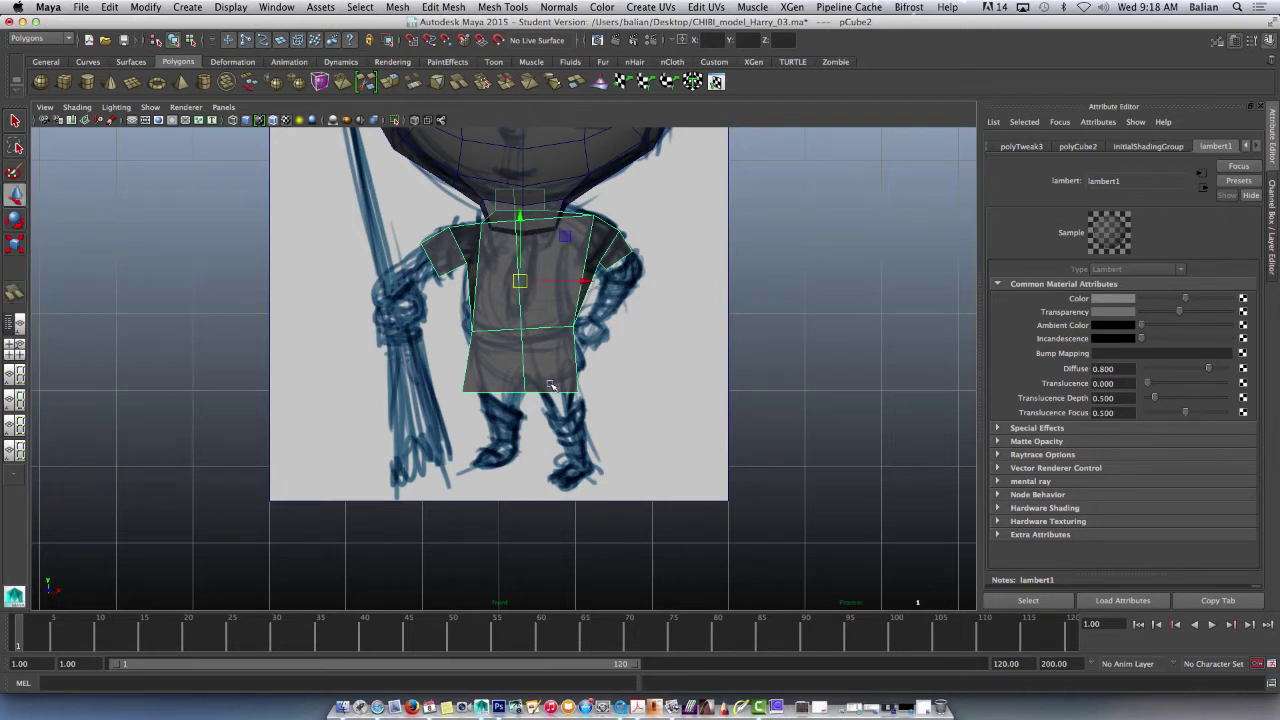
Step: In the perspective view, shift the middle edge on the underside of the torso sideways to even out the two bottom faces
{"action": "key", "text": "space"}
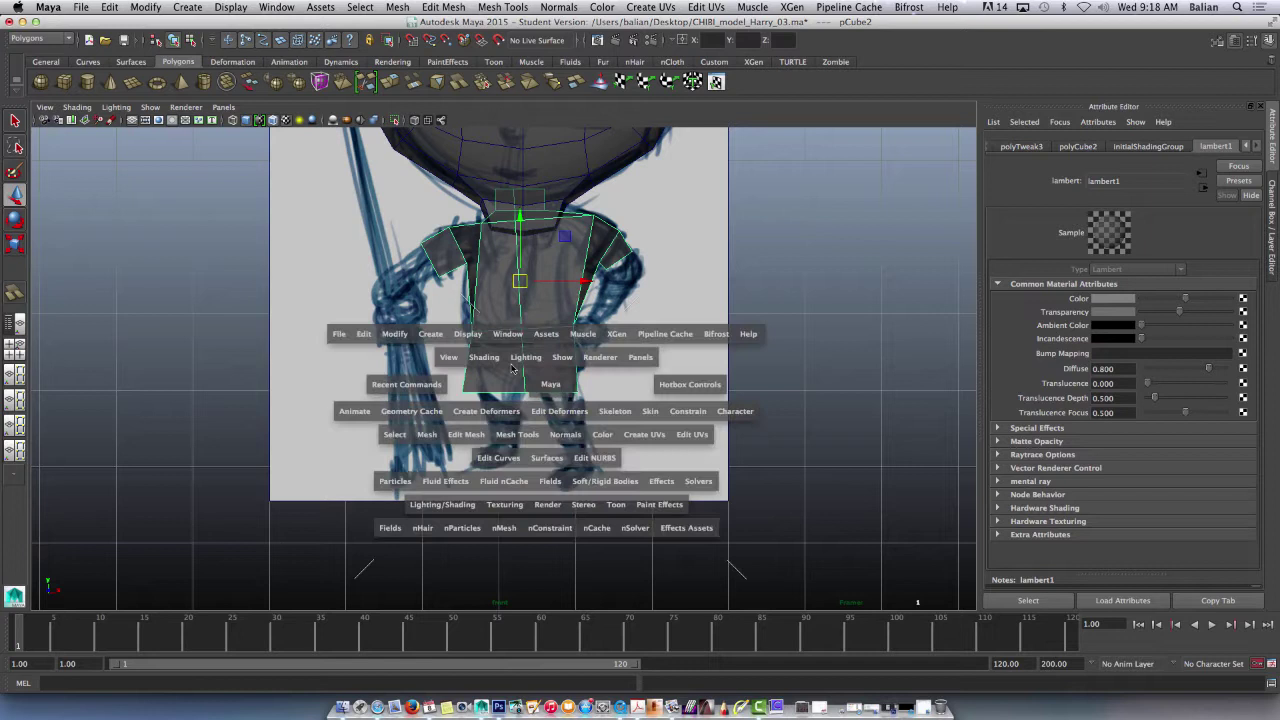
{"action": "left_click", "coordinate": [522, 358]}
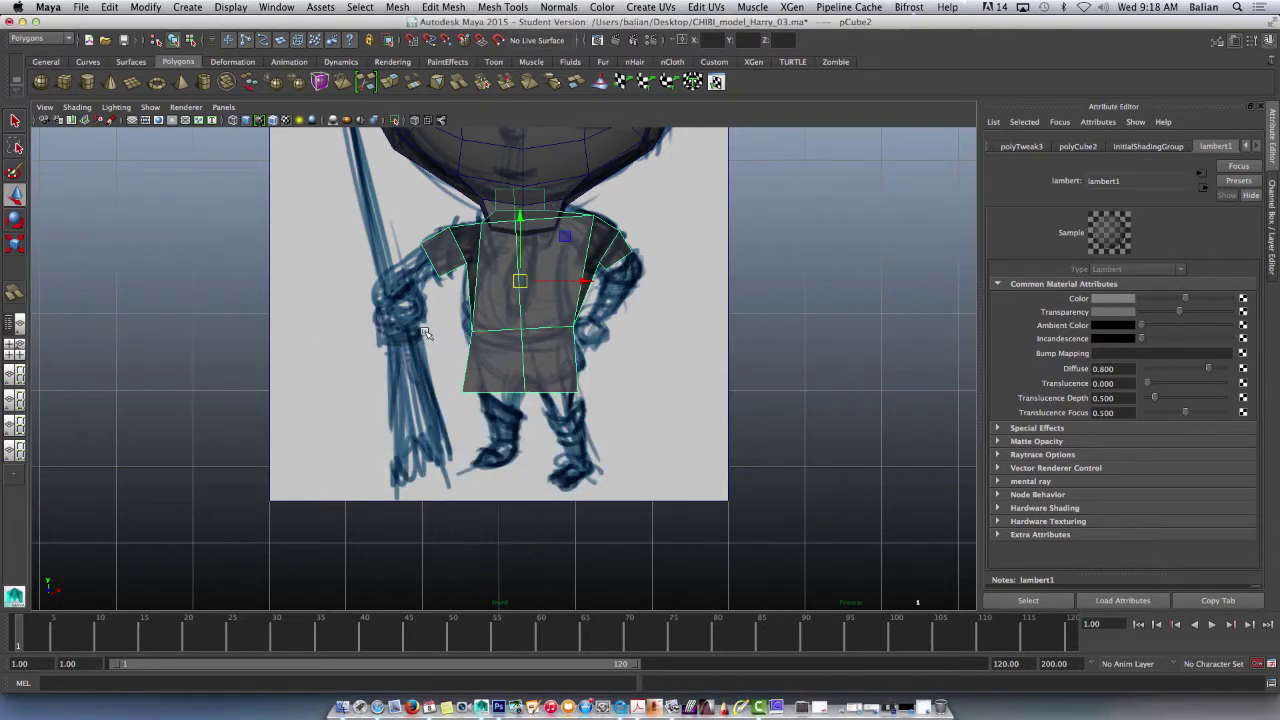
{"action": "key", "text": "space"}
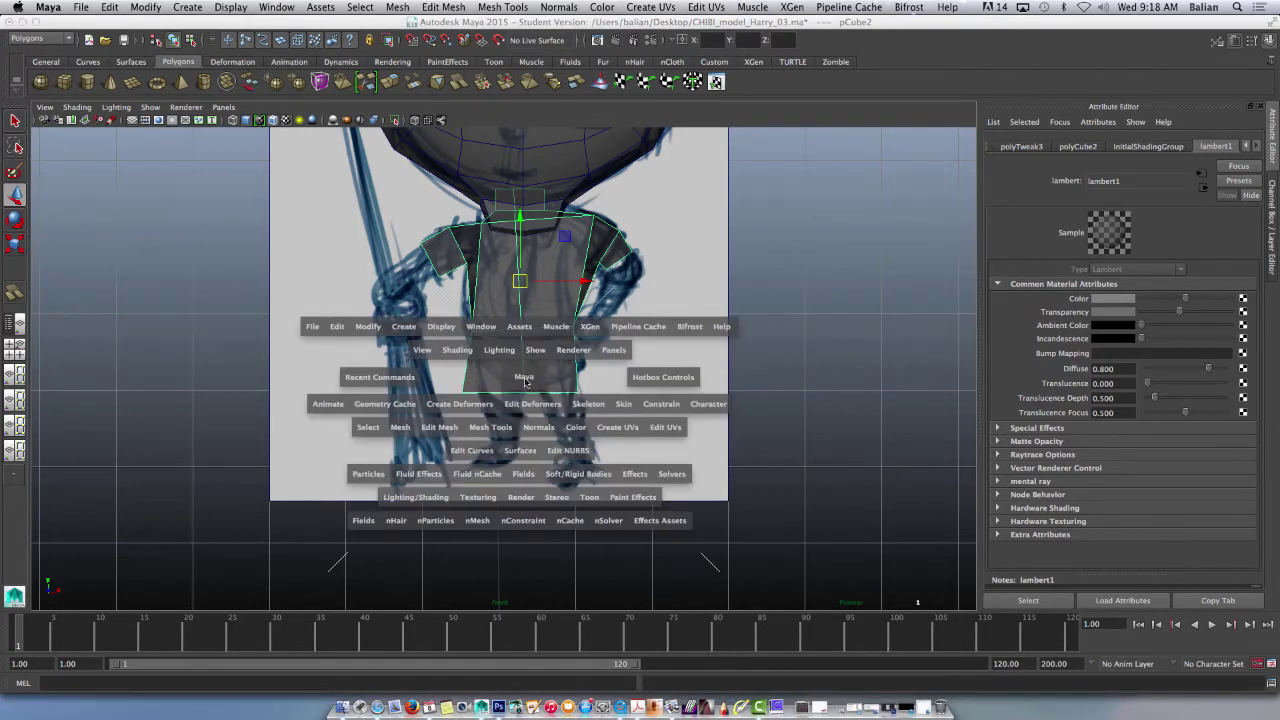
{"action": "left_click_drag", "start_coordinate": [524, 381], "coordinate": [531, 348]}
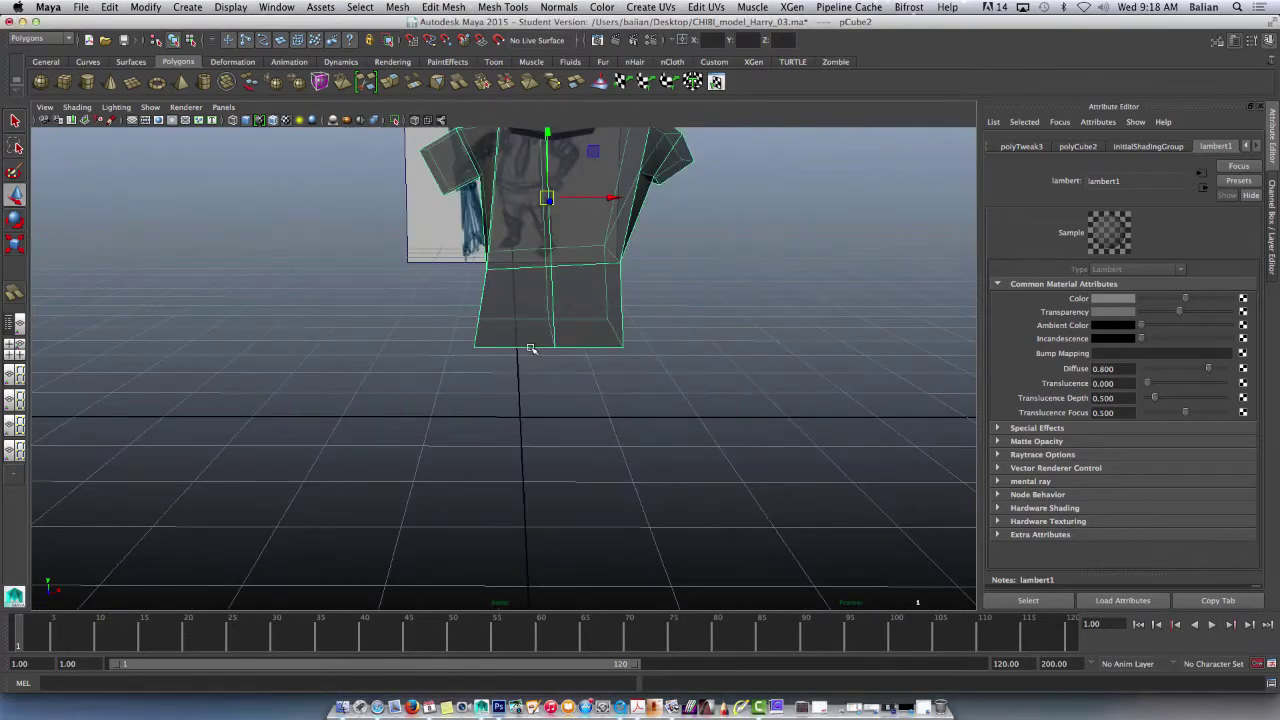
{"action": "mouse_move", "coordinate": [435, 328]}
{"action": "left_mouse_down", "text": "alt"}
{"action": "mouse_move", "coordinate": [414, 283]}
{"action": "mouse_move", "coordinate": [430, 278]}
{"action": "mouse_move", "coordinate": [458, 374]}
{"action": "mouse_move", "coordinate": [442, 360]}
{"action": "left_mouse_up", "text": "alt"}
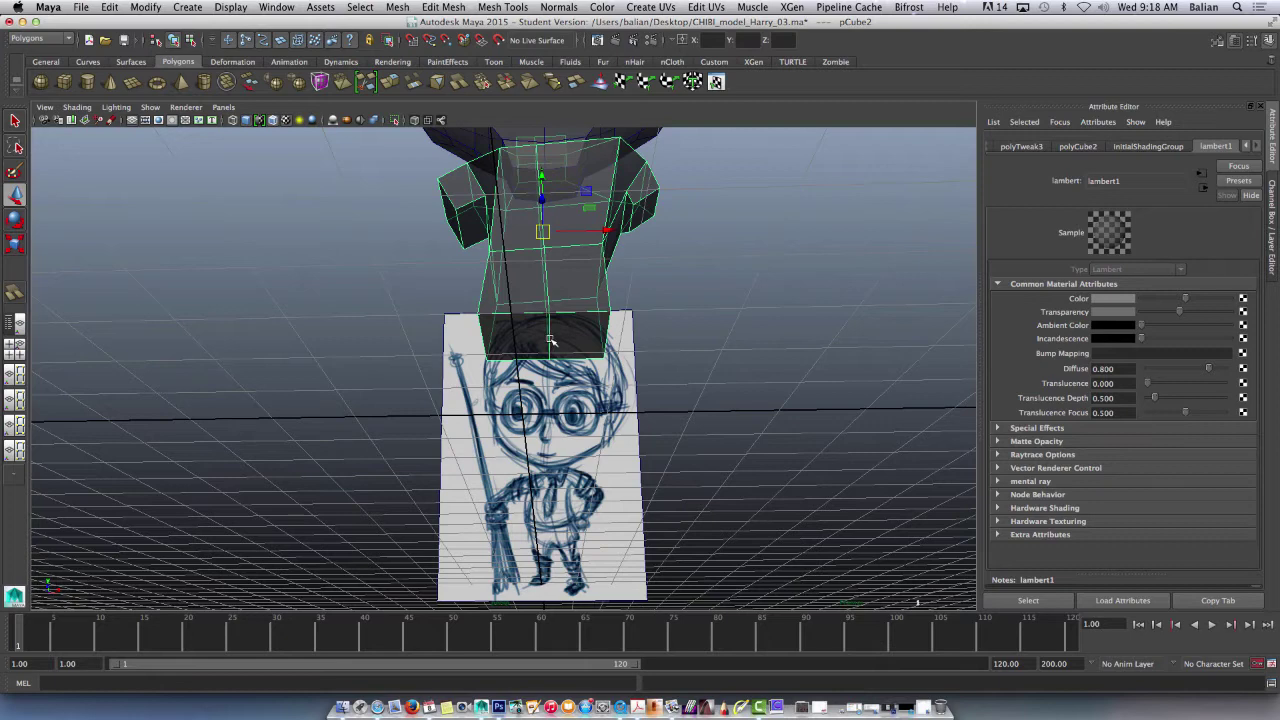
{"action": "right_click_drag", "start_coordinate": [551, 342], "coordinate": [549, 310]}
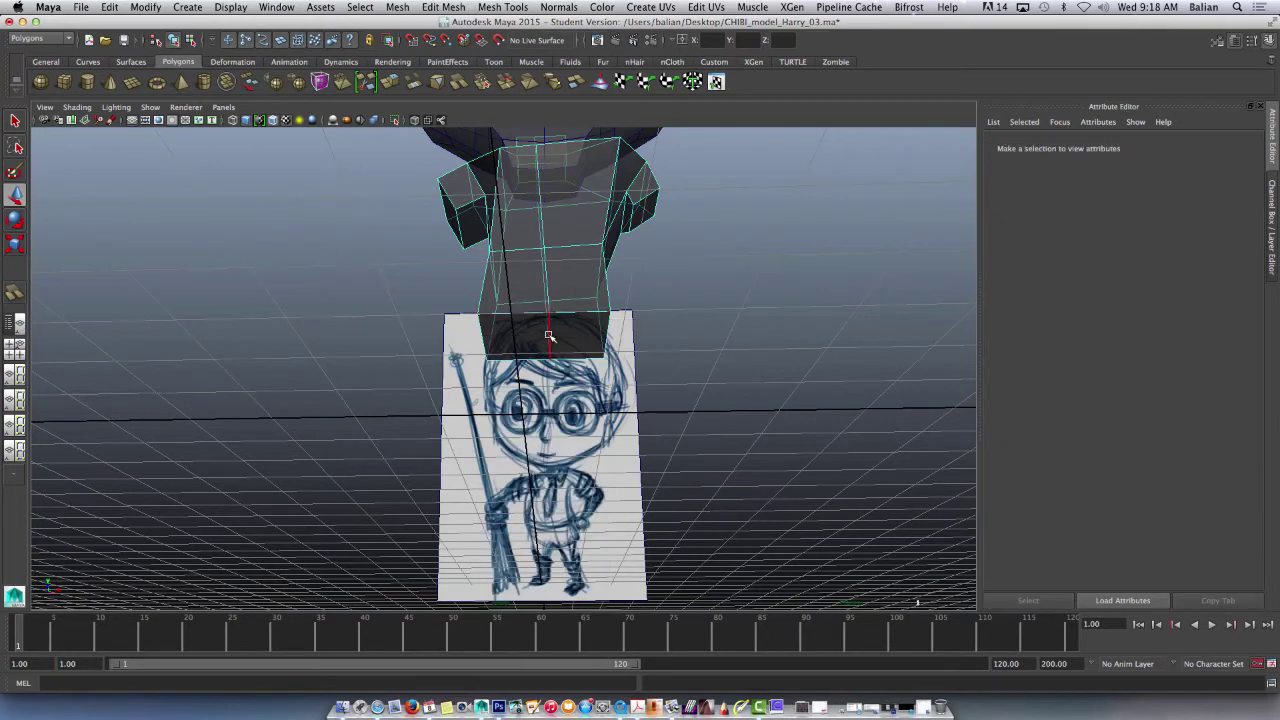
{"action": "left_click", "coordinate": [550, 338]}
{"action": "key", "text": "z"}
{"action": "left_click", "coordinate": [550, 340]}
{"action": "left_click_drag", "start_coordinate": [586, 338], "coordinate": [579, 339]}
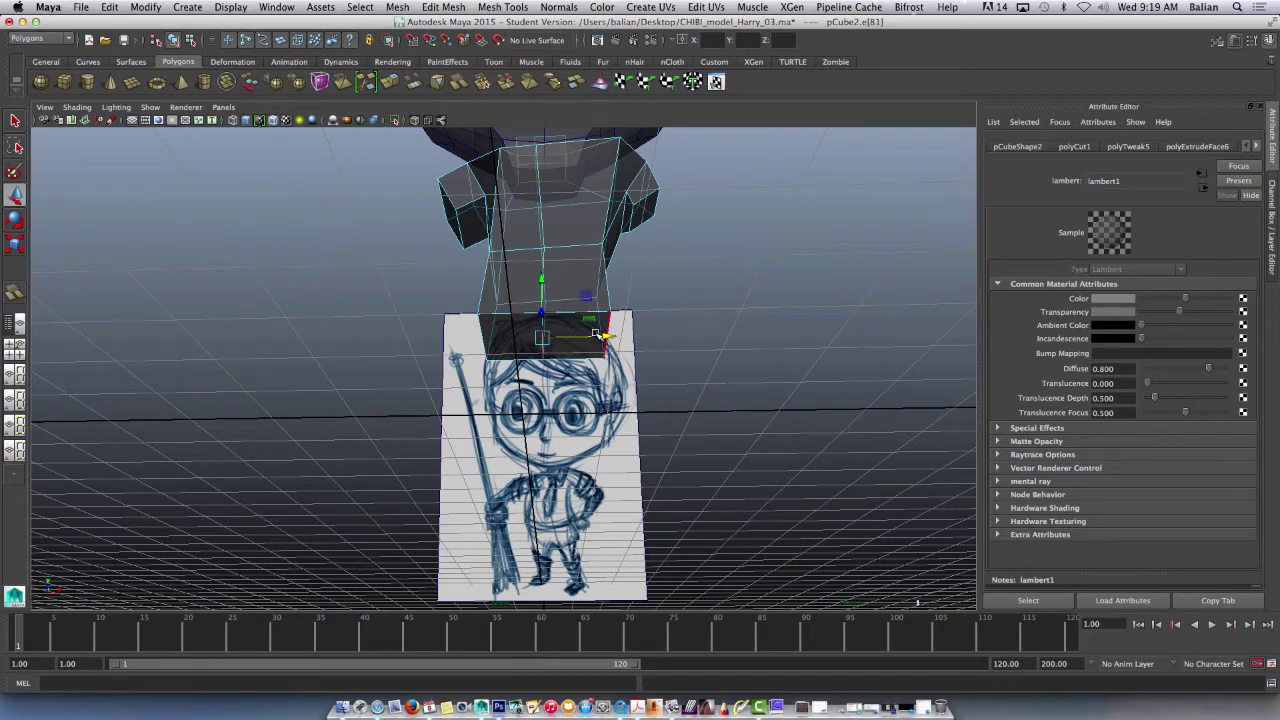
Step: Try to extrude the two underside faces of the torso and scale them uniformly to 0.75
{"action": "right_click_drag", "start_coordinate": [572, 340], "coordinate": [569, 340]}
{"action": "left_click", "coordinate": [569, 340]}
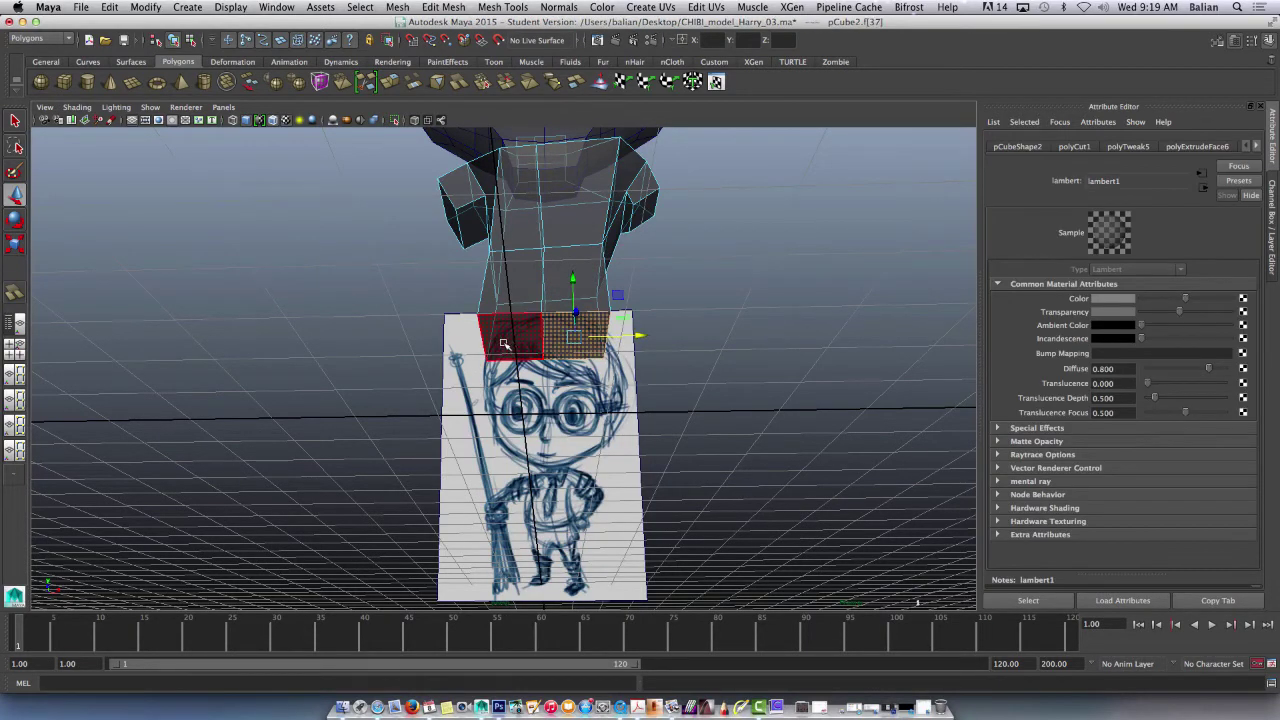
{"action": "left_click", "coordinate": [510, 335], "text": "shift"}
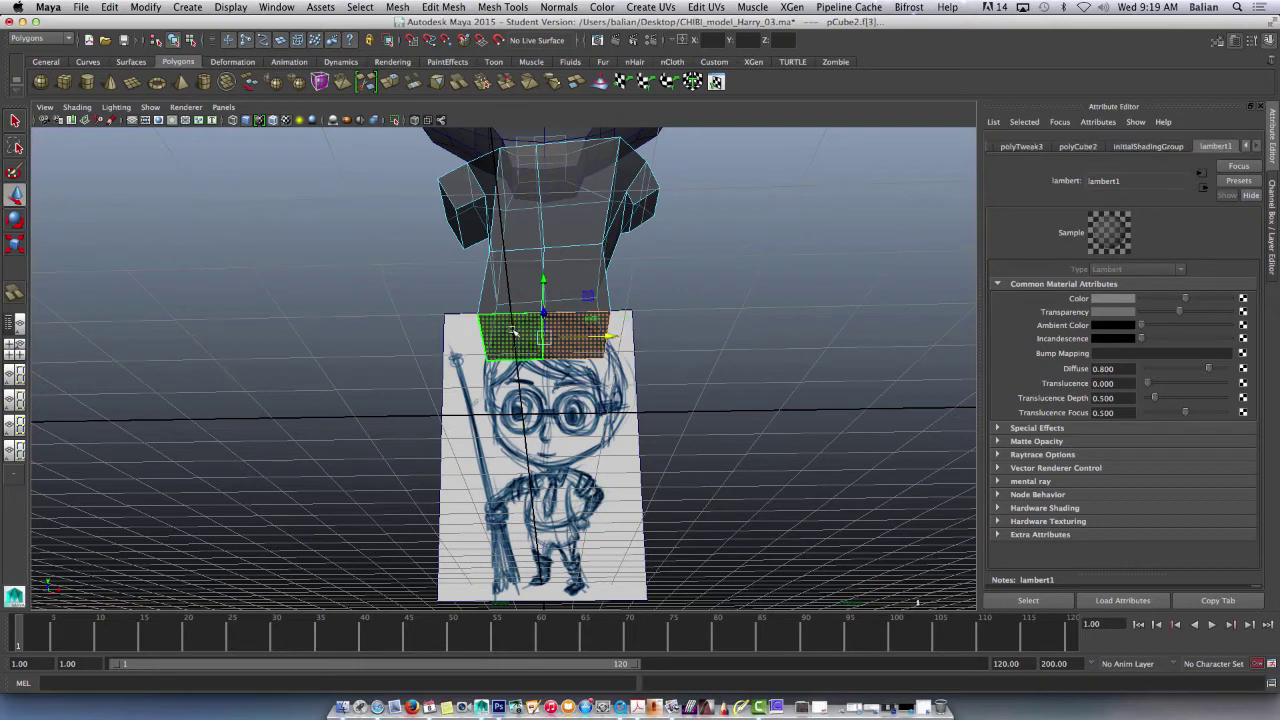
{"action": "left_click", "coordinate": [389, 82]}
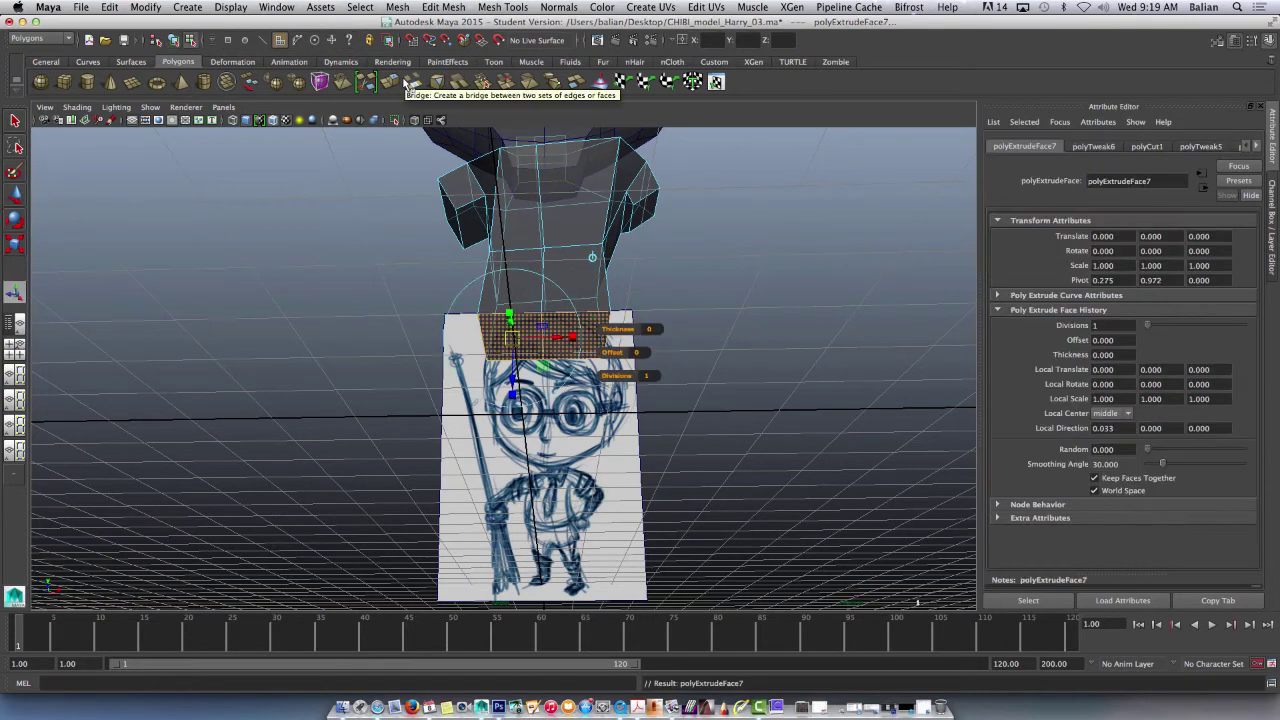
{"action": "left_click_drag", "start_coordinate": [511, 338], "coordinate": [524, 349]}
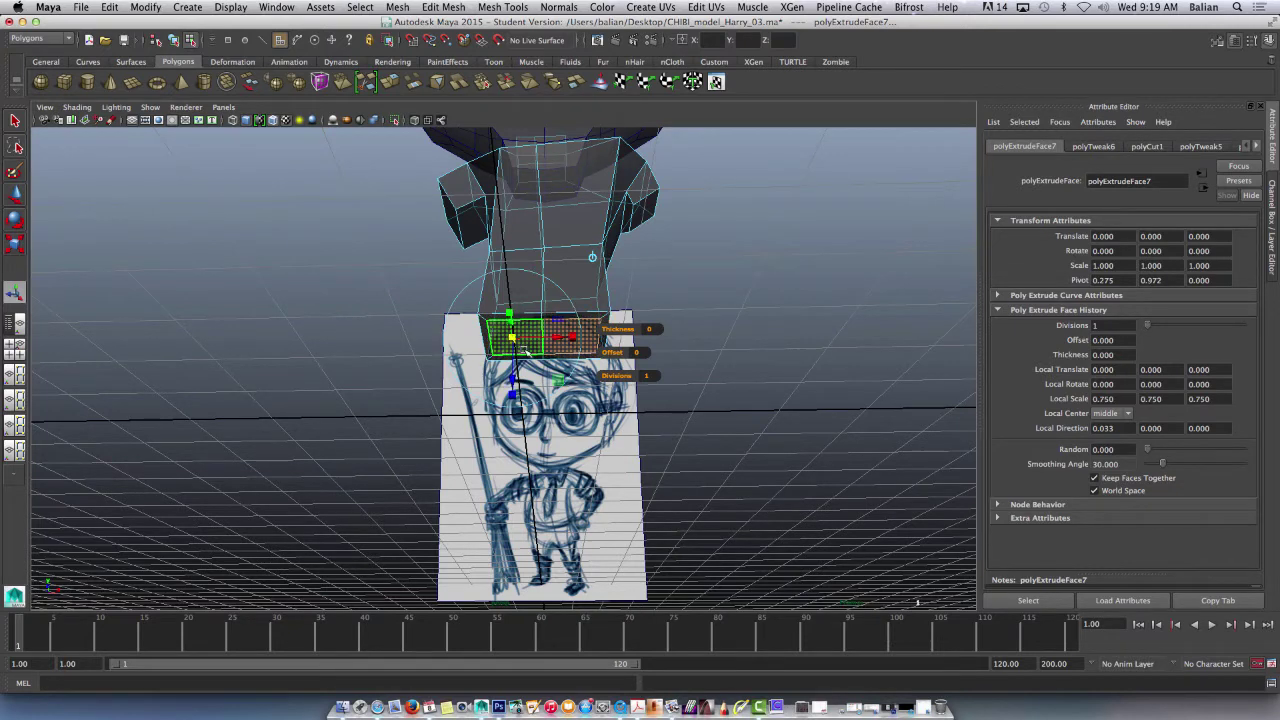
{"action": "left_click_drag", "start_coordinate": [557, 336], "coordinate": [554, 336]}
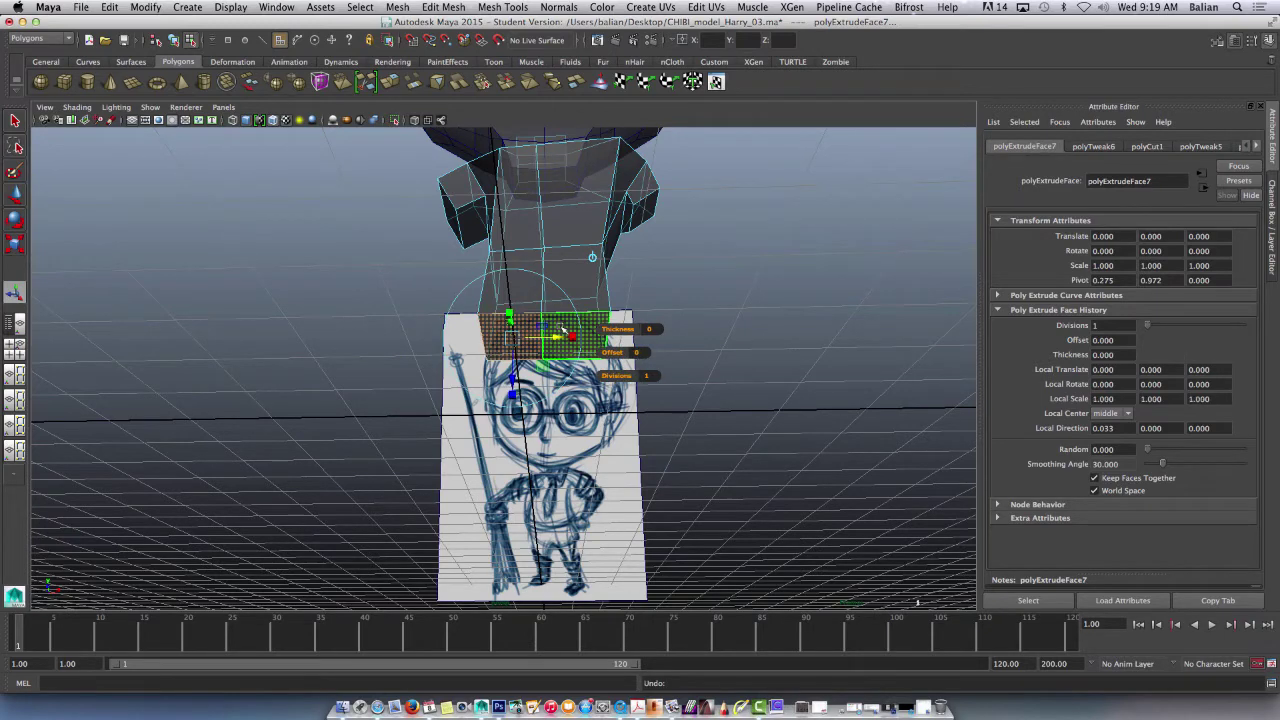
{"action": "left_click", "coordinate": [563, 330]}
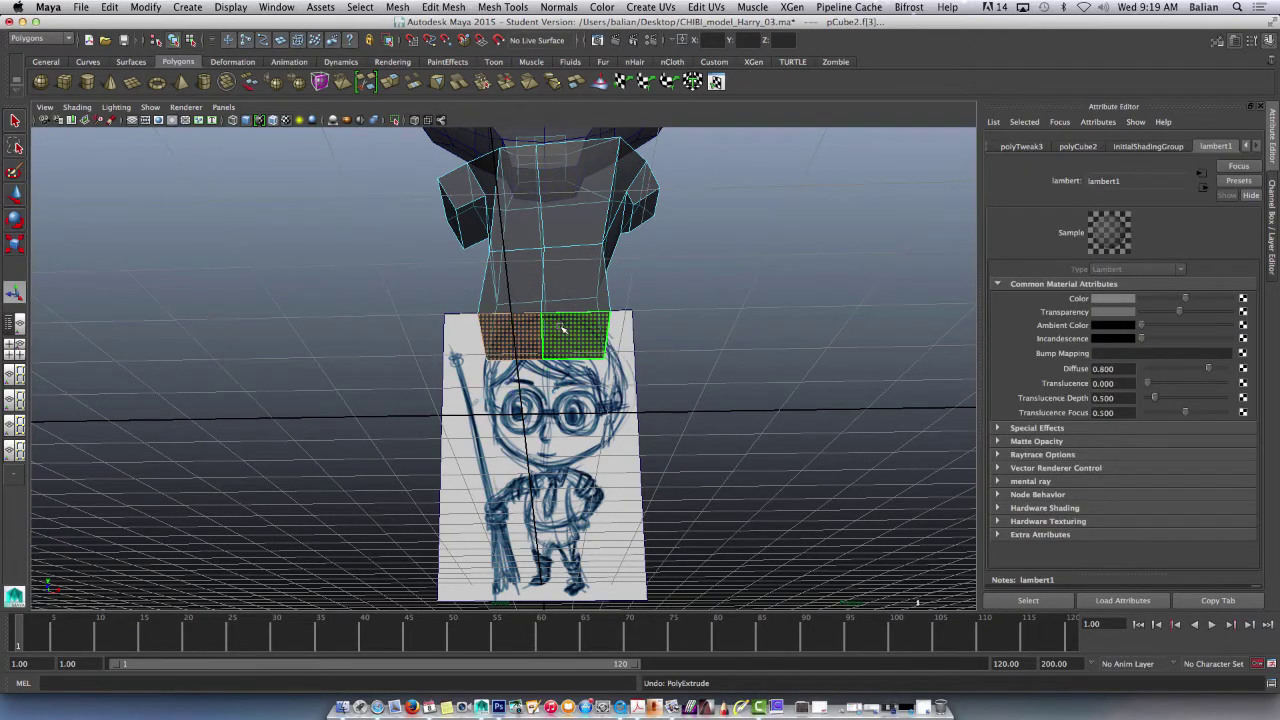
Step: Try making the body's lambert1 material fully opaque while viewing the underside, and undo the change and the face selection
{"action": "left_click_drag", "start_coordinate": [1182, 312], "coordinate": [1124, 323]}
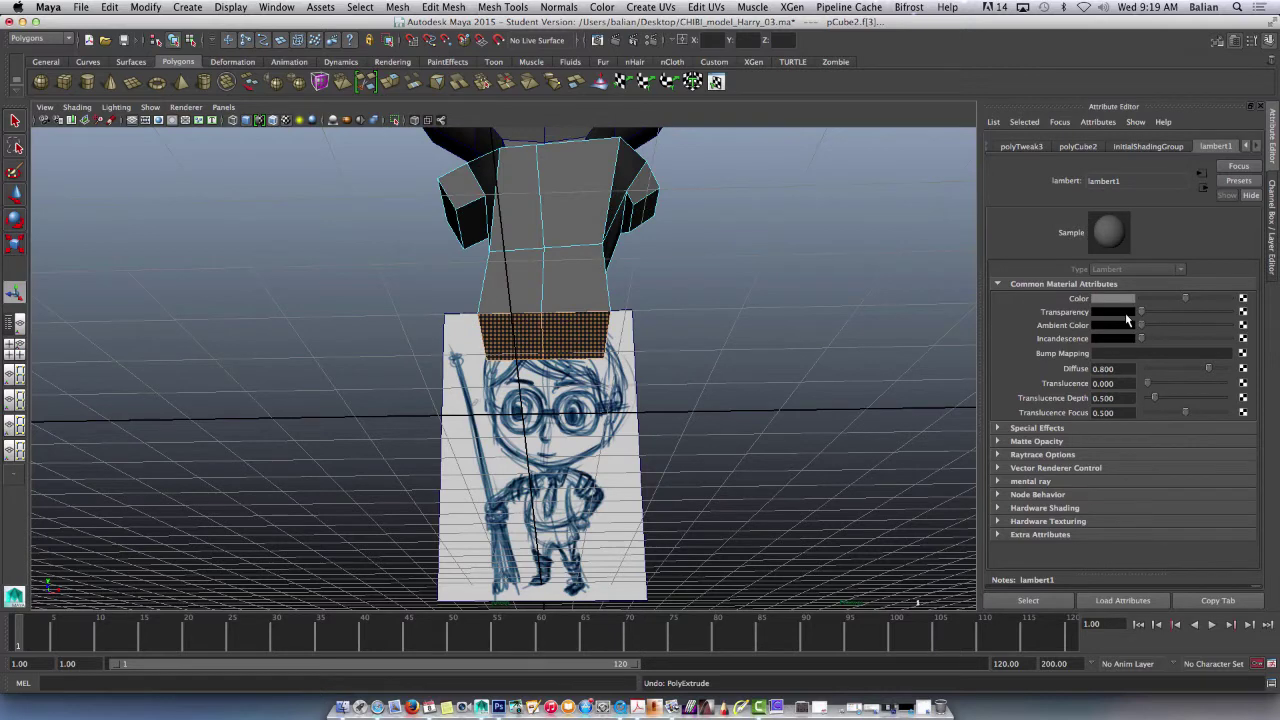
{"action": "mouse_move", "coordinate": [337, 352]}
{"action": "left_mouse_down", "text": "alt"}
{"action": "mouse_move", "coordinate": [337, 363]}
{"action": "mouse_move", "coordinate": [346, 350]}
{"action": "left_mouse_up", "text": "alt"}
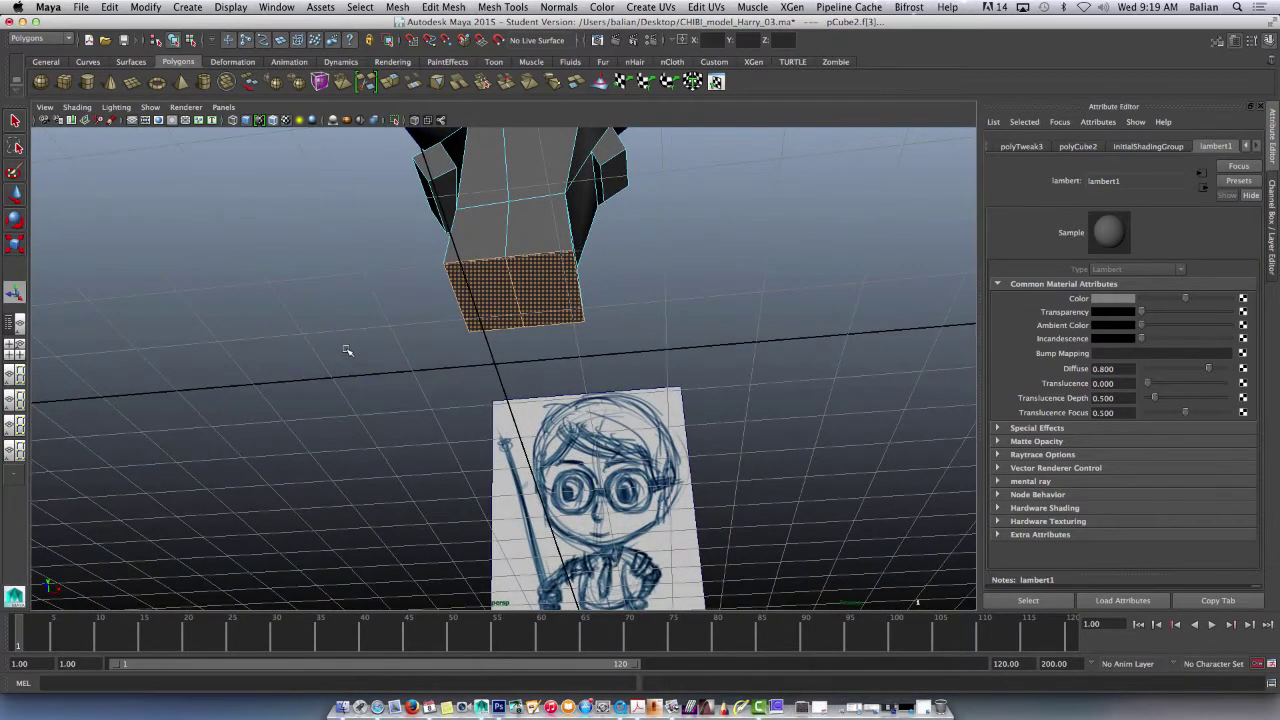
{"action": "key", "text": "z"}
{"action": "key", "text": "z"}
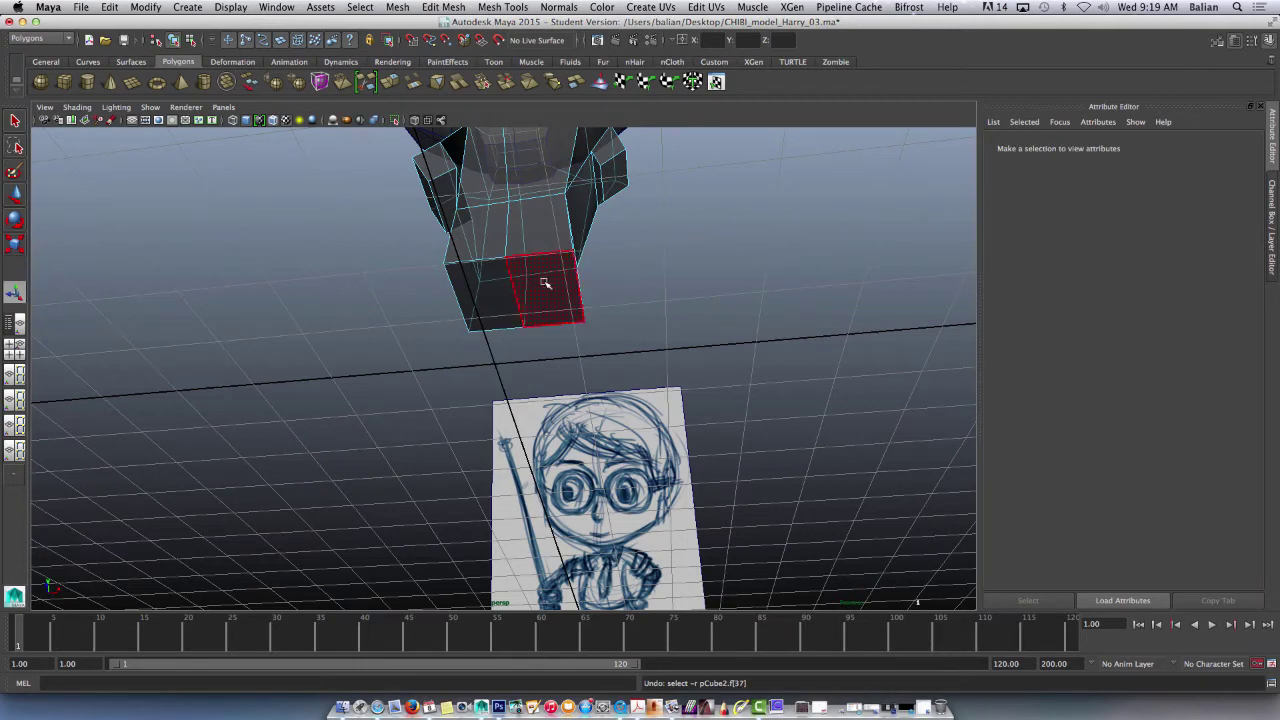
Step: Extrude the two underside faces of the torso together and scale the extrusion inward to about 0.75
{"action": "right_click", "coordinate": [533, 286]}
{"action": "left_click", "coordinate": [533, 286]}
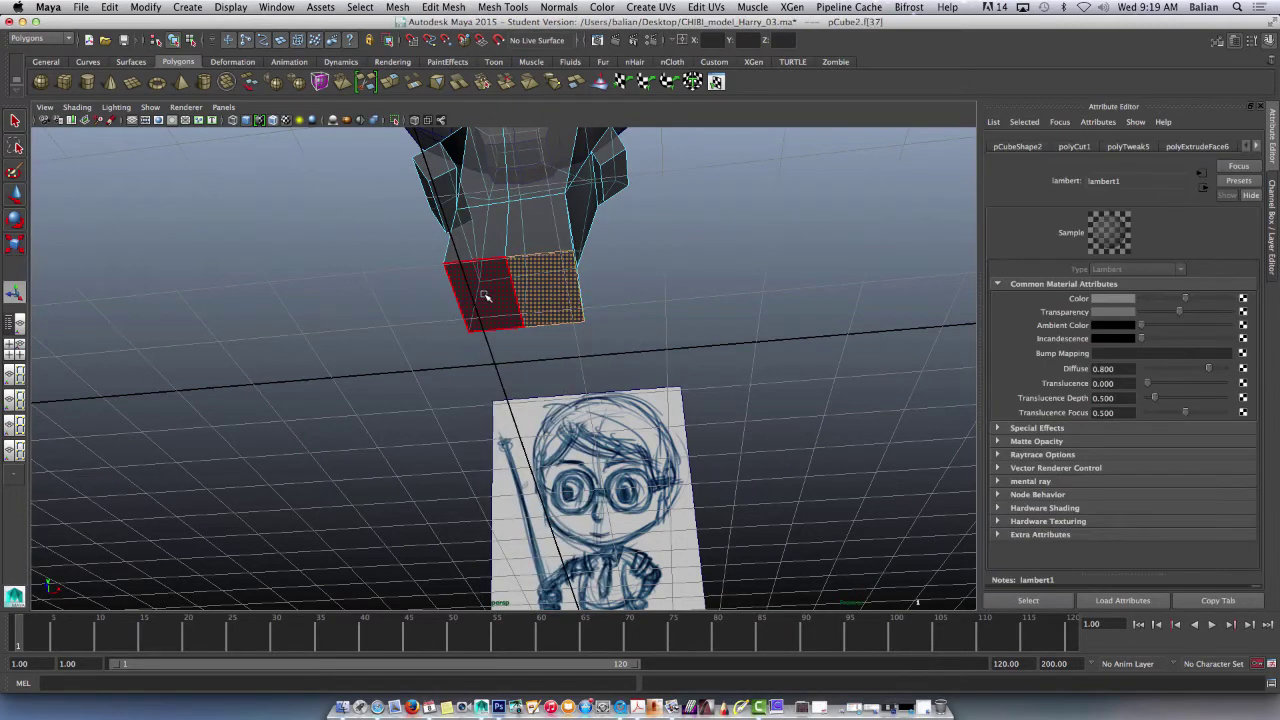
{"action": "left_click", "coordinate": [487, 290], "text": "shift"}
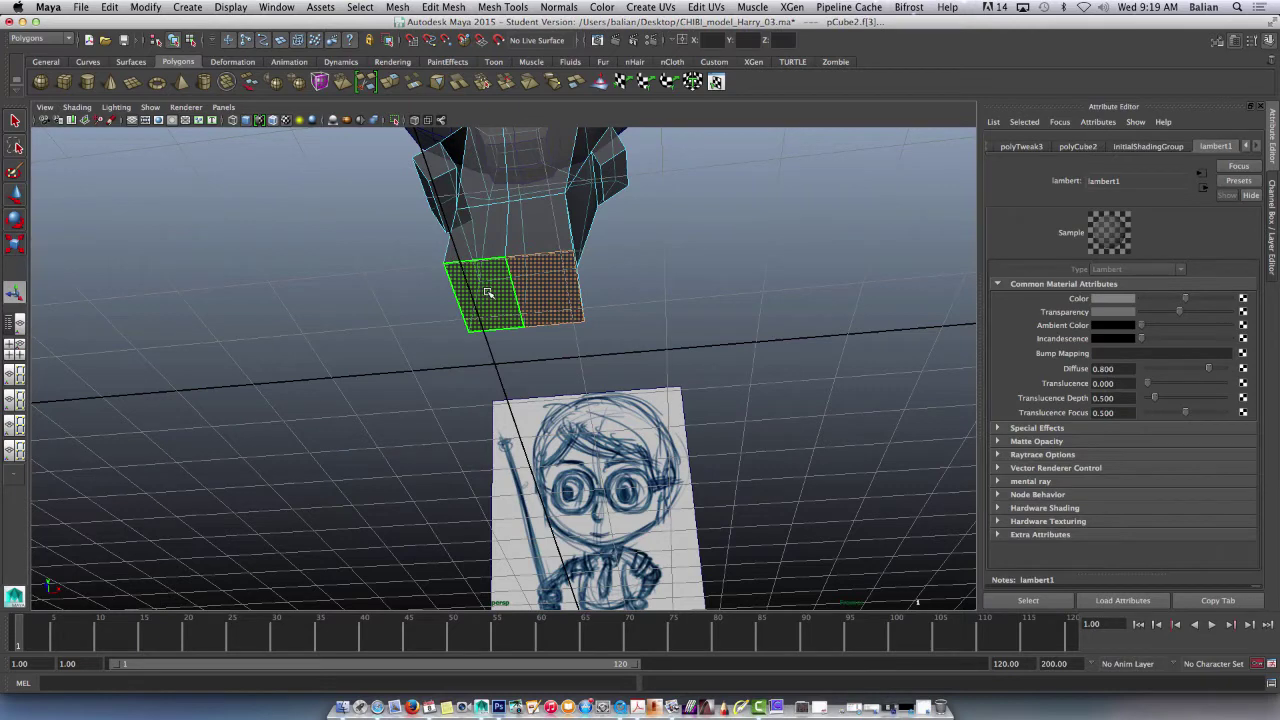
{"action": "left_click", "coordinate": [389, 82]}
{"action": "mouse_move", "coordinate": [346, 322]}
{"action": "left_mouse_down", "text": "alt"}
{"action": "mouse_move", "coordinate": [331, 334]}
{"action": "mouse_move", "coordinate": [346, 338]}
{"action": "left_mouse_up", "text": "alt"}
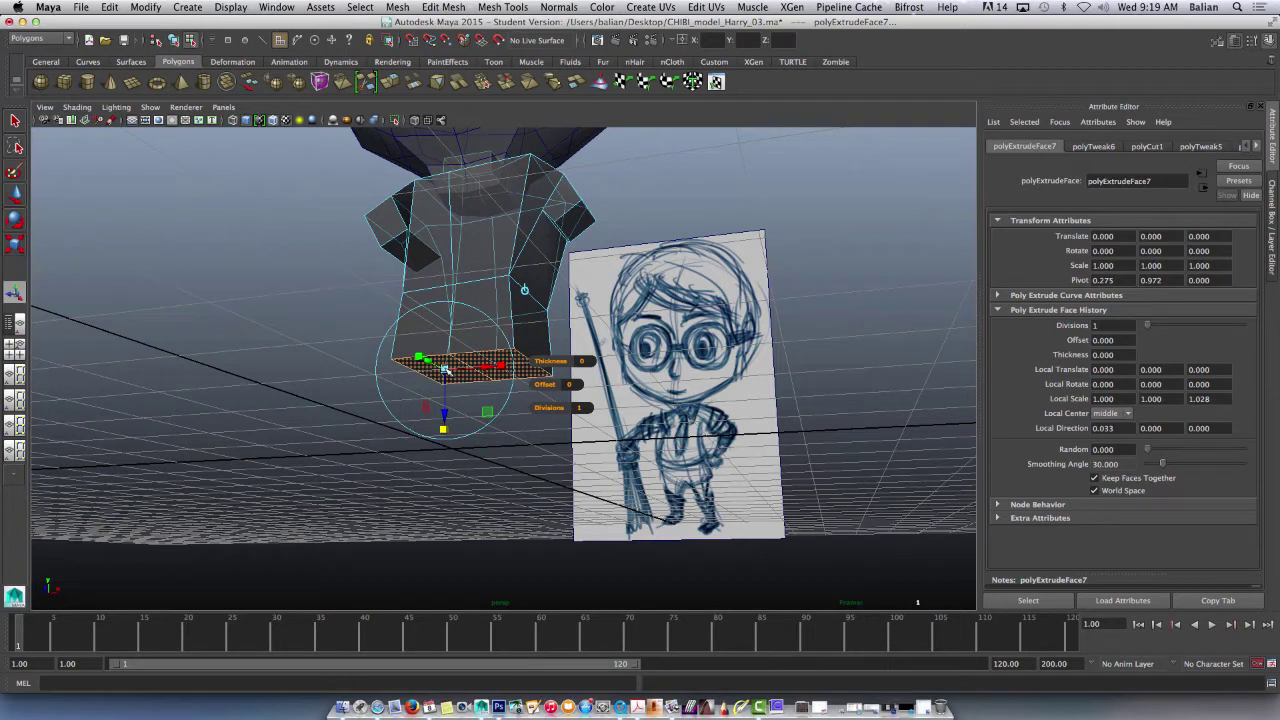
{"action": "left_click_drag", "start_coordinate": [446, 371], "coordinate": [433, 372]}
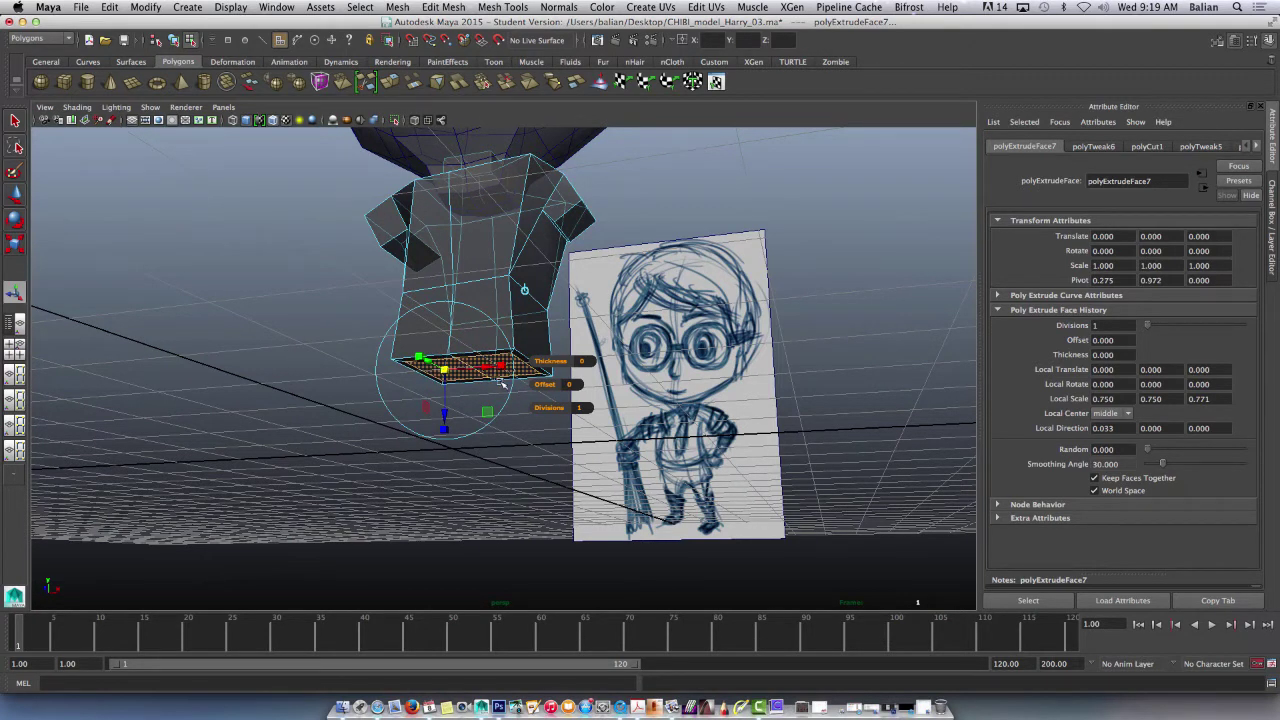
Step: Examine the underside extrusion by selecting its individual inner faces and the middle edge between them
{"action": "key", "text": "w"}
{"action": "left_click_drag", "start_coordinate": [502, 383], "coordinate": [357, 312], "text": "alt"}
{"action": "left_click", "coordinate": [388, 350]}
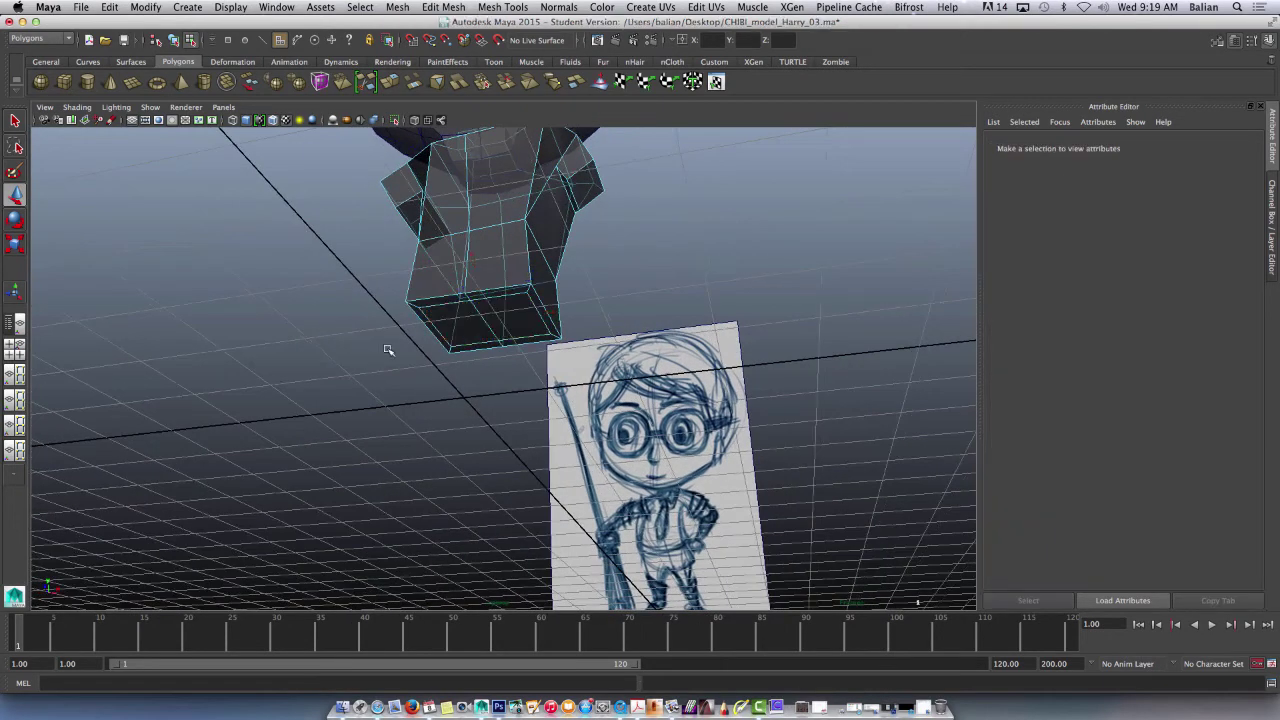
{"action": "left_click", "coordinate": [480, 322]}
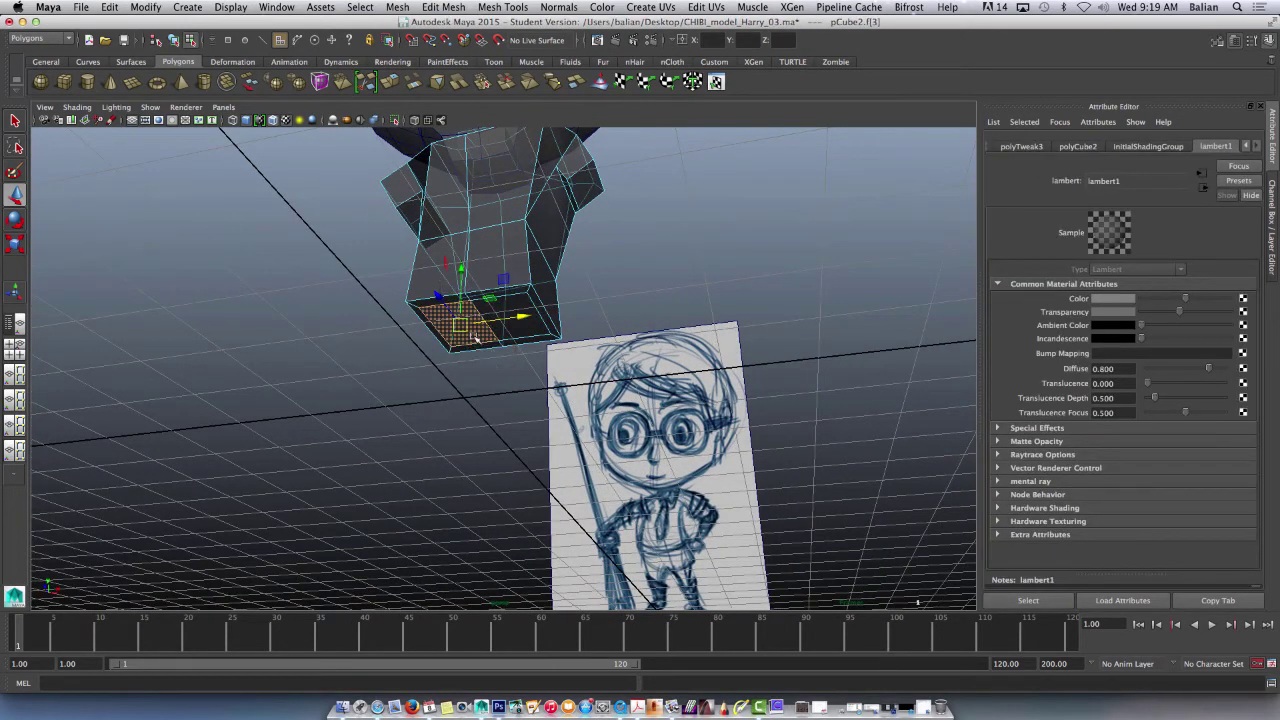
{"action": "left_click", "coordinate": [518, 308]}
{"action": "mouse_move", "coordinate": [516, 312]}
{"action": "right_mouse_down"}
{"action": "mouse_move", "coordinate": [502, 328]}
{"action": "mouse_move", "coordinate": [494, 318]}
{"action": "right_mouse_up"}
{"action": "left_click", "coordinate": [494, 318]}
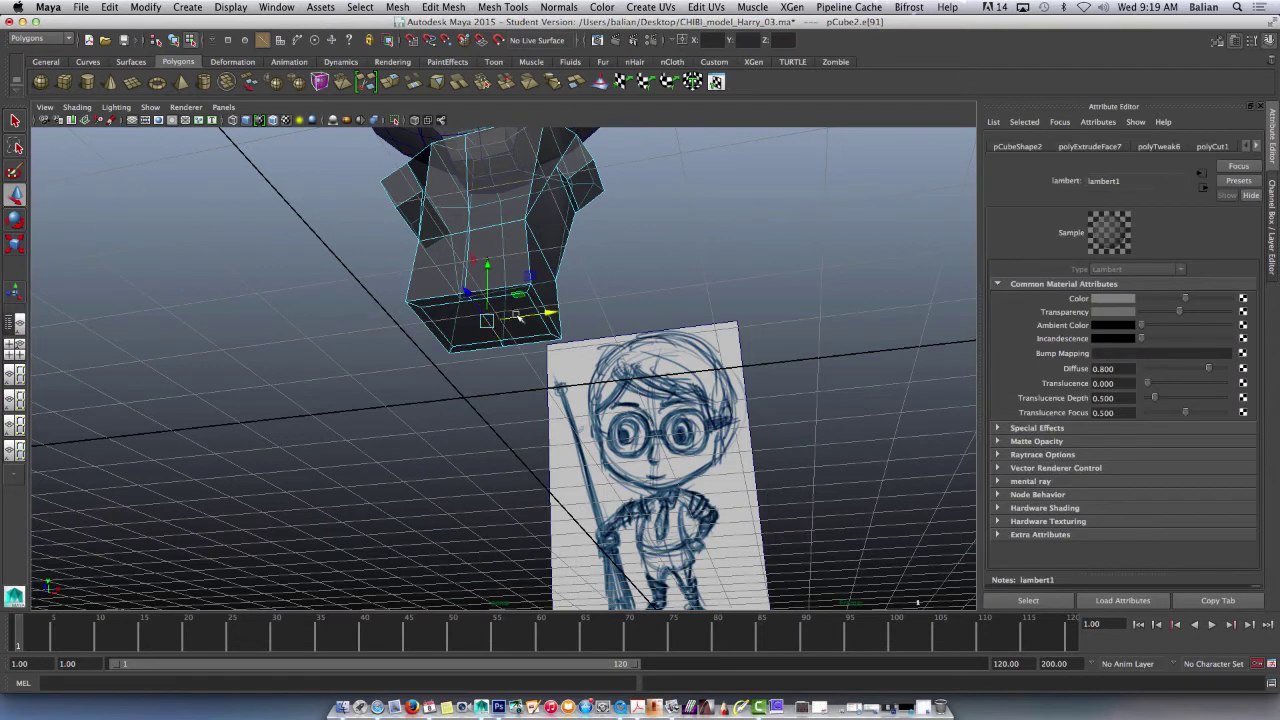
{"action": "left_click_drag", "start_coordinate": [525, 317], "coordinate": [513, 319]}
{"action": "key", "text": "ctrl+z"}
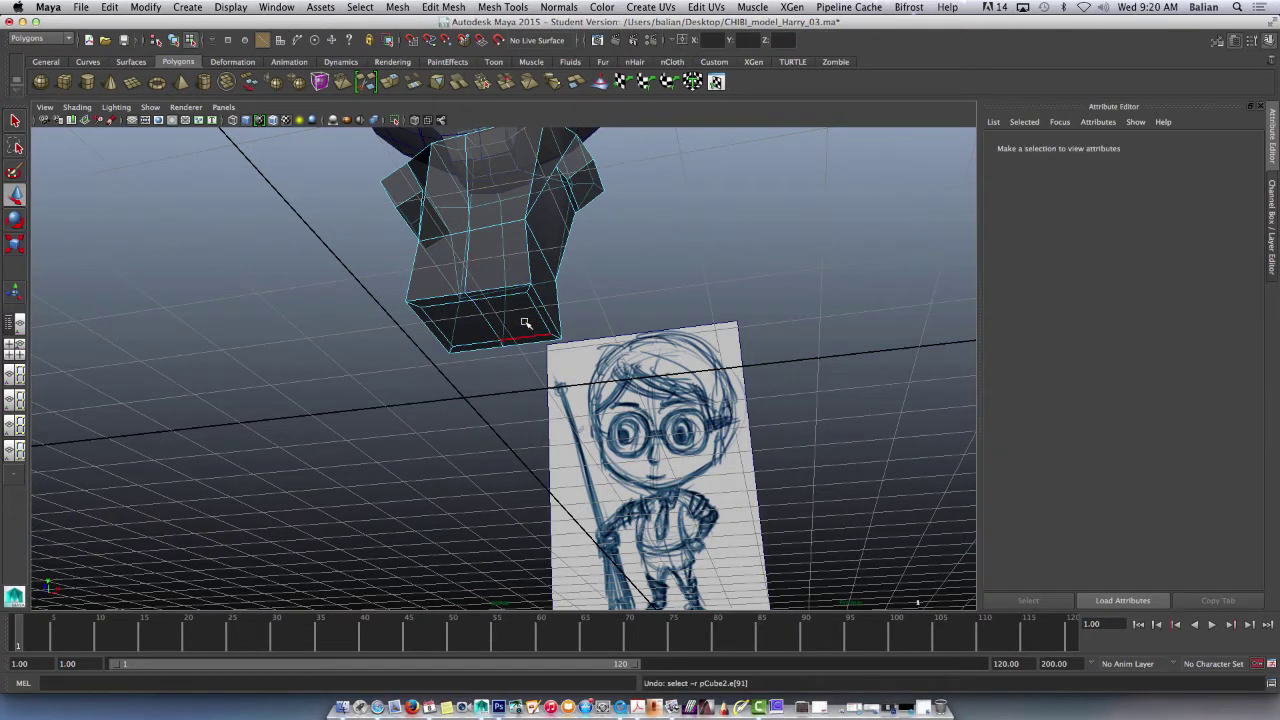
{"action": "right_click_drag", "start_coordinate": [515, 308], "coordinate": [511, 336]}
{"action": "left_click", "coordinate": [487, 314]}
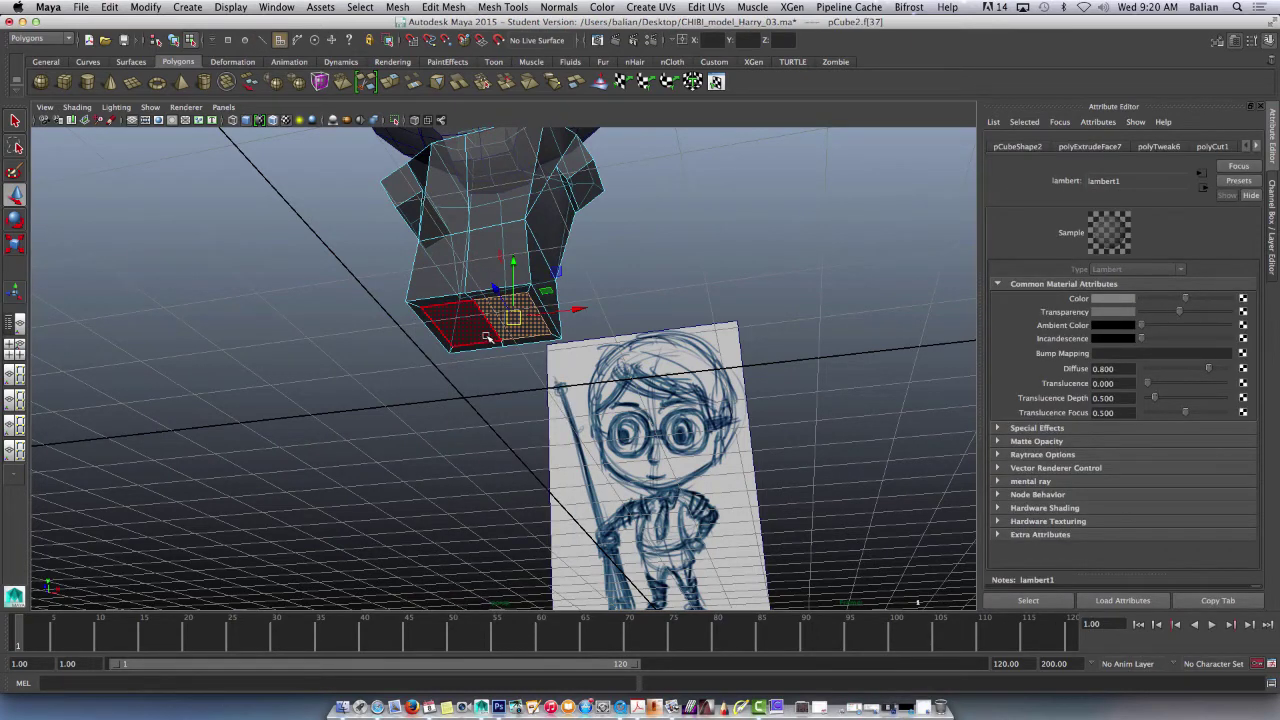
Step: Open the preferences and look through the Settings, Animation and Modeling categories for the polygon options
{"action": "left_click", "coordinate": [437, 8]}
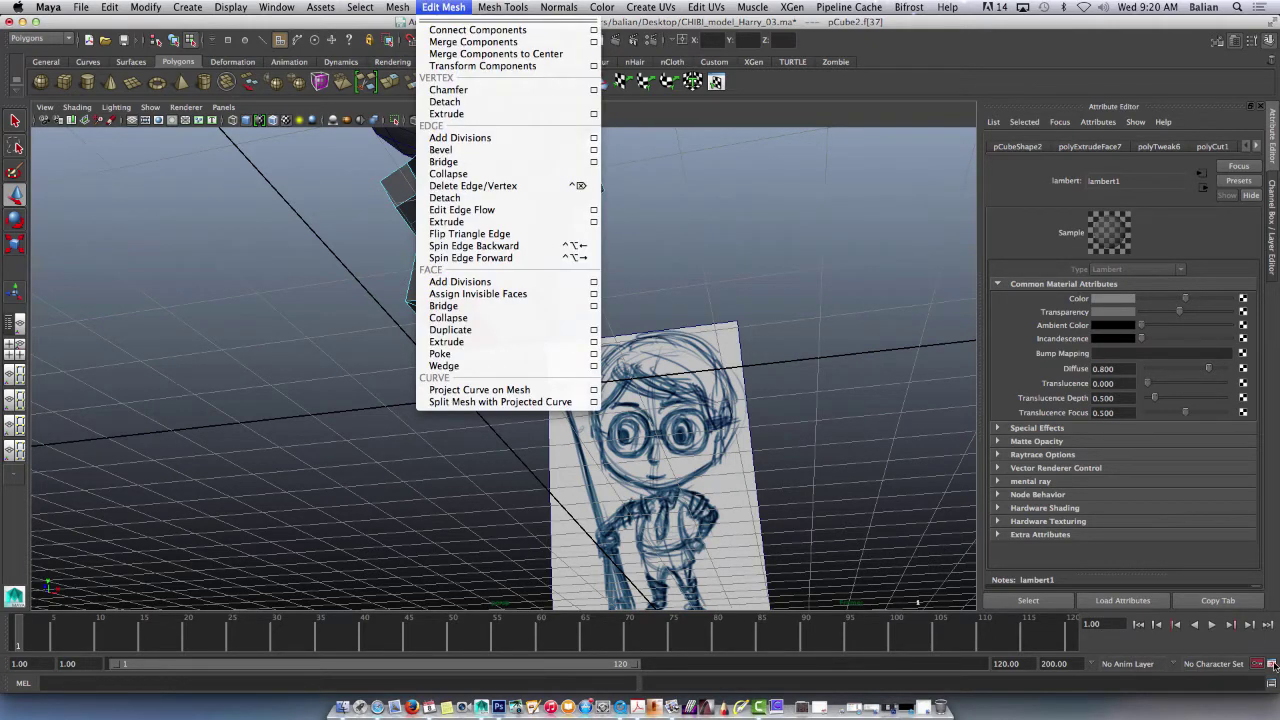
{"action": "left_click", "coordinate": [1272, 664]}
{"action": "left_click", "coordinate": [1271, 663]}
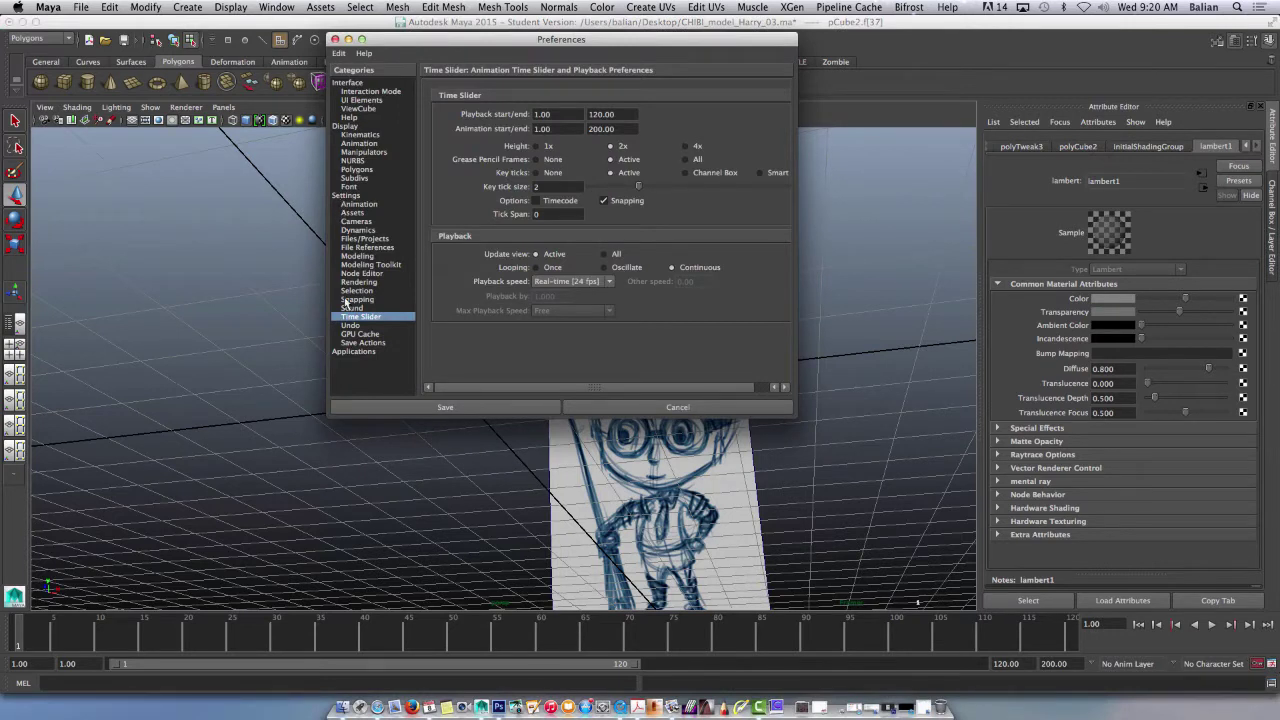
{"action": "left_click", "coordinate": [345, 196]}
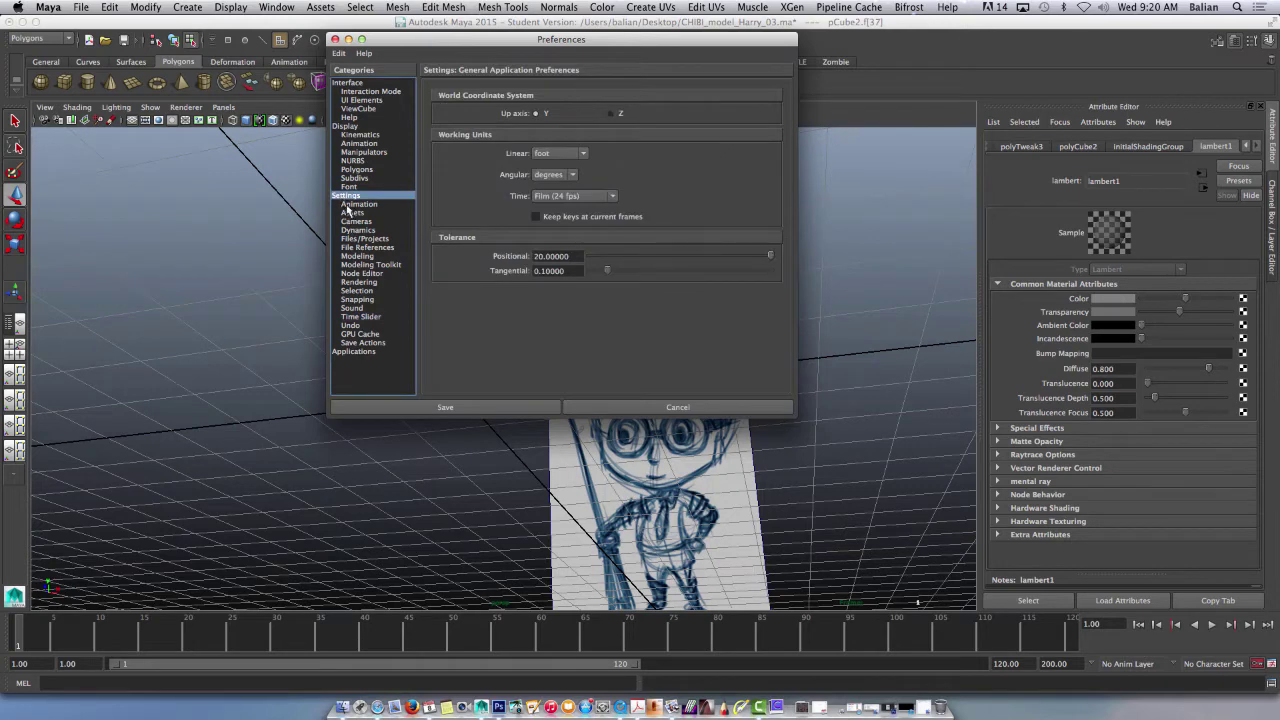
{"action": "left_click", "coordinate": [352, 204]}
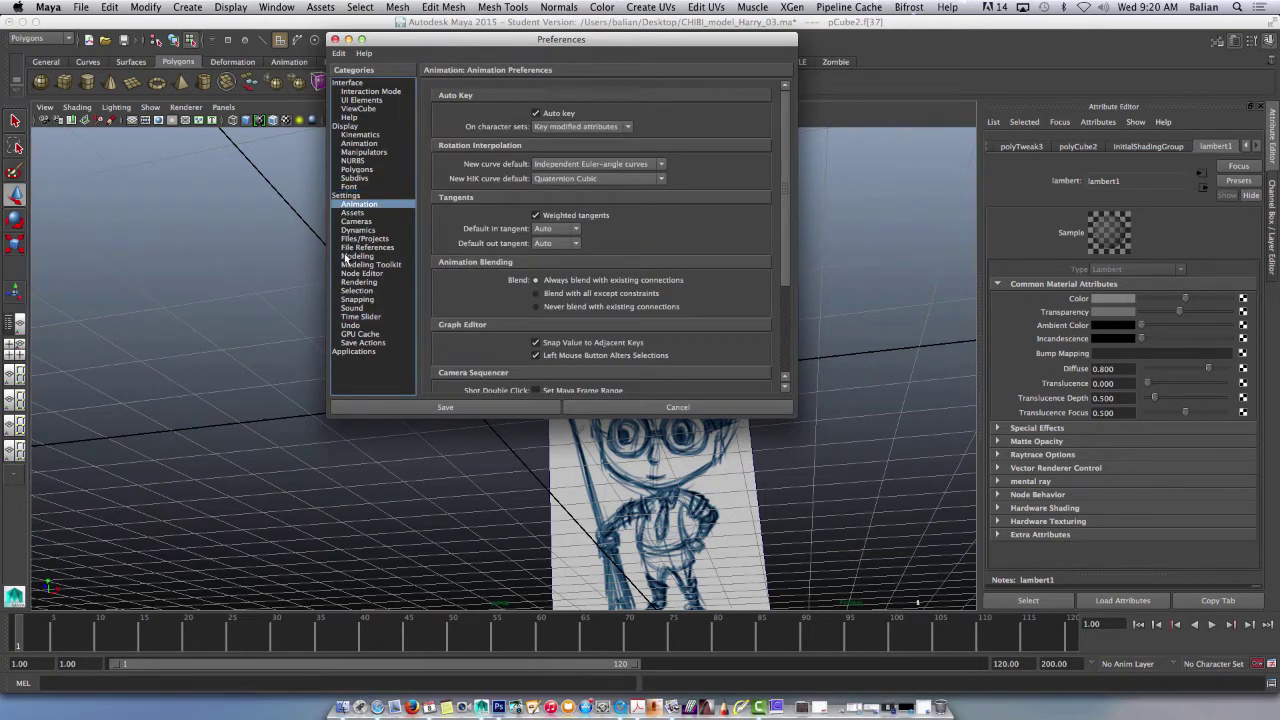
{"action": "left_click", "coordinate": [344, 256]}
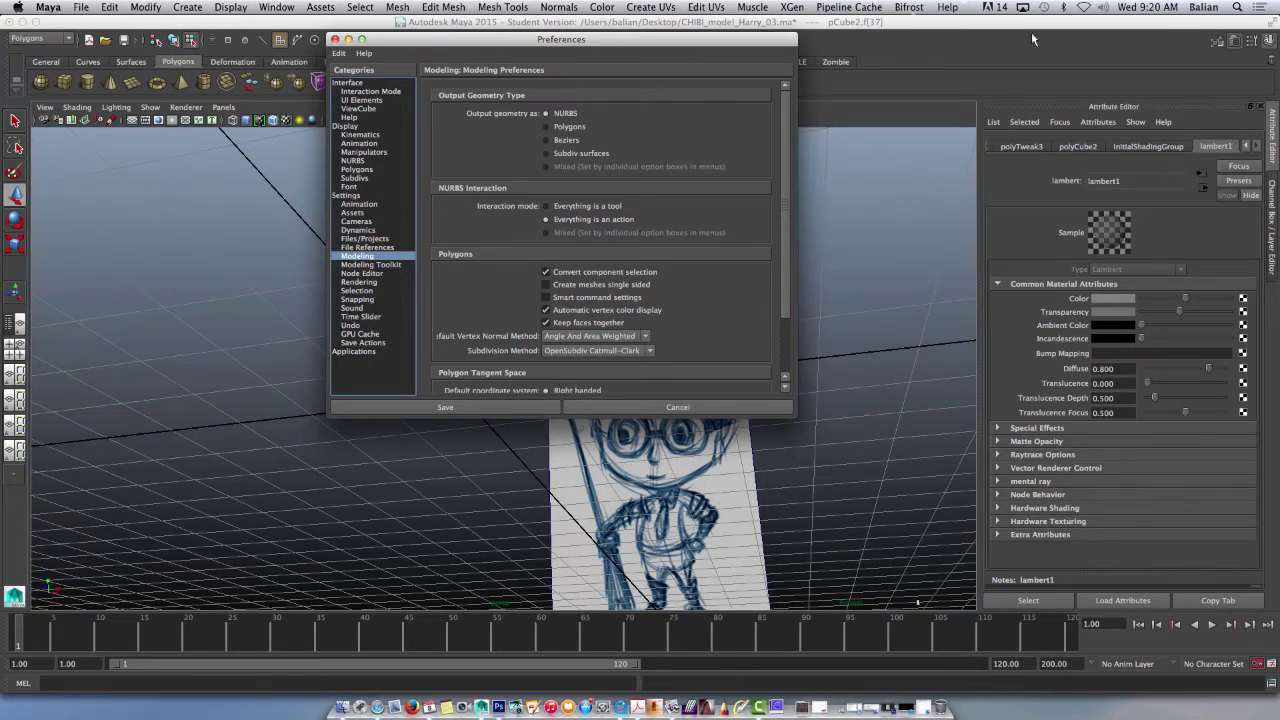
{"action": "left_click", "coordinate": [760, 707]}
{"action": "left_click", "coordinate": [949, 7]}
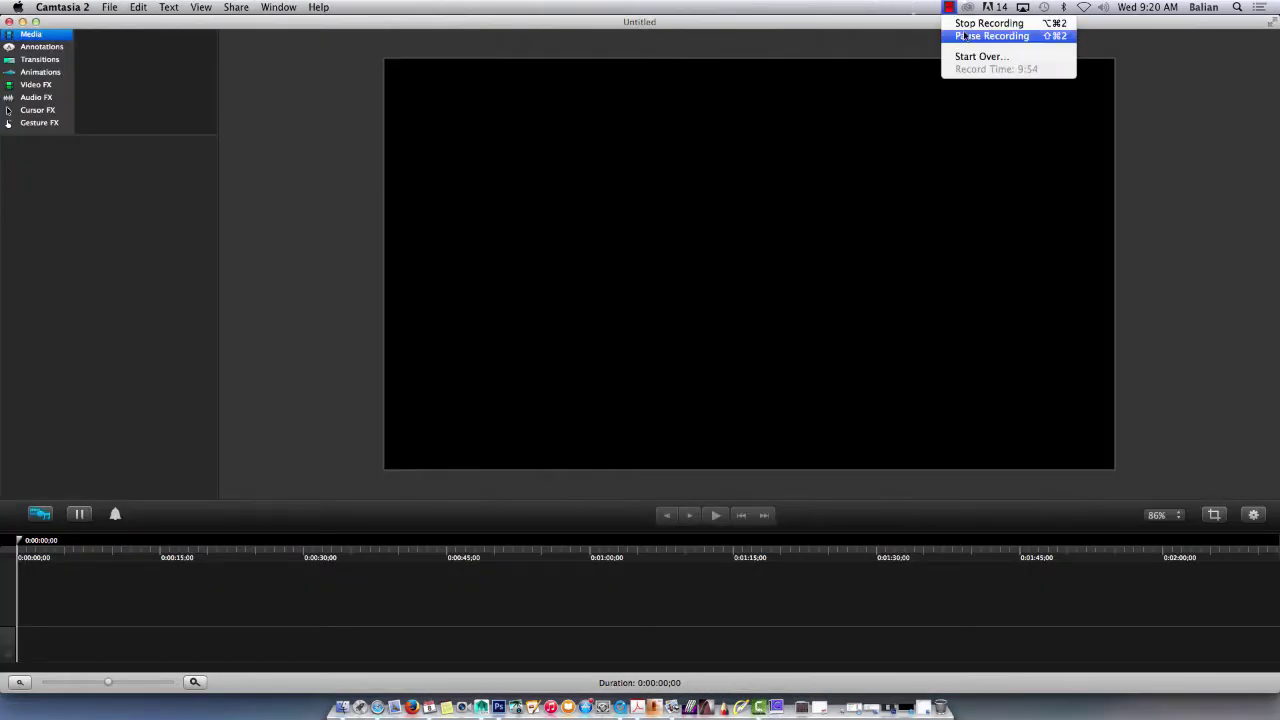
{"action": "left_click", "coordinate": [962, 37]}
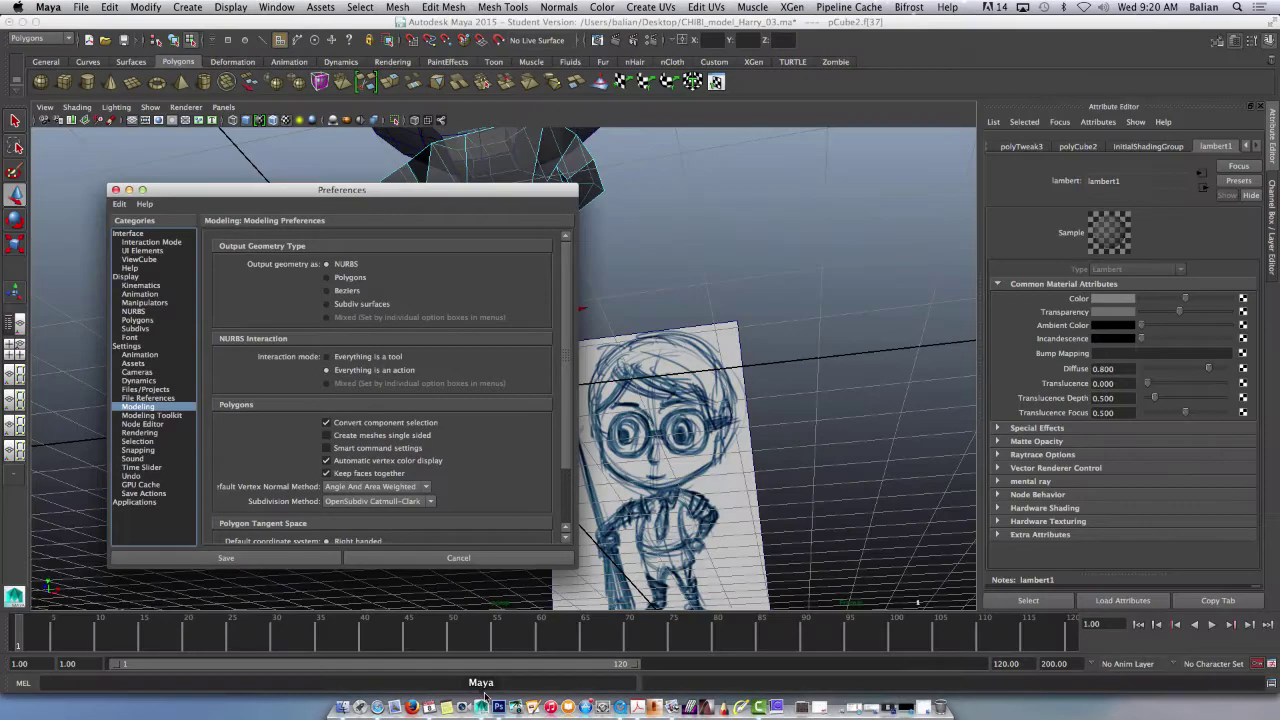
{"action": "left_click", "coordinate": [481, 707]}
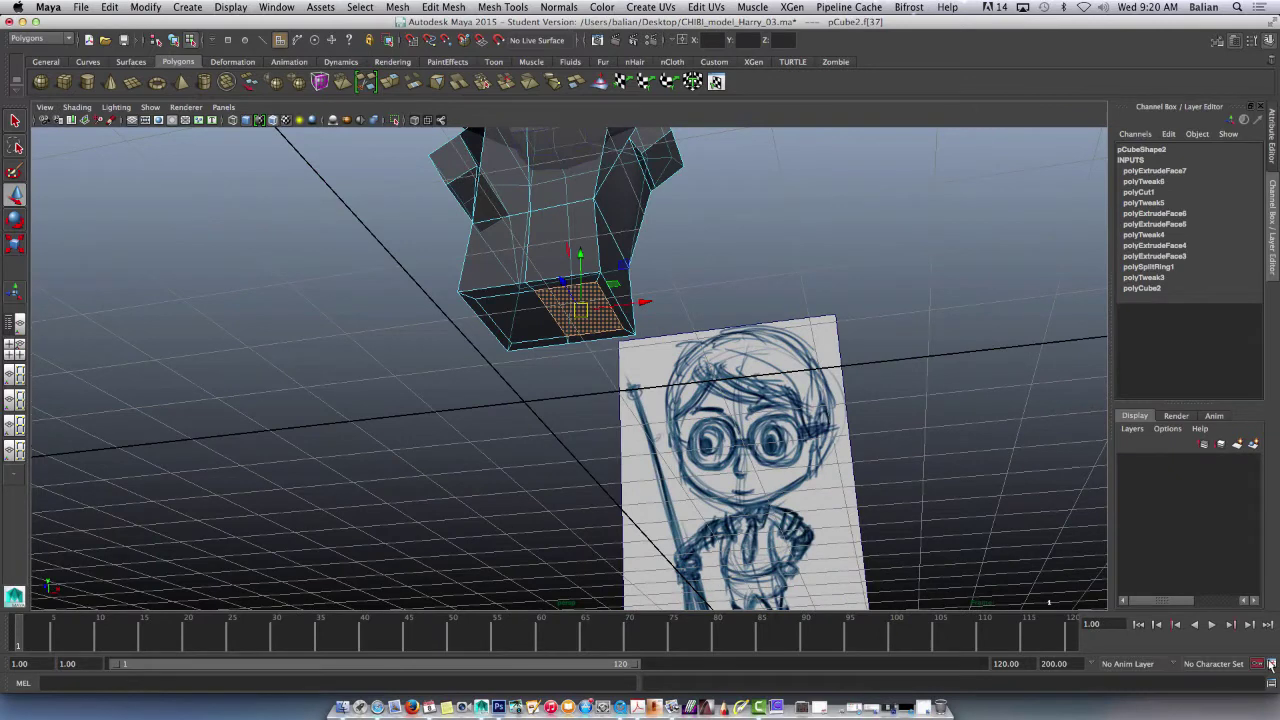
Step: Turn off Keep faces together in the Modeling preferences and save the preferences
{"action": "left_click", "coordinate": [1264, 660]}
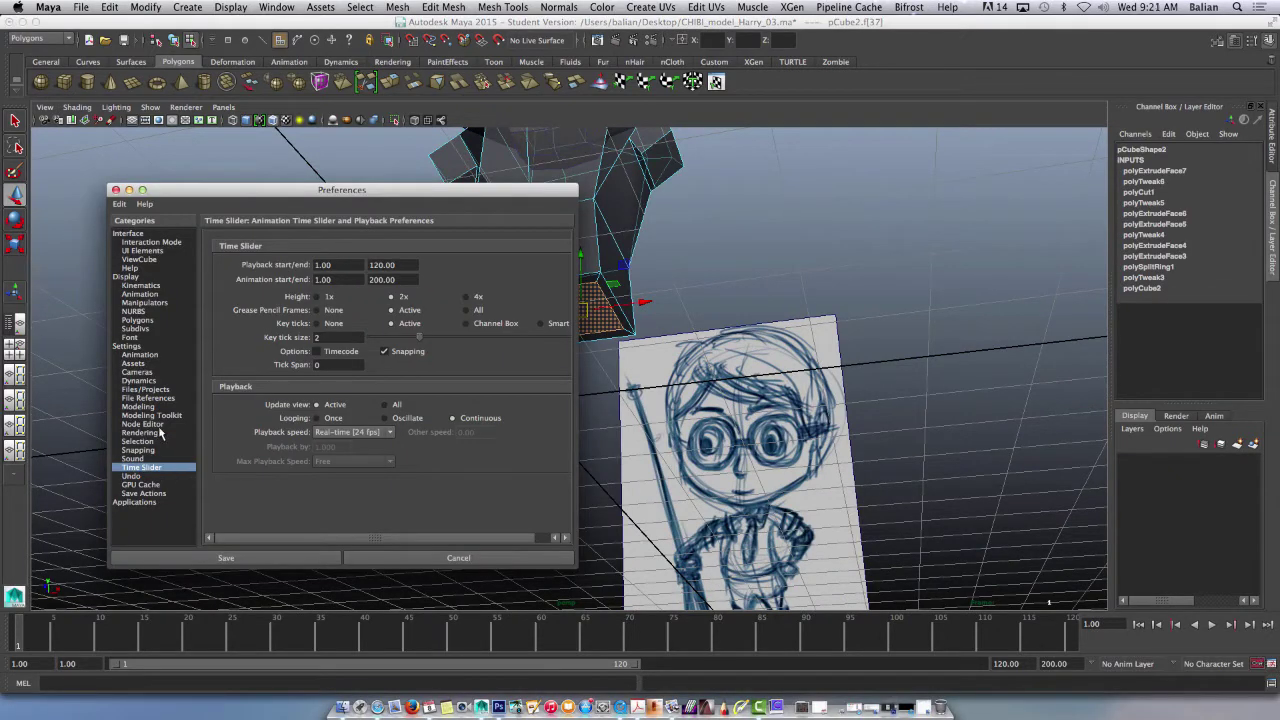
{"action": "left_click", "coordinate": [126, 346]}
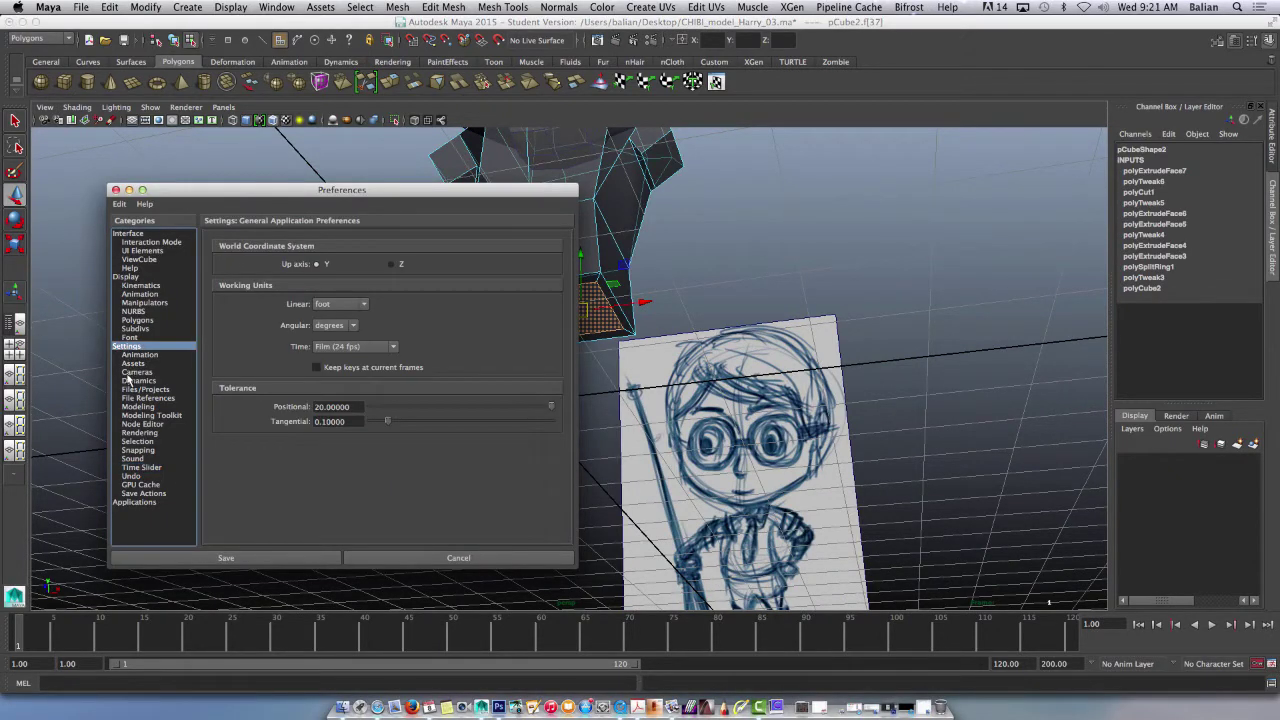
{"action": "left_click", "coordinate": [128, 407]}
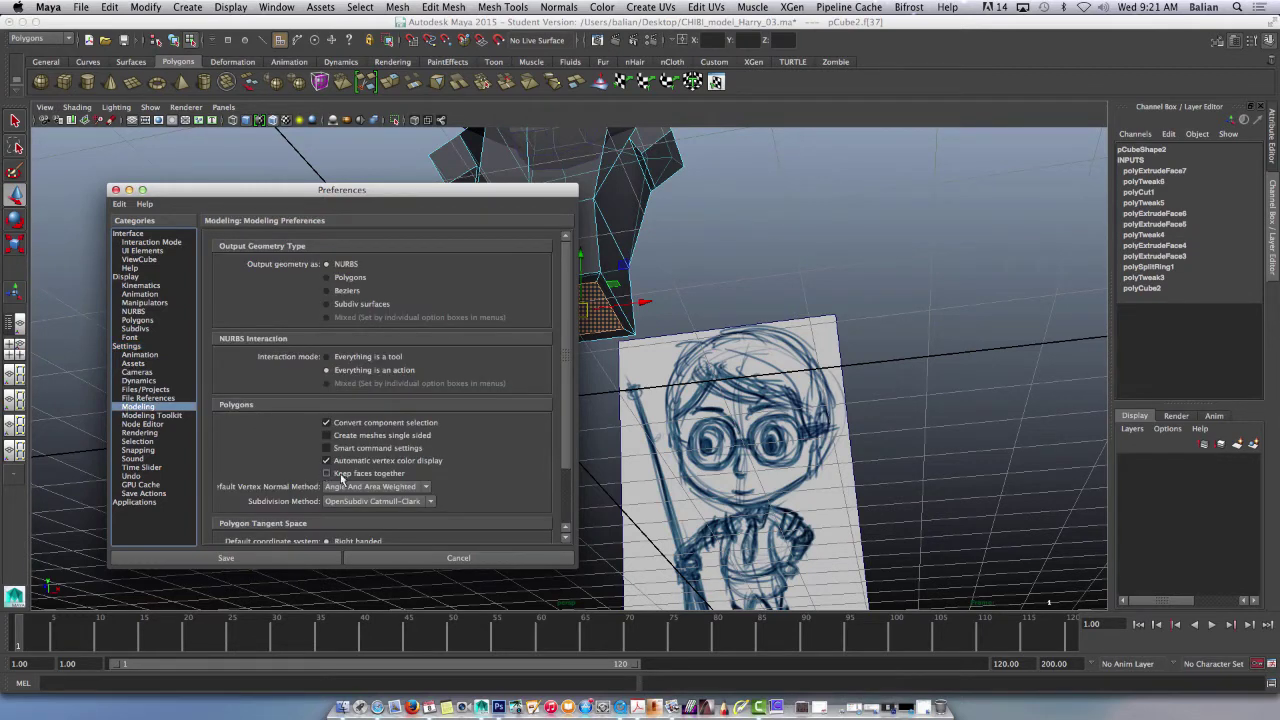
{"action": "left_click", "coordinate": [226, 558]}
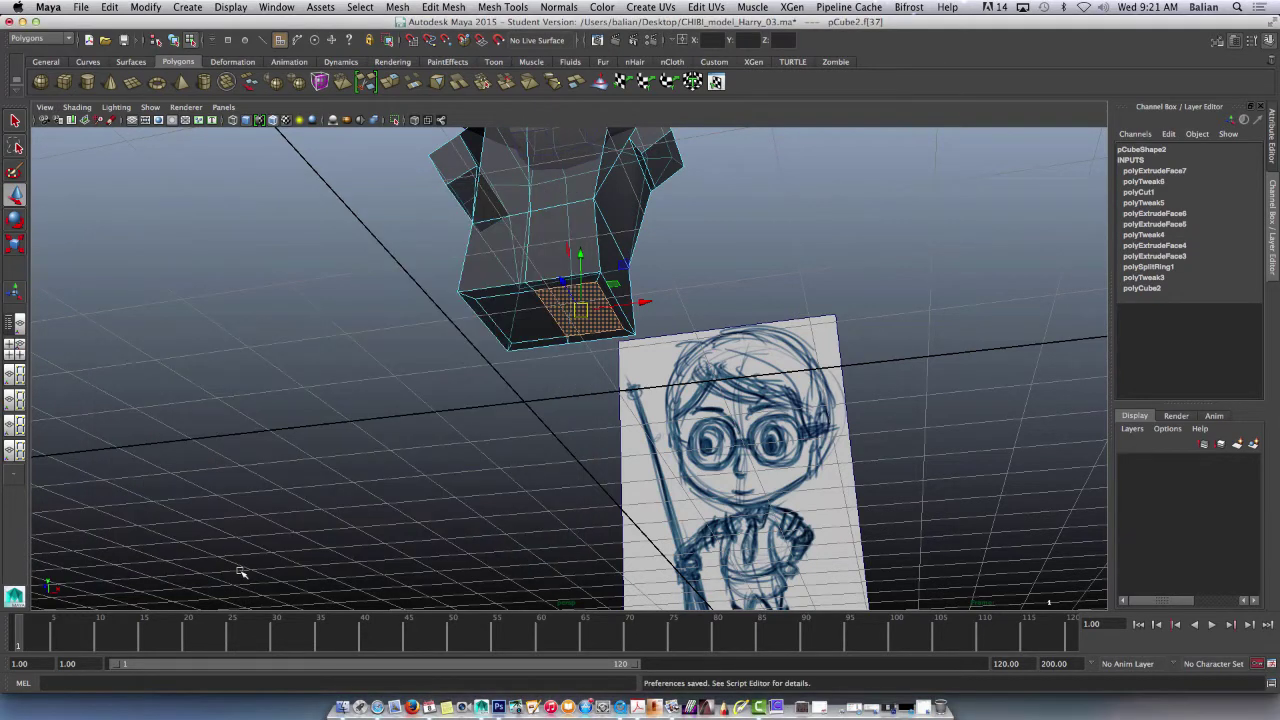
Step: Undo the inward scaling of the torso's underside extrusion and clear the face selection
{"action": "key", "text": "ctrl+z"}
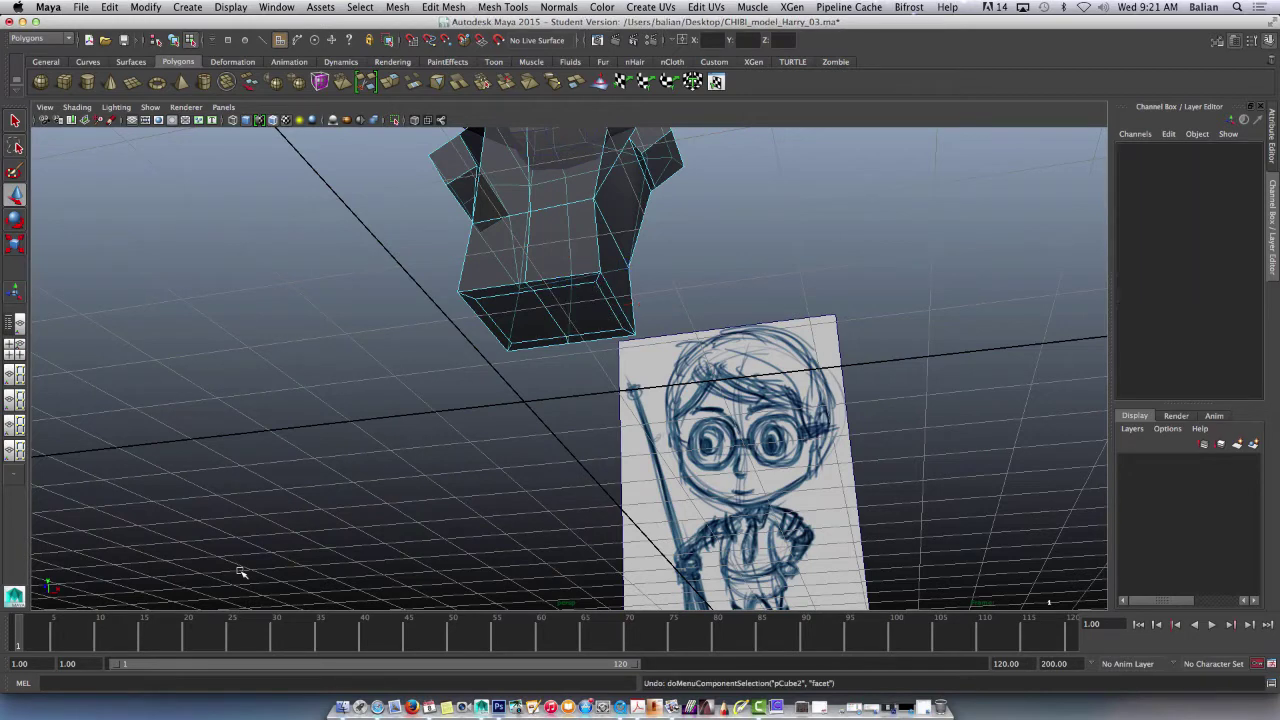
{"action": "key", "text": "ctrl+z"}
{"action": "key", "text": "ctrl+z"}
{"action": "key", "text": "ctrl+z"}
{"action": "key", "text": "ctrl+z"}
{"action": "key", "text": "ctrl+z"}
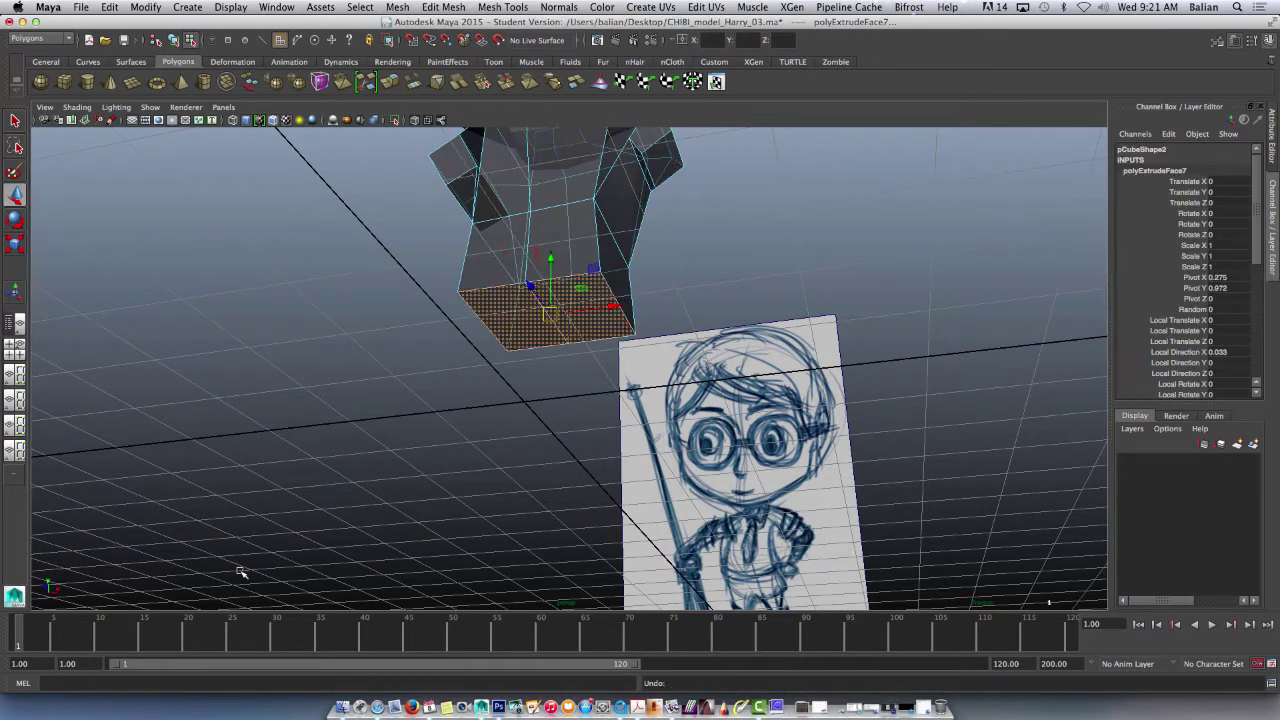
{"action": "left_click", "coordinate": [376, 285]}
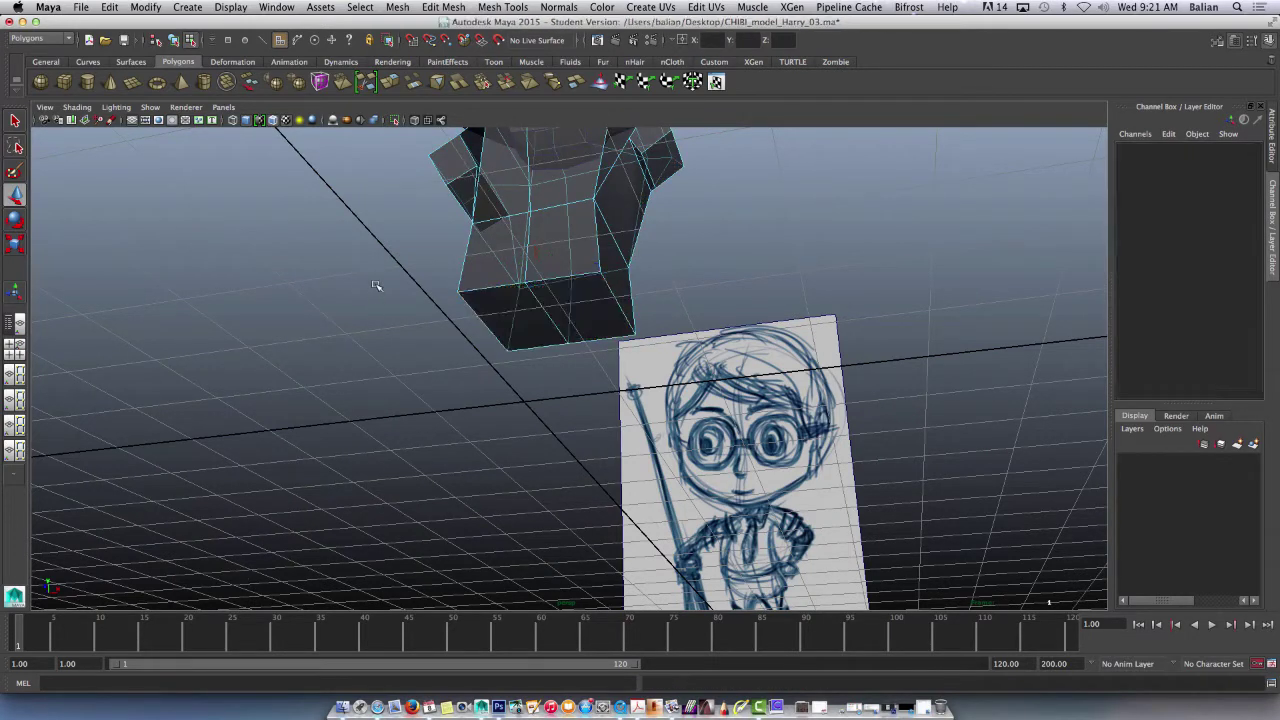
Step: Try to extrude the two underside faces of the torso separately and scale each one inward
{"action": "left_click", "coordinate": [516, 318]}
{"action": "left_click", "coordinate": [589, 293], "text": "shift"}
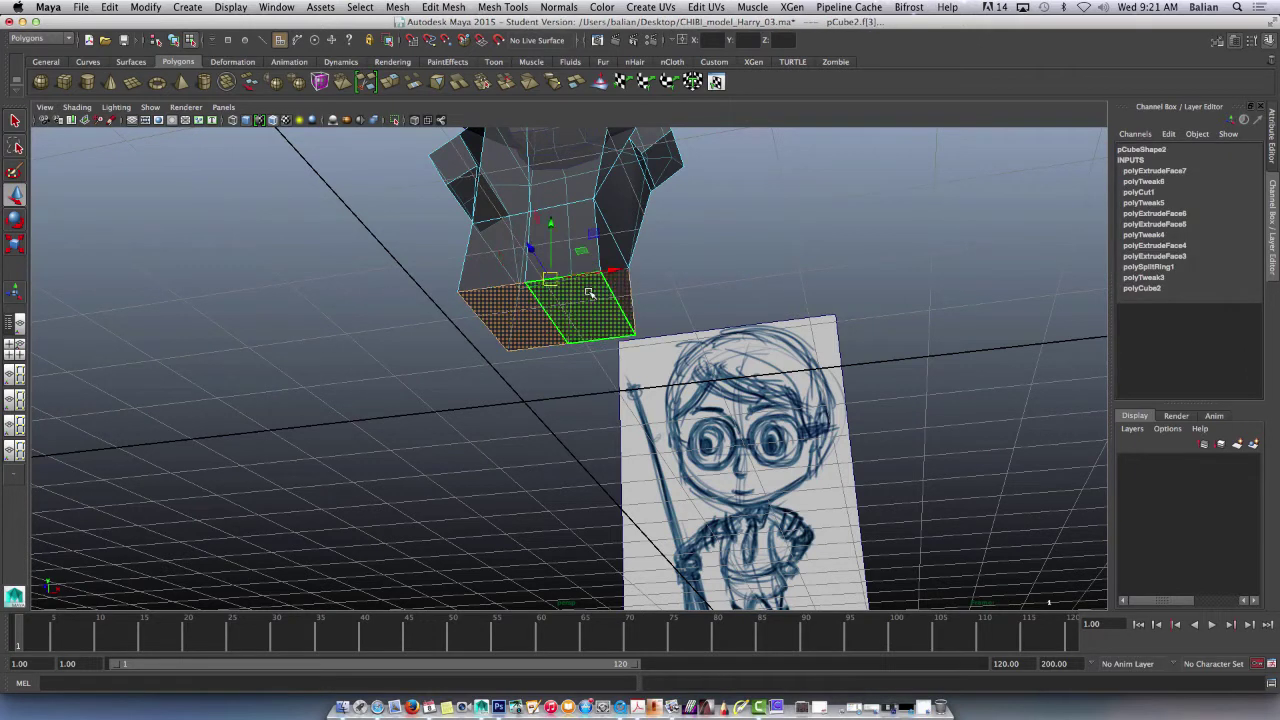
{"action": "left_click", "coordinate": [402, 84]}
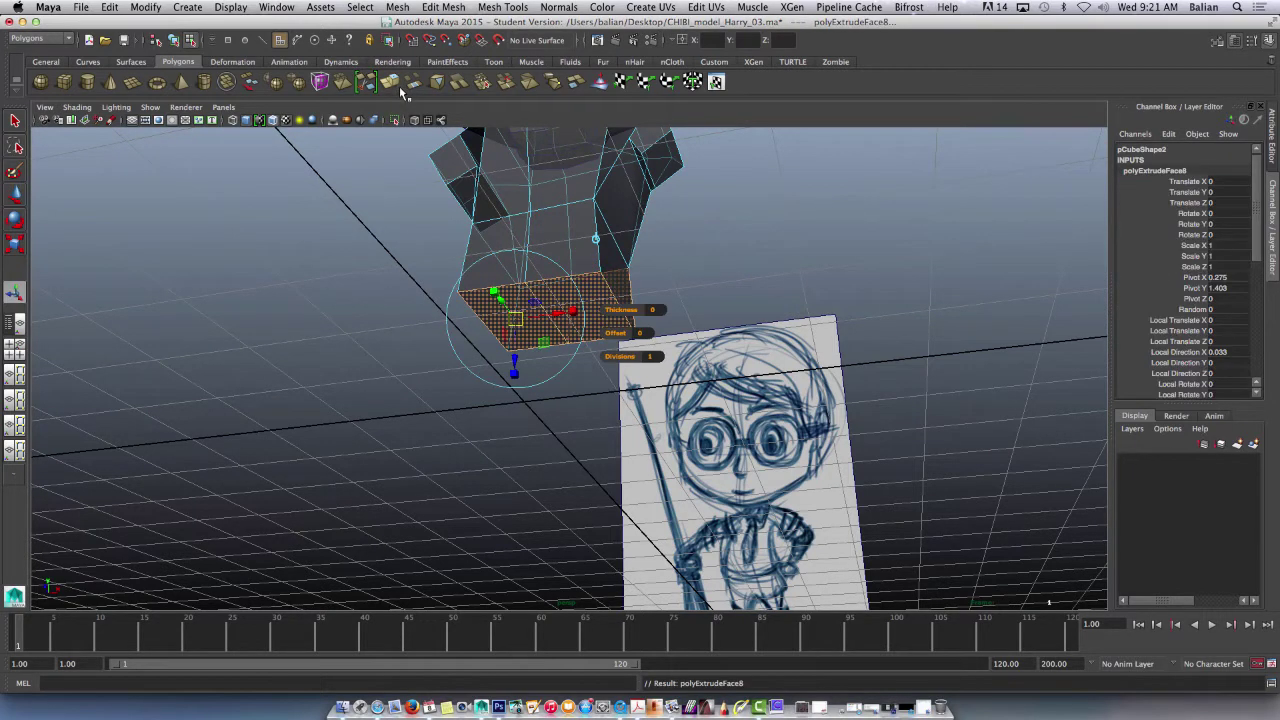
{"action": "left_click_drag", "start_coordinate": [516, 327], "coordinate": [500, 327]}
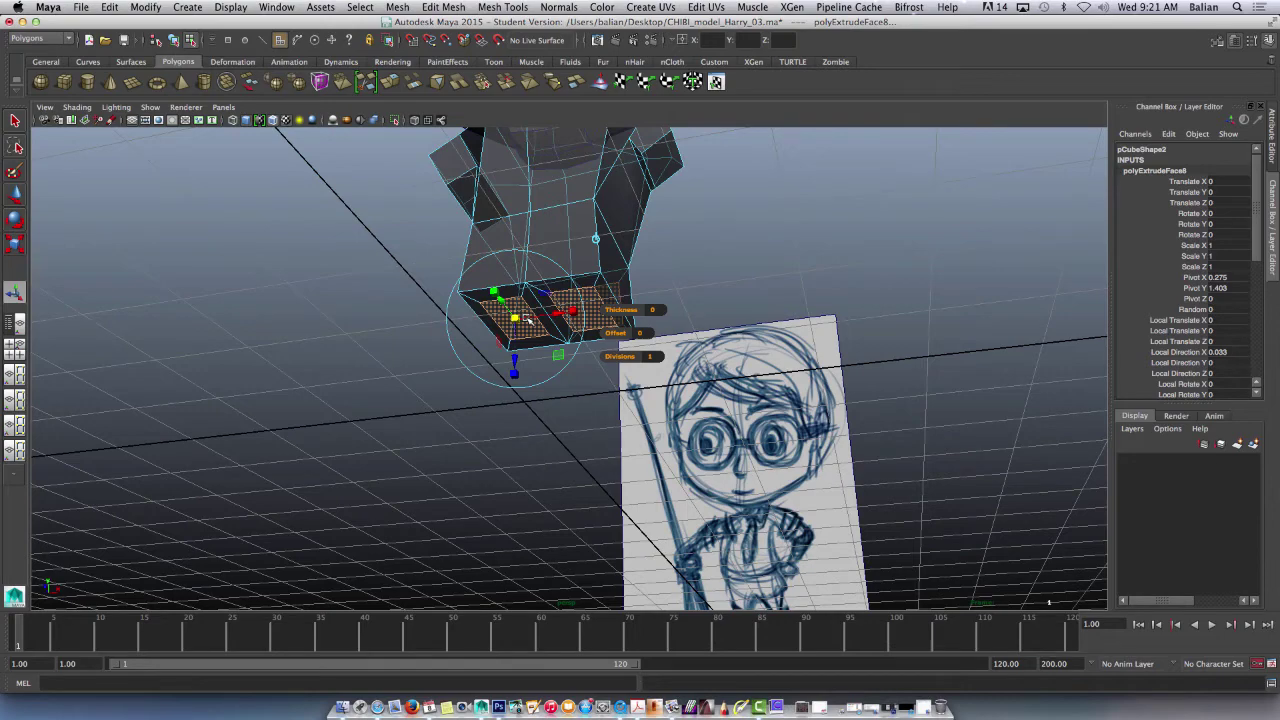
Step: Try moving the two inset underside faces slightly down below the torso
{"action": "left_click_drag", "start_coordinate": [360, 350], "coordinate": [355, 371], "text": "alt"}
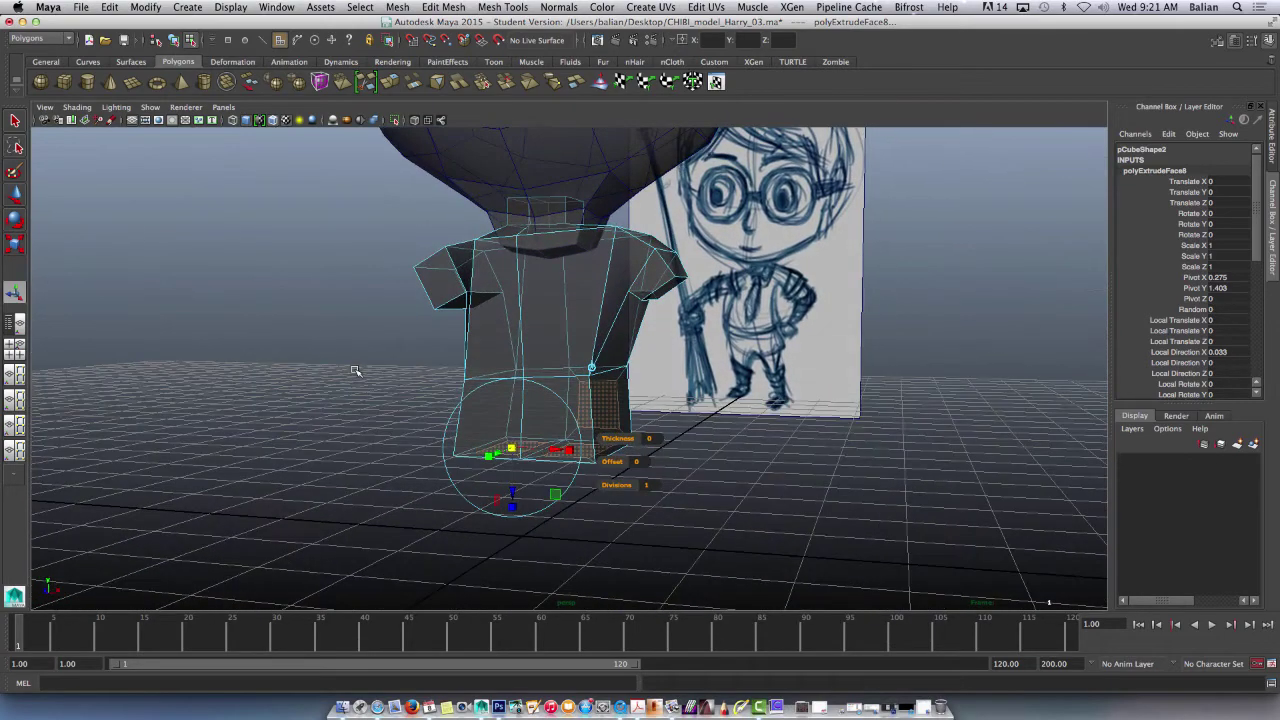
{"action": "key", "text": "w"}
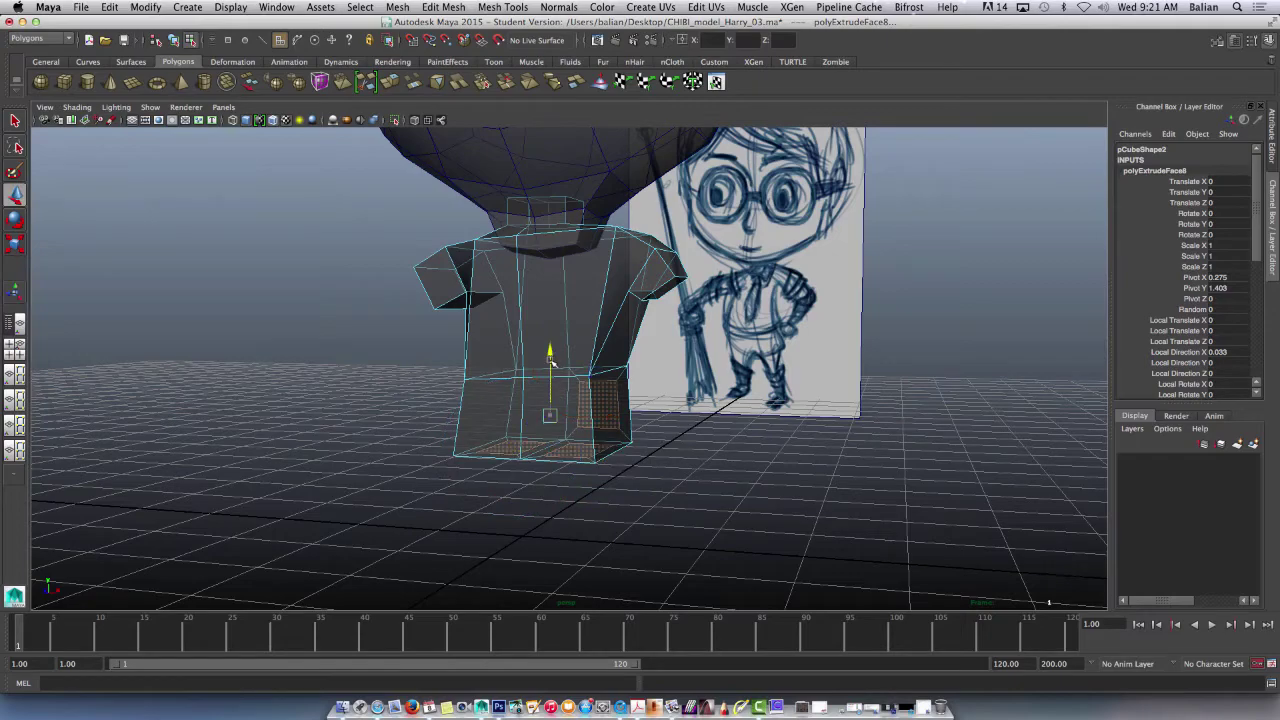
{"action": "left_click_drag", "start_coordinate": [550, 369], "coordinate": [559, 373]}
{"action": "left_click_drag", "start_coordinate": [363, 360], "coordinate": [370, 334], "text": "alt"}
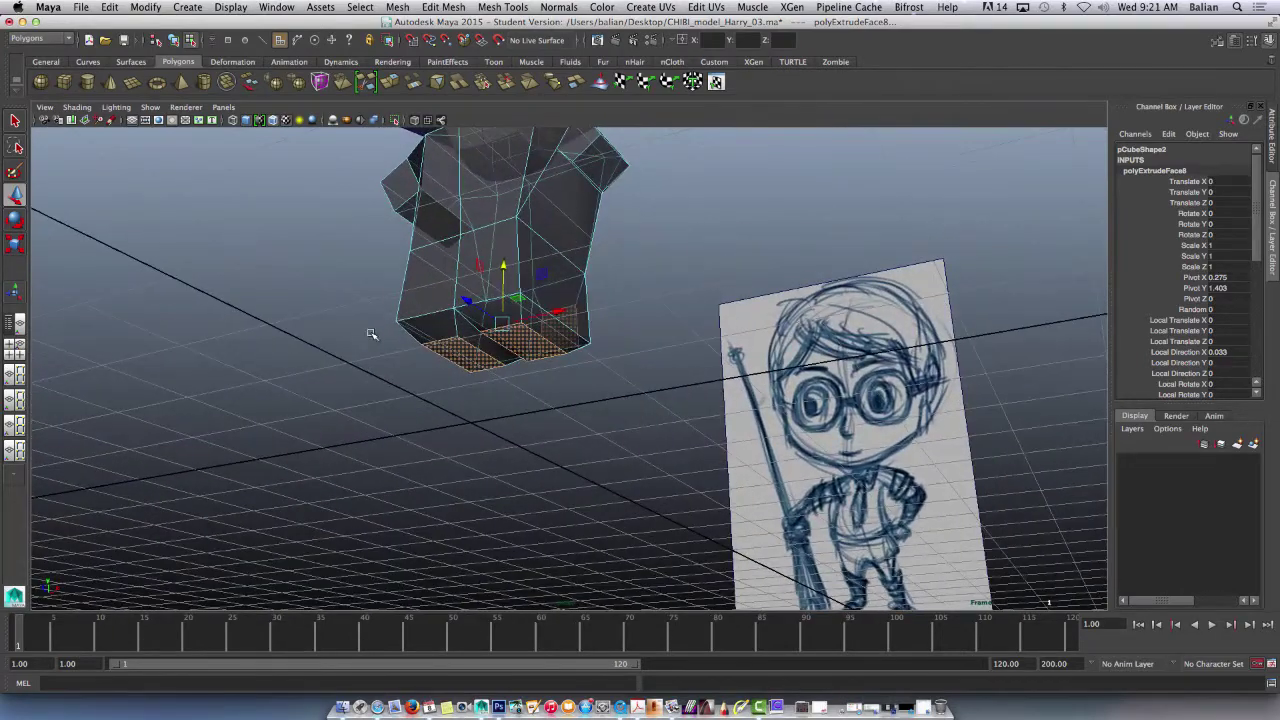
Step: Try to extrude the two inset underside faces downward into separate legs and check them from several sides
{"action": "left_click", "coordinate": [411, 84]}
{"action": "left_click_drag", "start_coordinate": [463, 390], "coordinate": [459, 440]}
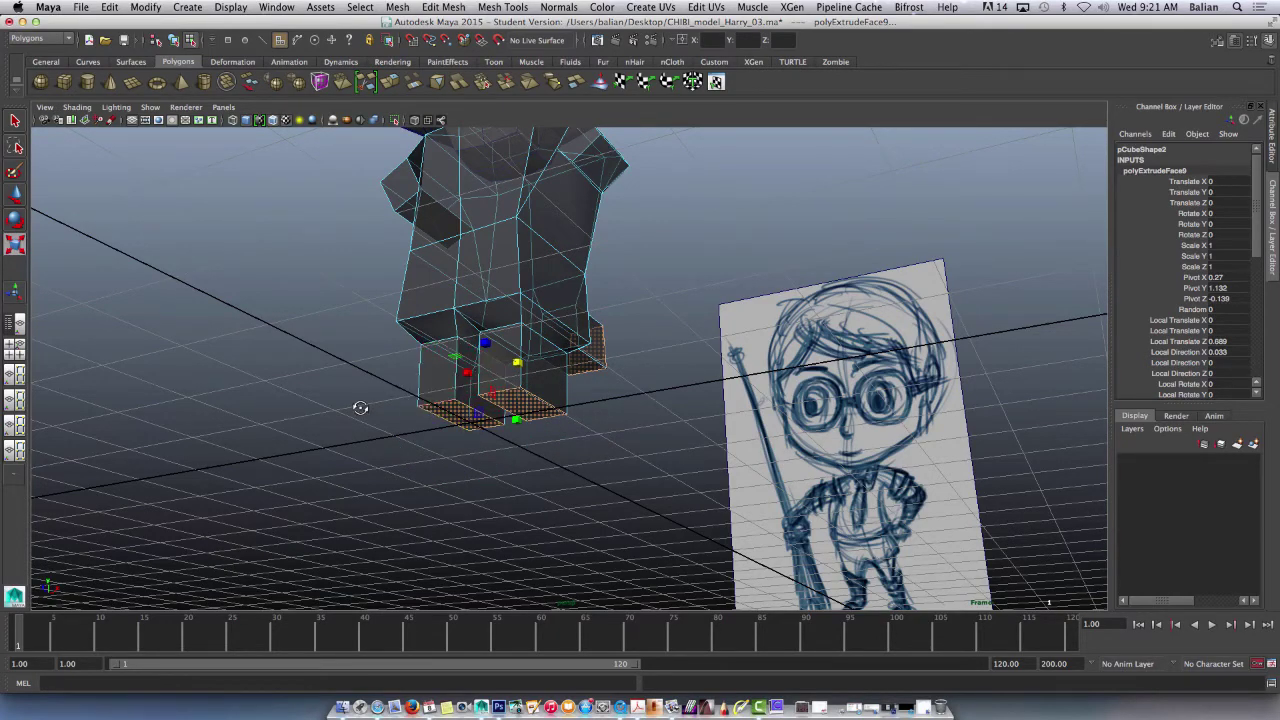
{"action": "mouse_move", "coordinate": [360, 408]}
{"action": "left_mouse_down", "text": "alt"}
{"action": "mouse_move", "coordinate": [354, 423]}
{"action": "mouse_move", "coordinate": [383, 408]}
{"action": "left_mouse_up", "text": "alt"}
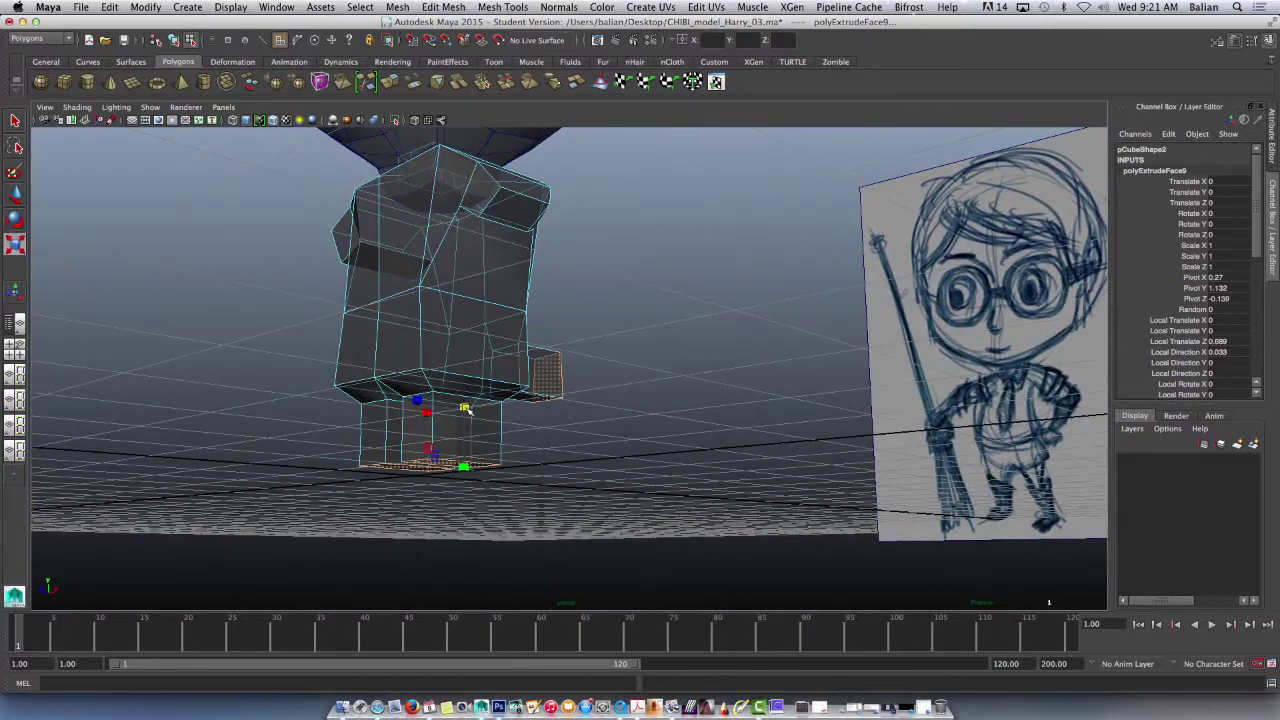
{"action": "mouse_move", "coordinate": [297, 346]}
{"action": "left_mouse_down", "text": "alt"}
{"action": "mouse_move", "coordinate": [126, 354]}
{"action": "mouse_move", "coordinate": [135, 344]}
{"action": "left_mouse_up", "text": "alt"}
Step: Undo the leg extrusions and the inset of the underside faces, and clear the selection
{"action": "key", "text": "z"}
{"action": "key", "text": "z"}
{"action": "key", "text": "z"}
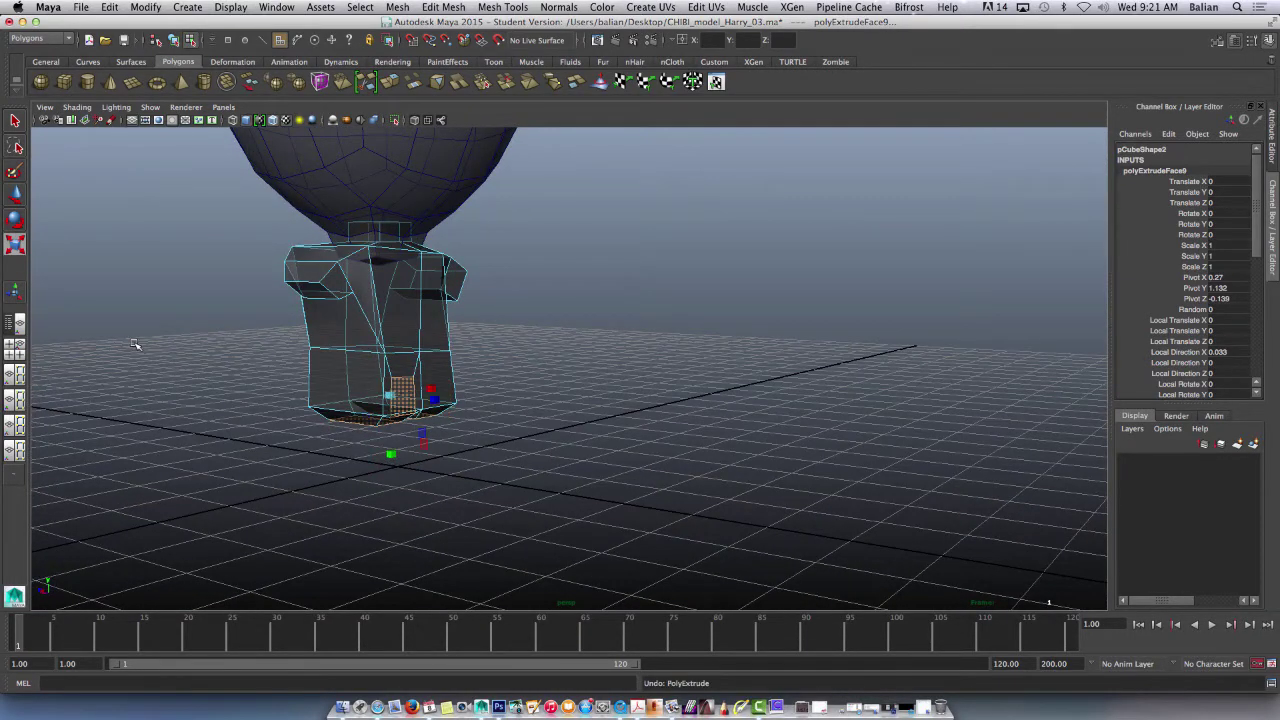
{"action": "key", "text": "z"}
{"action": "key", "text": "z"}
{"action": "left_click", "coordinate": [239, 390]}
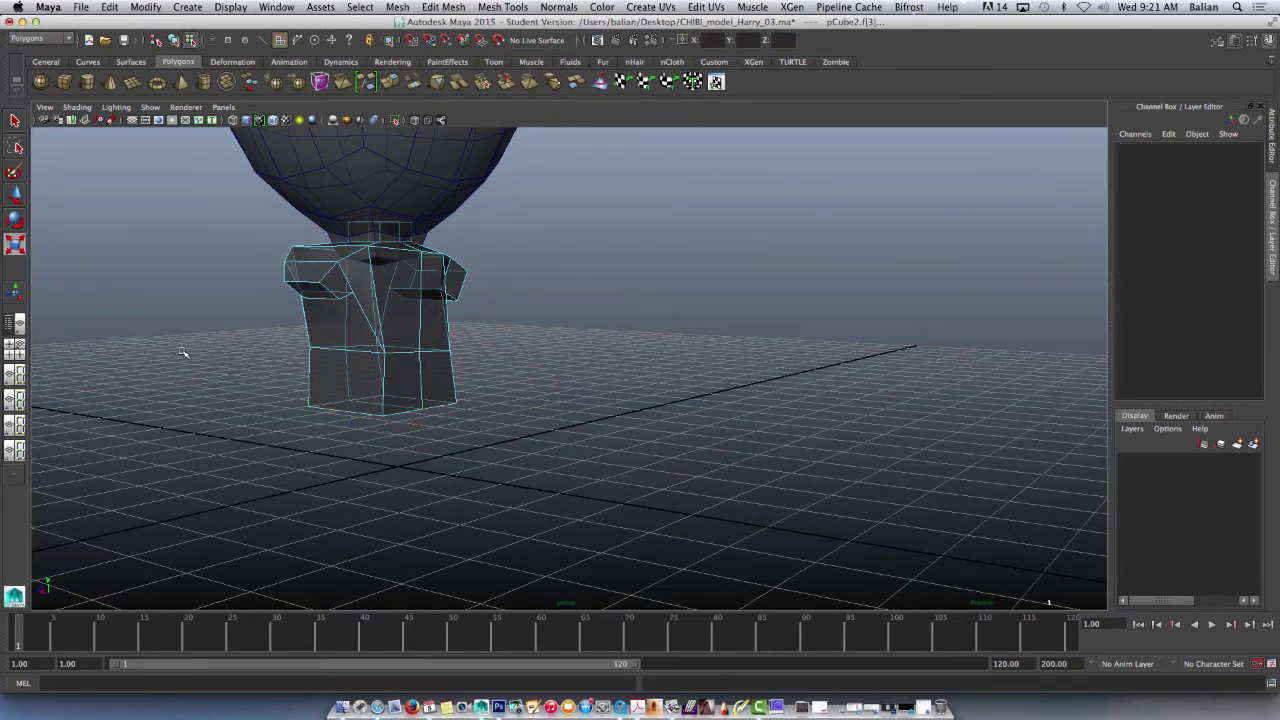
Step: Select only the two underside faces of the torso, extrude them as separate faces and scale each one inward
{"action": "left_click_drag", "start_coordinate": [223, 420], "coordinate": [448, 268], "text": "alt"}
{"action": "left_click", "coordinate": [448, 268]}
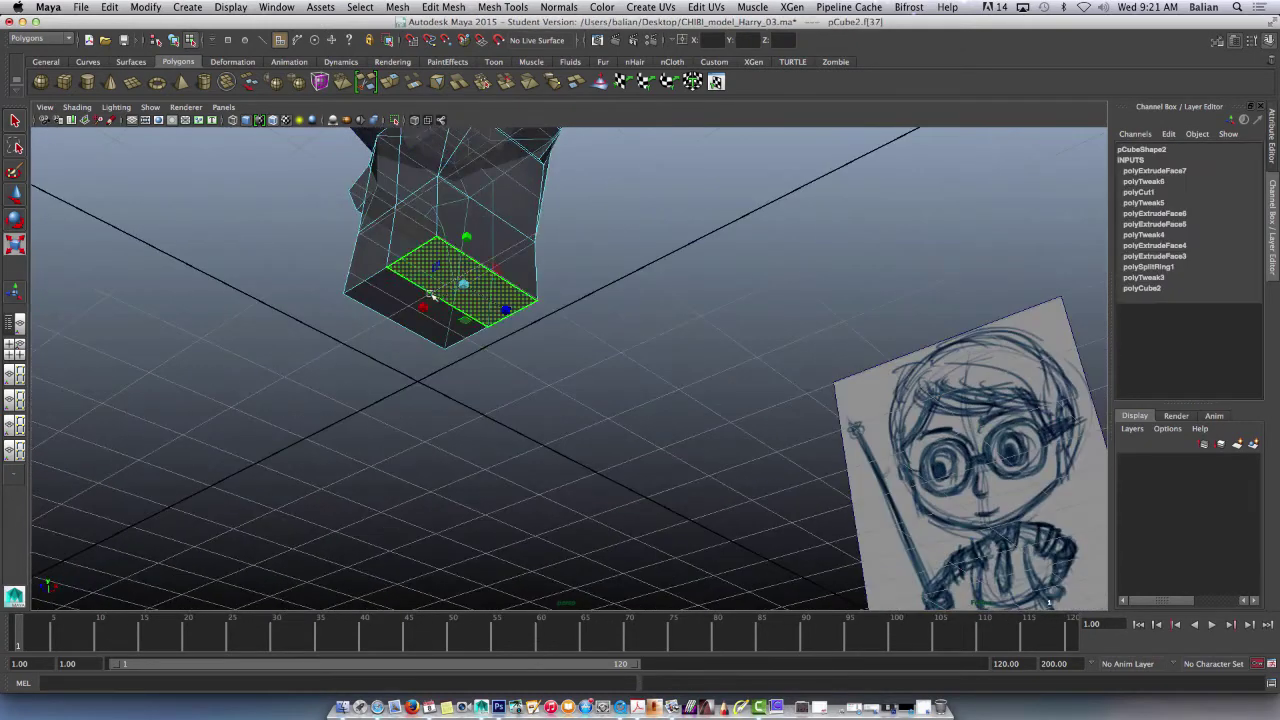
{"action": "left_click", "coordinate": [231, 284]}
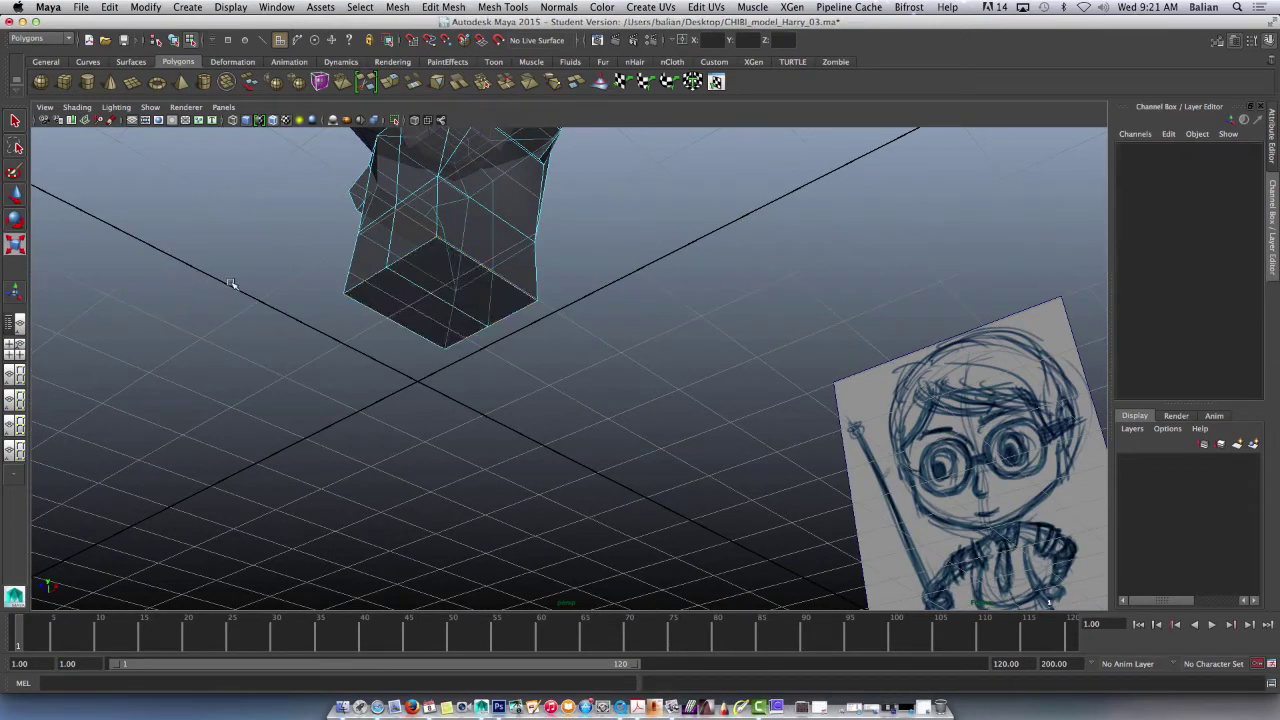
{"action": "left_click", "coordinate": [391, 295]}
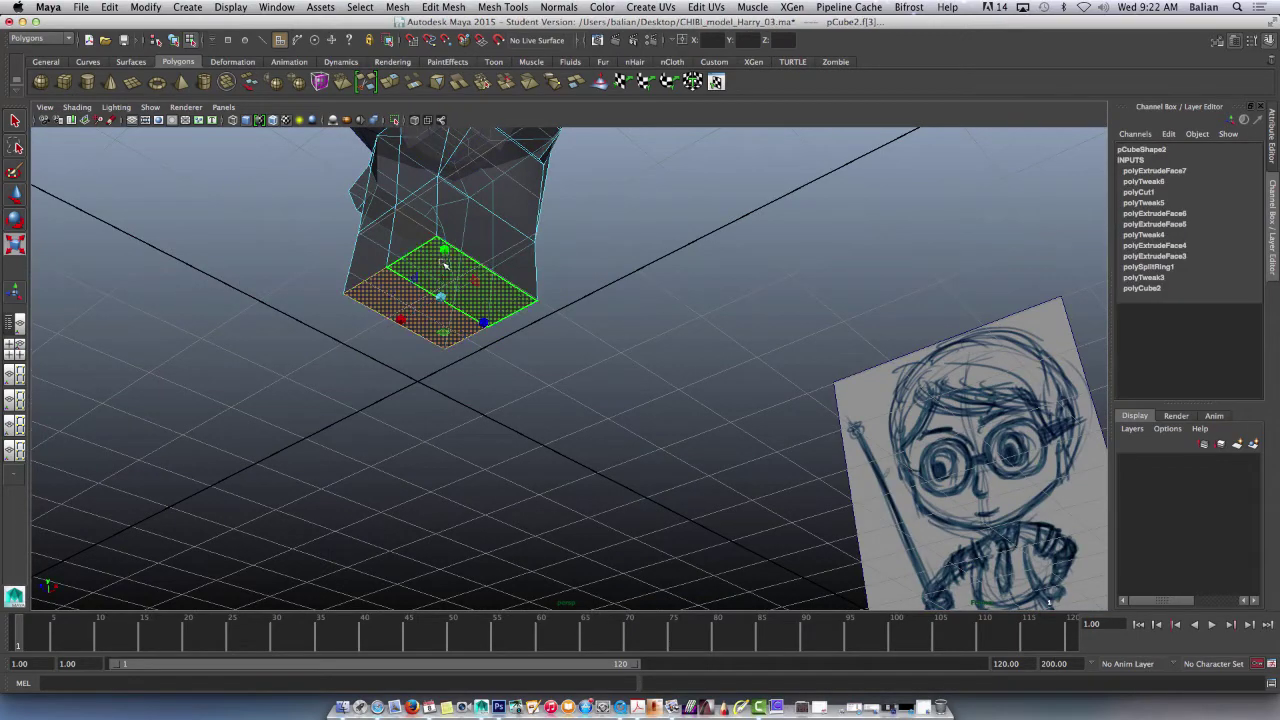
{"action": "mouse_move", "coordinate": [280, 250]}
{"action": "left_mouse_down", "text": "alt"}
{"action": "mouse_move", "coordinate": [143, 274]}
{"action": "mouse_move", "coordinate": [220, 346]}
{"action": "mouse_move", "coordinate": [349, 266]}
{"action": "mouse_move", "coordinate": [343, 282]}
{"action": "left_mouse_up", "text": "alt"}
{"action": "left_click", "coordinate": [395, 86]}
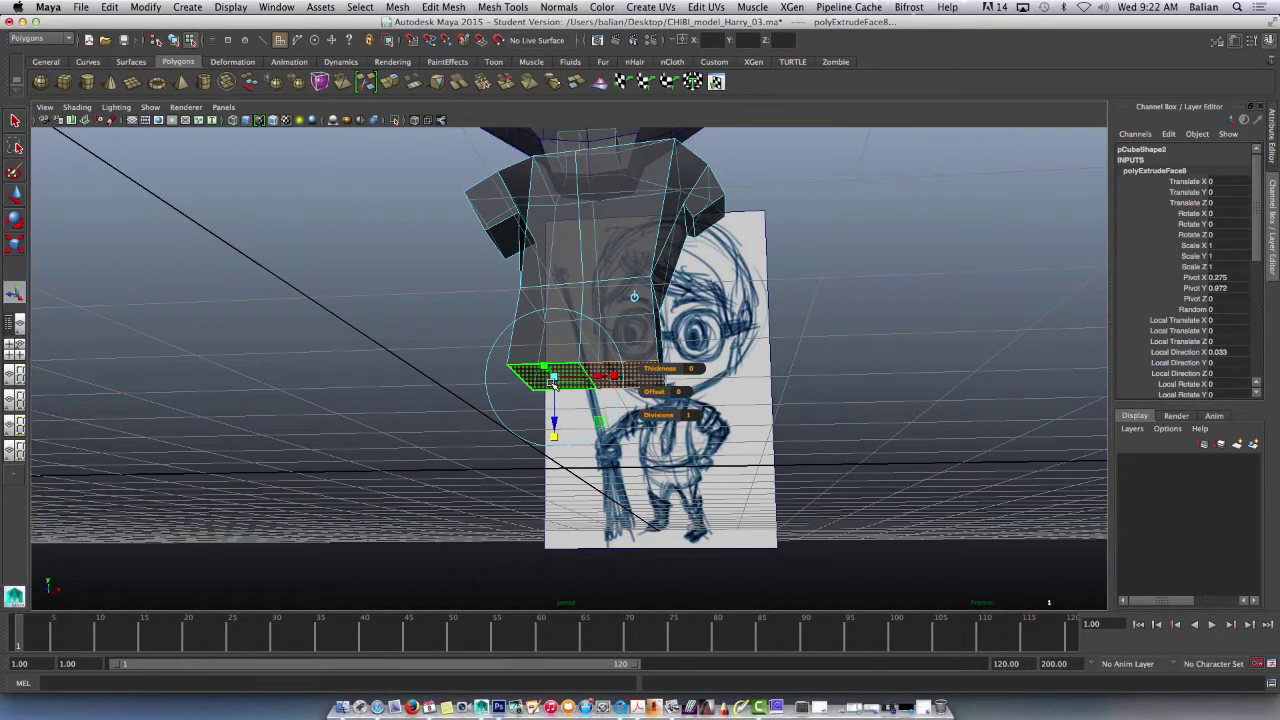
{"action": "left_click_drag", "start_coordinate": [550, 377], "coordinate": [539, 381]}
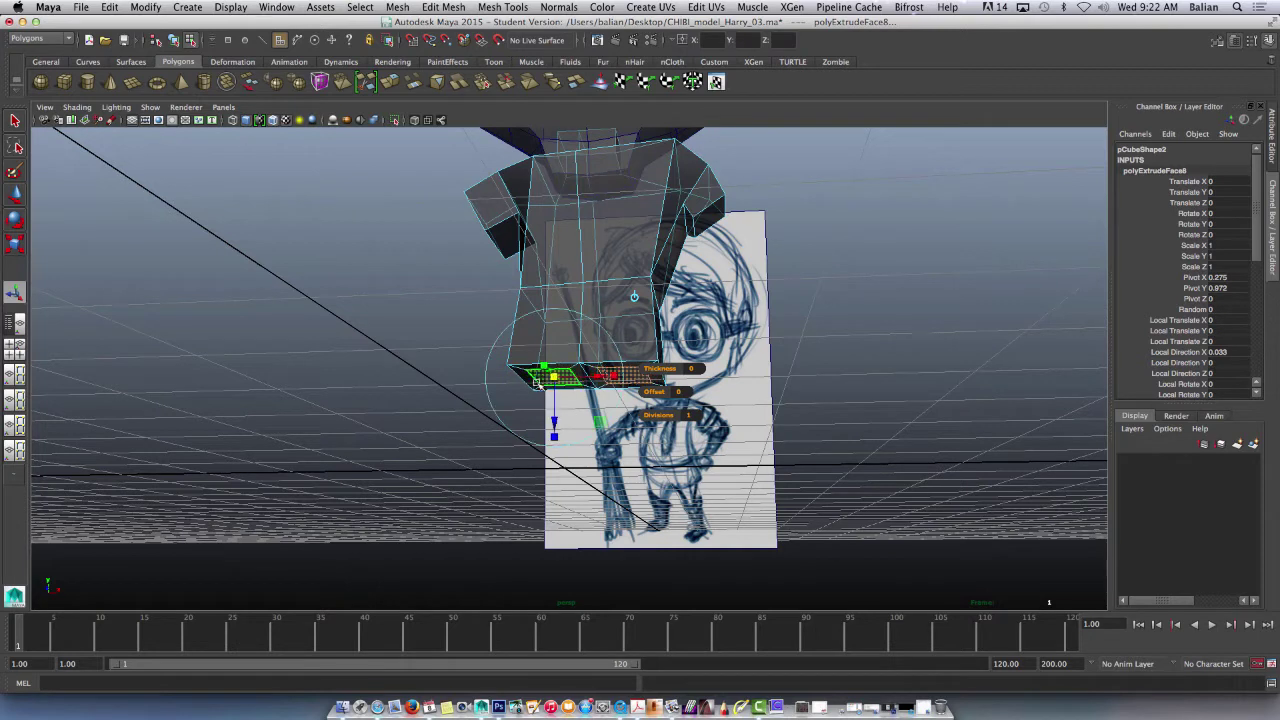
Step: Move the two inset underside faces slightly down and extrude them about 0.92 downward into two separate legs
{"action": "key", "text": "w"}
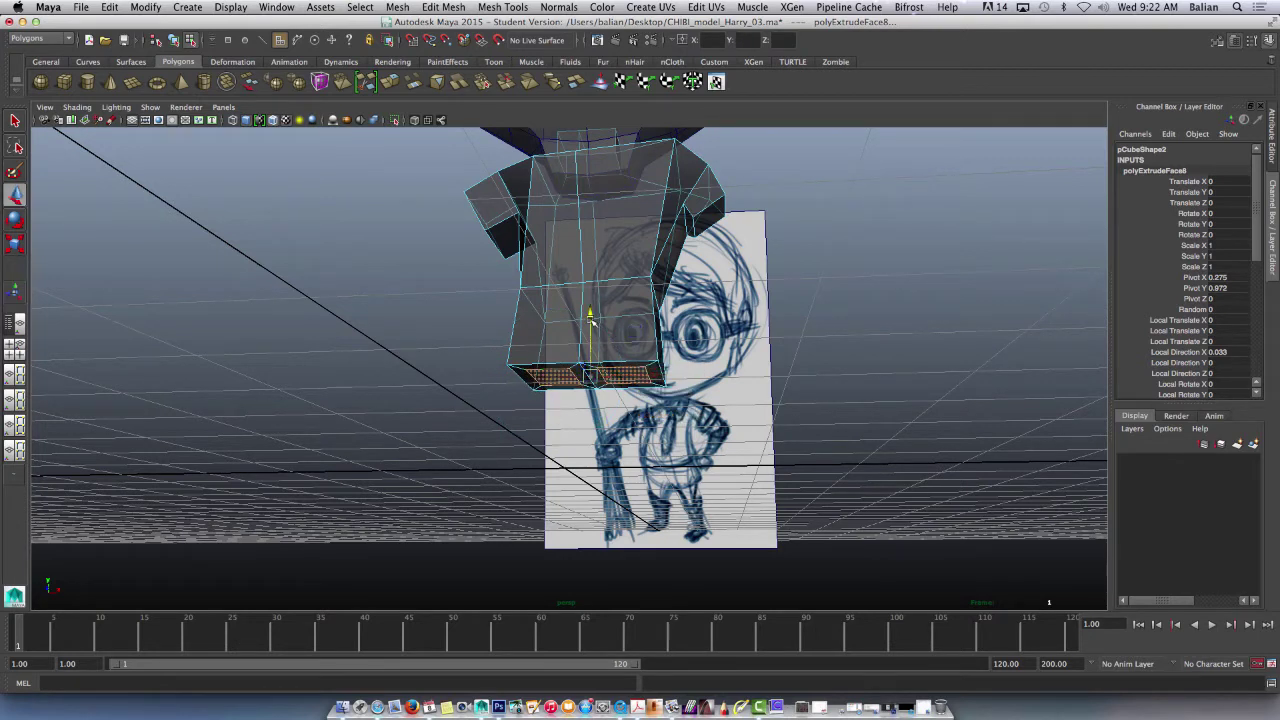
{"action": "left_click_drag", "start_coordinate": [590, 316], "coordinate": [590, 328]}
{"action": "key", "text": "ctrl+e"}
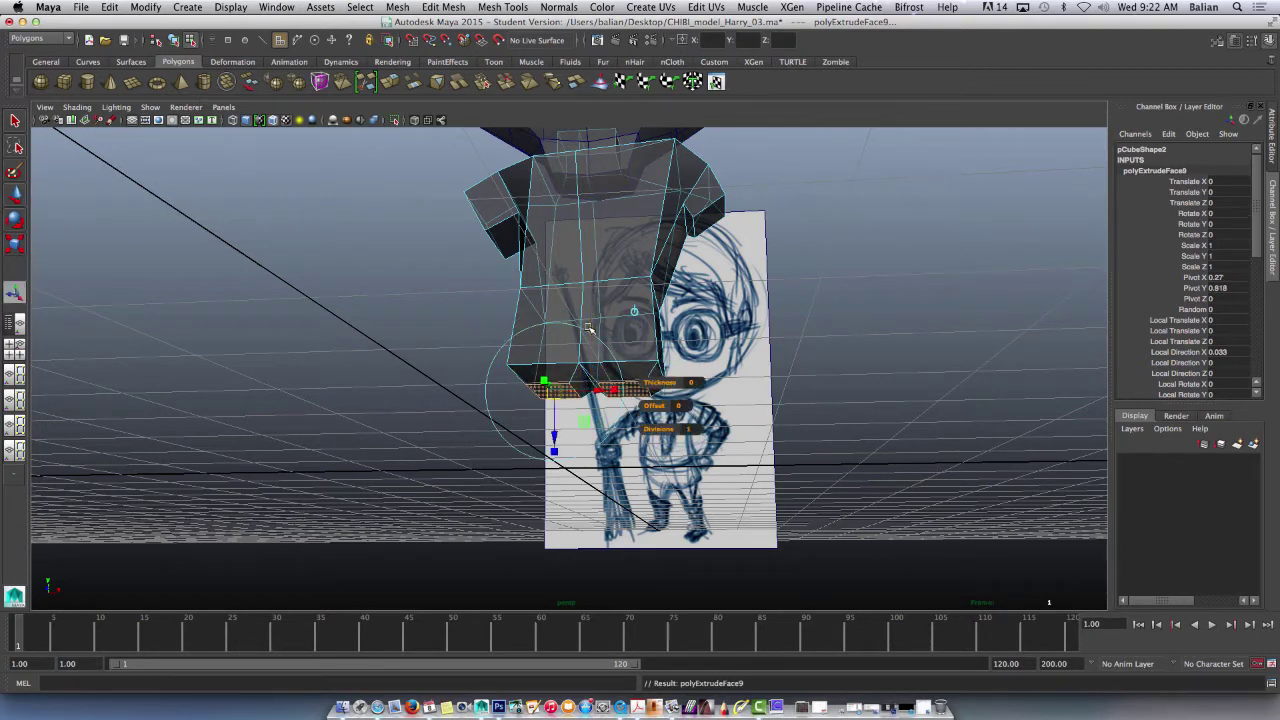
{"action": "left_click_drag", "start_coordinate": [553, 440], "coordinate": [556, 522]}
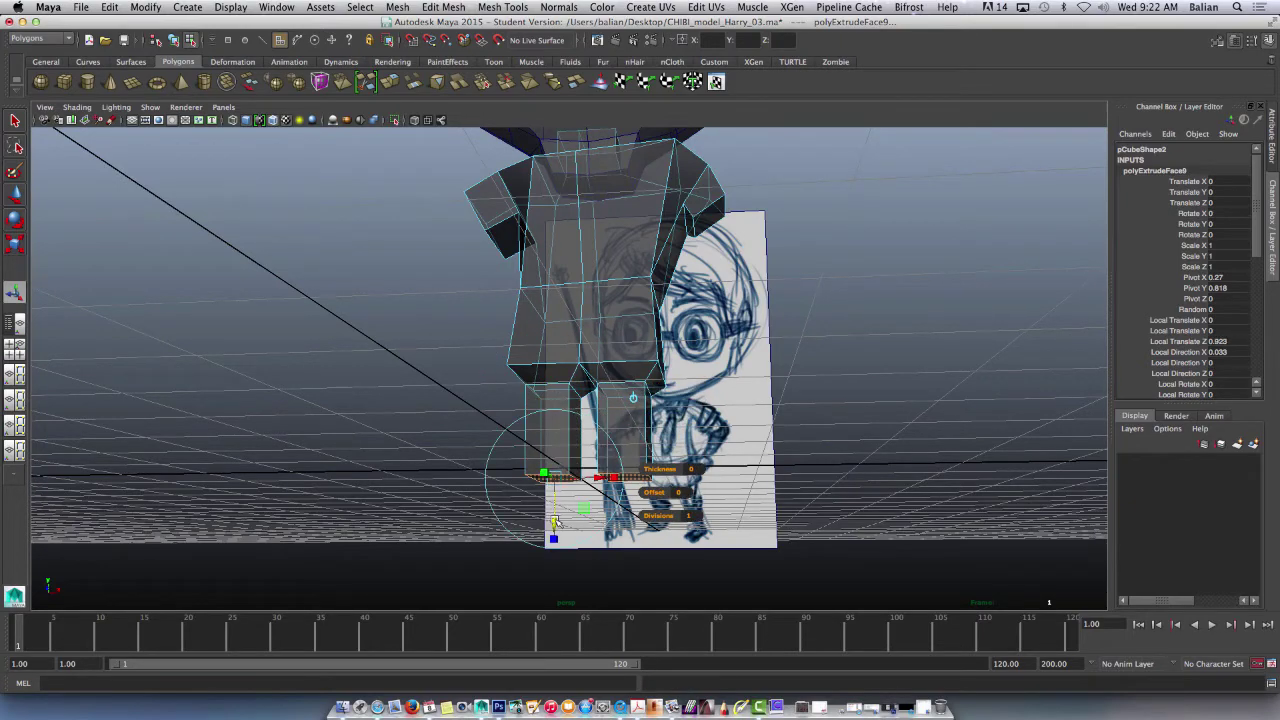
Step: Extrude both leg ends about 0.25 further down to add short foot segments
{"action": "left_click_drag", "start_coordinate": [446, 320], "coordinate": [438, 305], "text": "alt"}
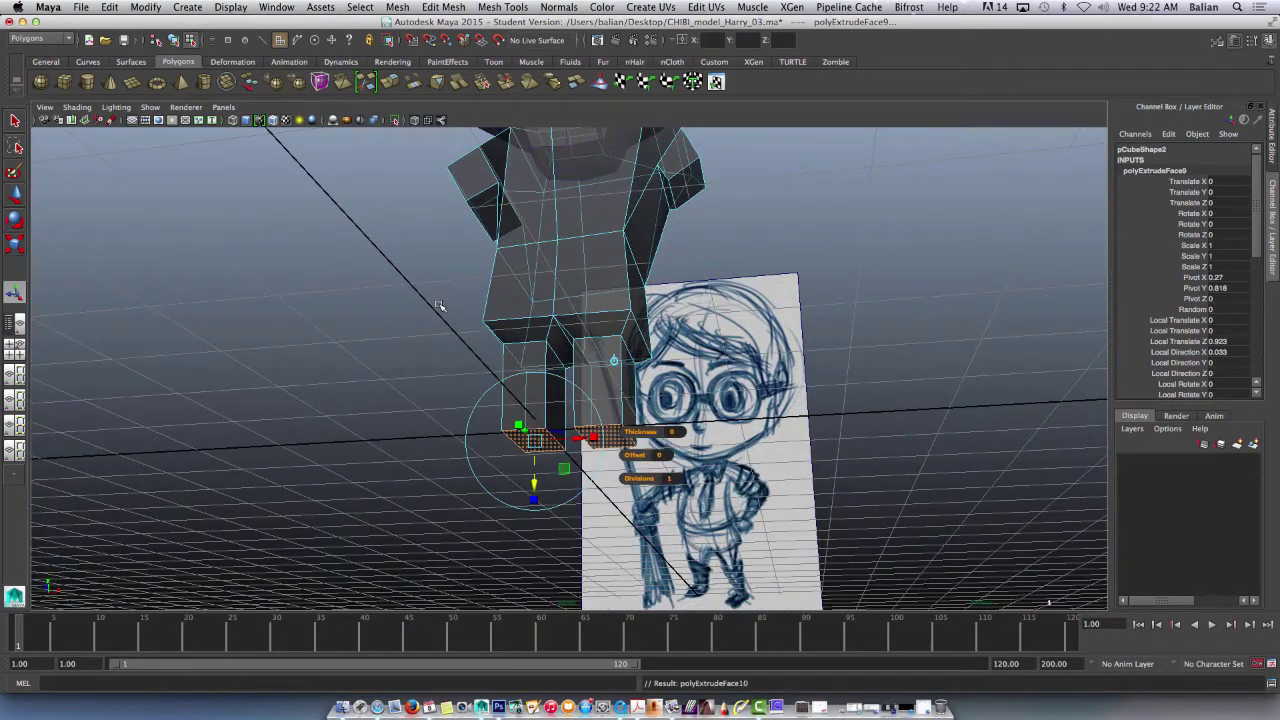
{"action": "key", "text": "ctrl+e"}
{"action": "mouse_move", "coordinate": [534, 478]}
{"action": "left_mouse_down"}
{"action": "mouse_move", "coordinate": [534, 503]}
{"action": "mouse_move", "coordinate": [531, 490]}
{"action": "left_mouse_up"}
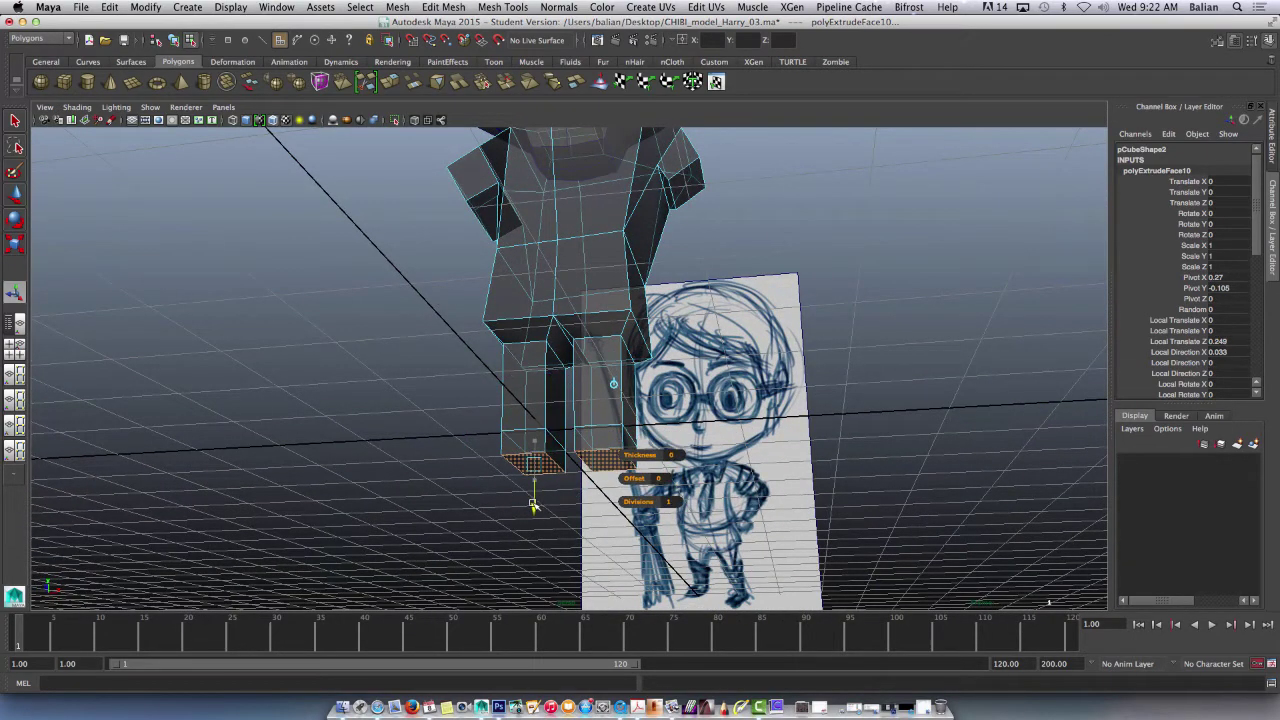
Step: Select only the front faces of the two bottom leg segments and extrude them about 0.57 forward into feet
{"action": "left_click", "coordinate": [593, 457]}
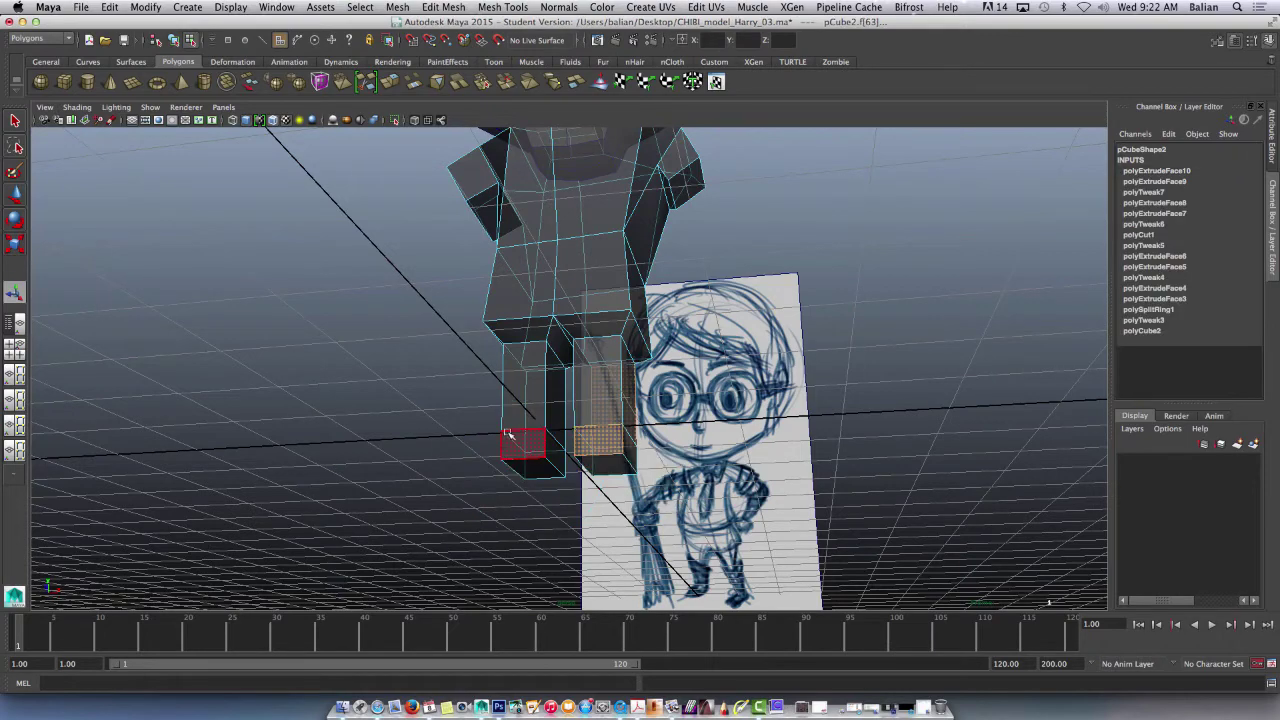
{"action": "left_click", "coordinate": [525, 462], "text": "shift"}
{"action": "left_click_drag", "start_coordinate": [356, 342], "coordinate": [326, 343], "text": "alt"}
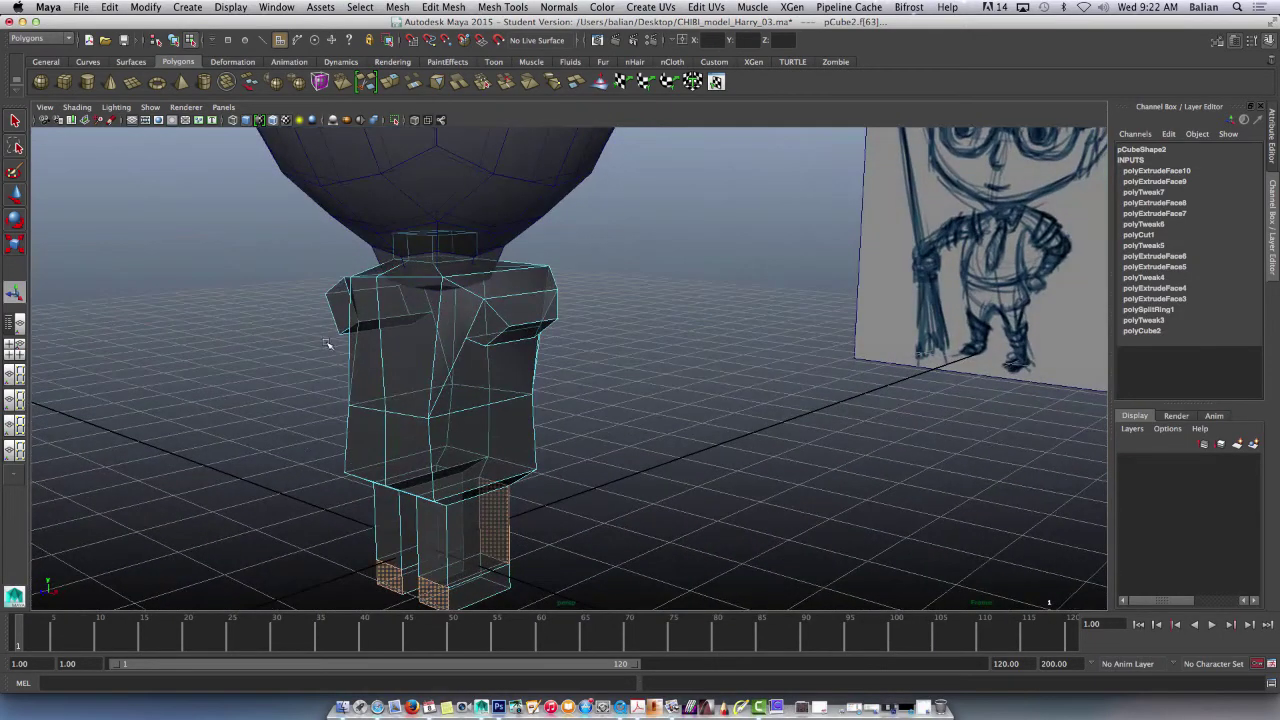
{"action": "middle_click_drag", "start_coordinate": [262, 490], "coordinate": [349, 340], "text": "alt"}
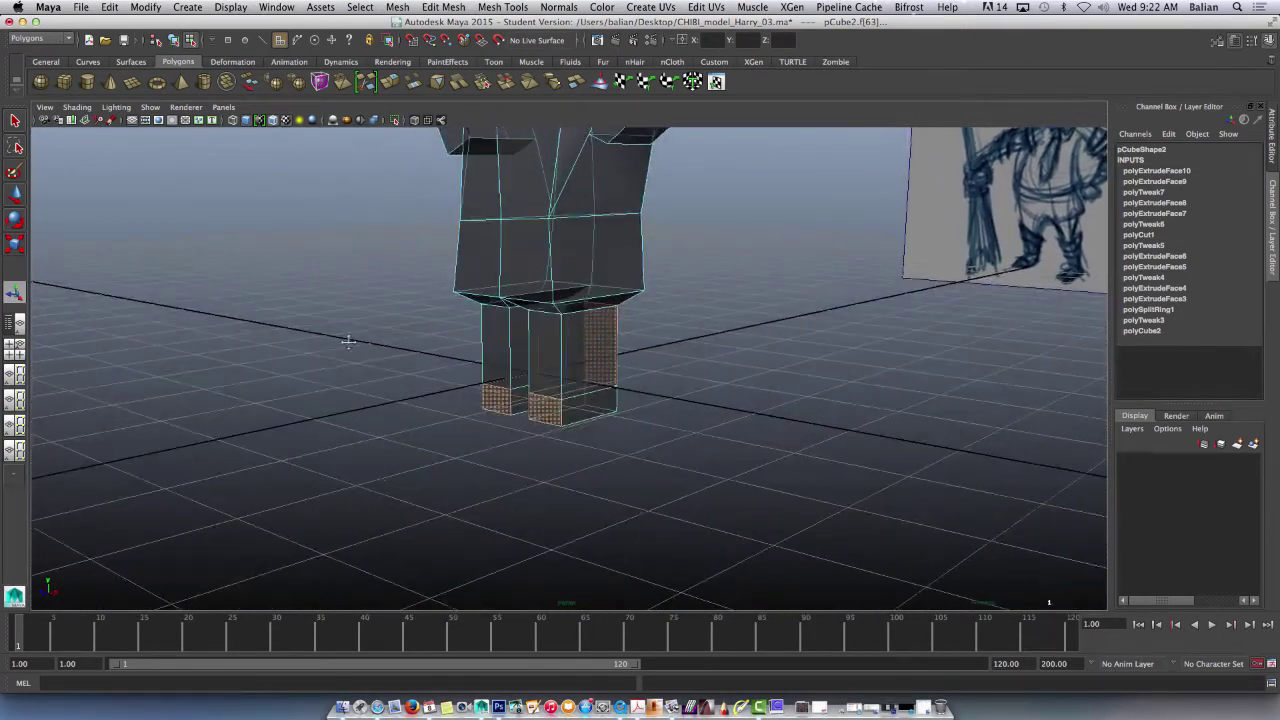
{"action": "left_click", "coordinate": [477, 403]}
{"action": "left_click", "coordinate": [492, 400]}
{"action": "left_click", "coordinate": [545, 410], "text": "shift"}
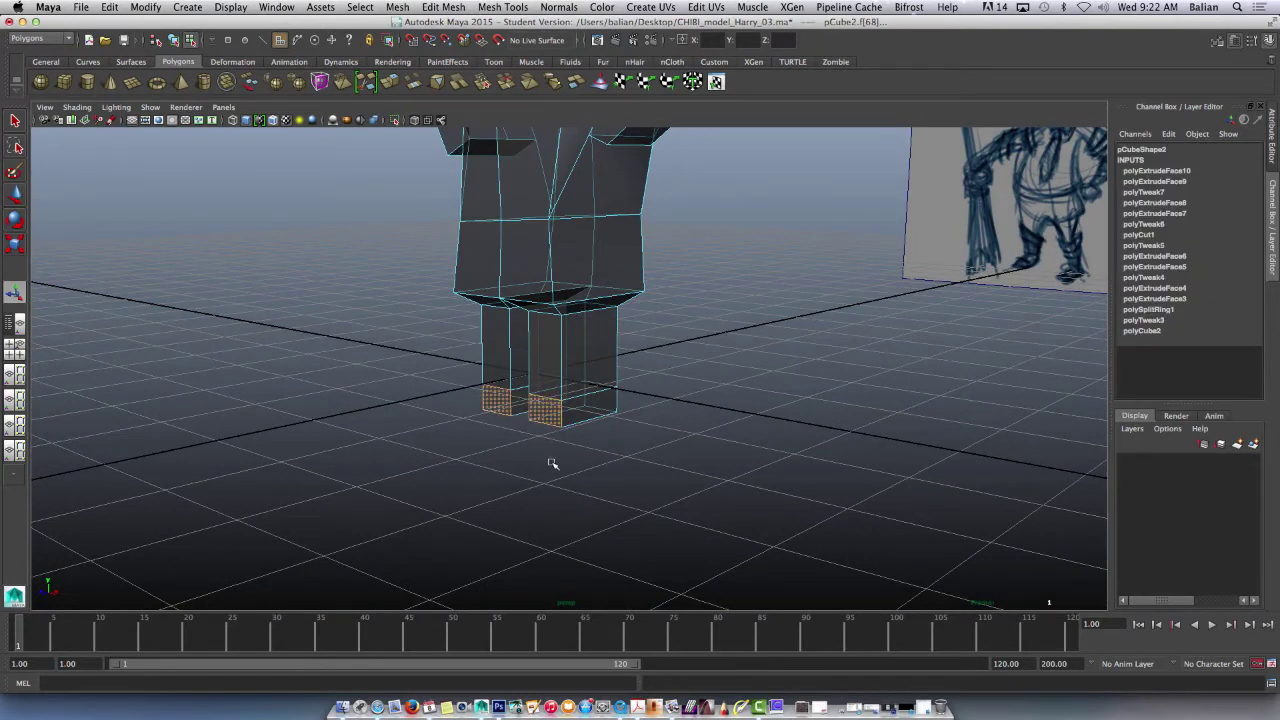
{"action": "mouse_move", "coordinate": [346, 350]}
{"action": "left_mouse_down", "text": "alt"}
{"action": "mouse_move", "coordinate": [220, 343]}
{"action": "mouse_move", "coordinate": [340, 341]}
{"action": "left_mouse_up", "text": "alt"}
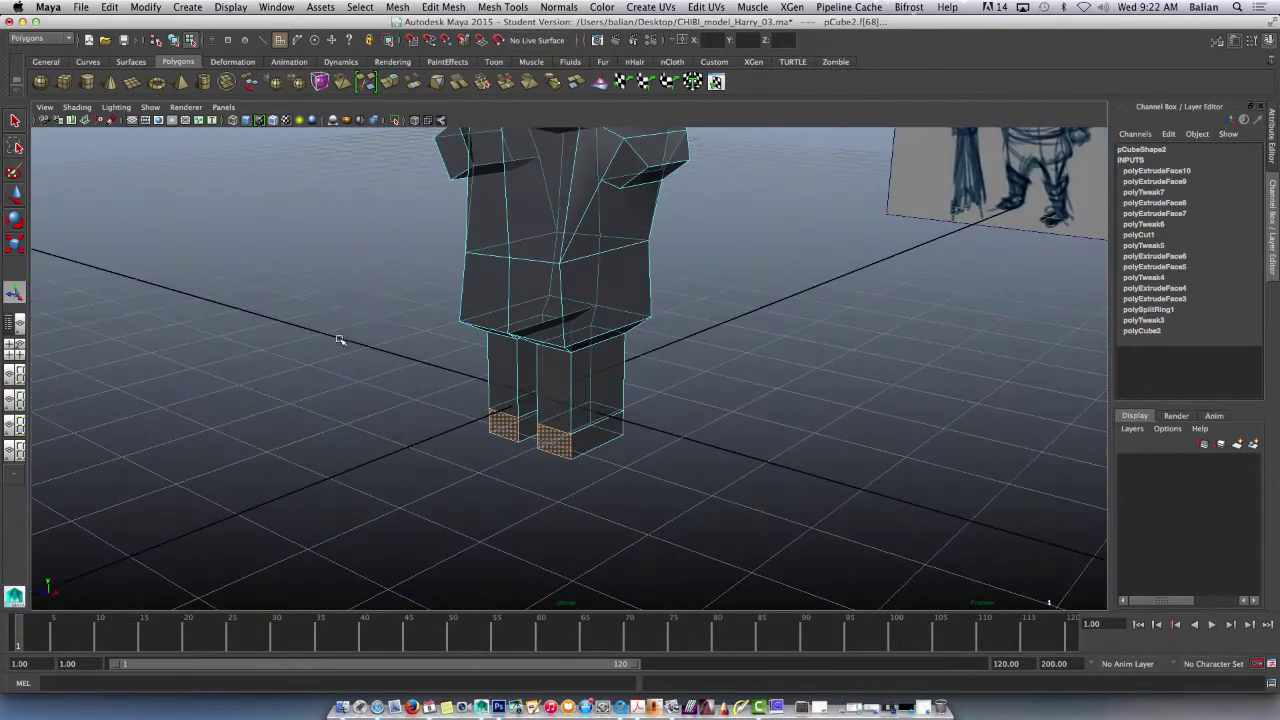
{"action": "left_click", "coordinate": [392, 83]}
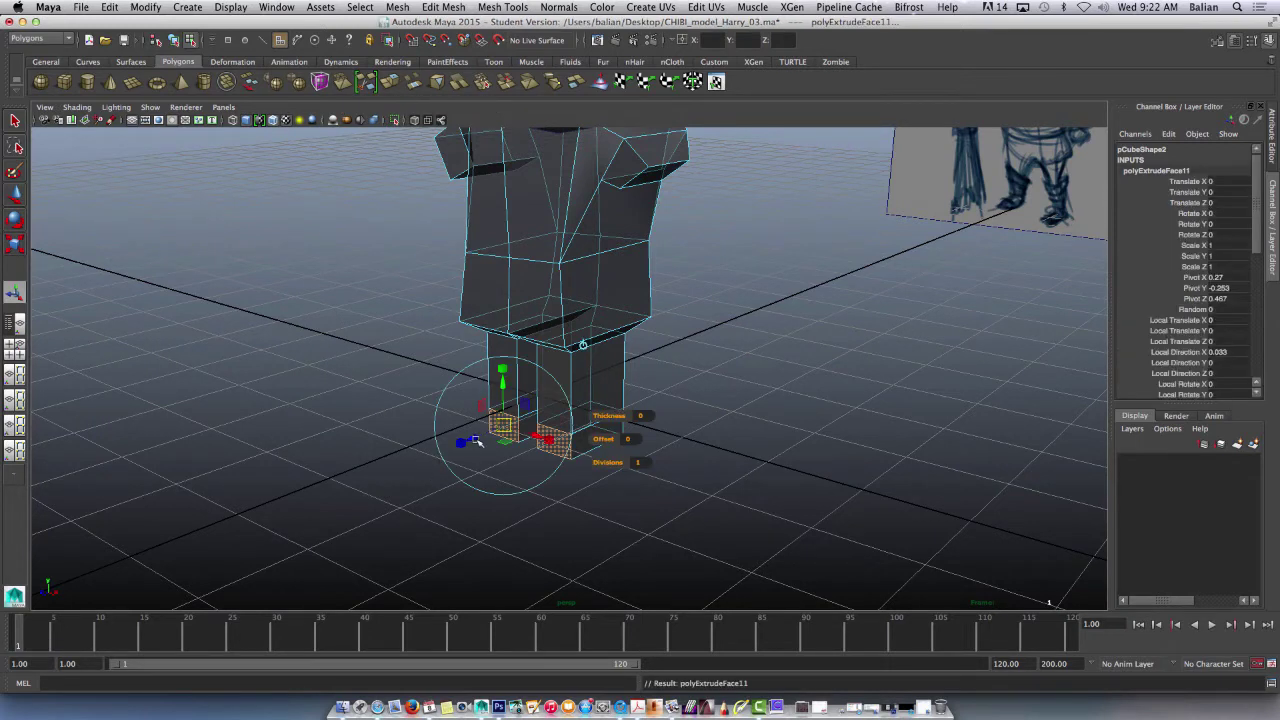
{"action": "left_click_drag", "start_coordinate": [477, 441], "coordinate": [461, 461]}
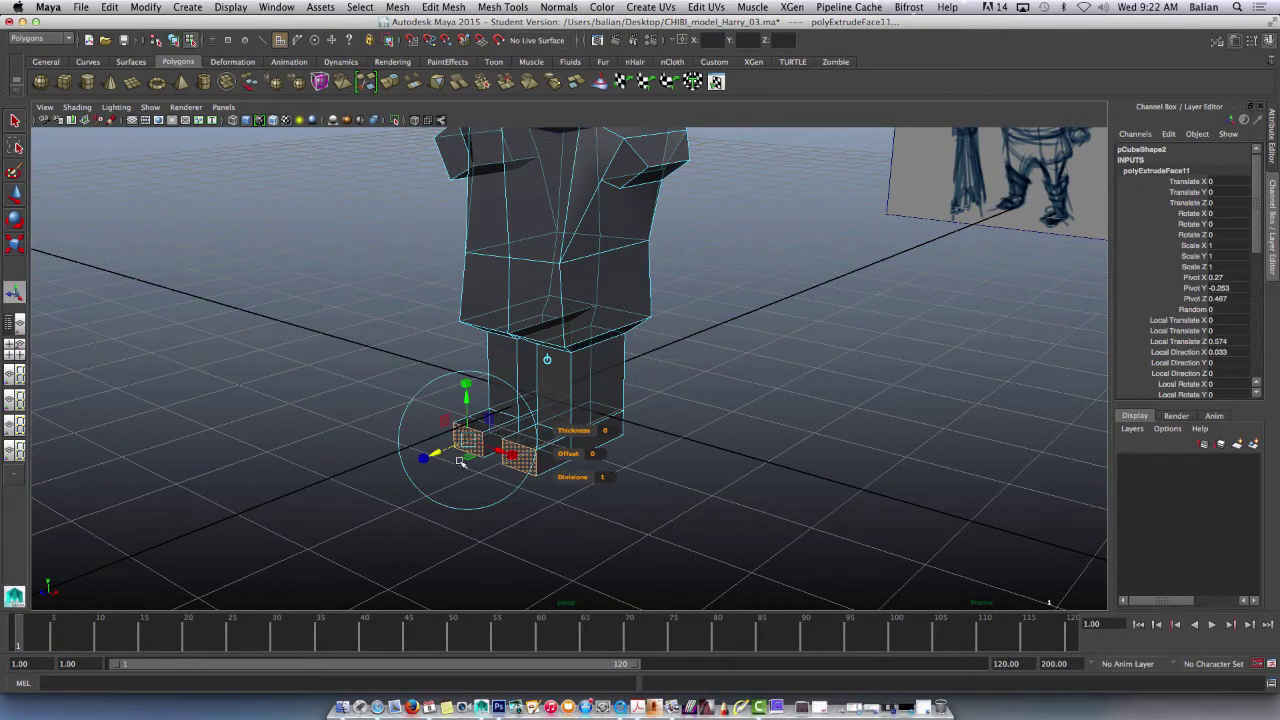
Step: Scale the selected arm-end and neighbouring side faces slightly narrower front to back, undoing the first scaling attempt, and clear the selection
{"action": "mouse_move", "coordinate": [380, 326]}
{"action": "left_mouse_down", "text": "alt"}
{"action": "mouse_move", "coordinate": [266, 314]}
{"action": "mouse_move", "coordinate": [337, 363]}
{"action": "mouse_move", "coordinate": [367, 346]}
{"action": "left_mouse_up", "text": "alt"}
{"action": "left_click_drag", "start_coordinate": [456, 298], "coordinate": [491, 333], "text": "alt"}
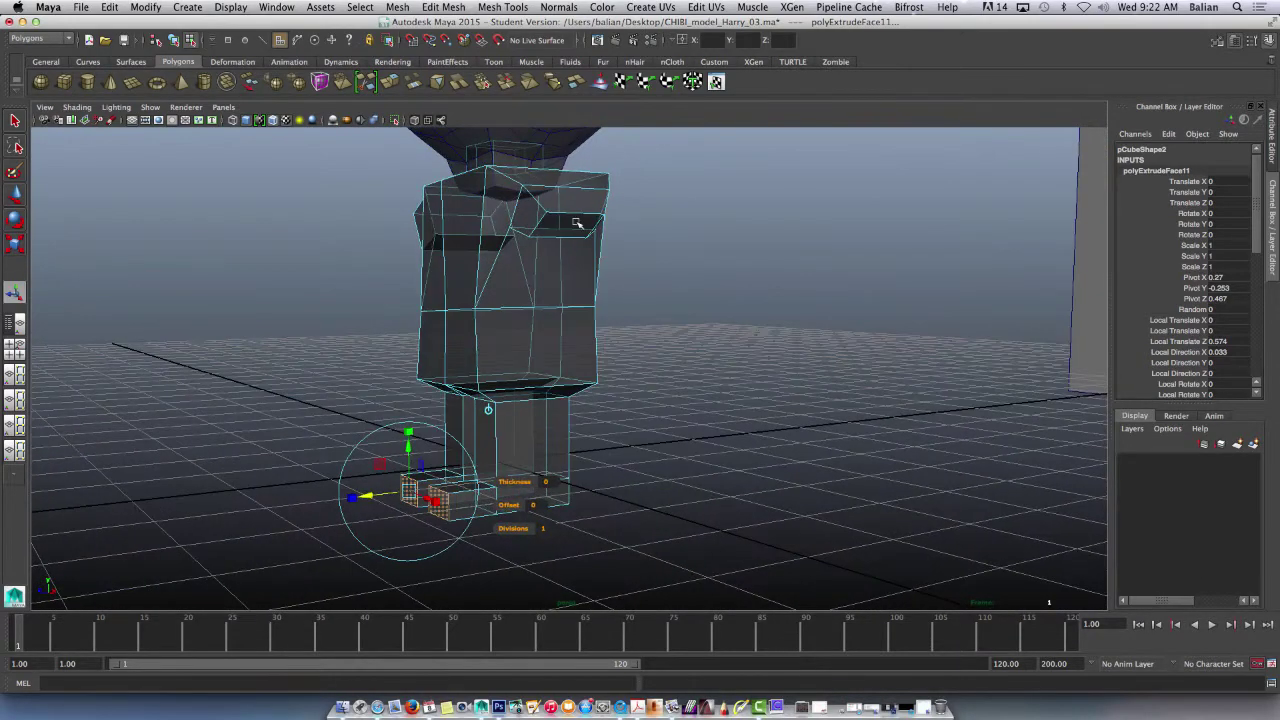
{"action": "left_click", "coordinate": [560, 222]}
{"action": "left_click_drag", "start_coordinate": [300, 266], "coordinate": [646, 210], "text": "alt"}
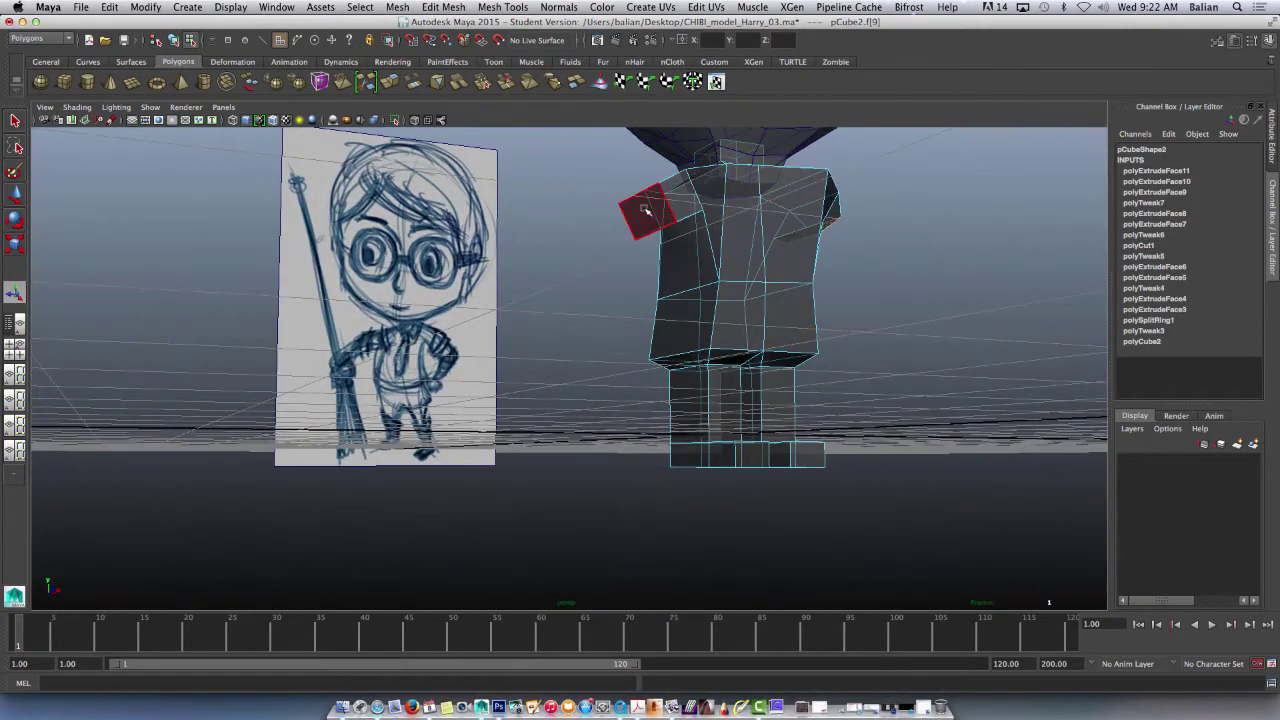
{"action": "left_click", "coordinate": [647, 211]}
{"action": "left_click_drag", "start_coordinate": [317, 323], "coordinate": [363, 346], "text": "alt"}
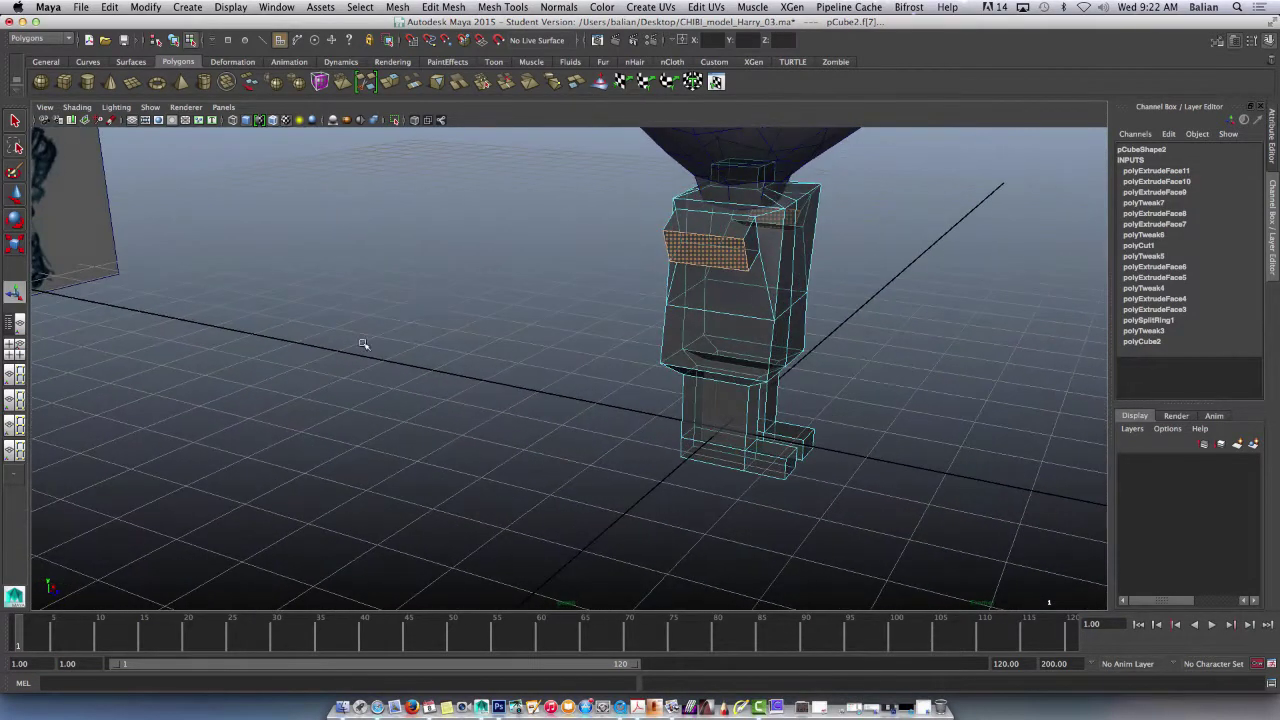
{"action": "key", "text": "r"}
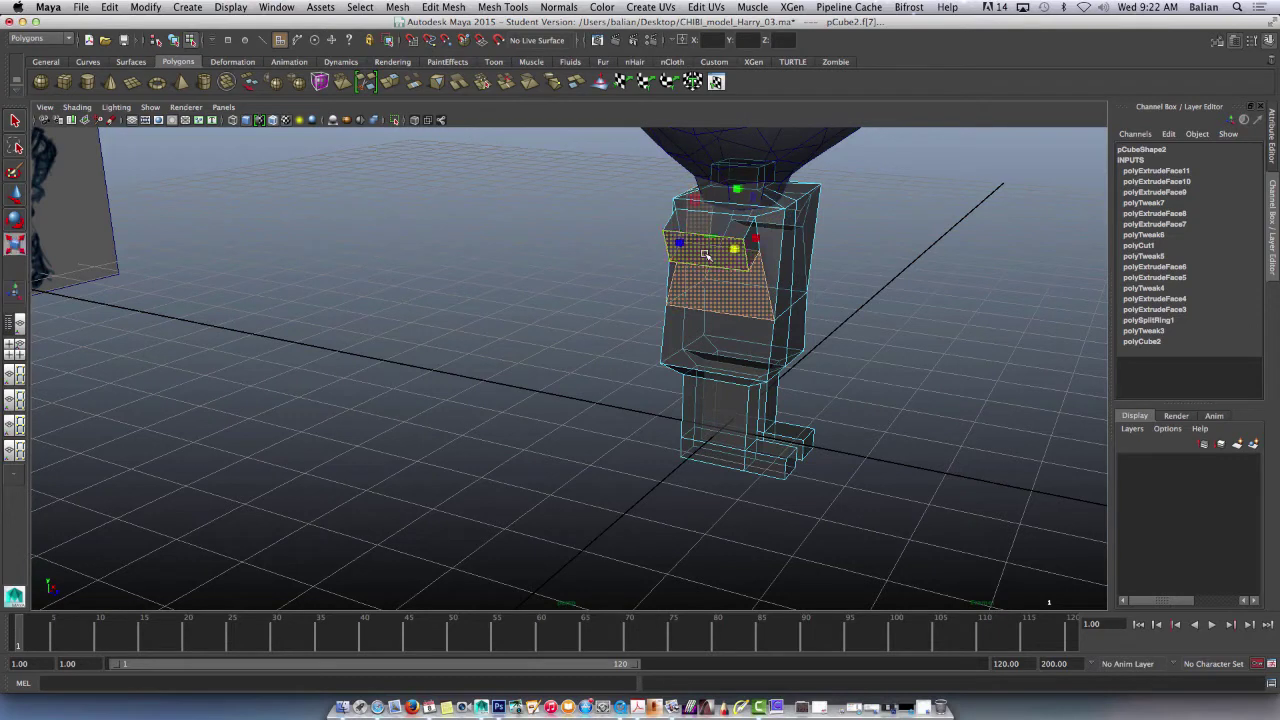
{"action": "left_click_drag", "start_coordinate": [680, 243], "coordinate": [685, 220]}
{"action": "key", "text": "z"}
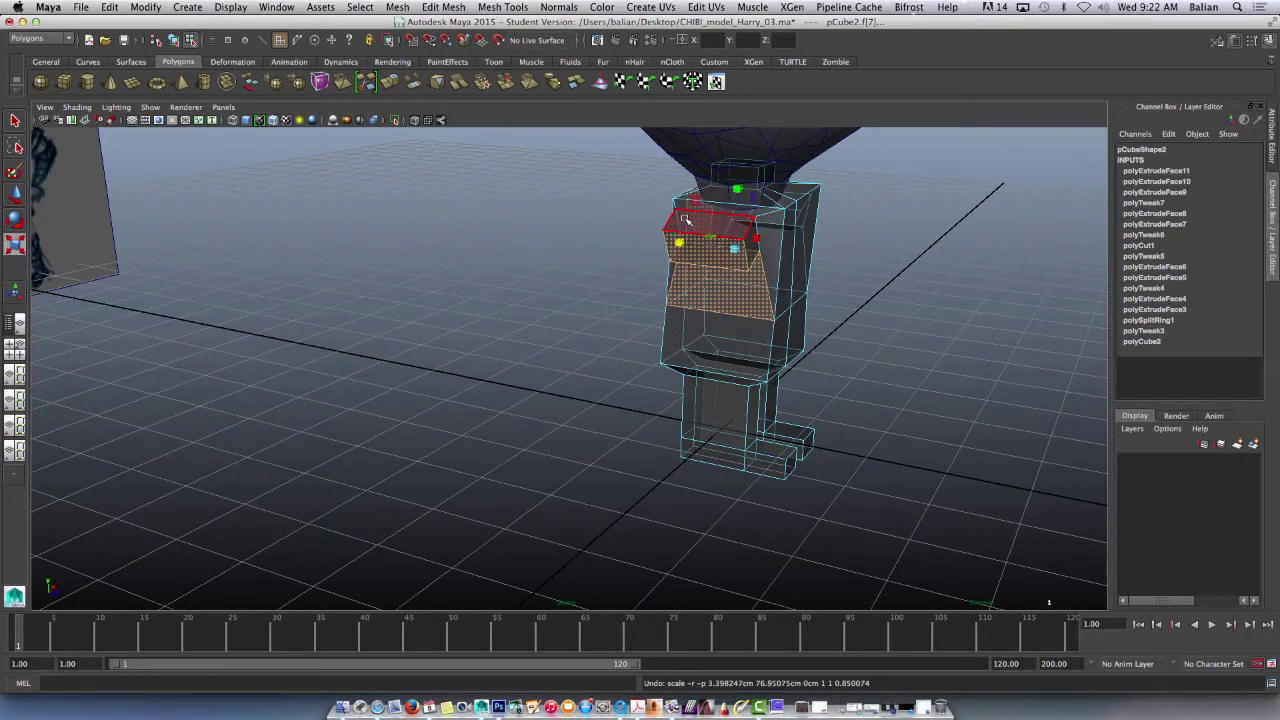
{"action": "key", "text": "z"}
{"action": "key", "text": "z"}
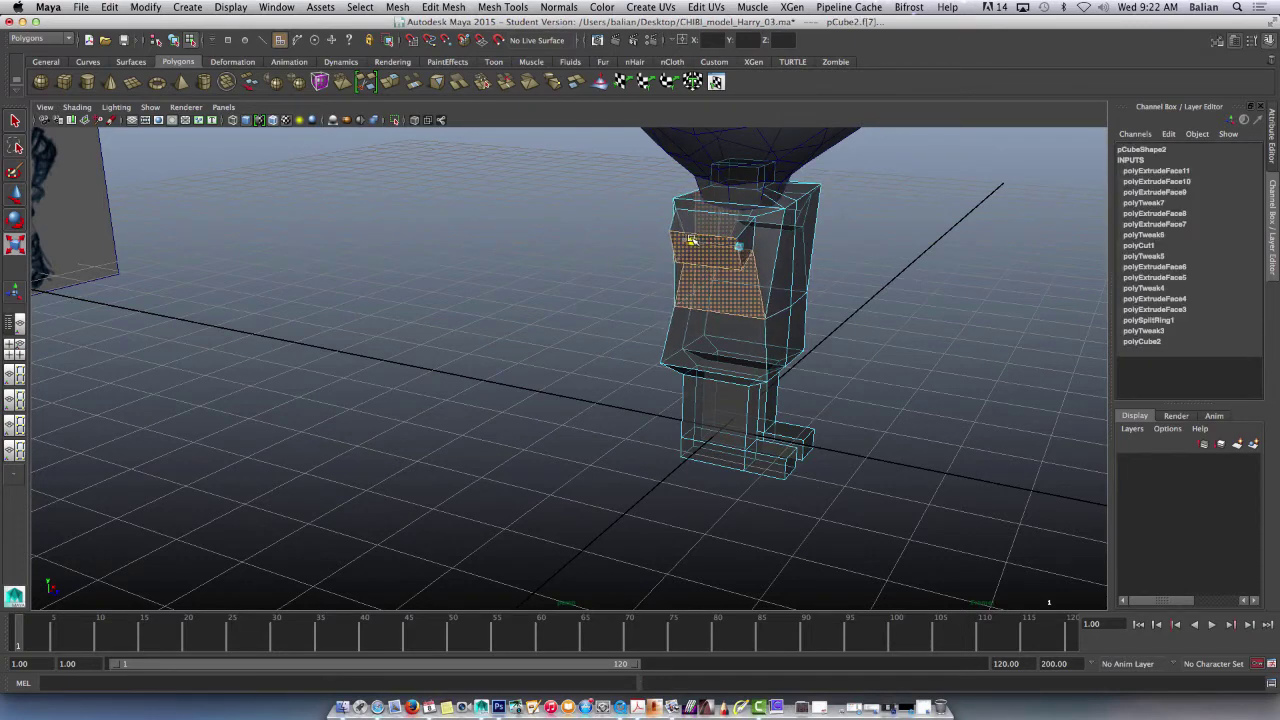
{"action": "left_click", "coordinate": [588, 244]}
Step: Select each arm's end face individually and scale it narrower front to back to taper both sleeves
{"action": "left_click", "coordinate": [705, 251]}
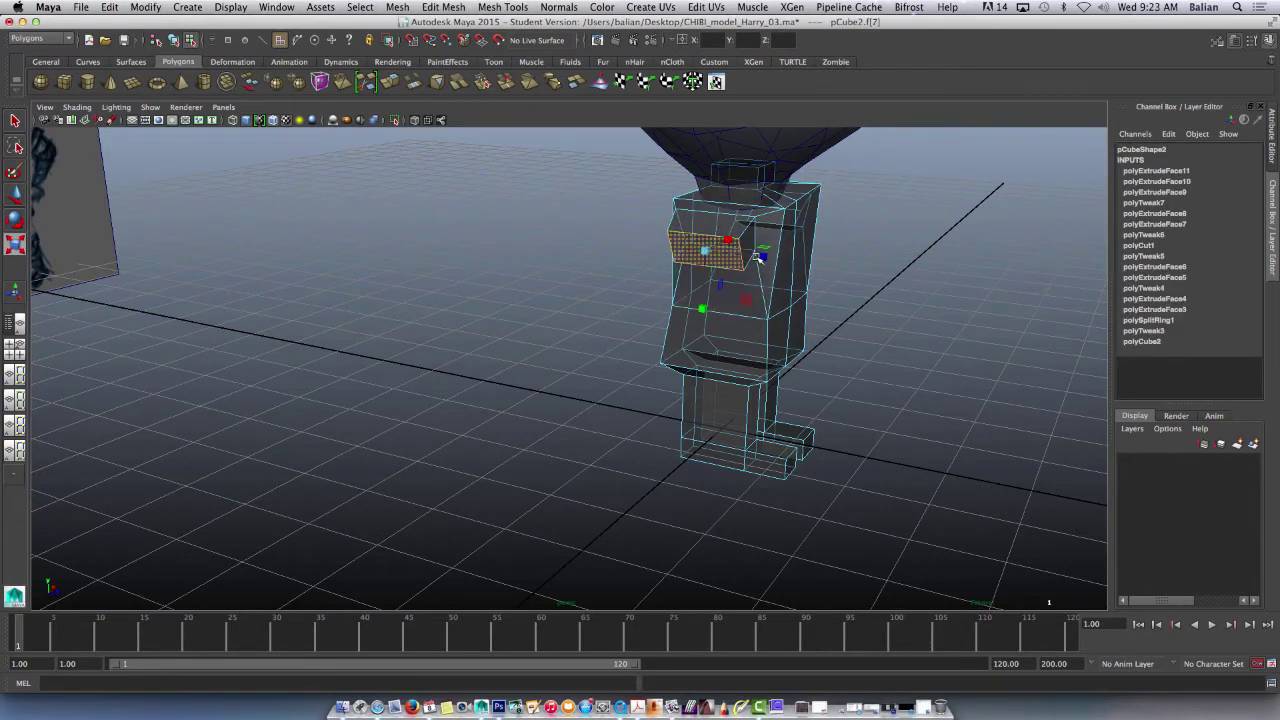
{"action": "left_click_drag", "start_coordinate": [762, 257], "coordinate": [743, 257]}
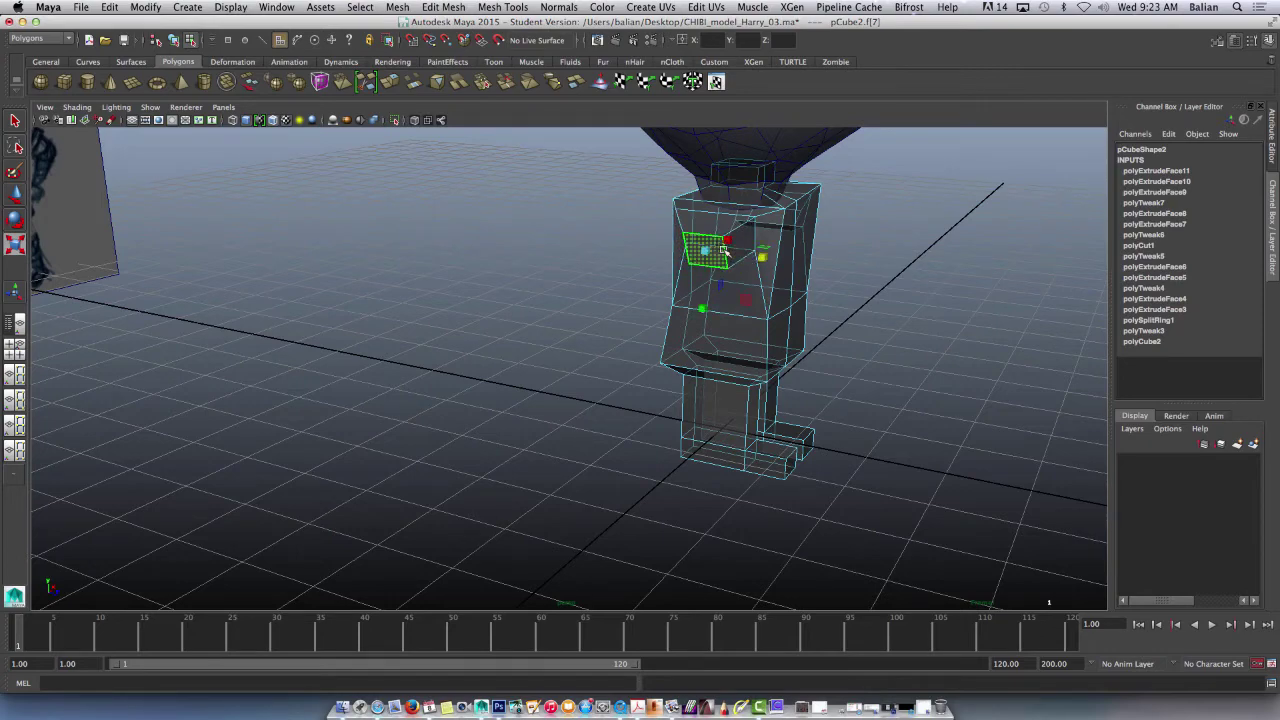
{"action": "left_click_drag", "start_coordinate": [503, 294], "coordinate": [258, 276], "text": "alt"}
{"action": "left_click", "coordinate": [418, 201]}
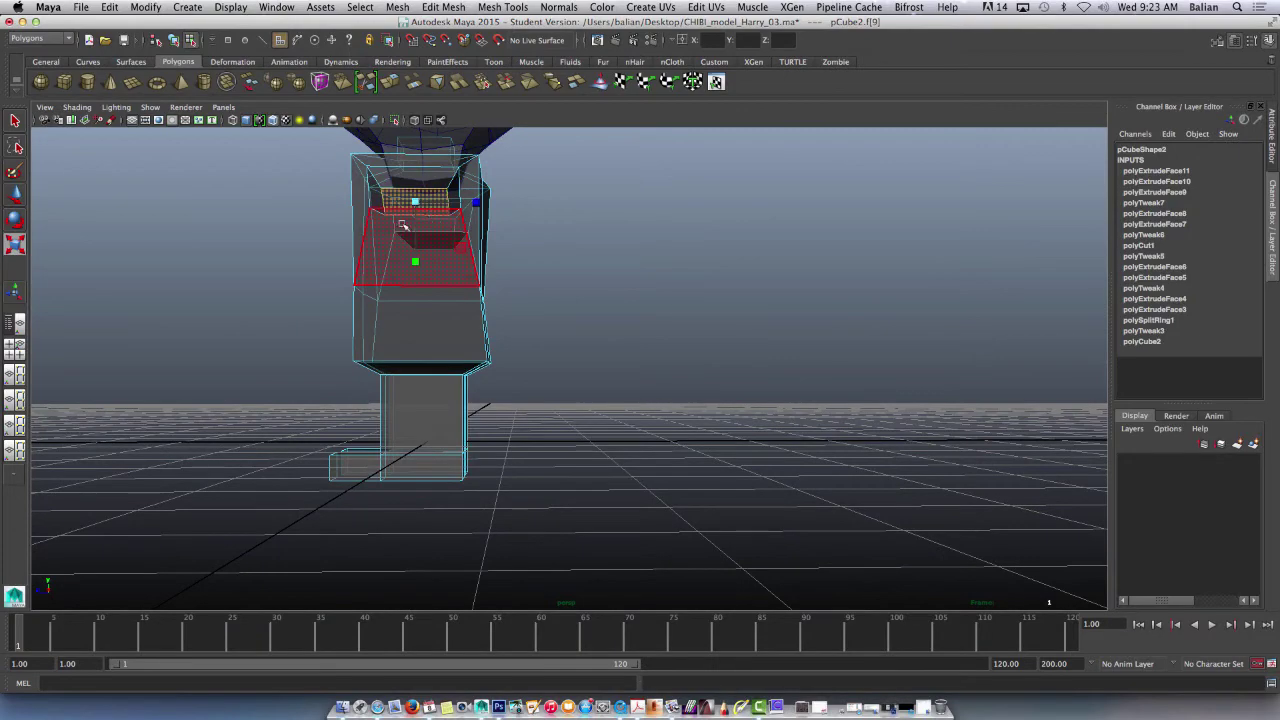
{"action": "left_click_drag", "start_coordinate": [478, 205], "coordinate": [455, 204]}
Step: Extrude the end face of the arm on the sketch's staff side about 0.84 outward into a forearm
{"action": "right_click_drag", "start_coordinate": [416, 262], "coordinate": [294, 257], "text": "alt"}
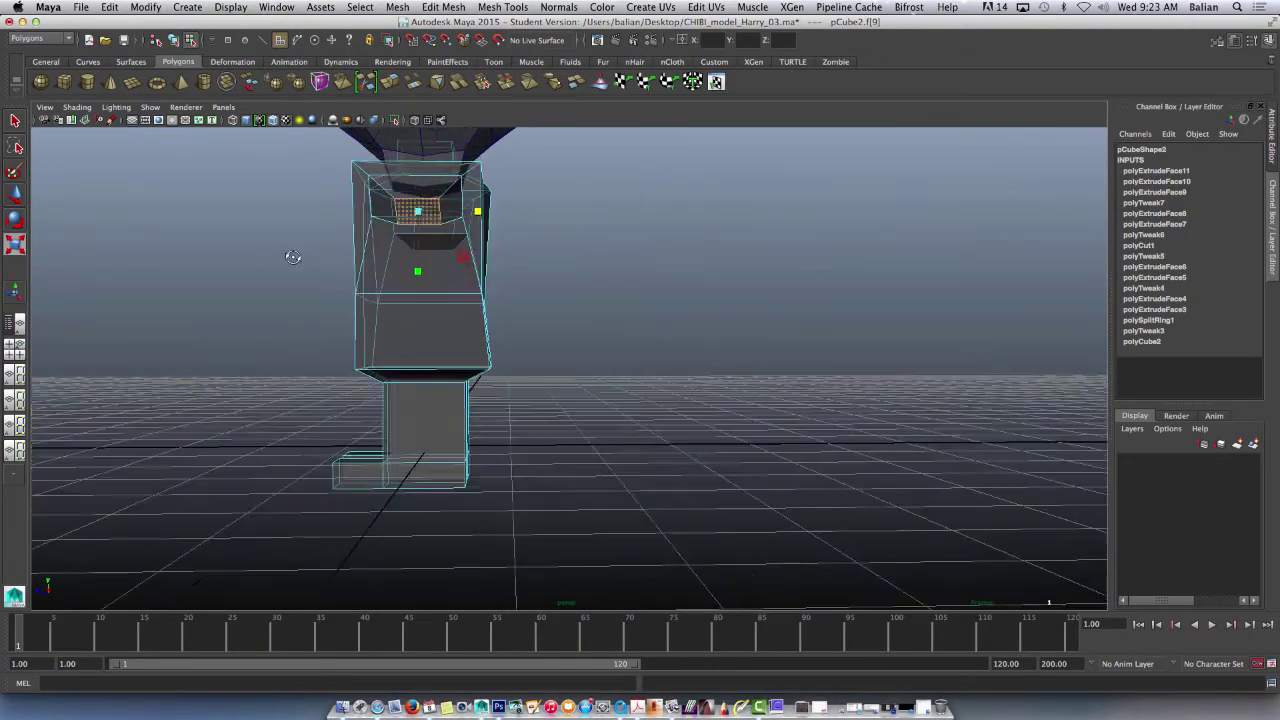
{"action": "mouse_move", "coordinate": [294, 257]}
{"action": "left_mouse_down", "text": "alt"}
{"action": "mouse_move", "coordinate": [309, 271]}
{"action": "mouse_move", "coordinate": [411, 261]}
{"action": "mouse_move", "coordinate": [462, 234]}
{"action": "left_mouse_up", "text": "alt"}
{"action": "left_click", "coordinate": [620, 232]}
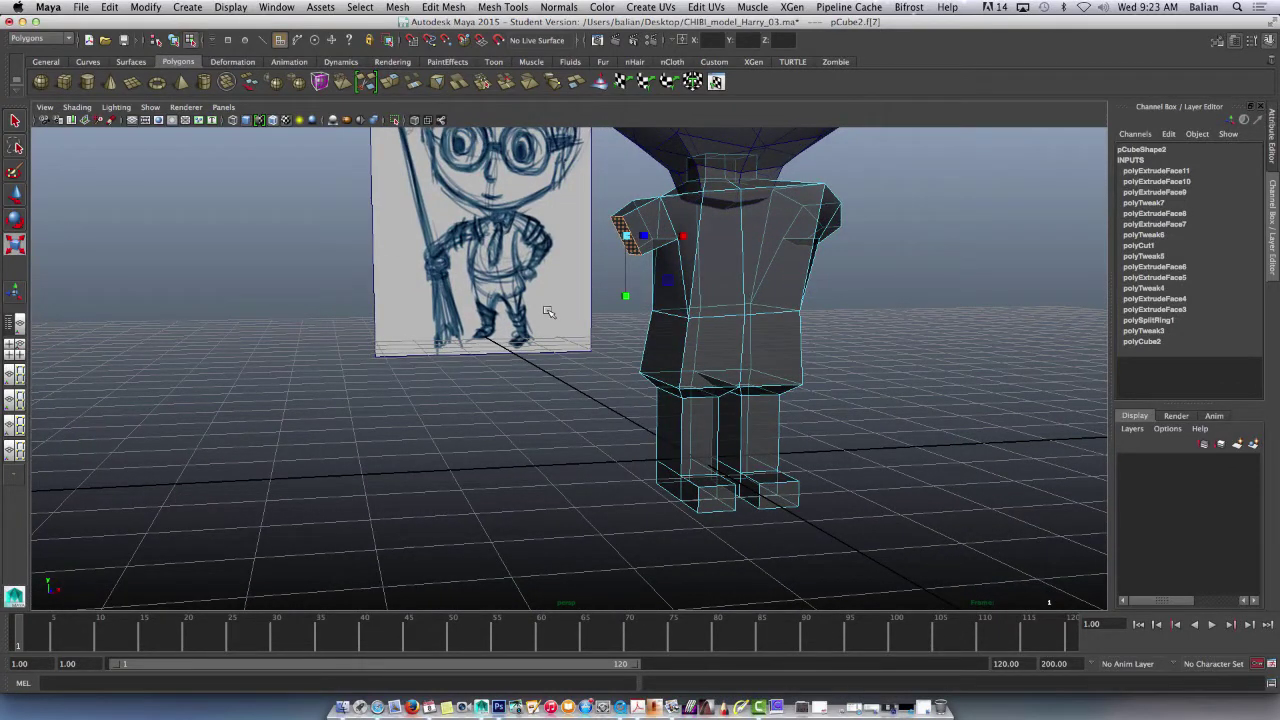
{"action": "key", "text": "ctrl+e"}
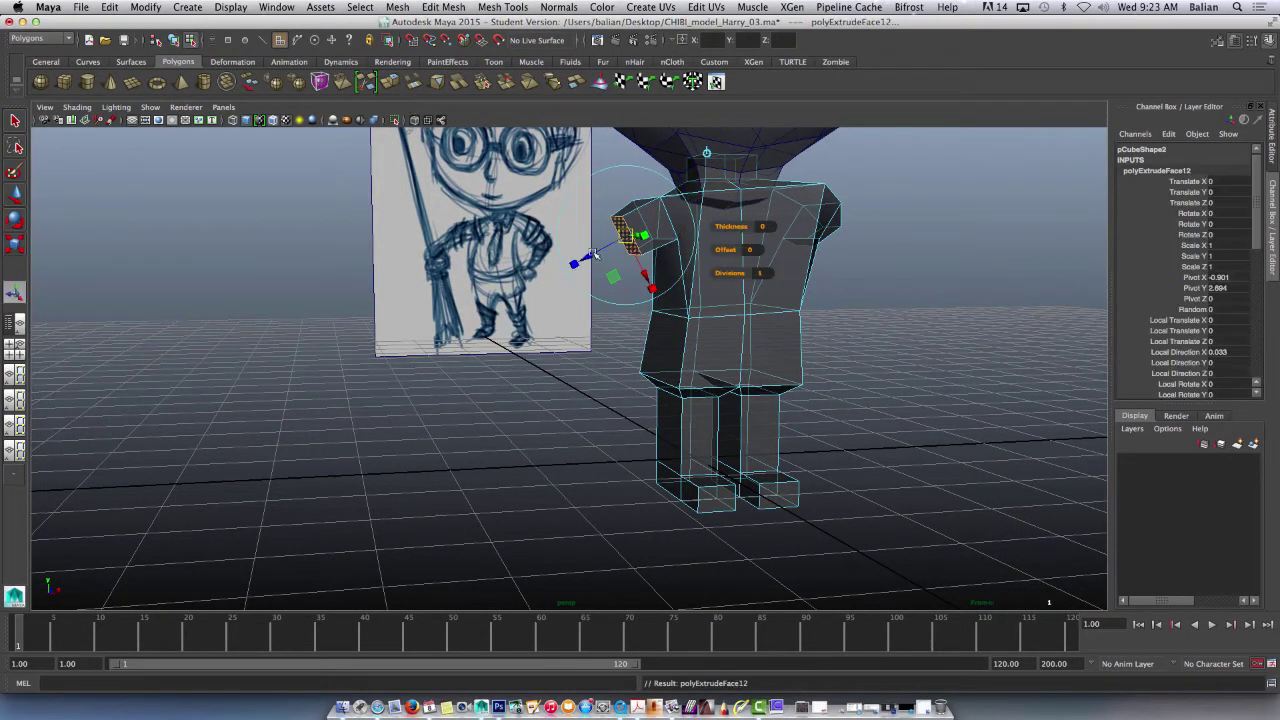
{"action": "left_click_drag", "start_coordinate": [593, 255], "coordinate": [538, 290]}
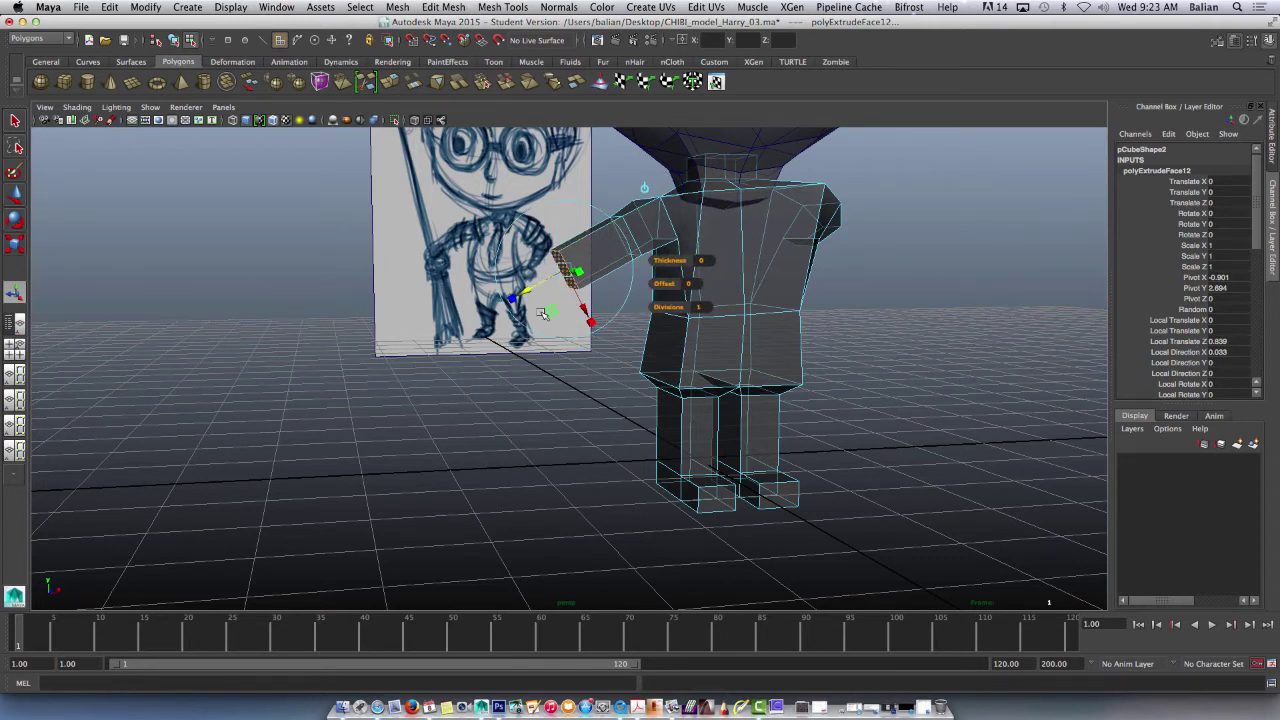
Step: Rotate the forearm's end face and move it inward and down so the arm bends at the elbow
{"action": "key", "text": "e"}
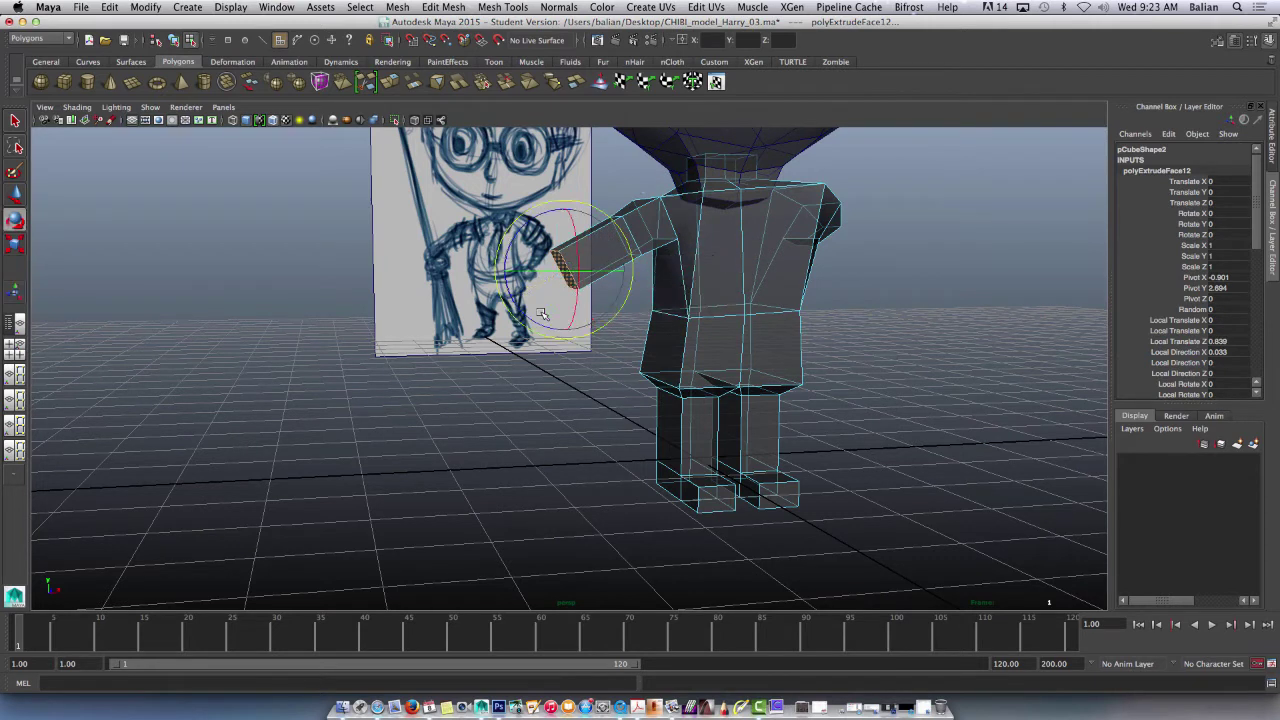
{"action": "left_click_drag", "start_coordinate": [517, 236], "coordinate": [509, 256]}
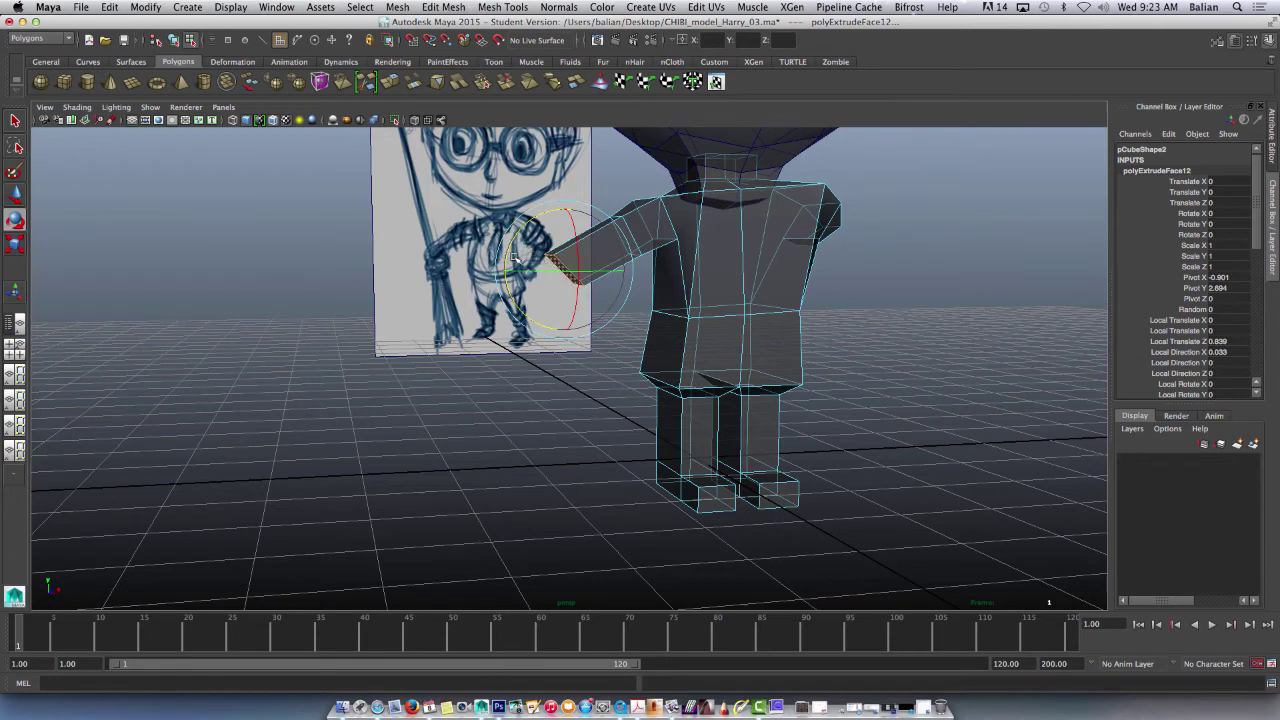
{"action": "left_click_drag", "start_coordinate": [372, 338], "coordinate": [332, 343], "text": "alt"}
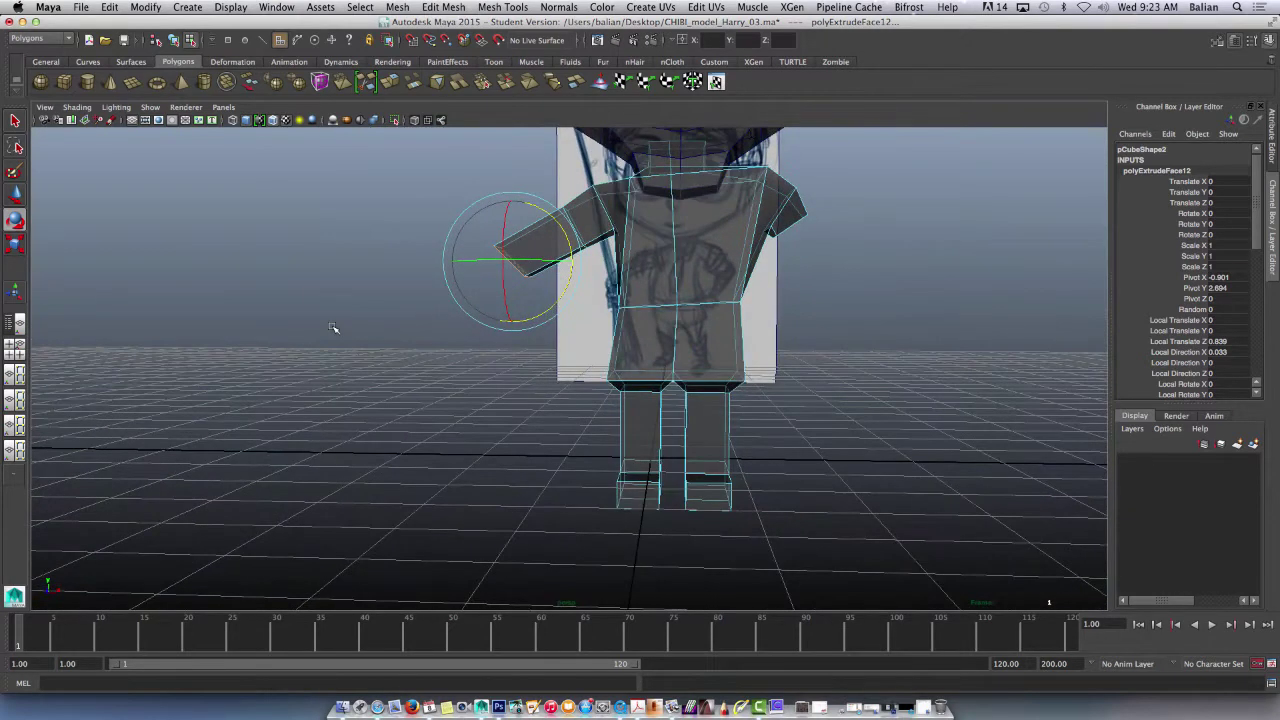
{"action": "key", "text": "w"}
{"action": "left_click_drag", "start_coordinate": [538, 262], "coordinate": [562, 263]}
{"action": "left_click_drag", "start_coordinate": [536, 201], "coordinate": [537, 211]}
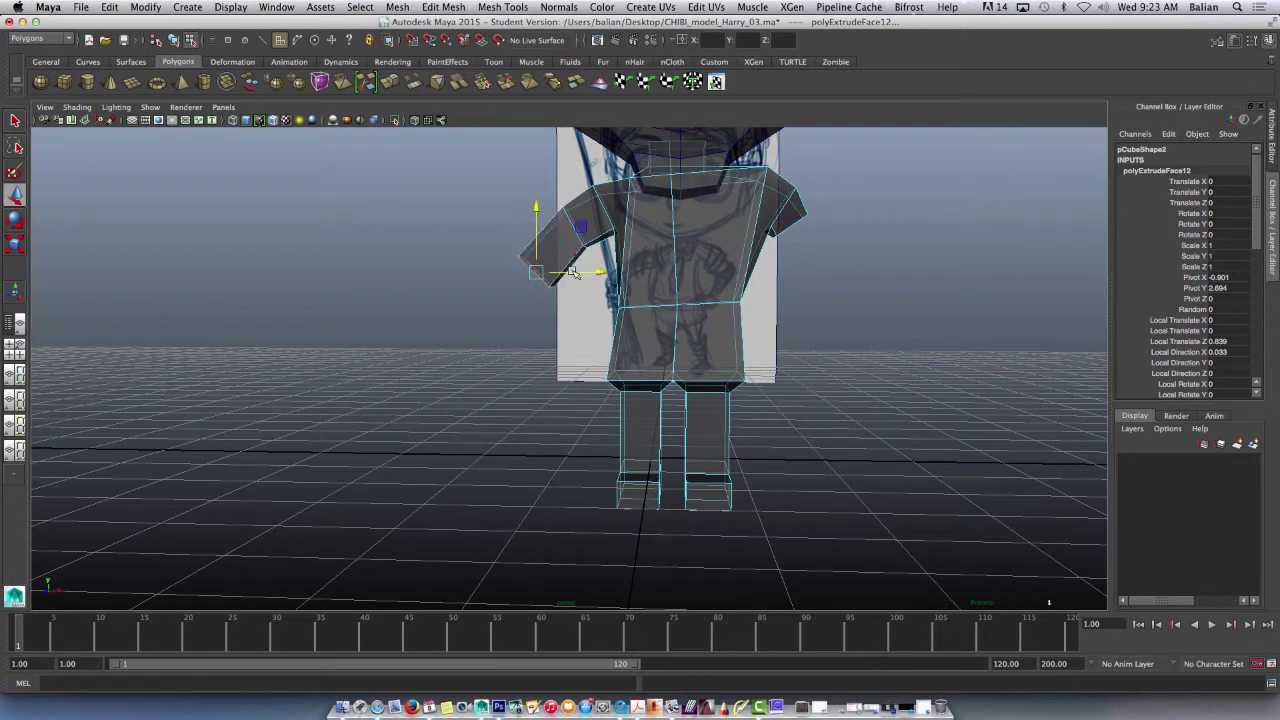
{"action": "left_click_drag", "start_coordinate": [570, 271], "coordinate": [583, 272]}
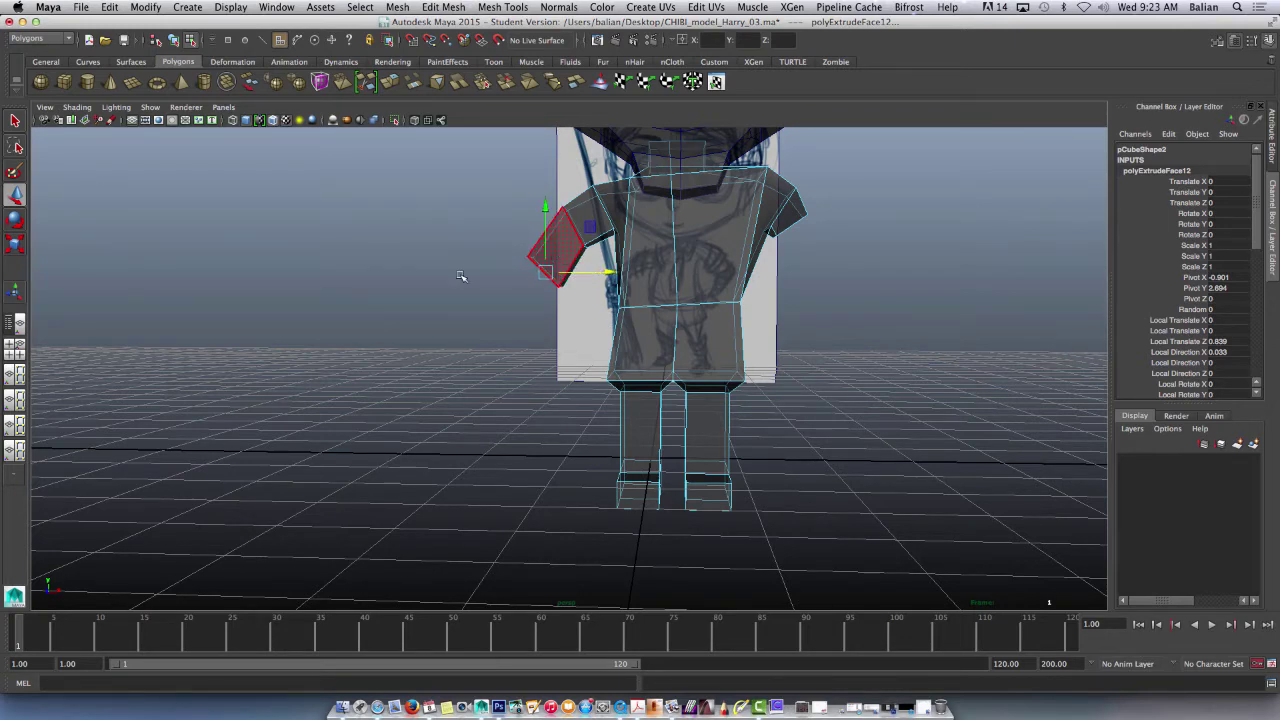
Step: Select the opposite arm's end face and examine the body's proportions from several sides against the front sketch
{"action": "left_click_drag", "start_coordinate": [460, 276], "coordinate": [355, 266], "text": "alt"}
{"action": "left_click", "coordinate": [575, 216]}
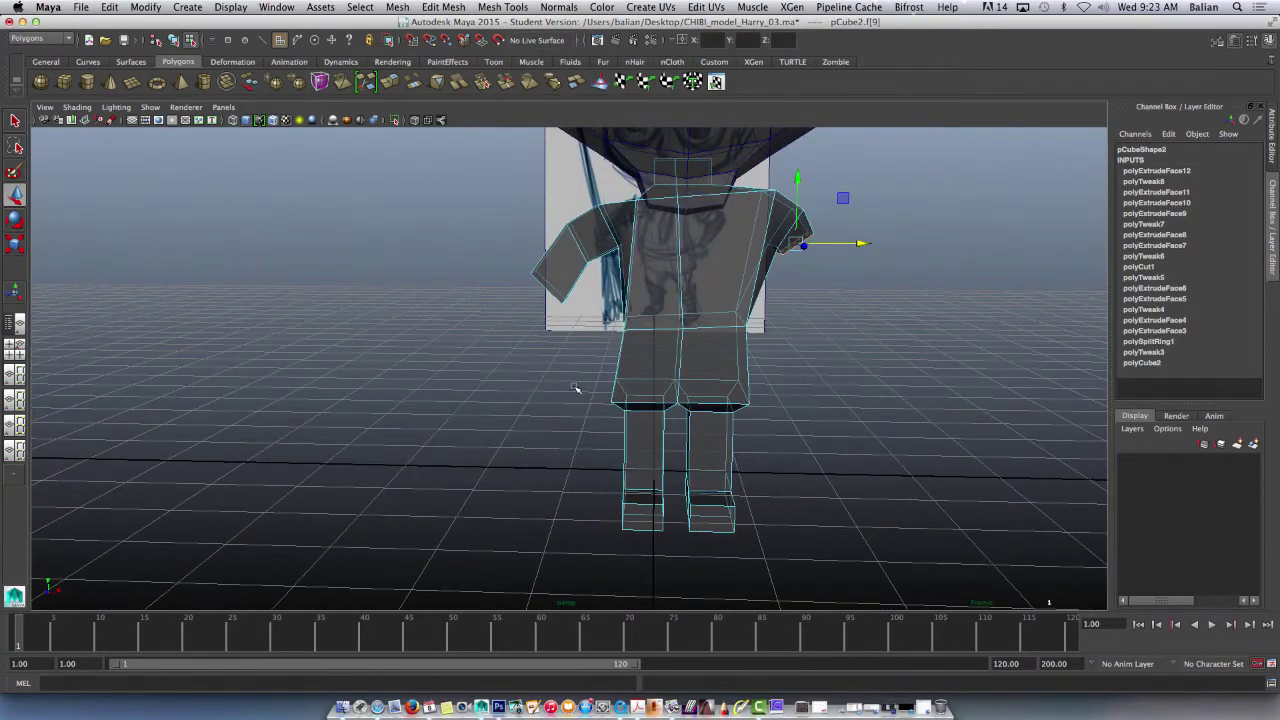
{"action": "right_click_drag", "start_coordinate": [575, 388], "coordinate": [408, 266], "text": "alt"}
{"action": "left_click_drag", "start_coordinate": [486, 340], "coordinate": [431, 346], "text": "alt"}
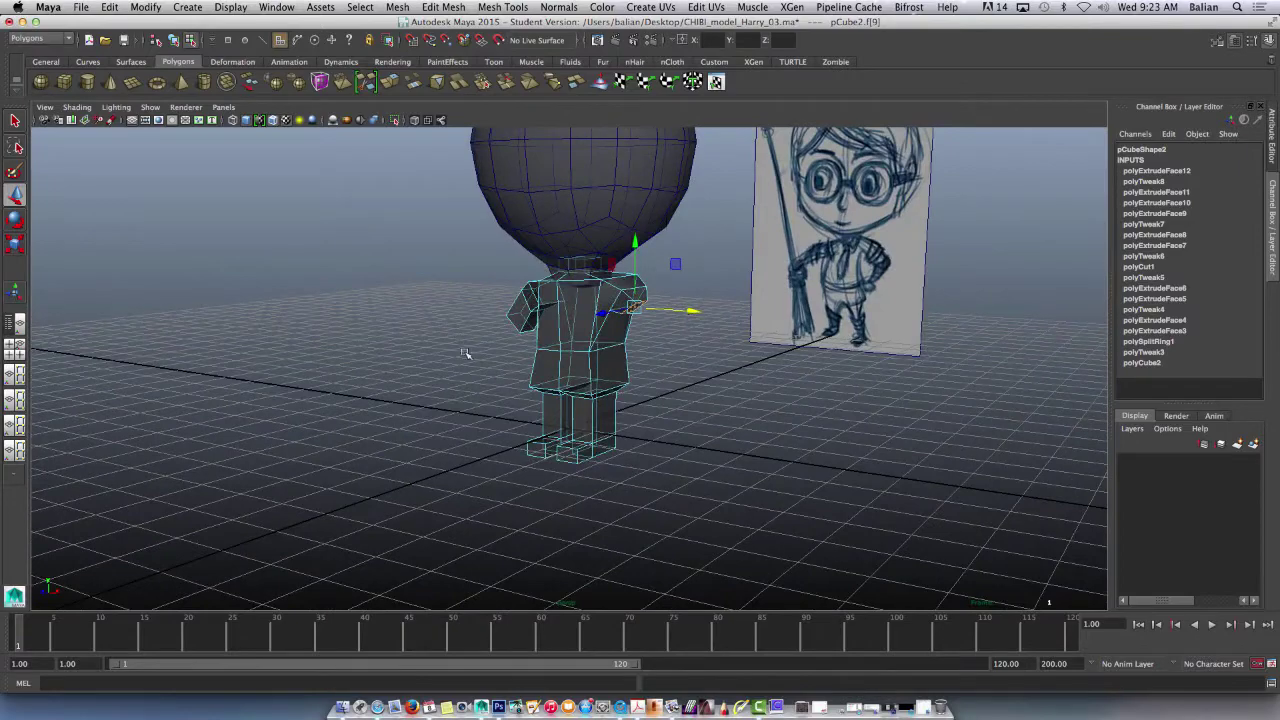
{"action": "right_click_drag", "start_coordinate": [482, 341], "coordinate": [393, 283], "text": "alt"}
{"action": "mouse_move", "coordinate": [473, 355]}
{"action": "left_mouse_down", "text": "alt"}
{"action": "mouse_move", "coordinate": [481, 369]}
{"action": "mouse_move", "coordinate": [466, 340]}
{"action": "mouse_move", "coordinate": [483, 357]}
{"action": "left_mouse_up", "text": "alt"}
{"action": "right_click_drag", "start_coordinate": [483, 357], "coordinate": [623, 487], "text": "alt"}
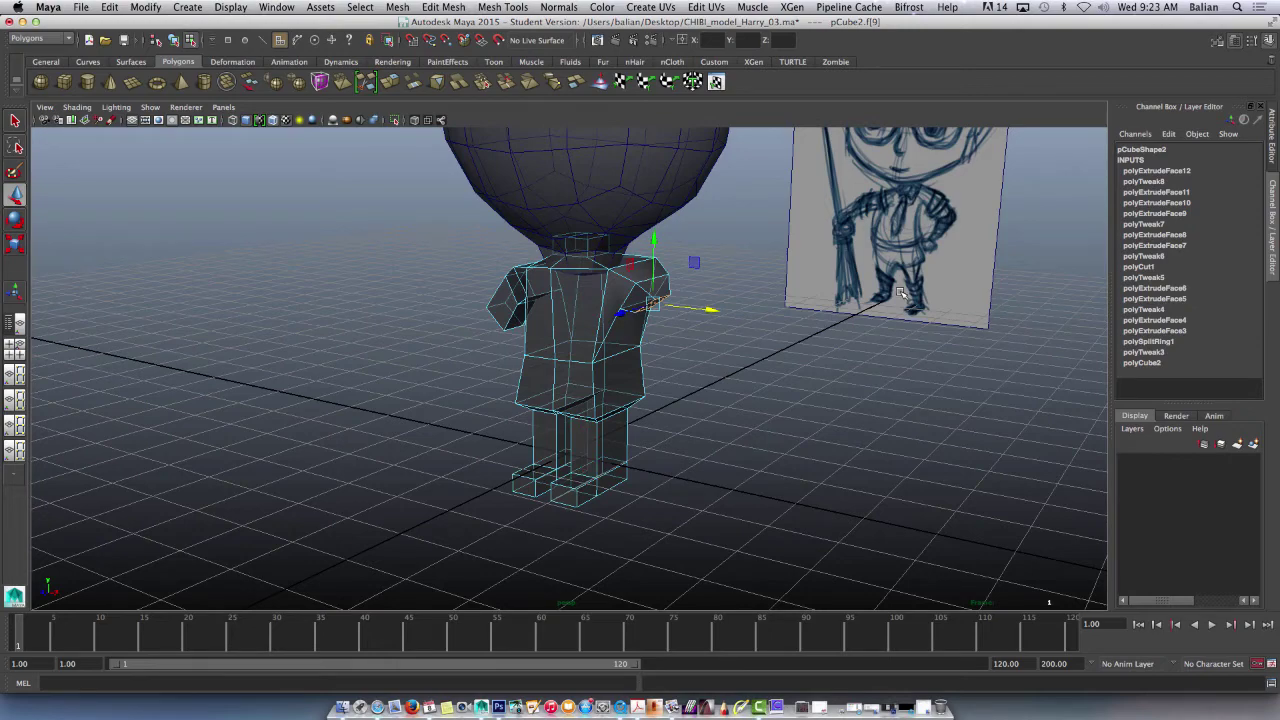
Step: In vertex mode from the side, move the ankle and foot vertices inward to taper the legs toward the feet
{"action": "right_click_drag", "start_coordinate": [593, 417], "coordinate": [597, 572], "text": "alt"}
{"action": "left_click_drag", "start_coordinate": [484, 401], "coordinate": [418, 376], "text": "alt"}
{"action": "right_click_drag", "start_coordinate": [449, 426], "coordinate": [411, 408]}
{"action": "left_click_drag", "start_coordinate": [500, 434], "coordinate": [413, 452]}
{"action": "left_click_drag", "start_coordinate": [302, 418], "coordinate": [395, 465]}
{"action": "left_click_drag", "start_coordinate": [305, 453], "coordinate": [327, 452]}
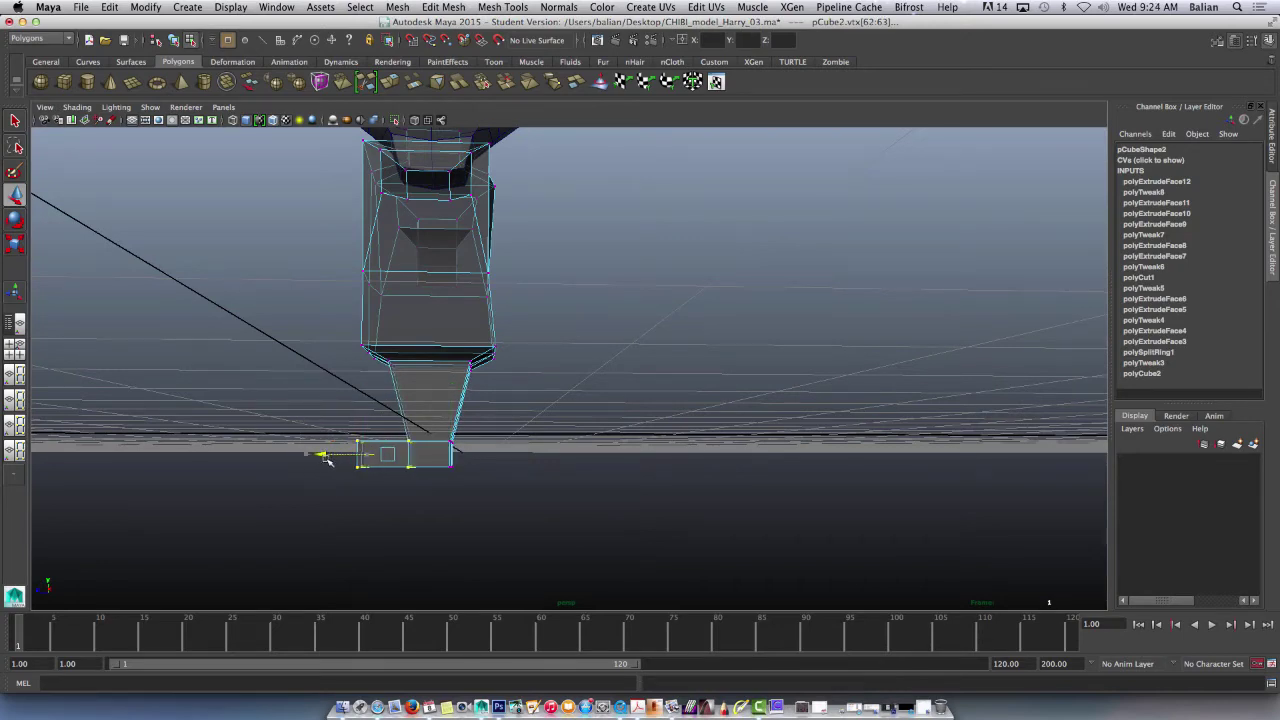
Step: From the side, adjust the height of the upper-leg vertices and move the body's back waist vertices inward
{"action": "left_click_drag", "start_coordinate": [319, 382], "coordinate": [405, 356], "text": "alt"}
{"action": "left_click_drag", "start_coordinate": [480, 370], "coordinate": [481, 357]}
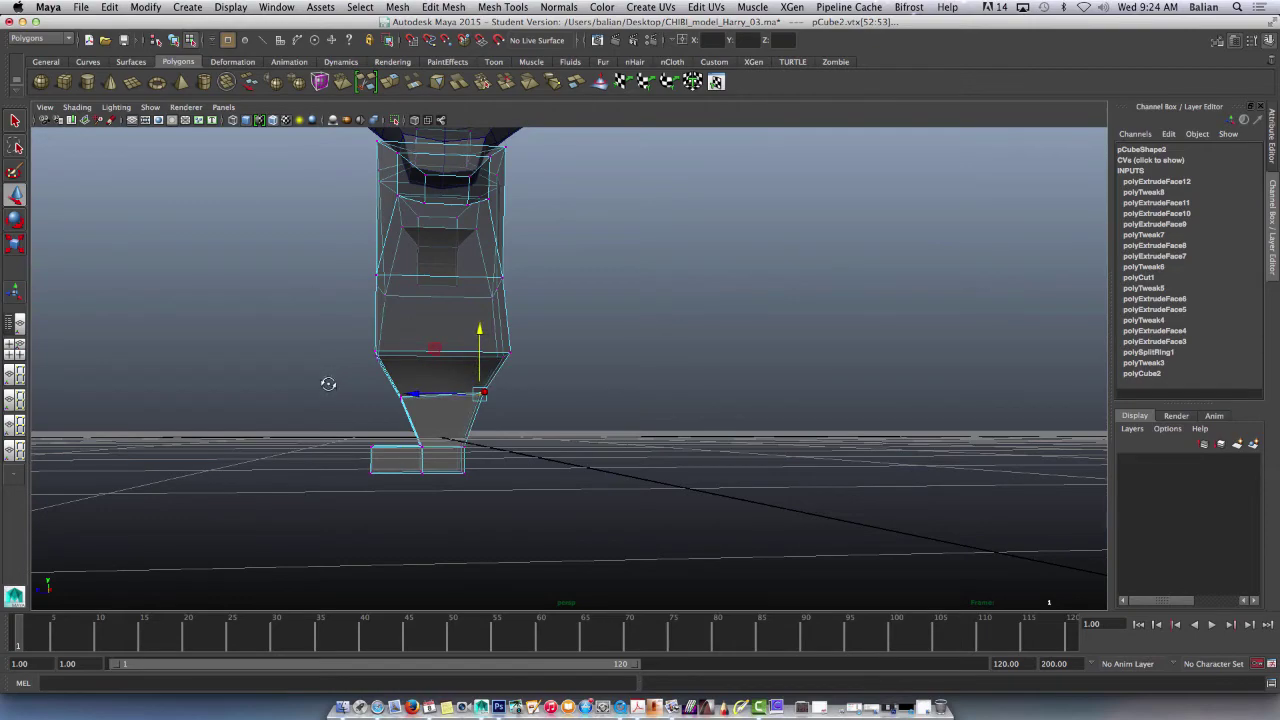
{"action": "mouse_move", "coordinate": [328, 384]}
{"action": "left_mouse_down", "text": "alt"}
{"action": "mouse_move", "coordinate": [300, 374]}
{"action": "mouse_move", "coordinate": [314, 384]}
{"action": "left_mouse_up", "text": "alt"}
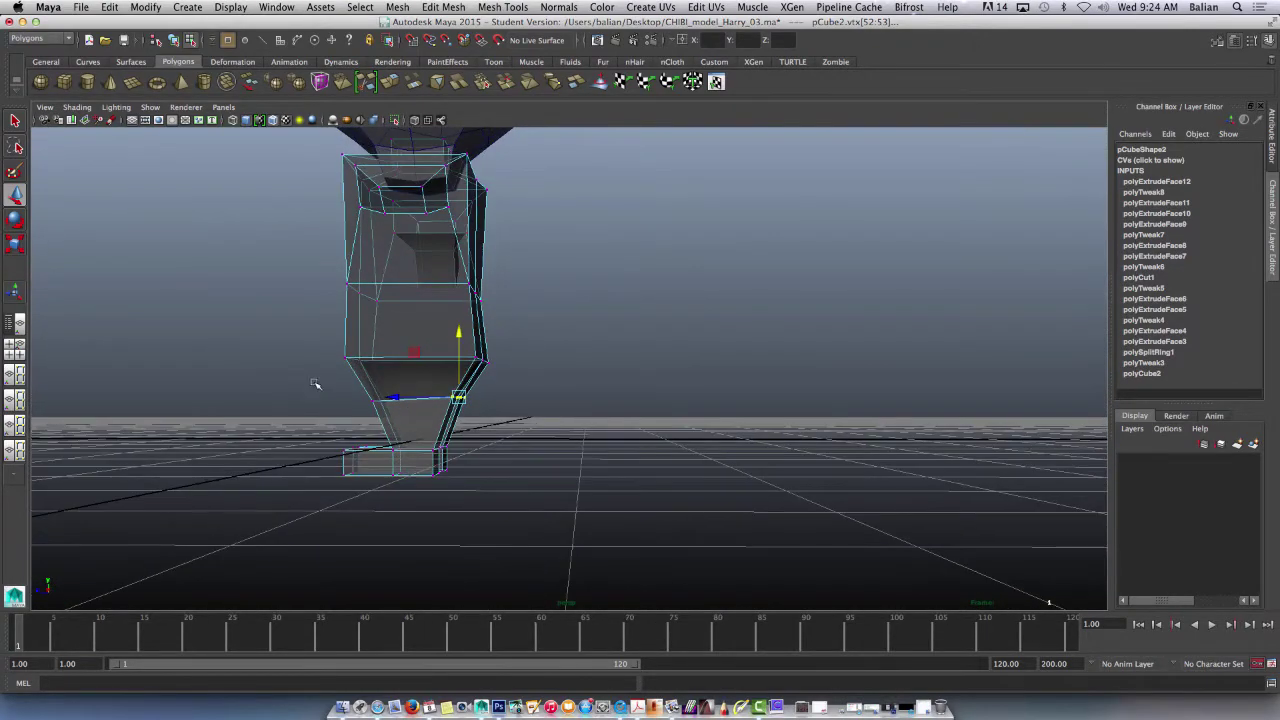
{"action": "left_click", "coordinate": [478, 297]}
{"action": "left_click_drag", "start_coordinate": [391, 335], "coordinate": [489, 337], "text": "alt"}
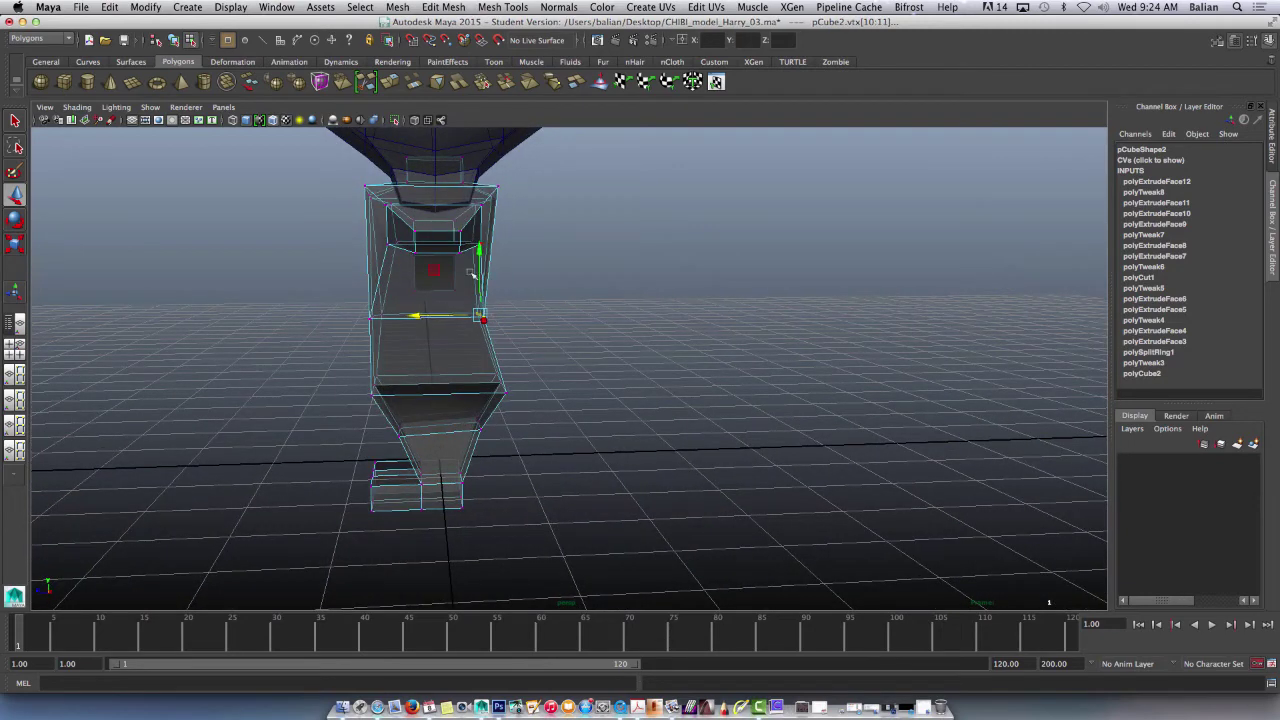
Step: Select the rear shoulder vertices of the torso and move them down
{"action": "left_click_drag", "start_coordinate": [518, 242], "coordinate": [541, 221], "text": "alt"}
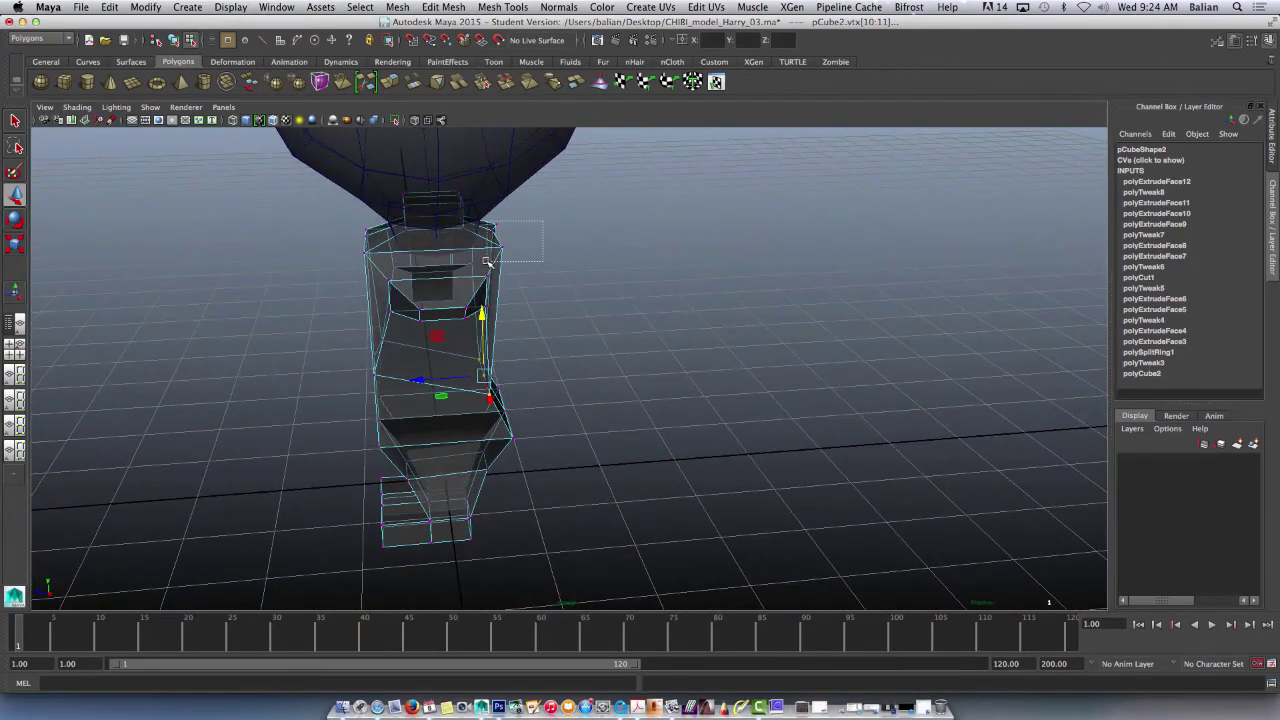
{"action": "left_click_drag", "start_coordinate": [486, 261], "coordinate": [490, 266]}
{"action": "left_click_drag", "start_coordinate": [498, 205], "coordinate": [497, 229]}
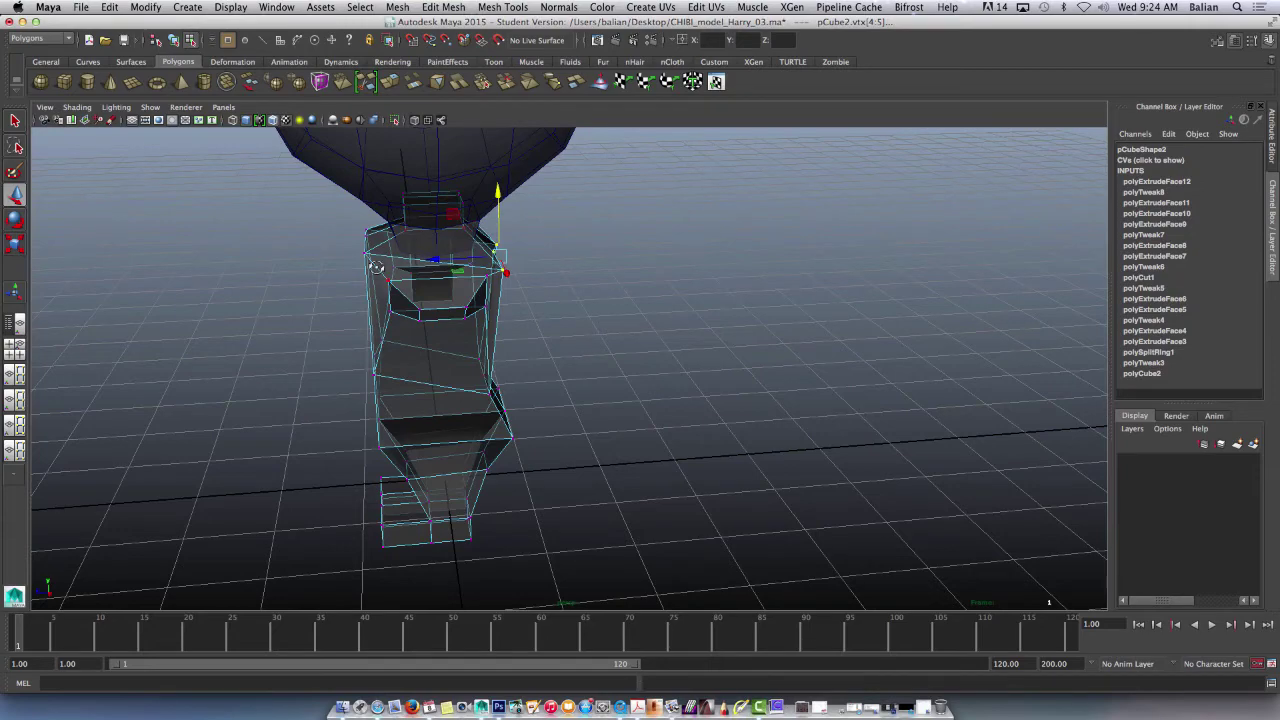
{"action": "mouse_move", "coordinate": [376, 266]}
{"action": "left_mouse_down", "text": "alt"}
{"action": "mouse_move", "coordinate": [334, 243]}
{"action": "mouse_move", "coordinate": [323, 251]}
{"action": "mouse_move", "coordinate": [389, 251]}
{"action": "left_mouse_up", "text": "alt"}
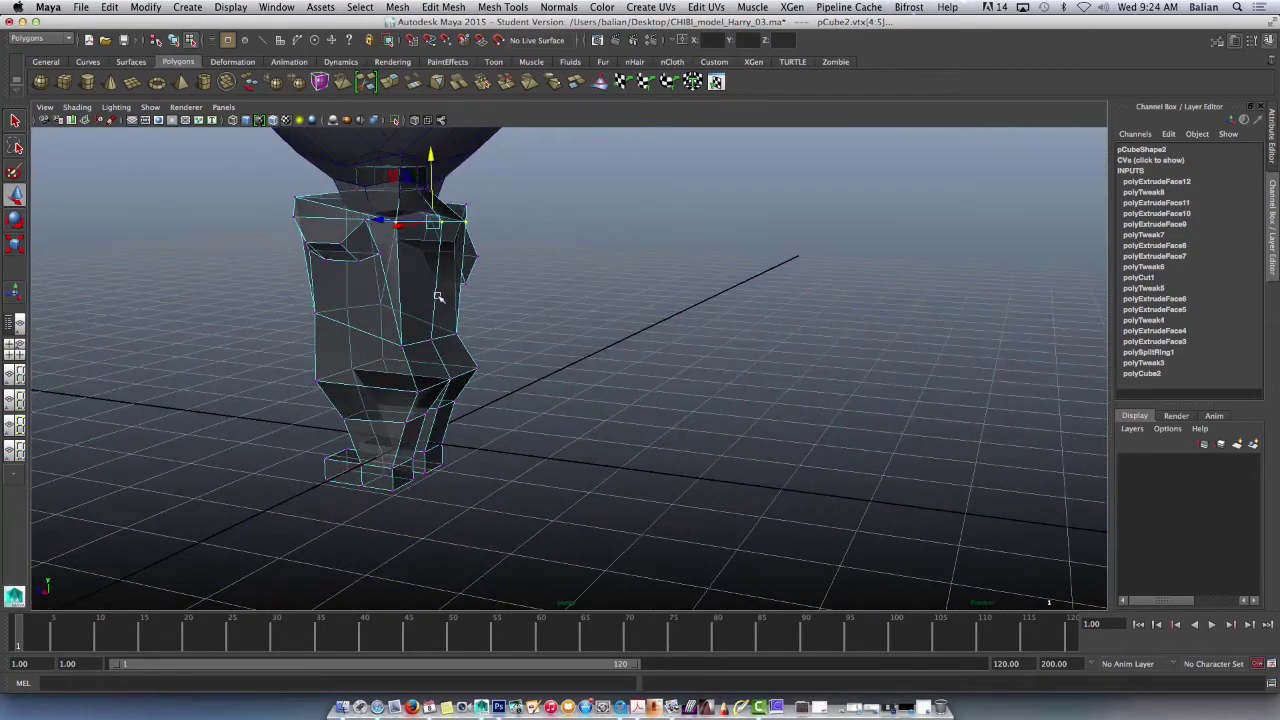
Step: Select the front waist vertices of the torso and move them inward along the depth axis
{"action": "left_click_drag", "start_coordinate": [307, 311], "coordinate": [453, 338], "text": "alt"}
{"action": "left_click", "coordinate": [383, 310]}
{"action": "left_click_drag", "start_coordinate": [587, 366], "coordinate": [587, 366]}
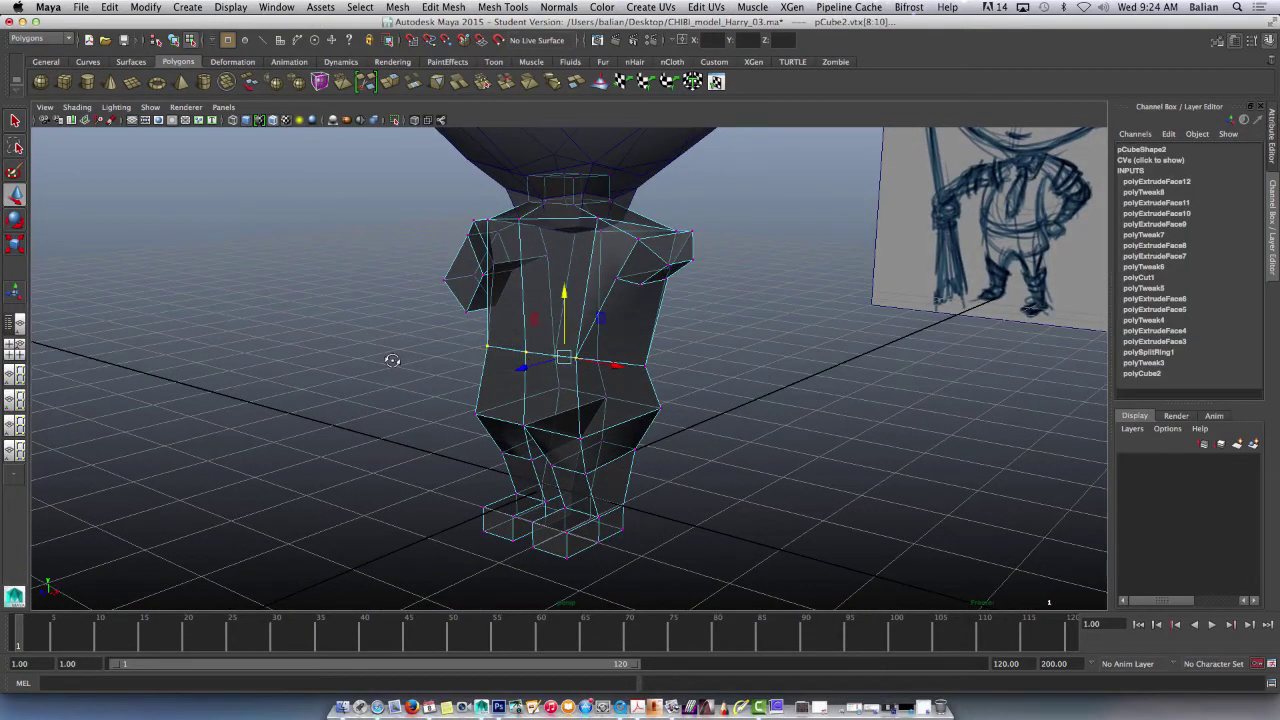
{"action": "left_click_drag", "start_coordinate": [391, 357], "coordinate": [310, 307], "text": "alt"}
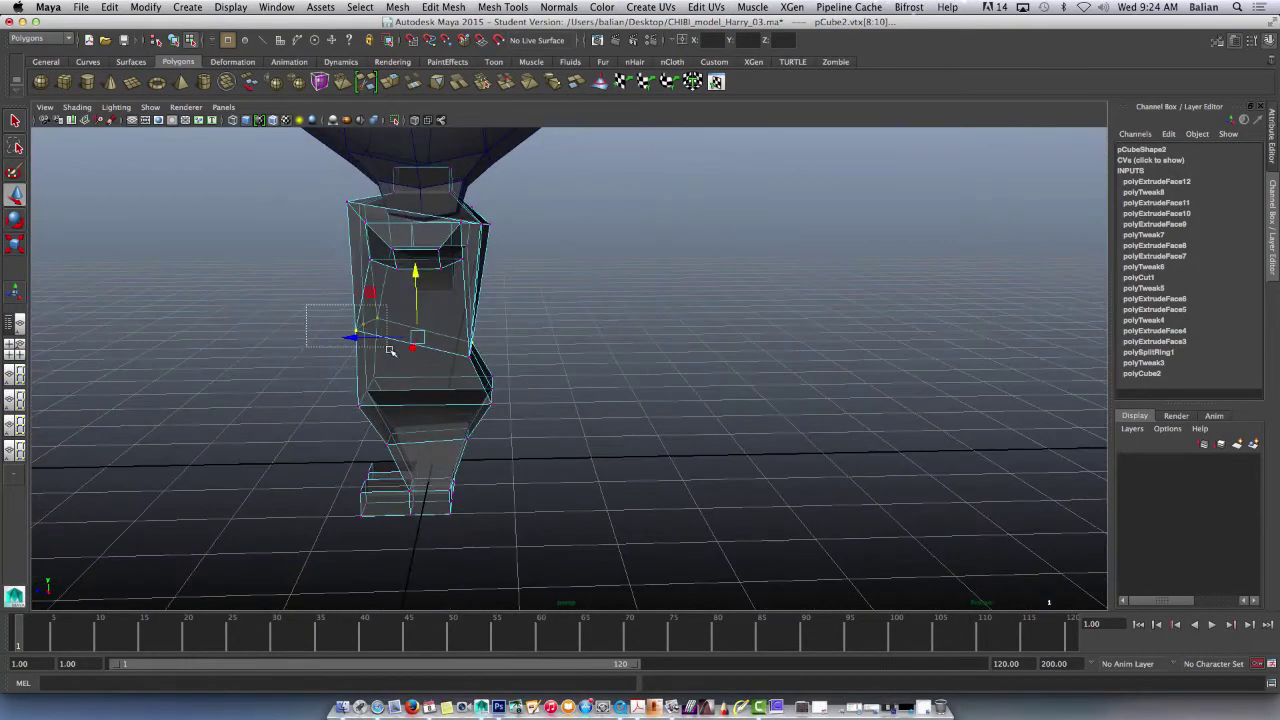
{"action": "left_click_drag", "start_coordinate": [390, 350], "coordinate": [390, 350]}
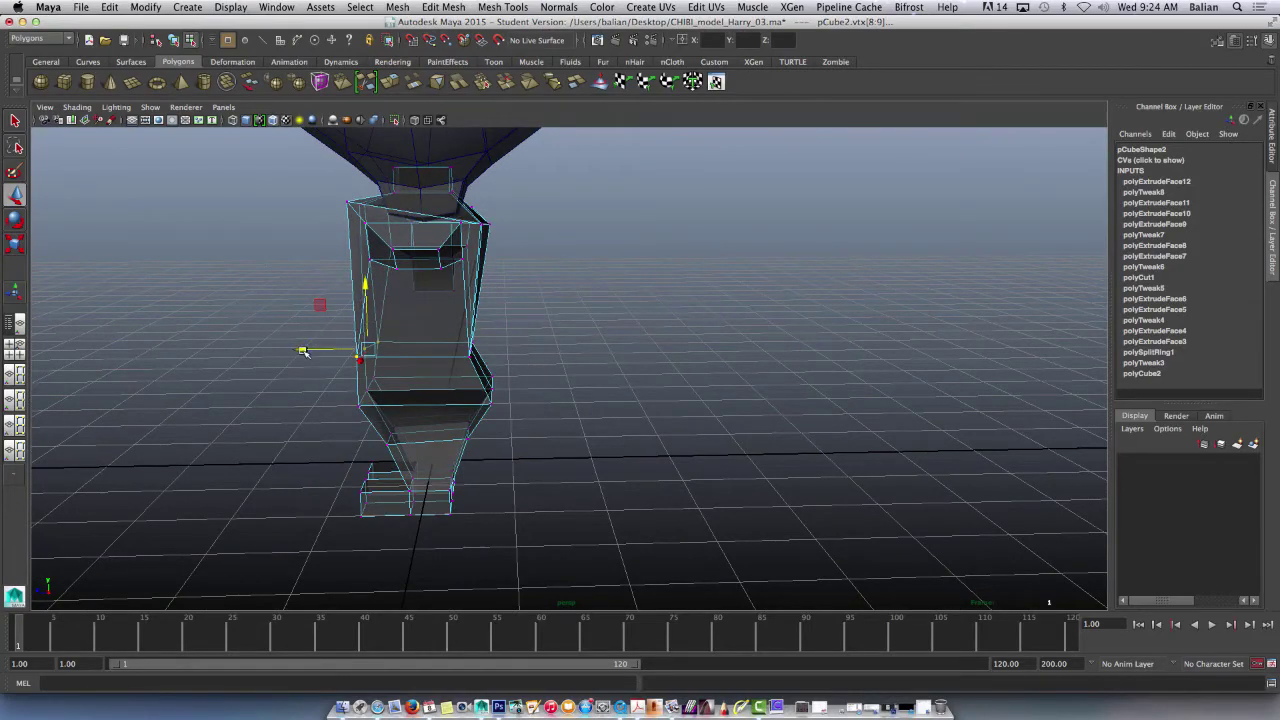
{"action": "left_click_drag", "start_coordinate": [303, 351], "coordinate": [322, 352]}
{"action": "mouse_move", "coordinate": [279, 307]}
{"action": "left_mouse_down", "text": "alt"}
{"action": "mouse_move", "coordinate": [386, 306]}
{"action": "mouse_move", "coordinate": [371, 343]}
{"action": "mouse_move", "coordinate": [337, 364]}
{"action": "mouse_move", "coordinate": [406, 329]}
{"action": "left_mouse_up", "text": "alt"}
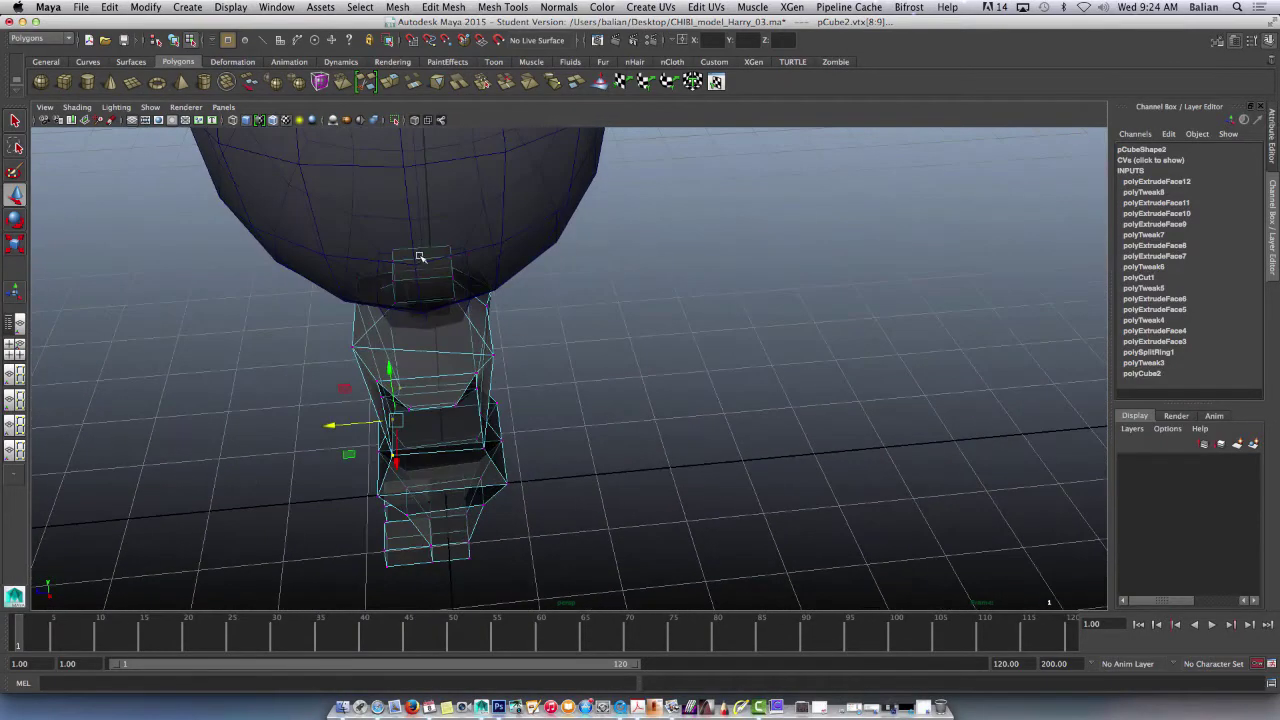
{"action": "mouse_move", "coordinate": [317, 423]}
{"action": "left_mouse_down", "text": "alt"}
{"action": "mouse_move", "coordinate": [306, 377]}
{"action": "mouse_move", "coordinate": [323, 355]}
{"action": "mouse_move", "coordinate": [320, 394]}
{"action": "mouse_move", "coordinate": [498, 412]}
{"action": "mouse_move", "coordinate": [414, 417]}
{"action": "mouse_move", "coordinate": [400, 392]}
{"action": "left_mouse_up", "text": "alt"}
Step: Return to object mode, select the body and reduce the lambert1 material's transparency to fully opaque
{"action": "right_click_drag", "start_coordinate": [584, 332], "coordinate": [640, 314]}
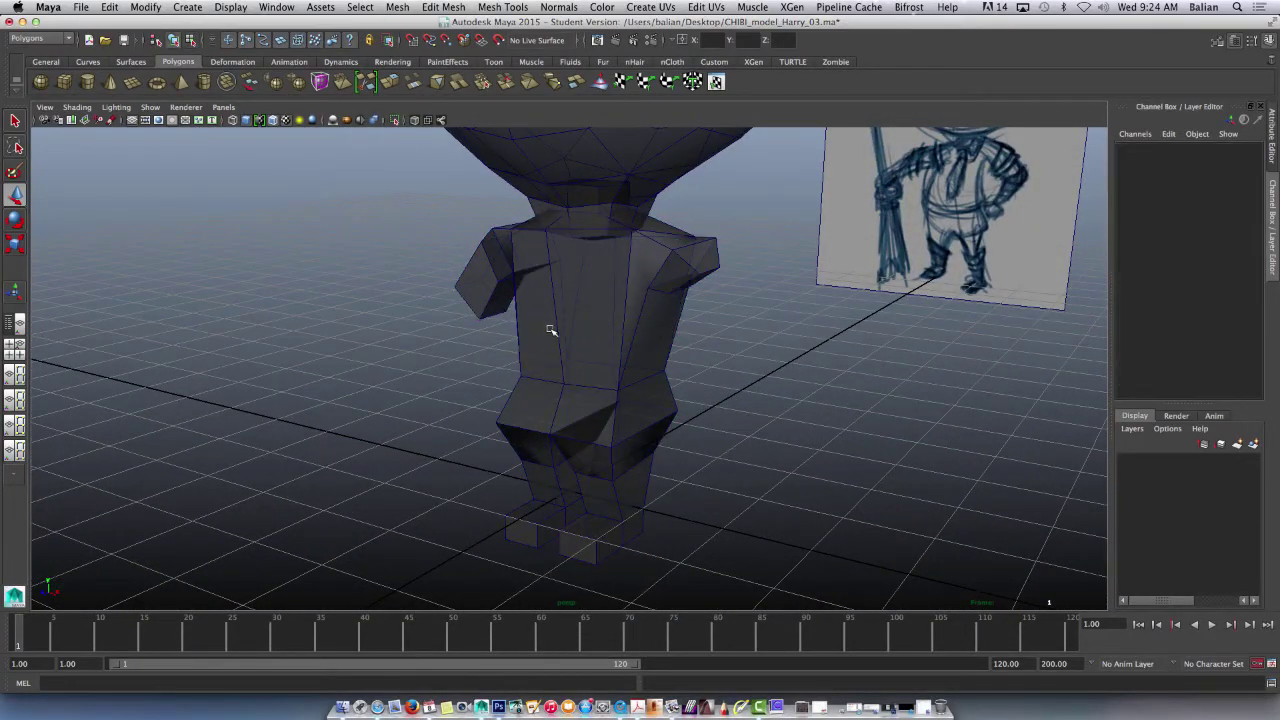
{"action": "left_click", "coordinate": [543, 347]}
{"action": "key", "text": "ctrl+a"}
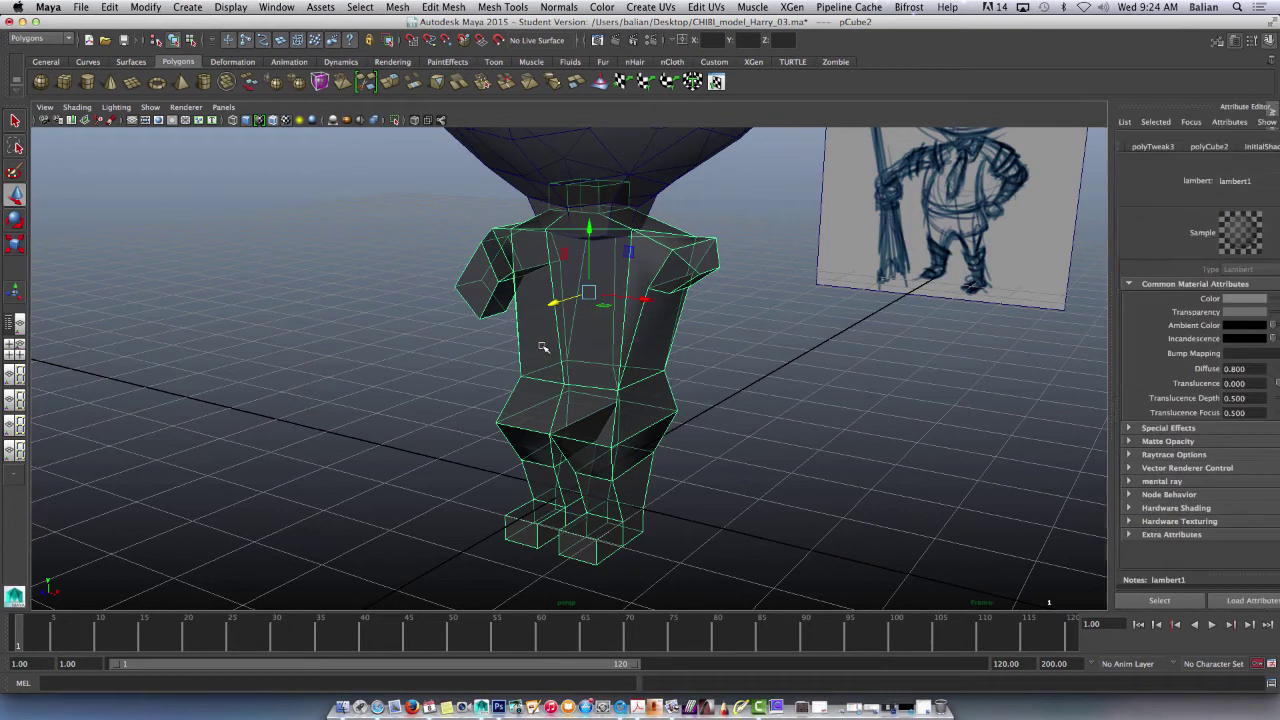
{"action": "left_click_drag", "start_coordinate": [1180, 313], "coordinate": [1123, 310]}
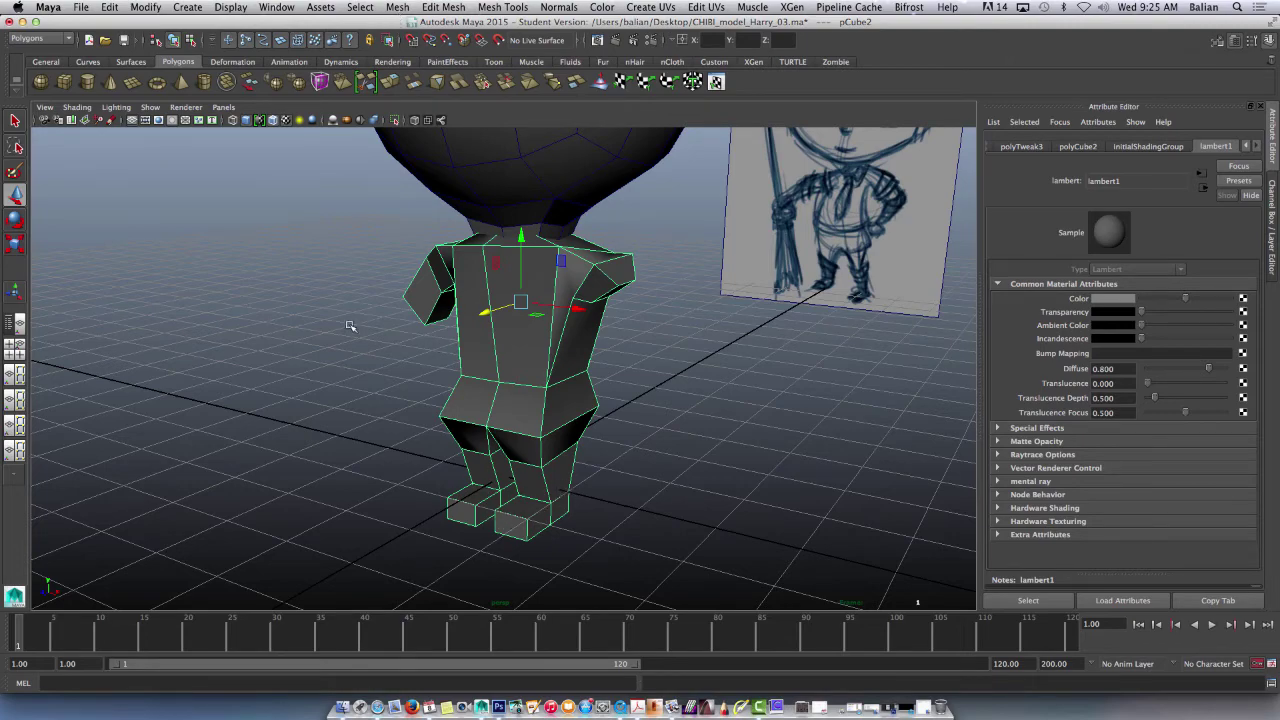
Step: Put the body mesh into vertex selection mode
{"action": "left_click_drag", "start_coordinate": [358, 385], "coordinate": [273, 398], "text": "alt"}
{"action": "left_click_drag", "start_coordinate": [261, 339], "coordinate": [399, 310], "text": "alt"}
{"action": "right_click", "coordinate": [425, 320]}
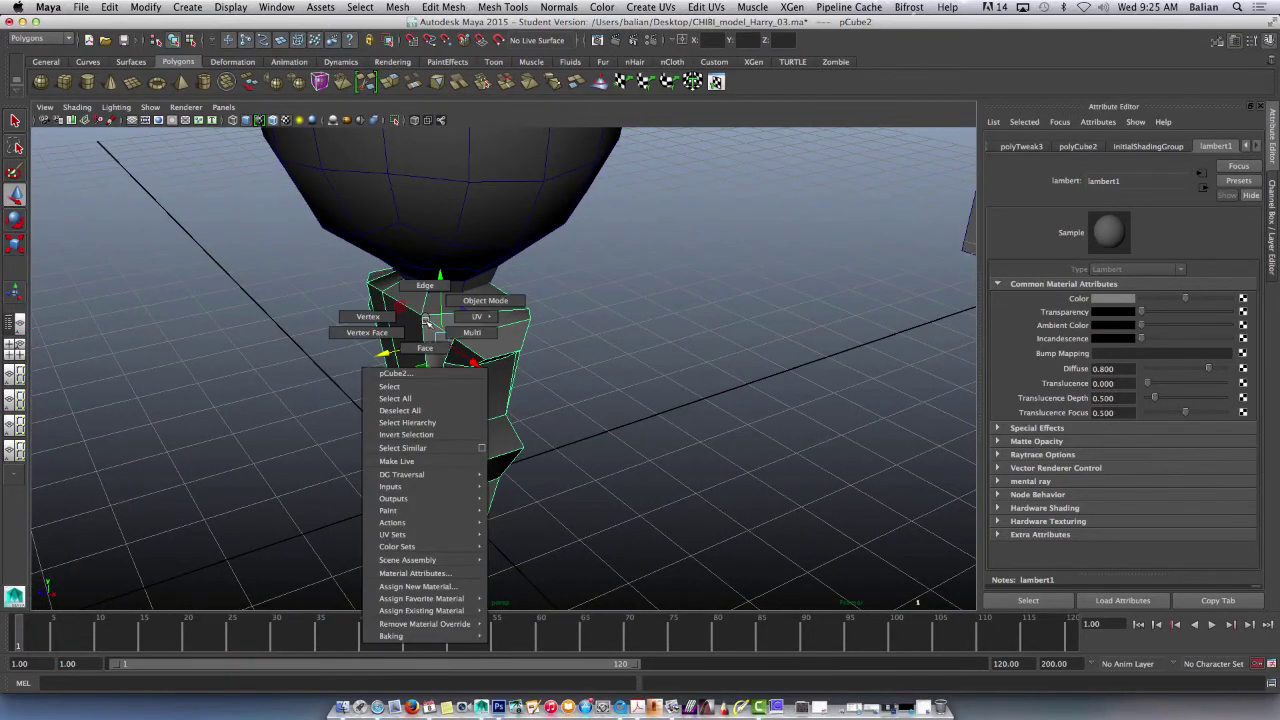
{"action": "left_click", "coordinate": [366, 332]}
{"action": "right_click", "coordinate": [435, 338]}
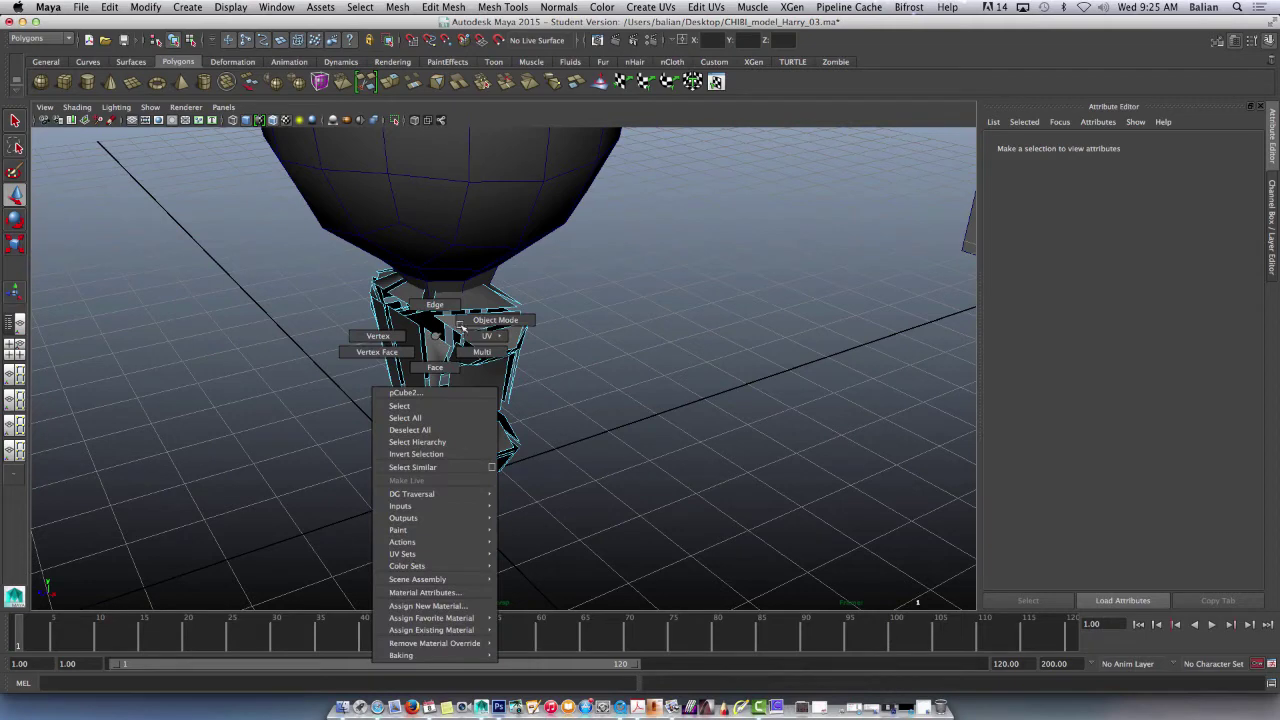
{"action": "left_click", "coordinate": [458, 329]}
{"action": "right_click", "coordinate": [428, 322]}
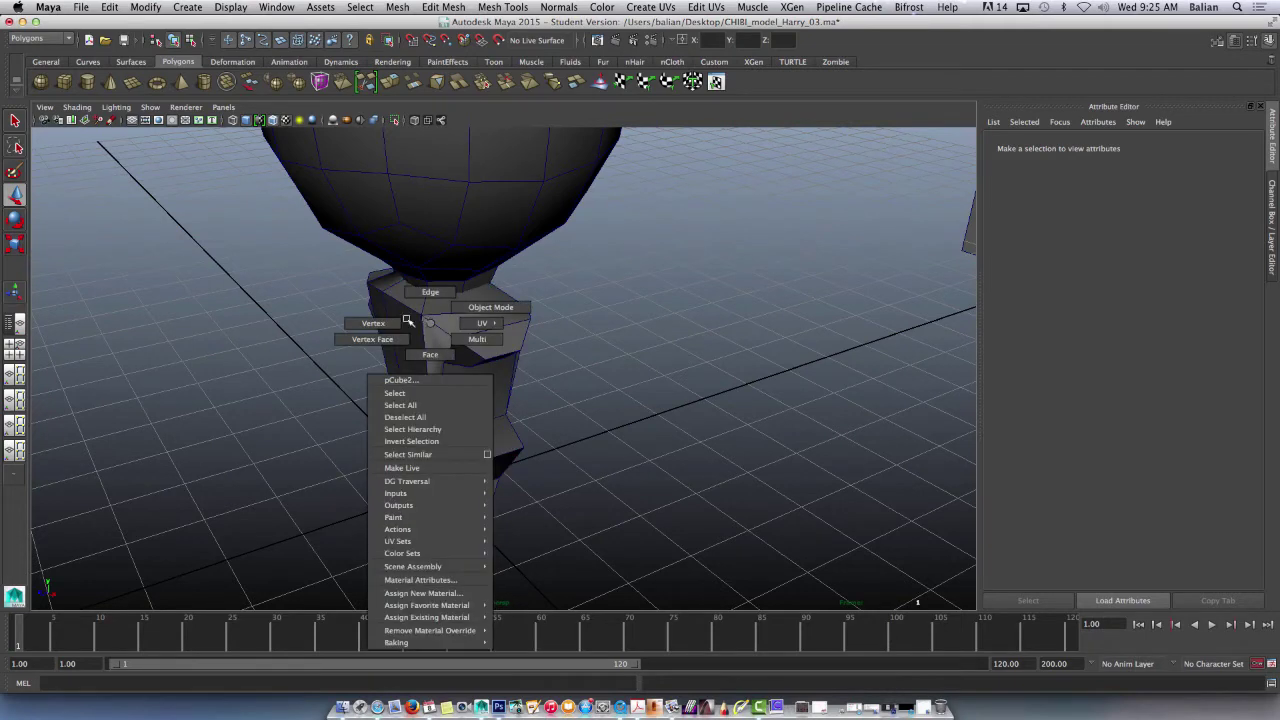
{"action": "left_click", "coordinate": [370, 320]}
{"action": "left_click", "coordinate": [415, 320]}
Step: Select the front shoulder vertices of the torso and move them down
{"action": "left_click_drag", "start_coordinate": [369, 352], "coordinate": [403, 264], "text": "alt"}
{"action": "left_click", "coordinate": [341, 332]}
{"action": "left_click", "coordinate": [344, 343]}
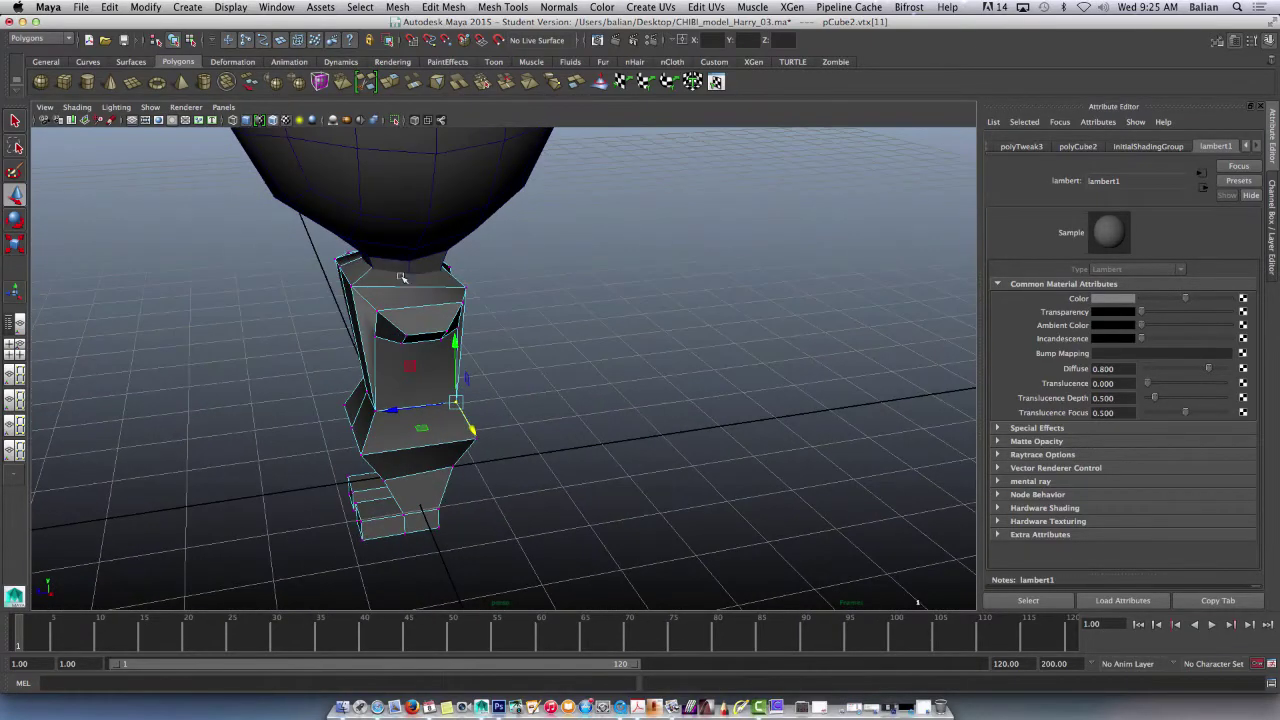
{"action": "left_click_drag", "start_coordinate": [295, 275], "coordinate": [354, 256], "text": "alt"}
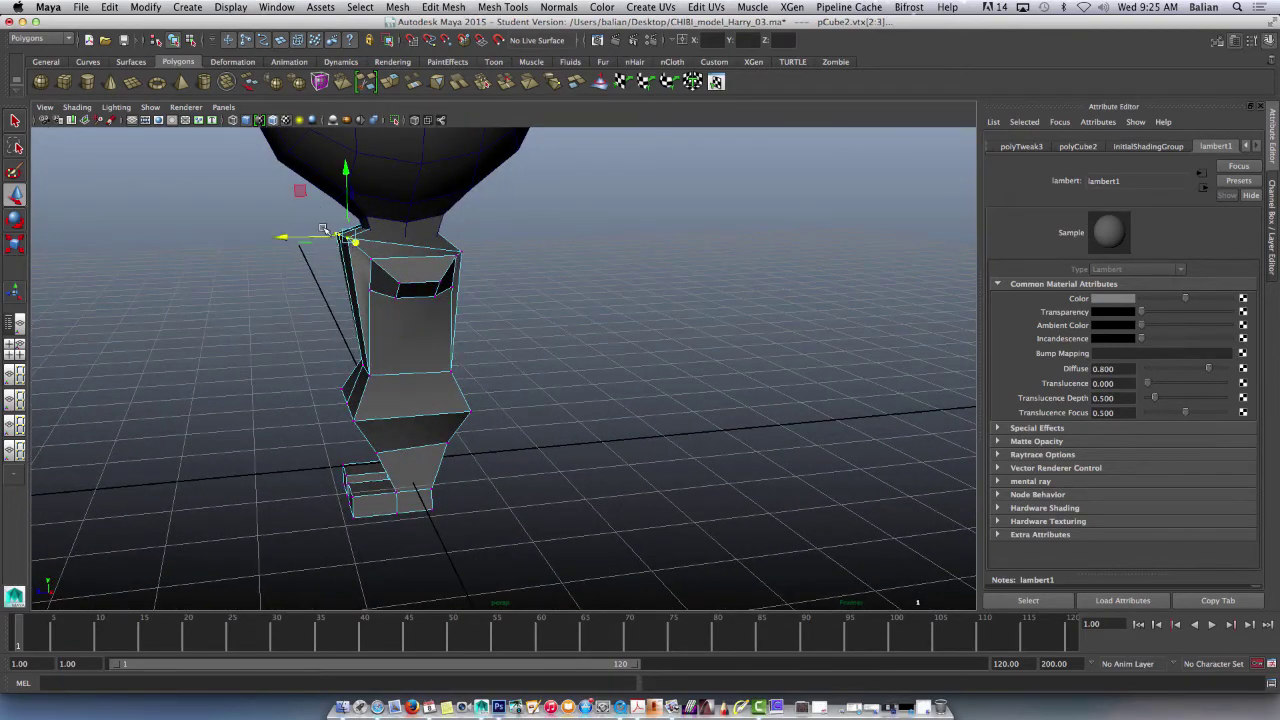
{"action": "left_click_drag", "start_coordinate": [344, 199], "coordinate": [343, 232]}
Step: In the orthographic front view, make lambert1 semi-transparent to compare the body with the sketch, and restore it to opaque
{"action": "left_click_drag", "start_coordinate": [296, 297], "coordinate": [450, 298], "text": "alt"}
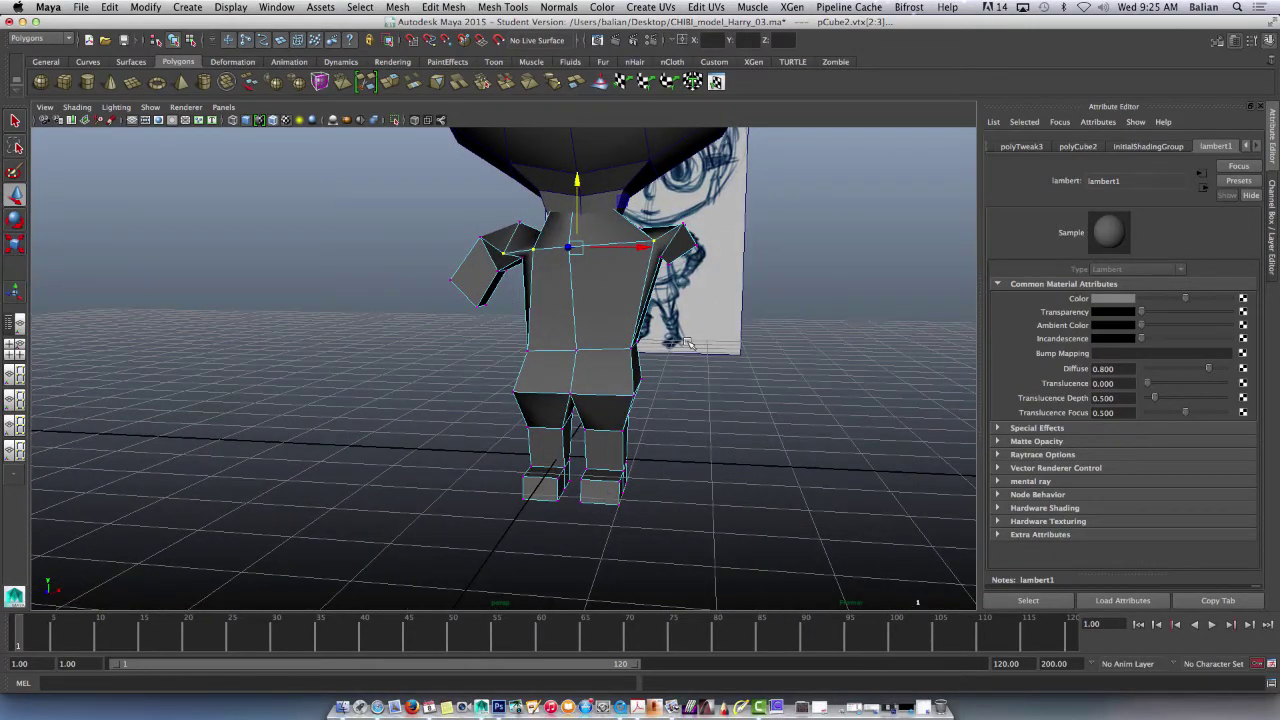
{"action": "left_click", "coordinate": [223, 107]}
{"action": "mouse_move", "coordinate": [265, 170]}
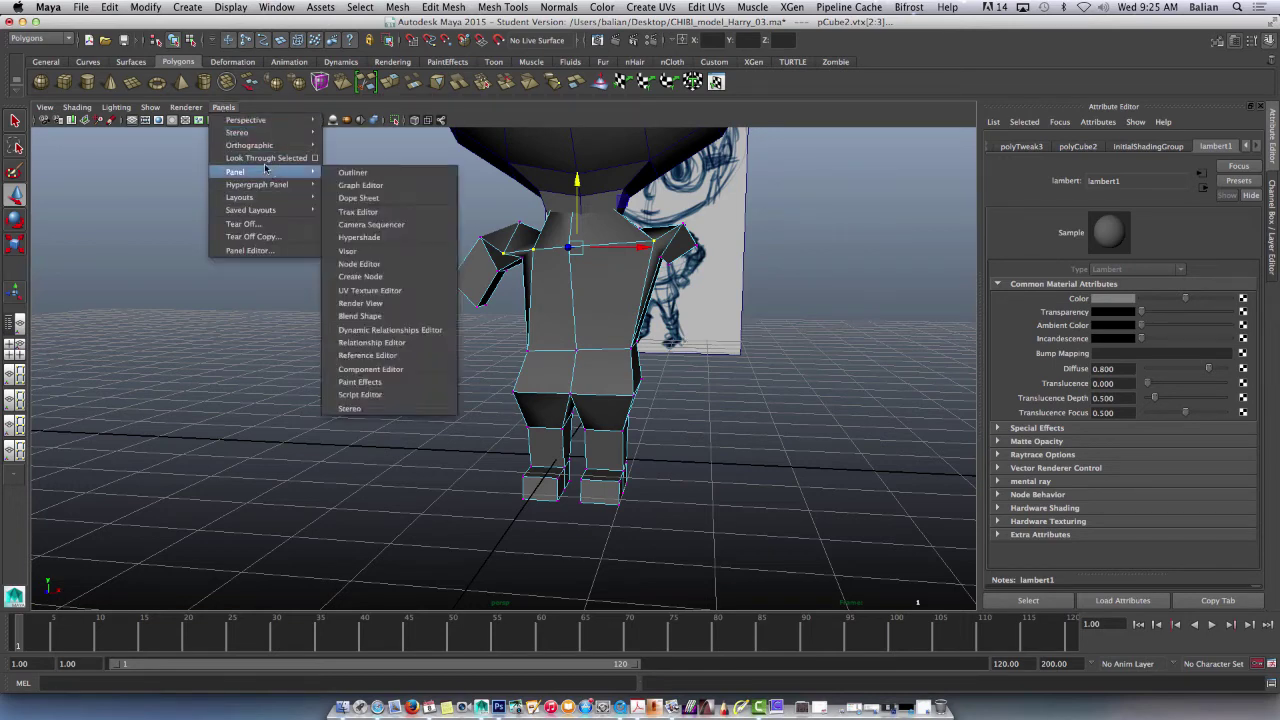
{"action": "mouse_move", "coordinate": [235, 148]}
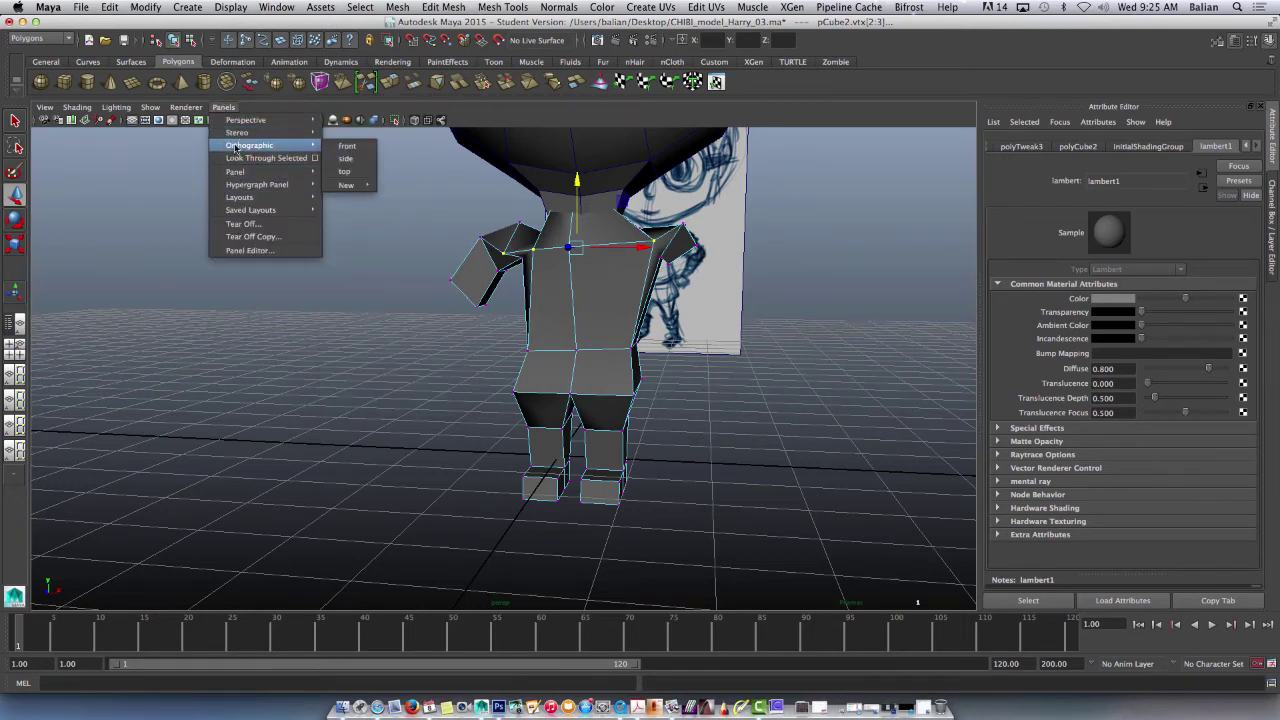
{"action": "left_click", "coordinate": [347, 146]}
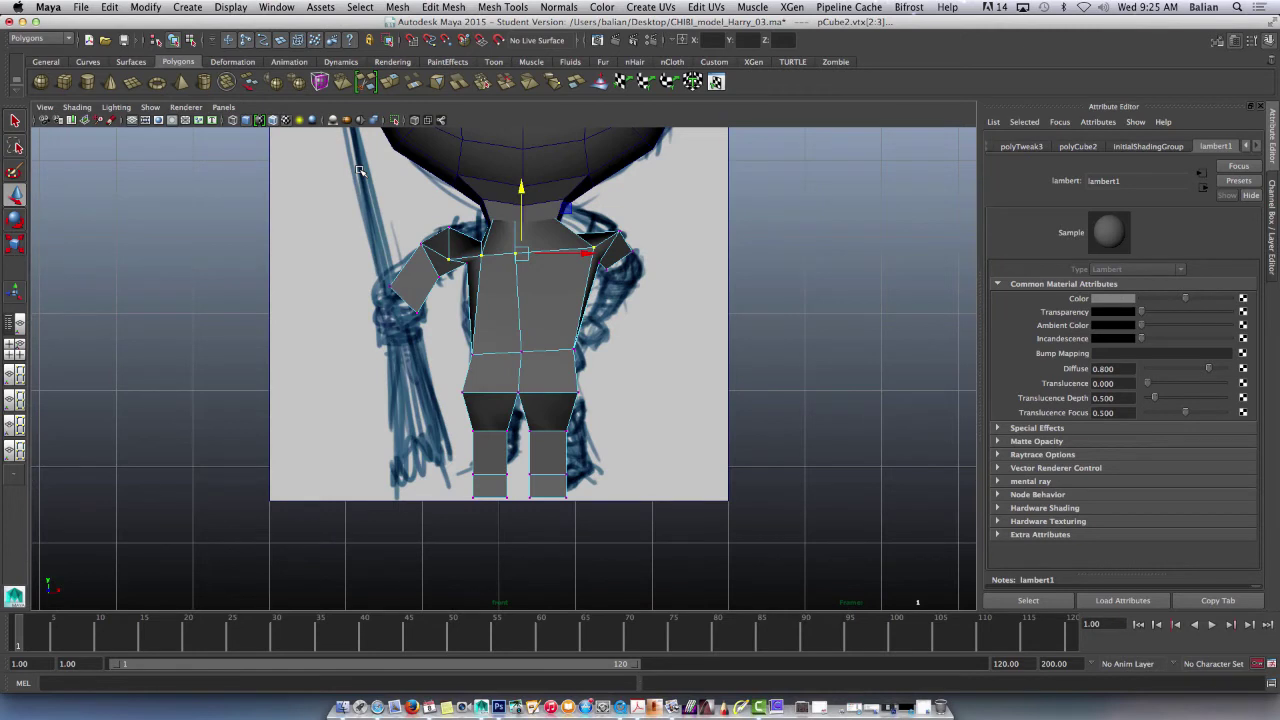
{"action": "left_click_drag", "start_coordinate": [1136, 314], "coordinate": [1176, 305]}
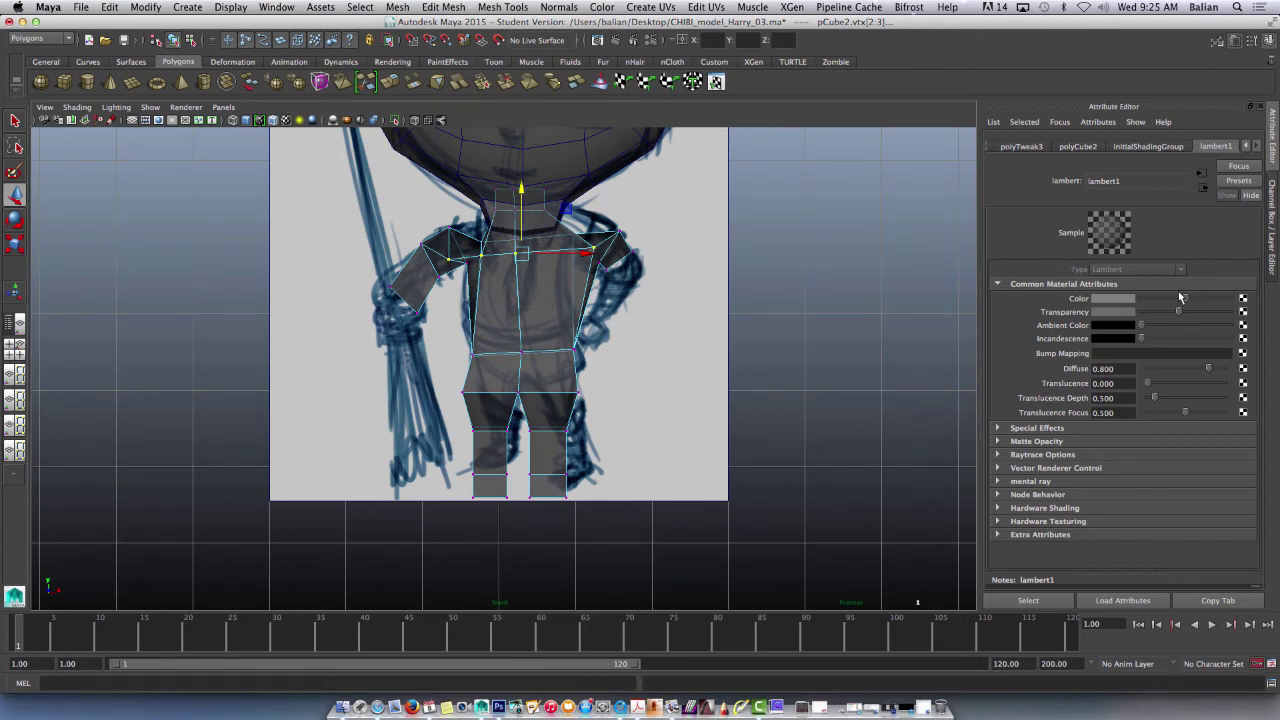
{"action": "left_click_drag", "start_coordinate": [1186, 316], "coordinate": [1096, 326]}
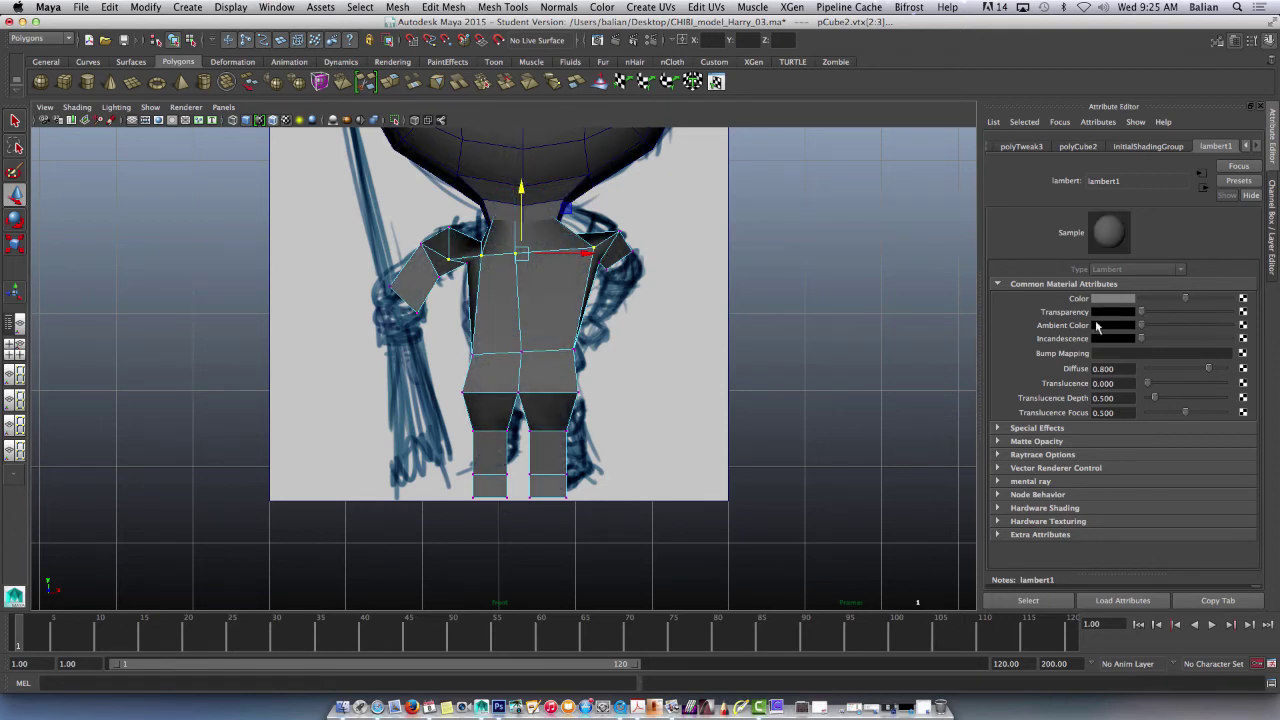